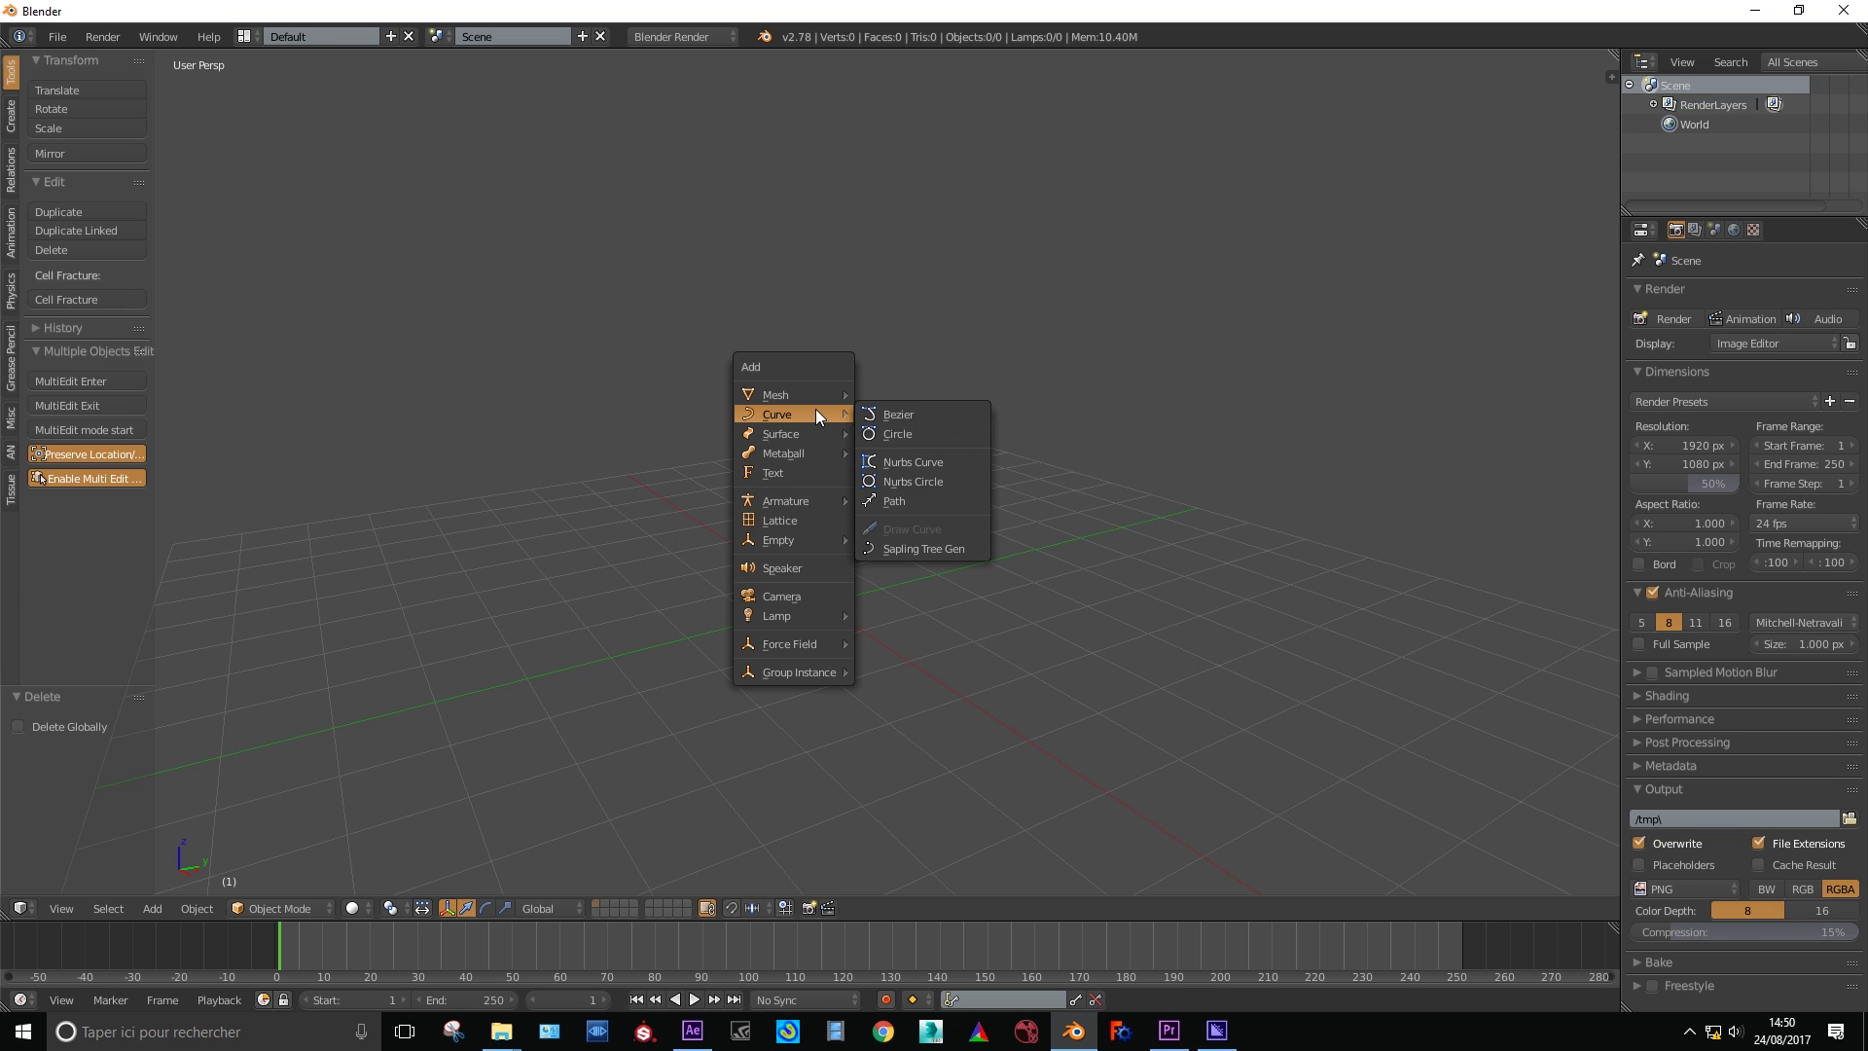
# - Add a Sapling tree and enlarge its settings panel to show more options
pyautogui.click(884, 546)
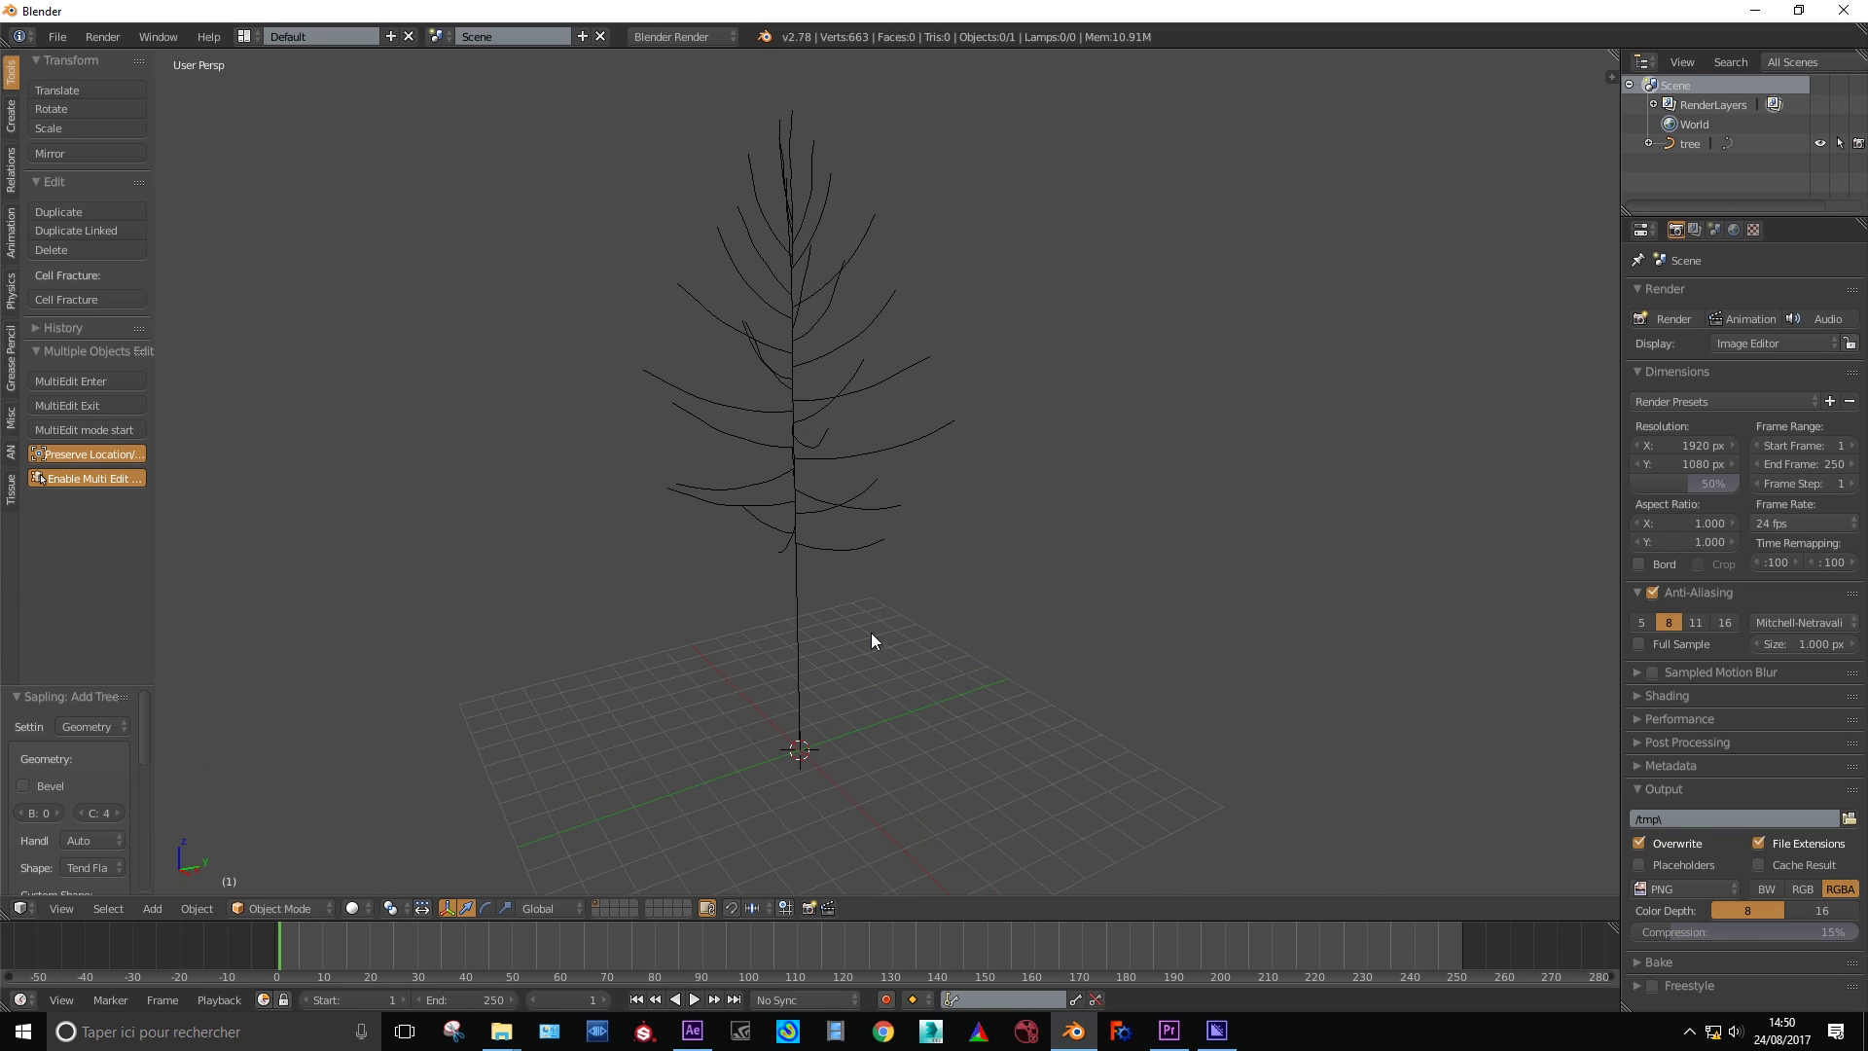
pyautogui.scroll(-1, 816, 640)
pyautogui.moveTo(97, 689); pyautogui.dragTo(290, 528)
pyautogui.scroll(-5, 136, 749)
# - Try the small_maple, weeping_willow and quaking_aspen presets on the tree
pyautogui.click(100, 873)
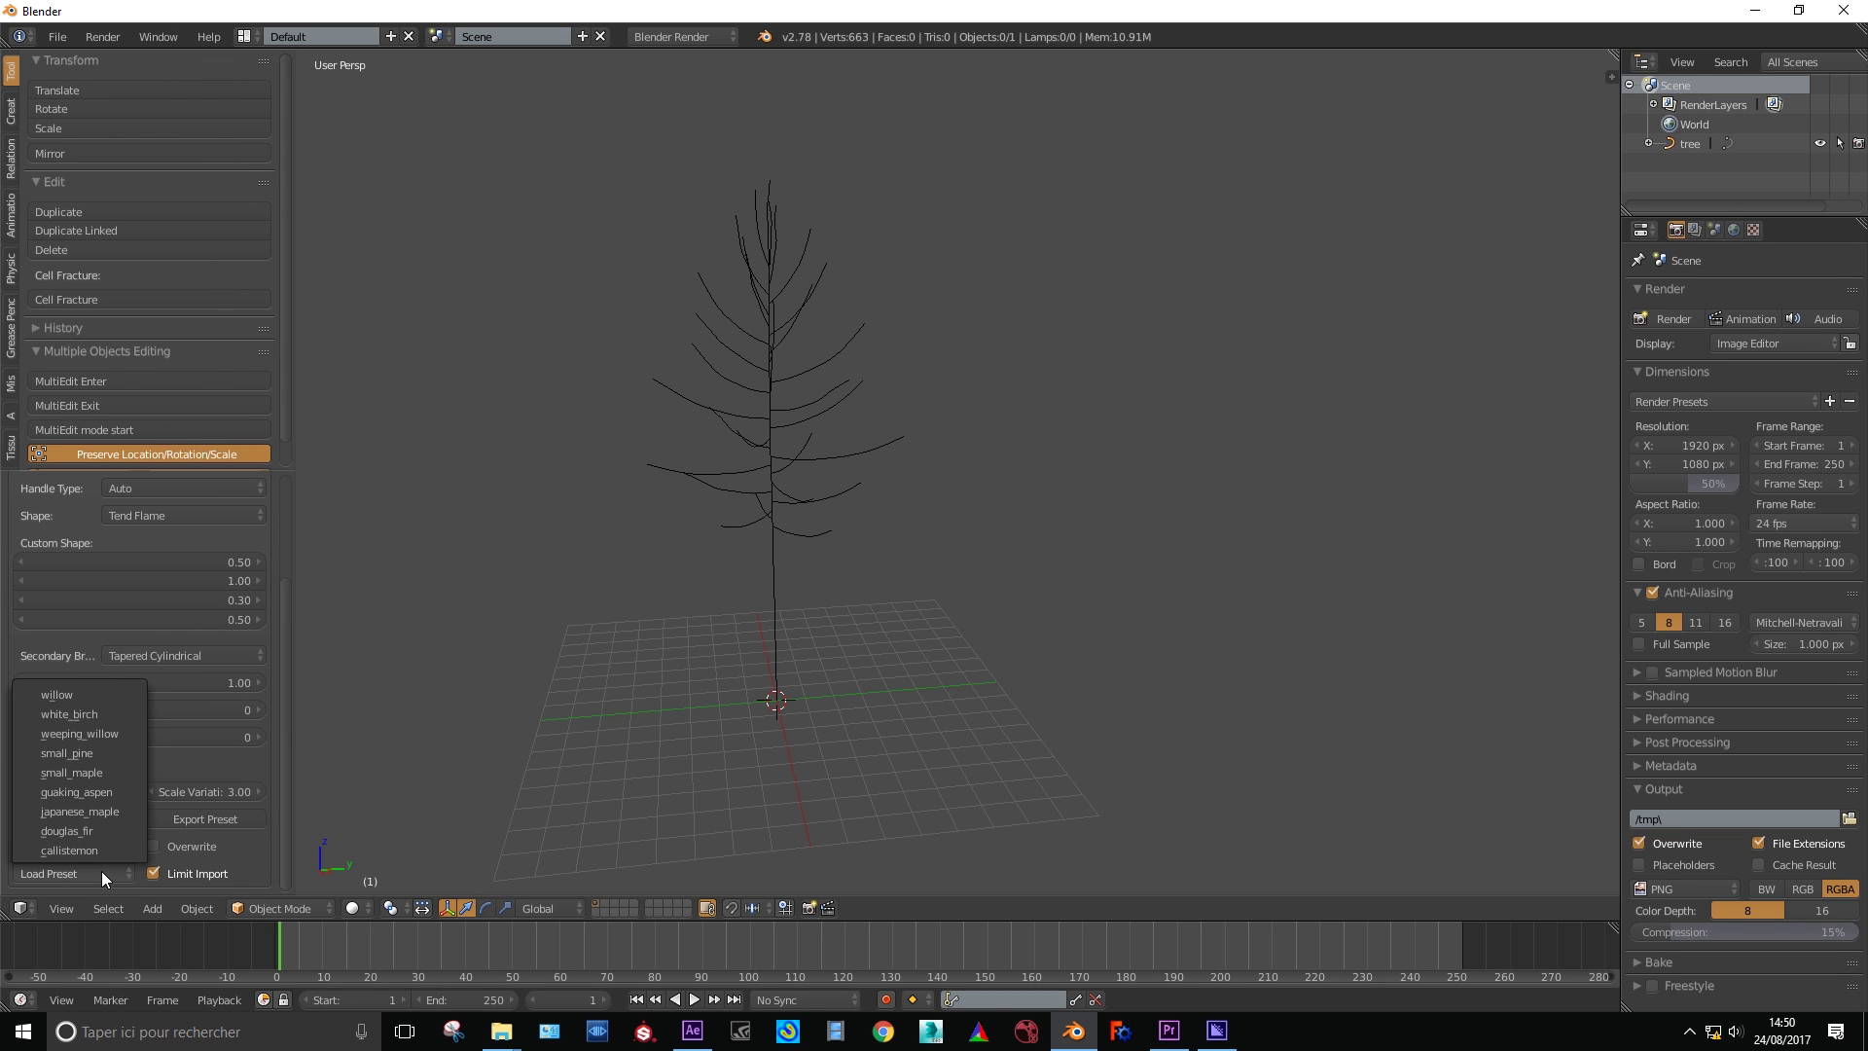
pyautogui.click(56, 765)
pyautogui.click(78, 870)
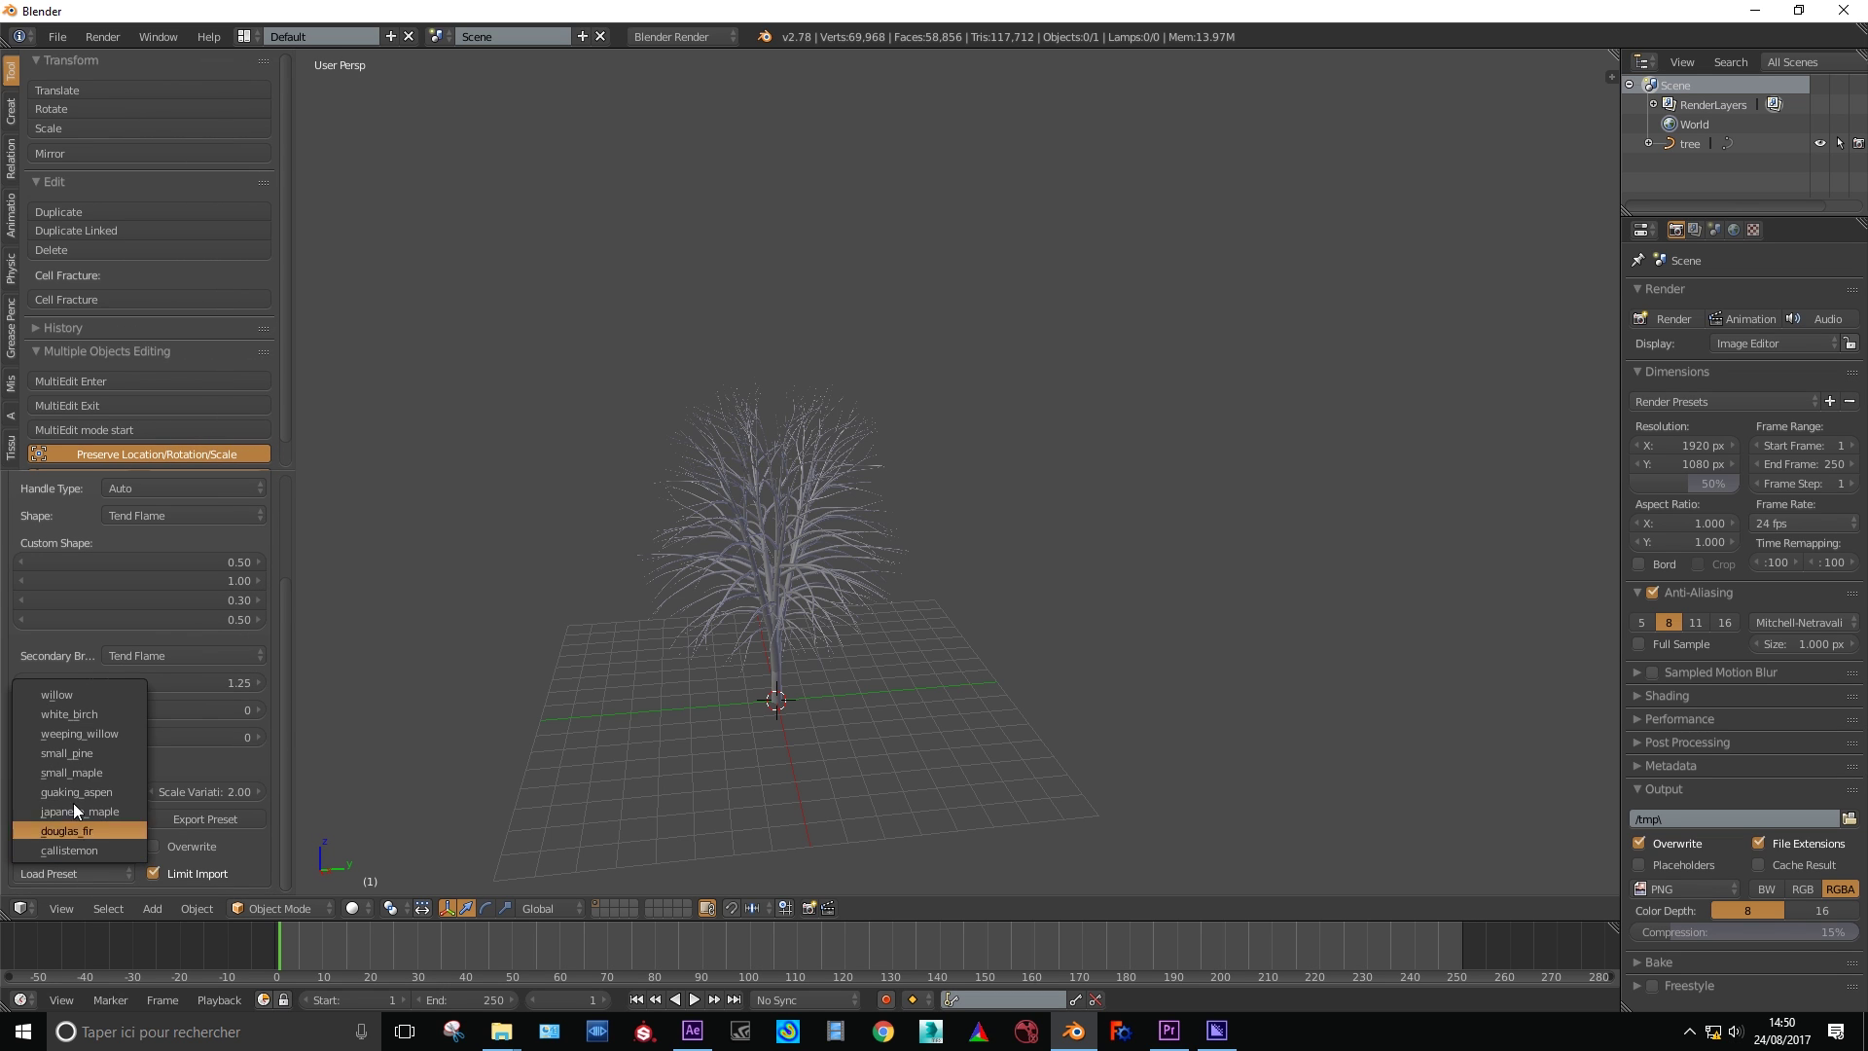
pyautogui.click(74, 764)
pyautogui.click(75, 867)
pyautogui.click(72, 733)
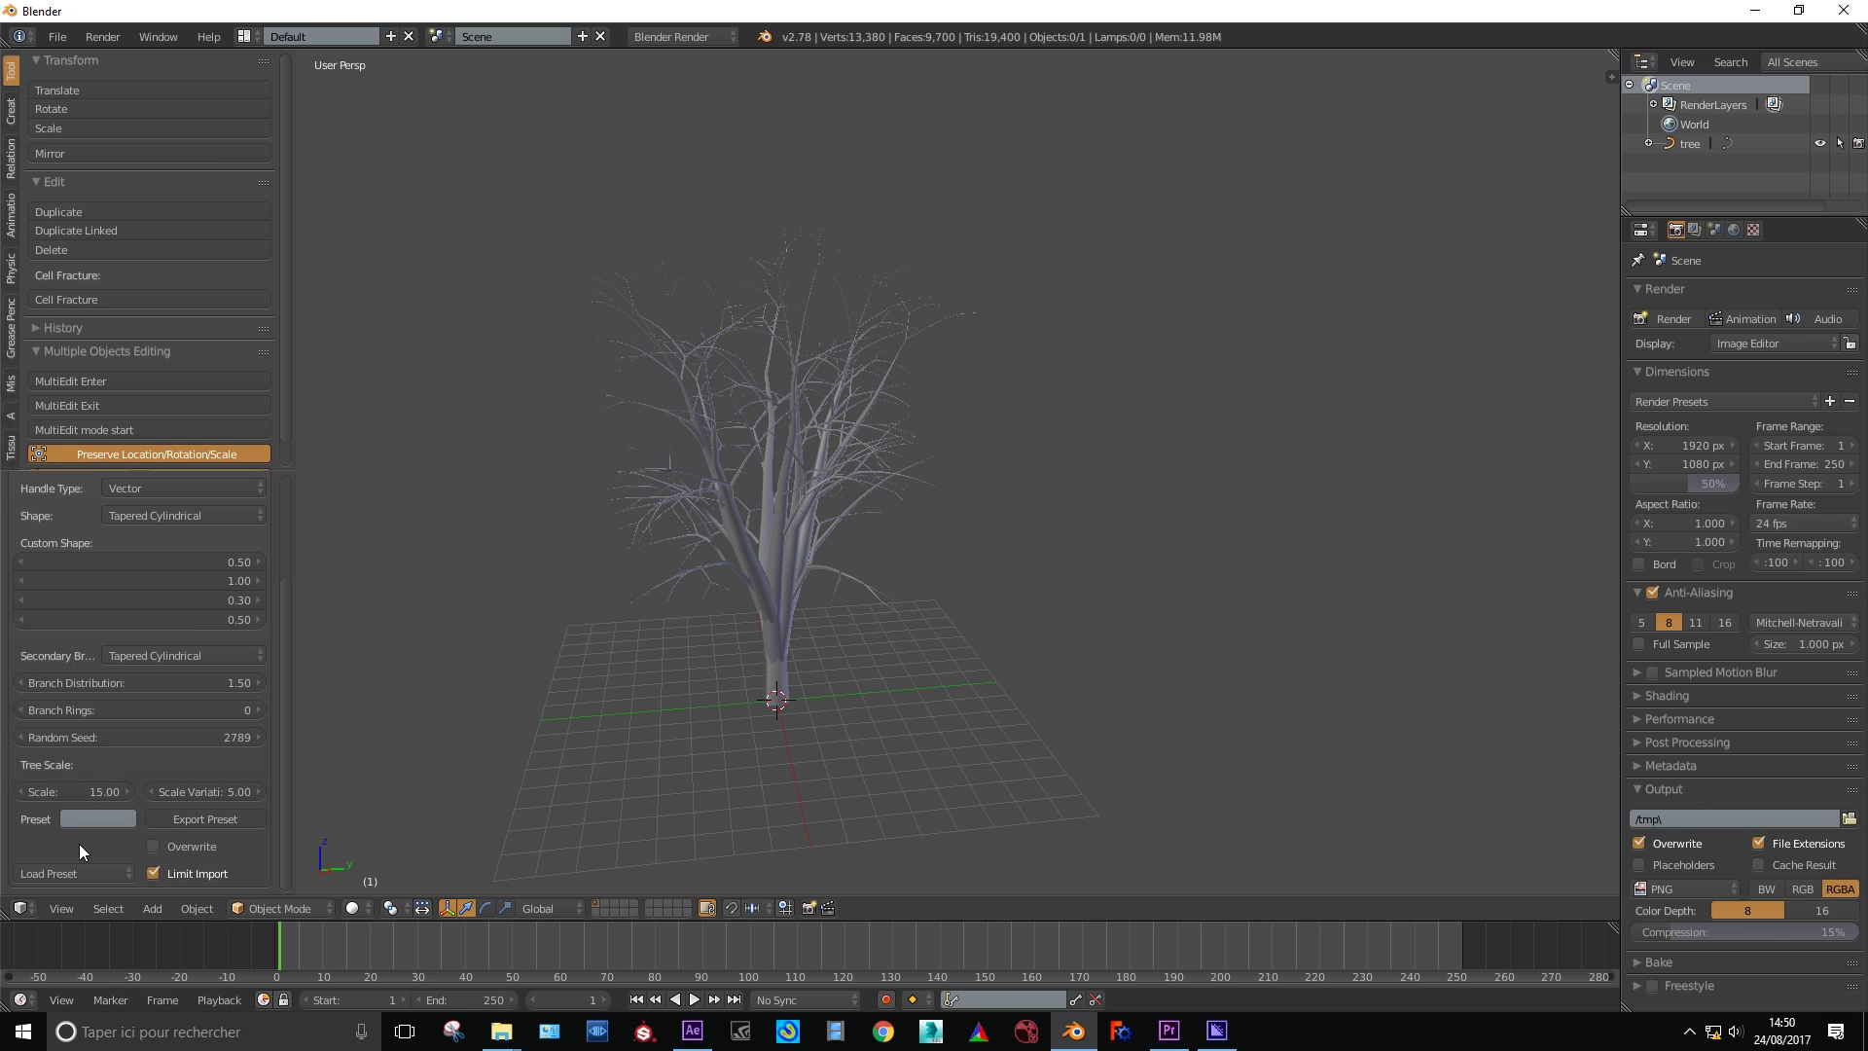
pyautogui.click(83, 865)
pyautogui.click(90, 797)
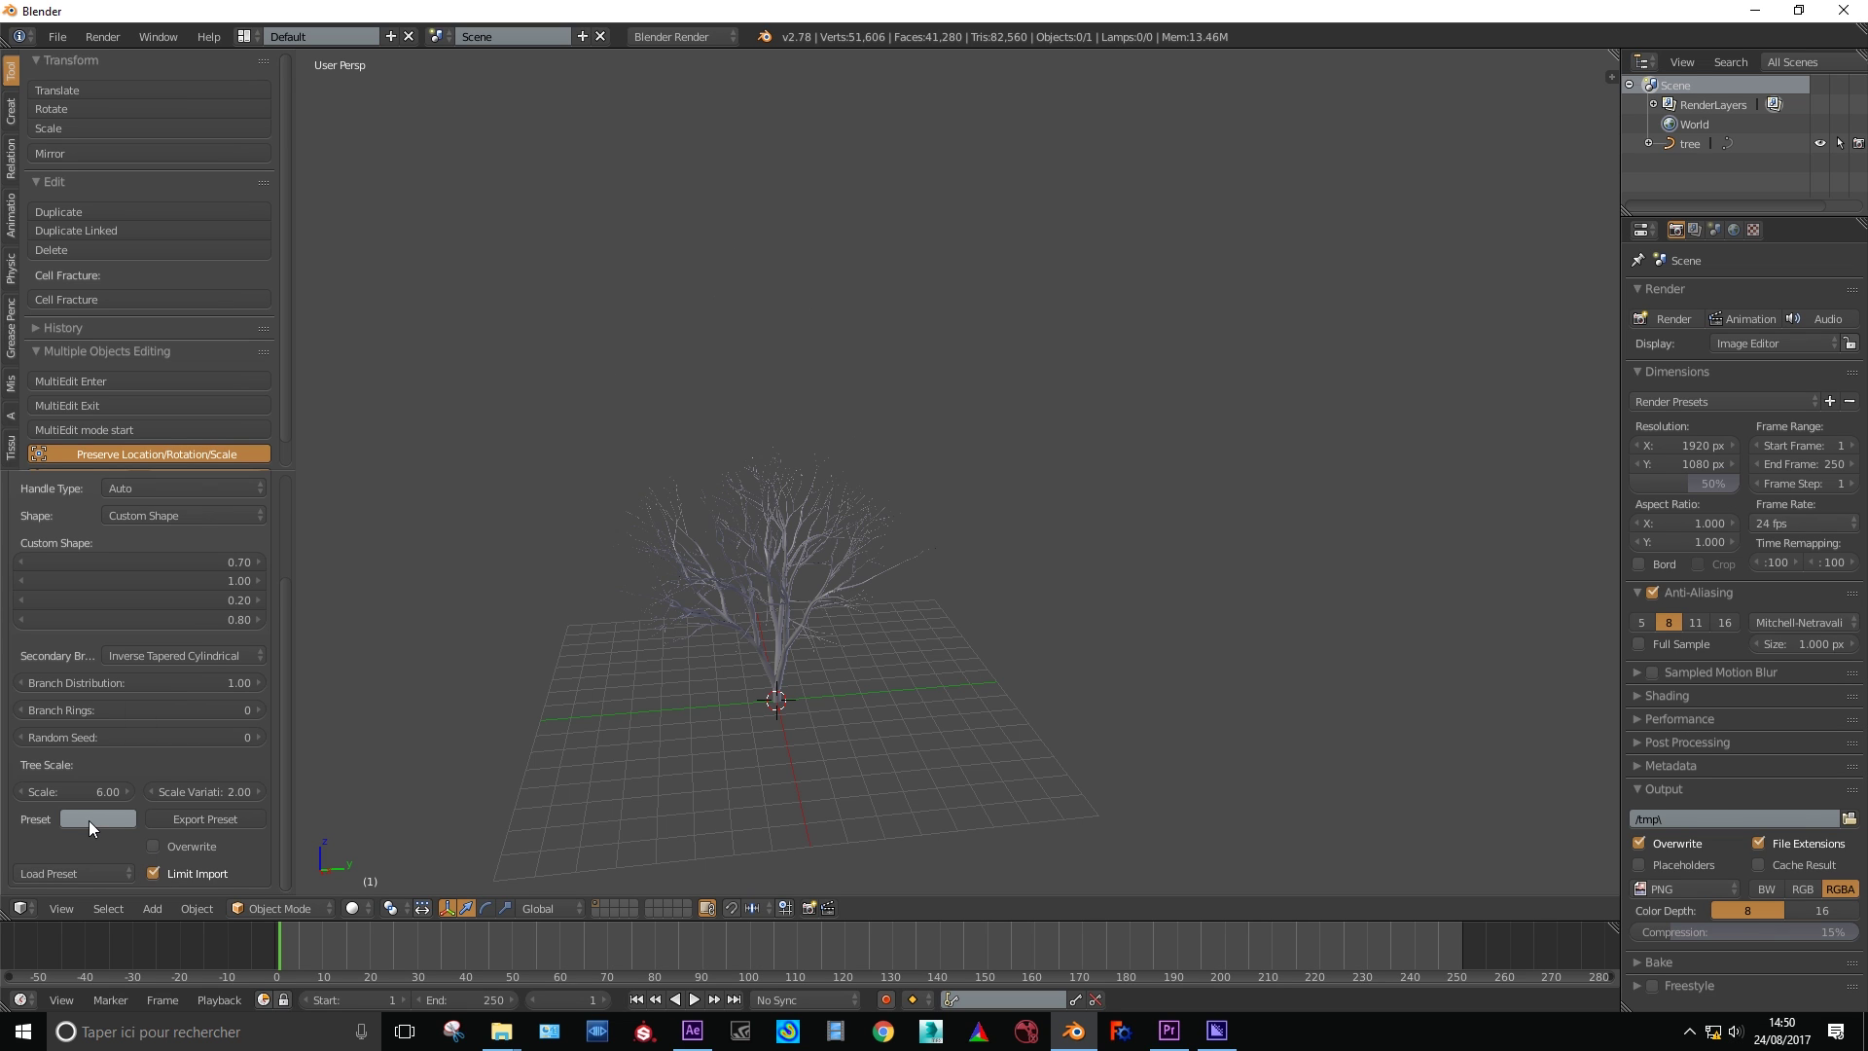
pyautogui.scroll(3, 704, 703)
pyautogui.moveTo(704, 702); pyautogui.dragTo(232, 719, button='middle')
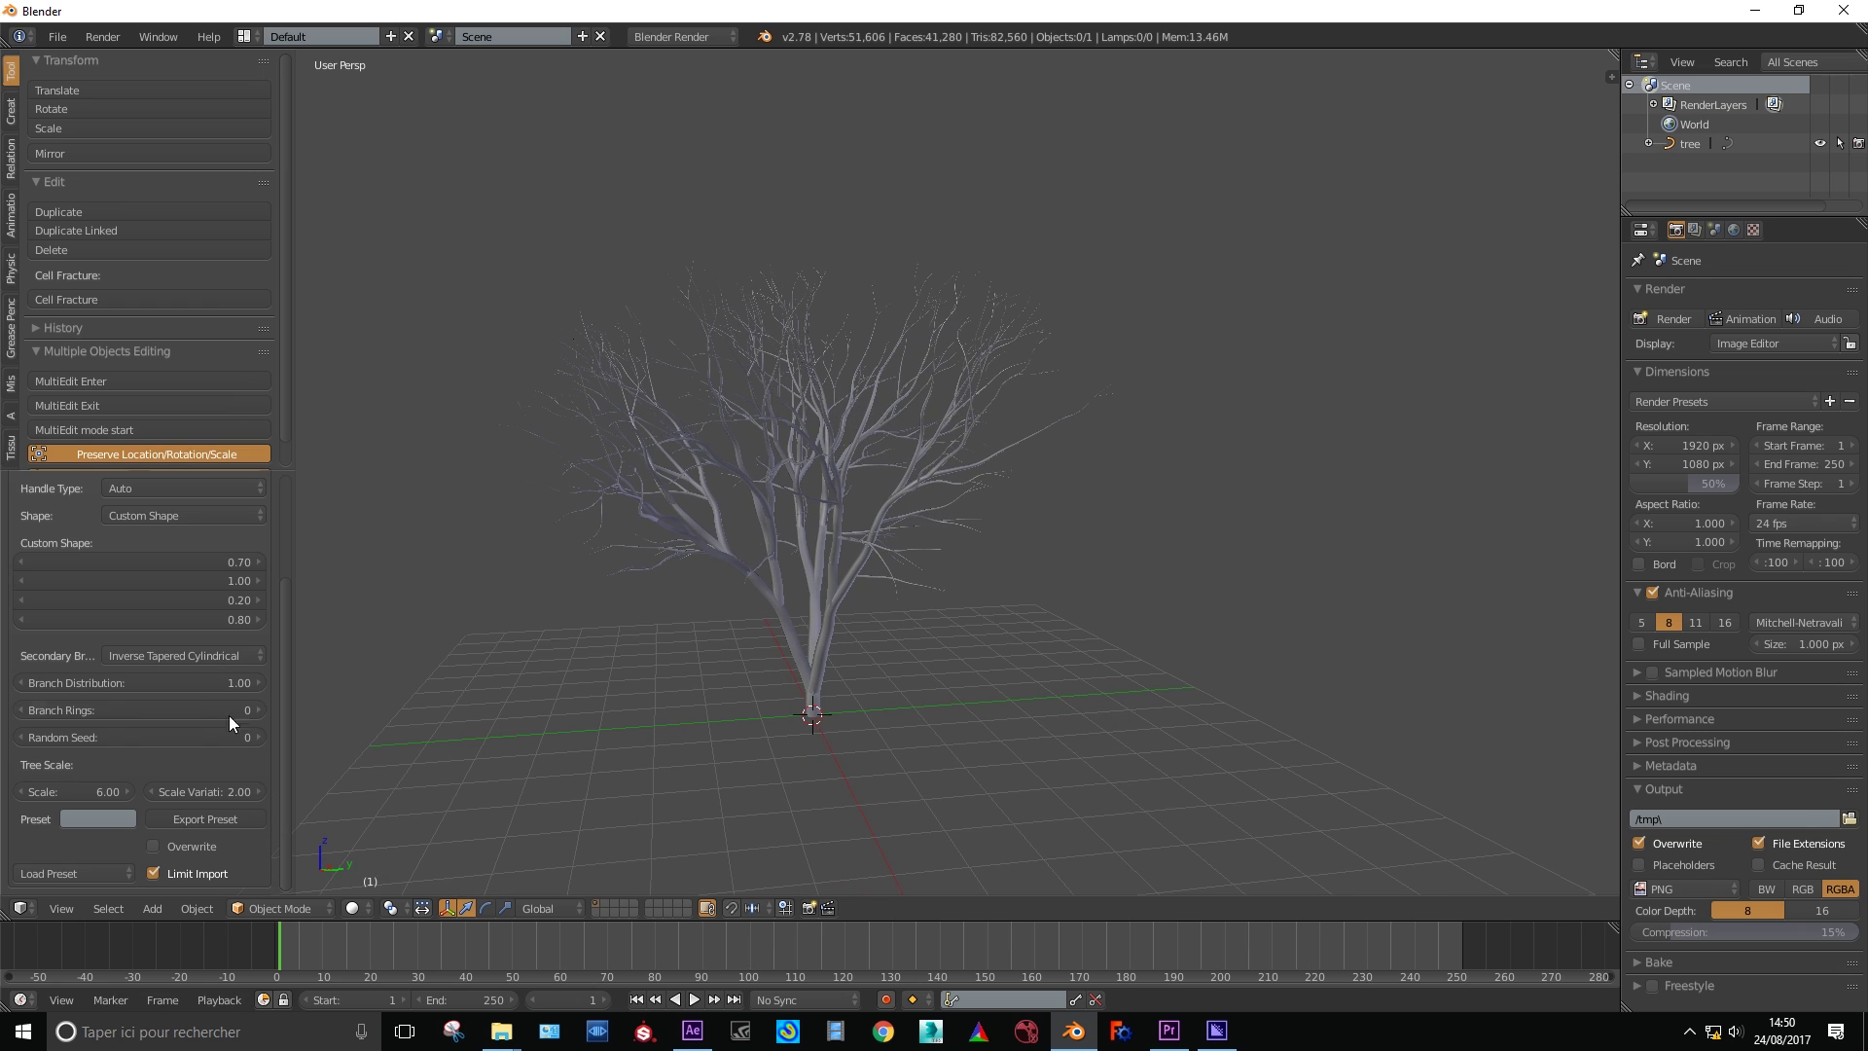
# - Try two more presets, then settle on the japanese_maple preset
pyautogui.click(101, 872)
pyautogui.click(85, 795)
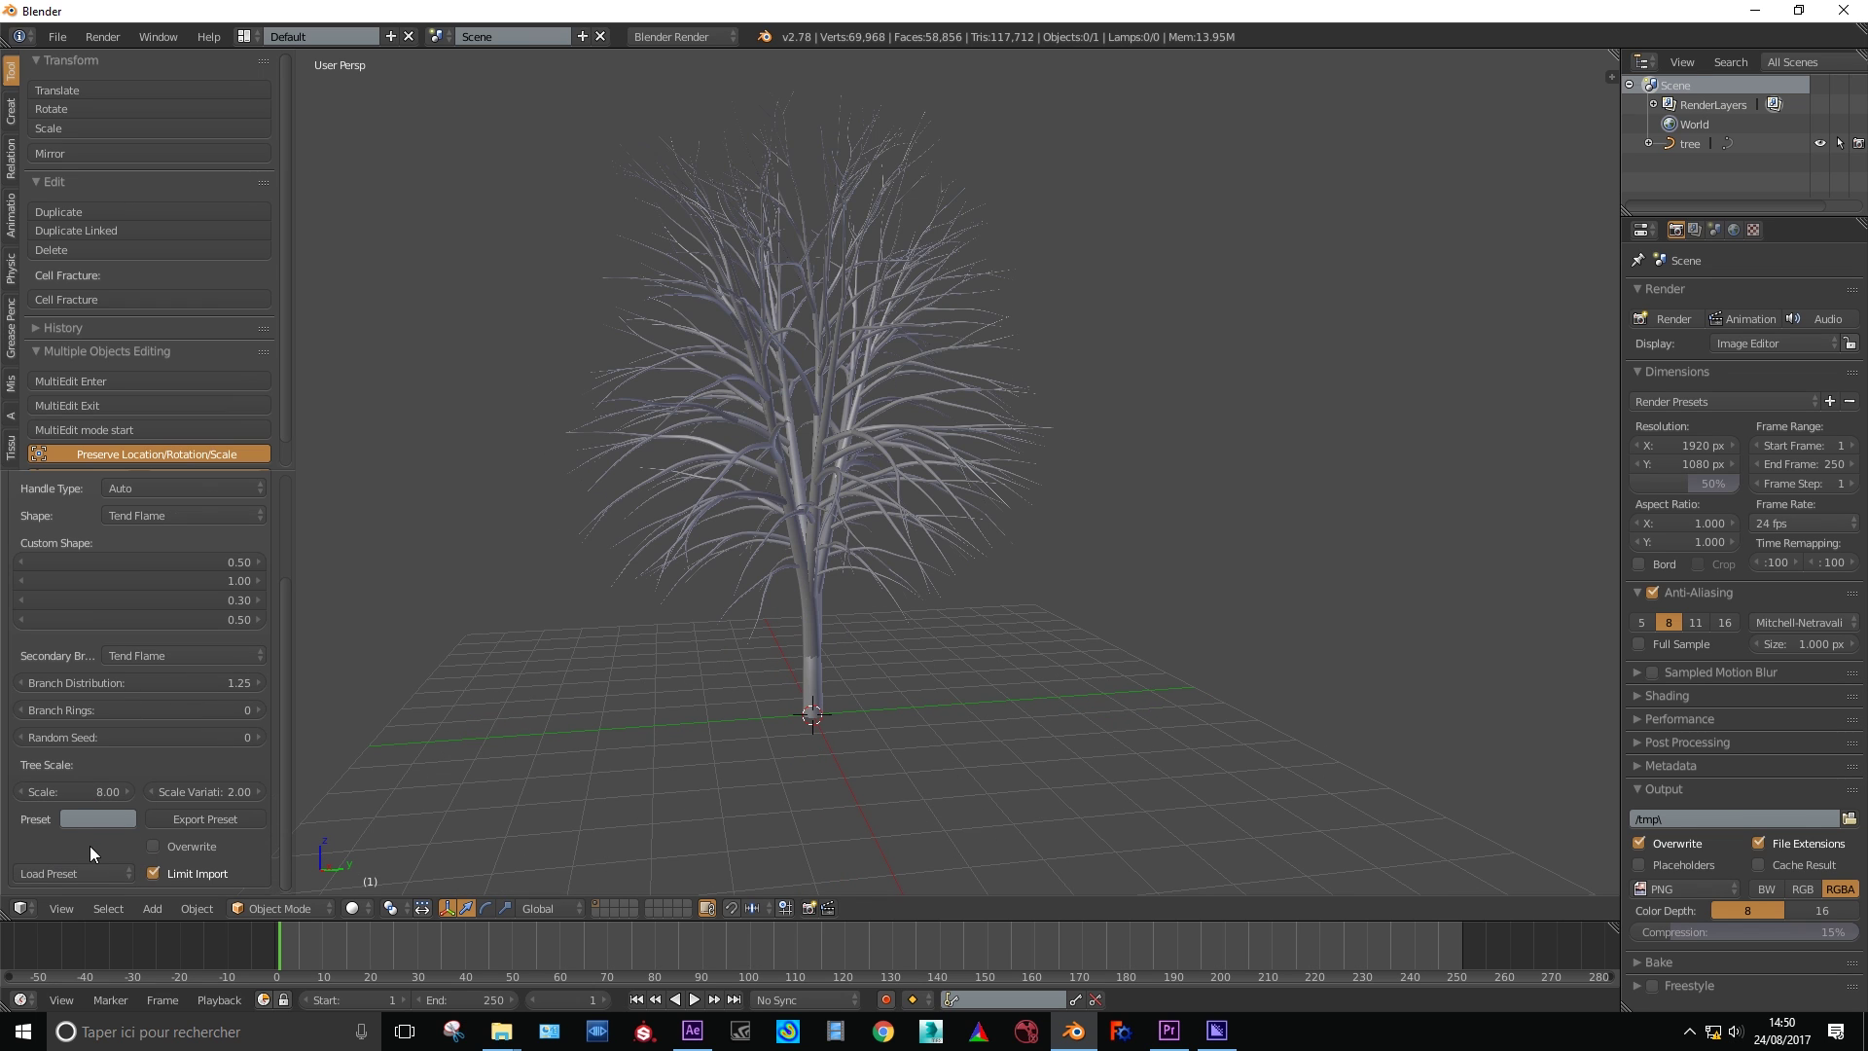
pyautogui.click(90, 873)
pyautogui.click(94, 834)
pyautogui.click(97, 872)
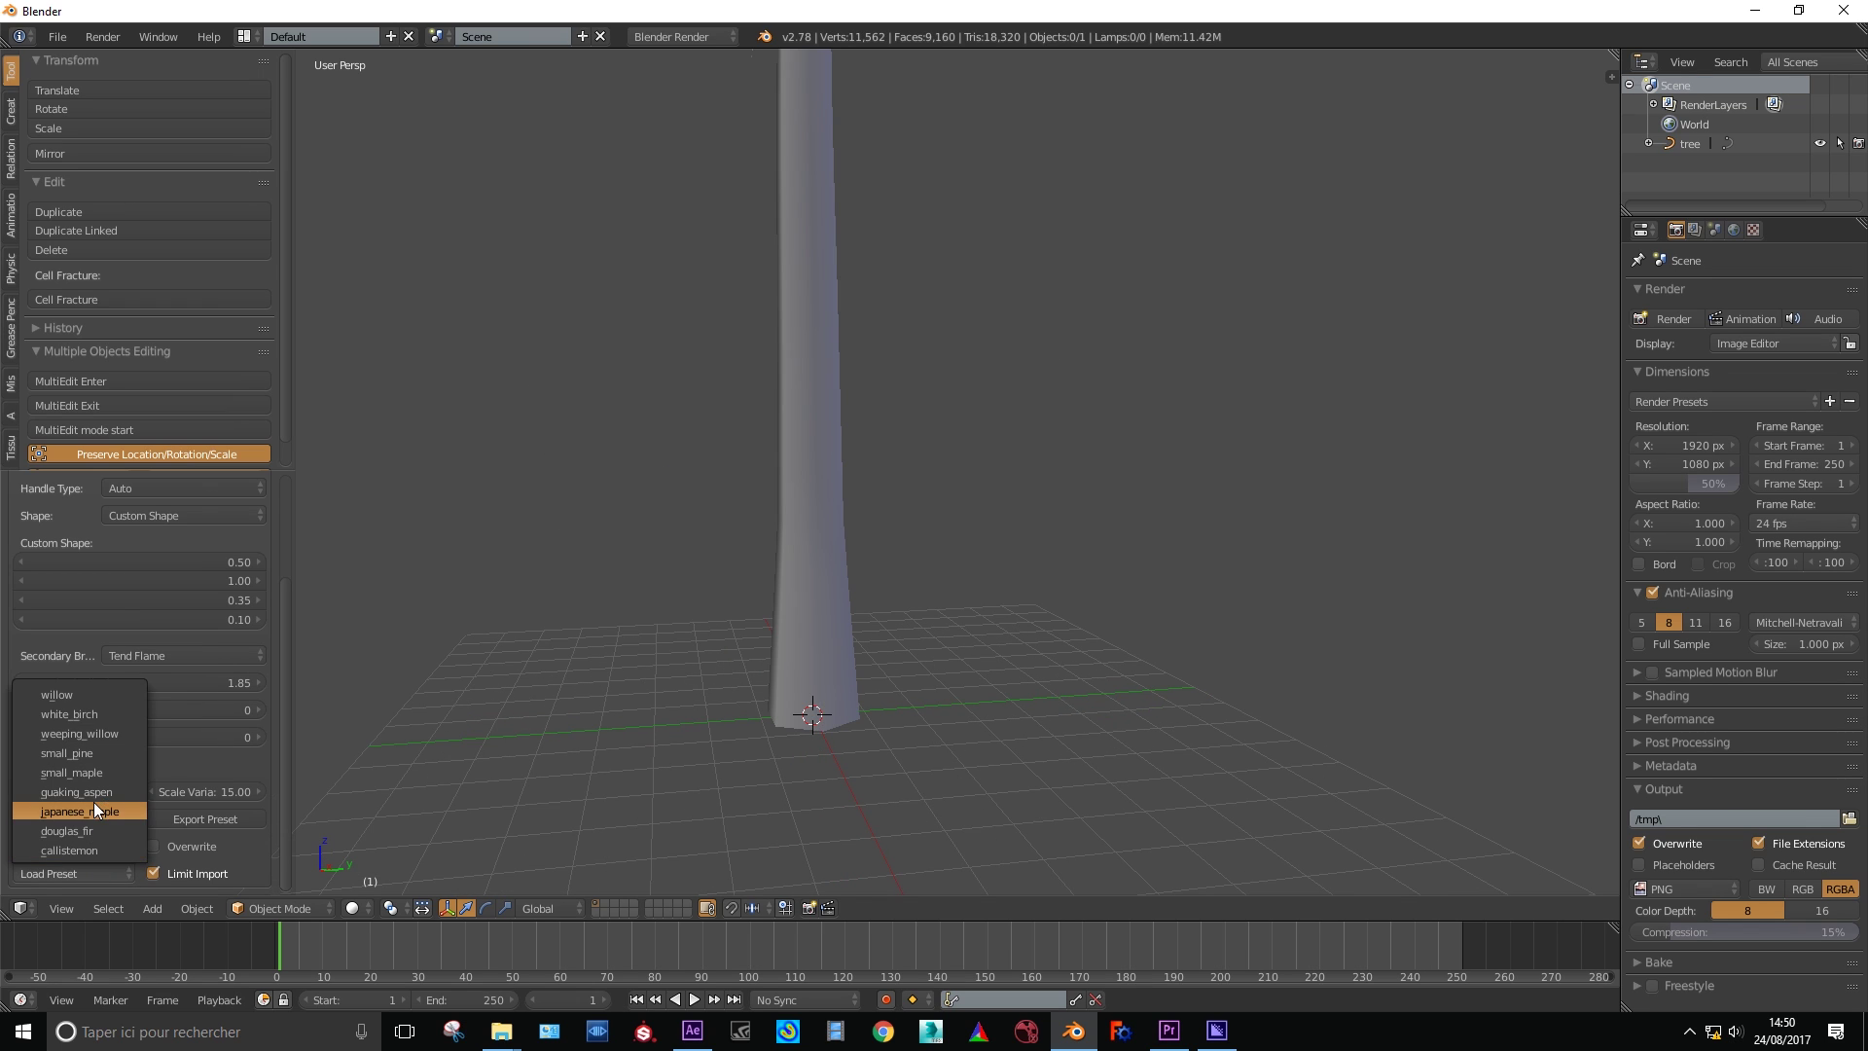
pyautogui.click(93, 810)
pyautogui.scroll(4, 102, 769)
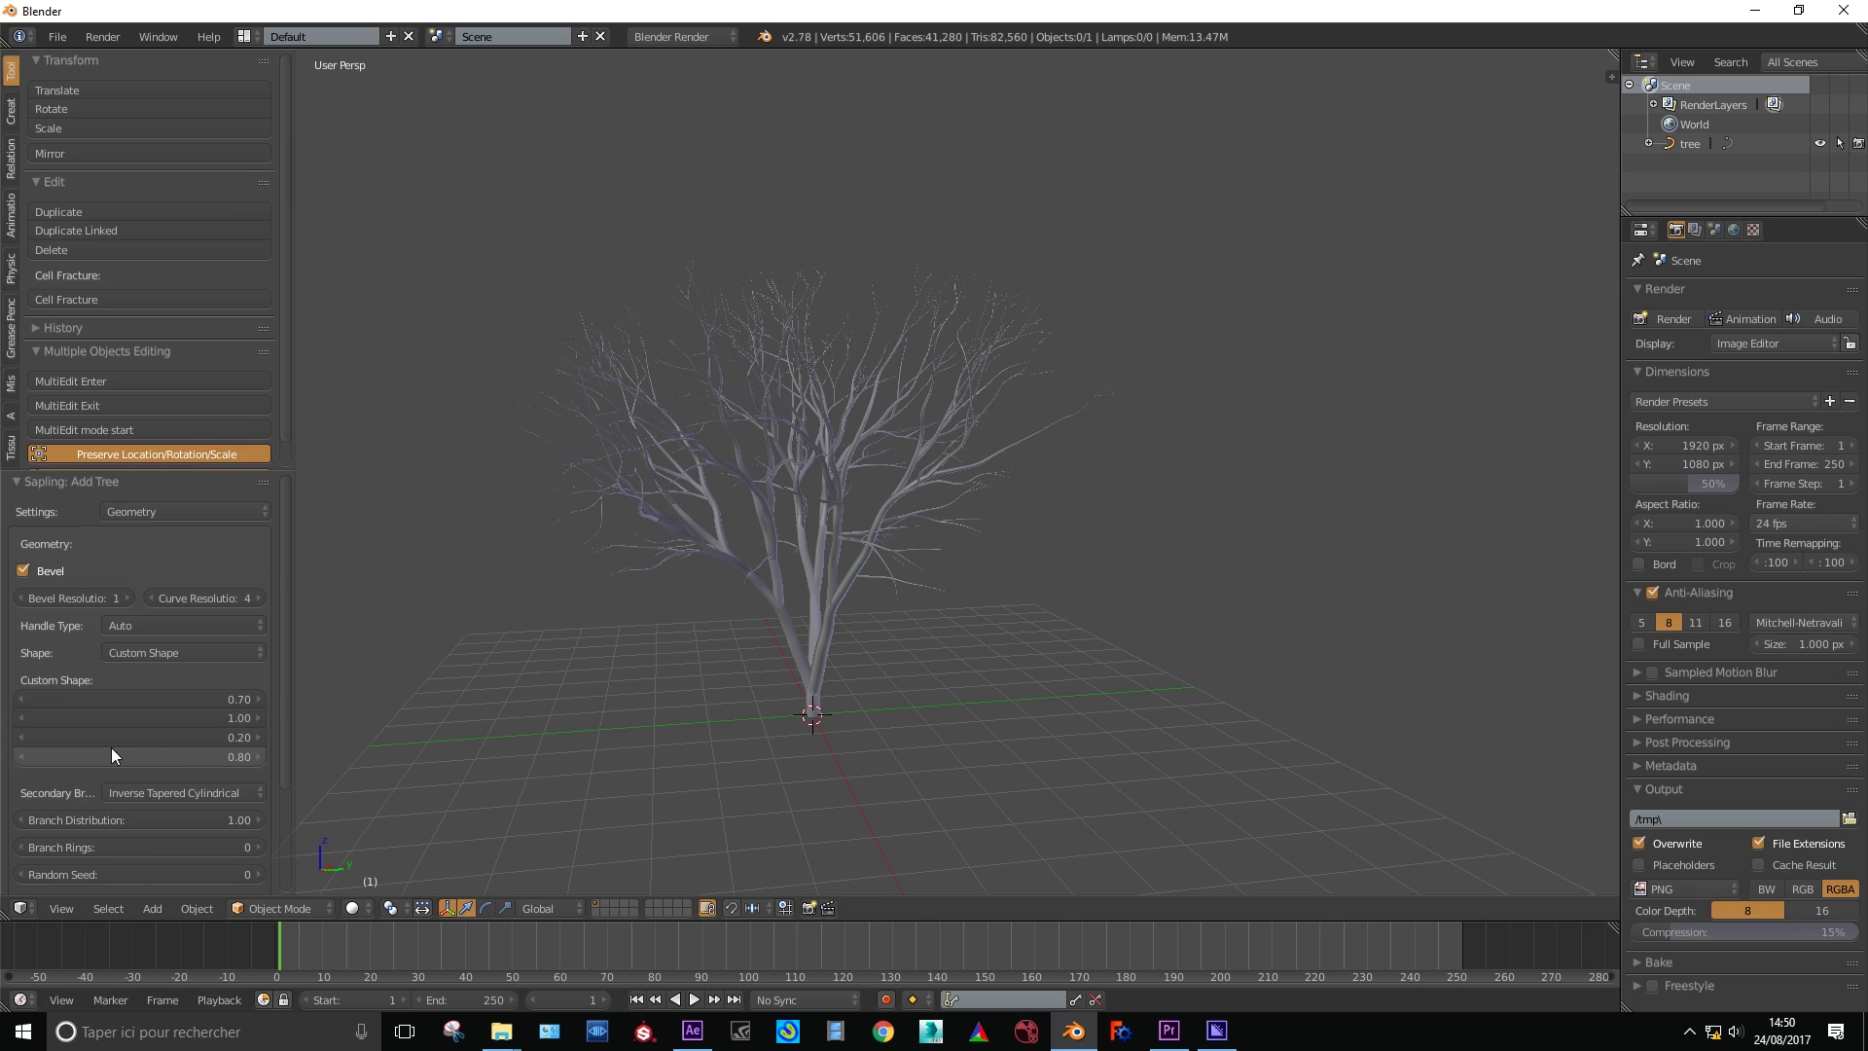
pyautogui.click(144, 512)
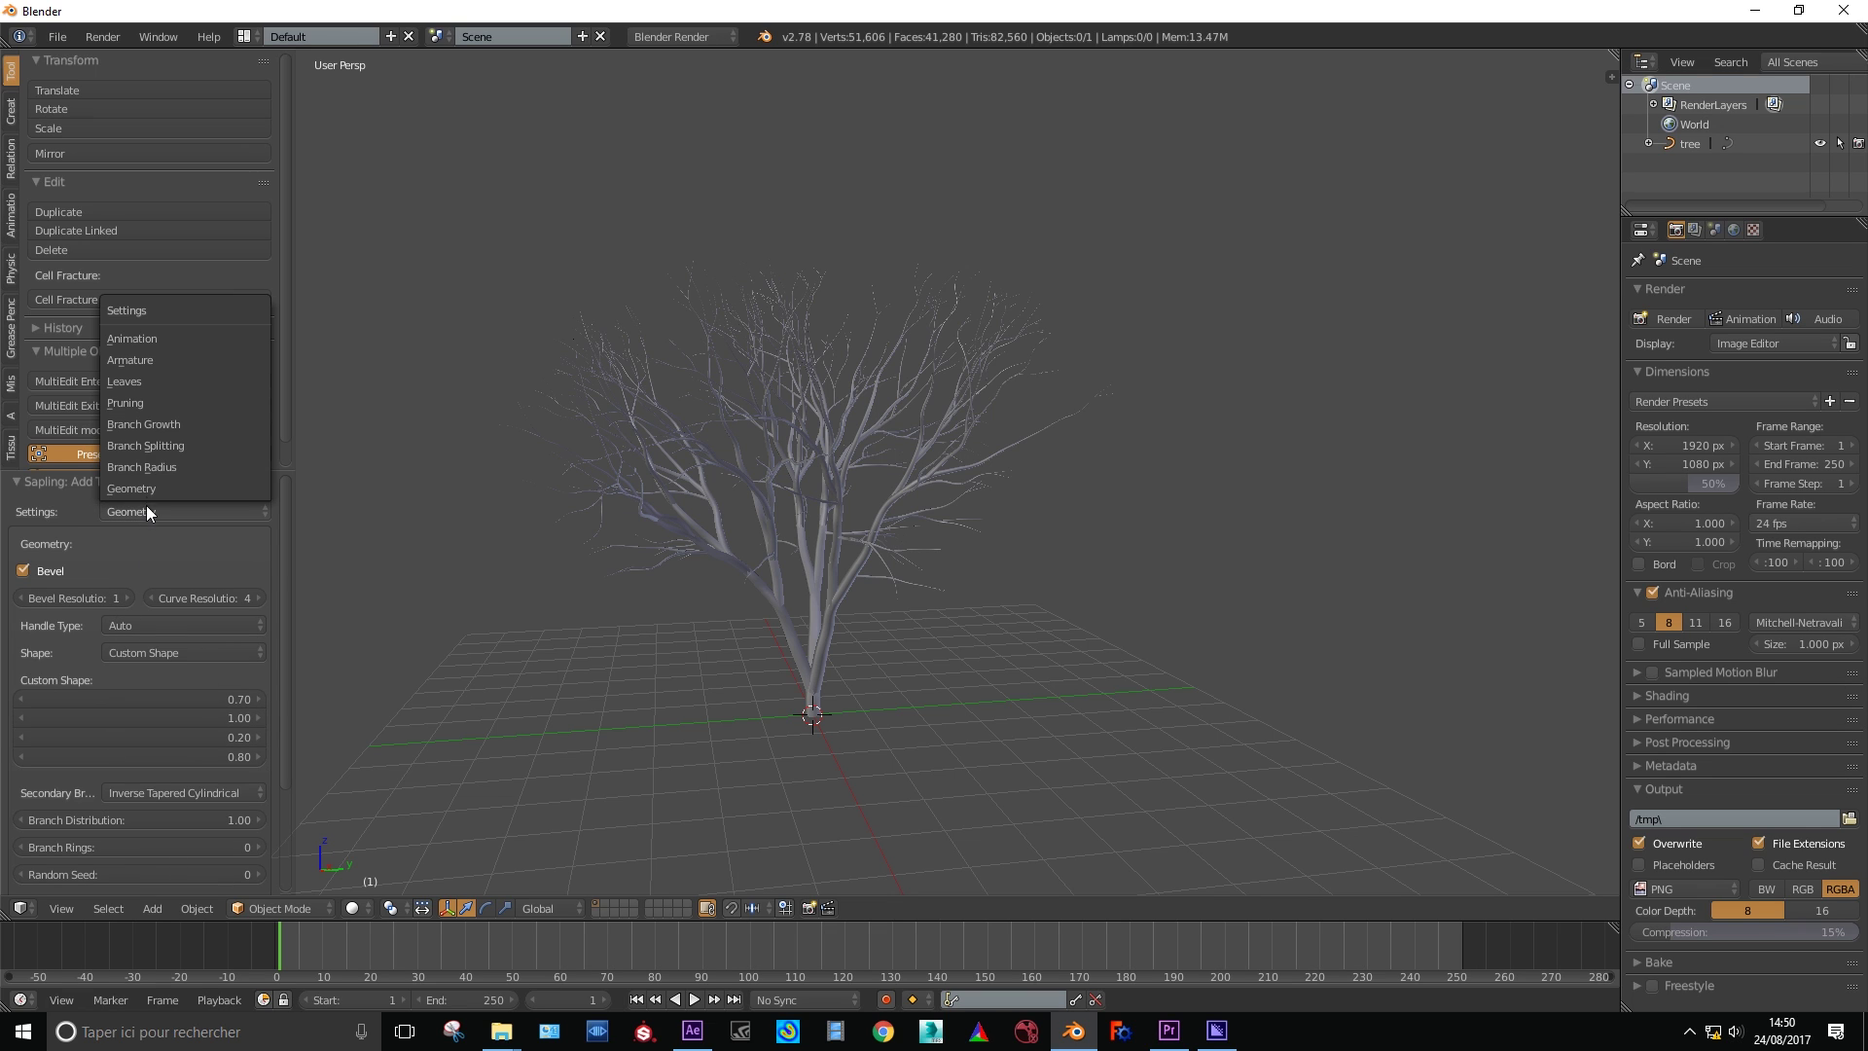
# - Turn on Show Leaves in the leaf settings and set the leaf count to 50
pyautogui.click(150, 383)
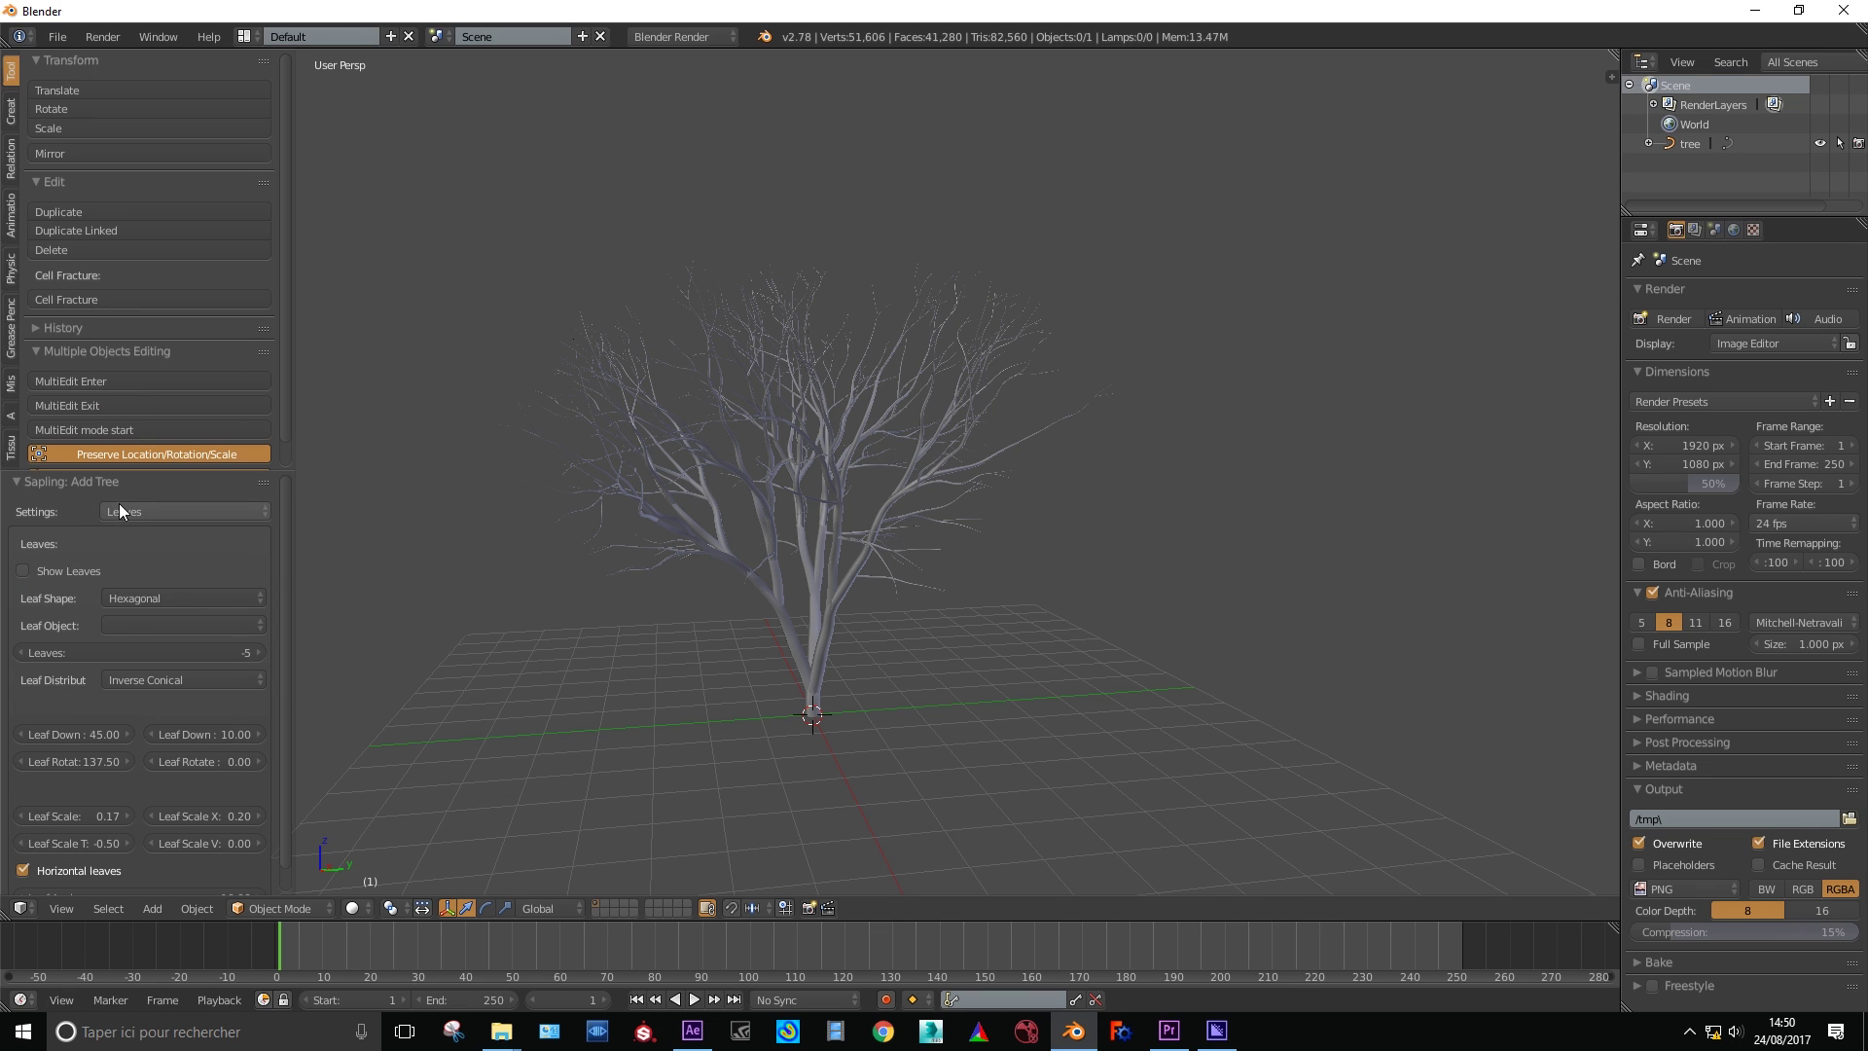
pyautogui.click(22, 572)
pyautogui.scroll(5, 627, 498)
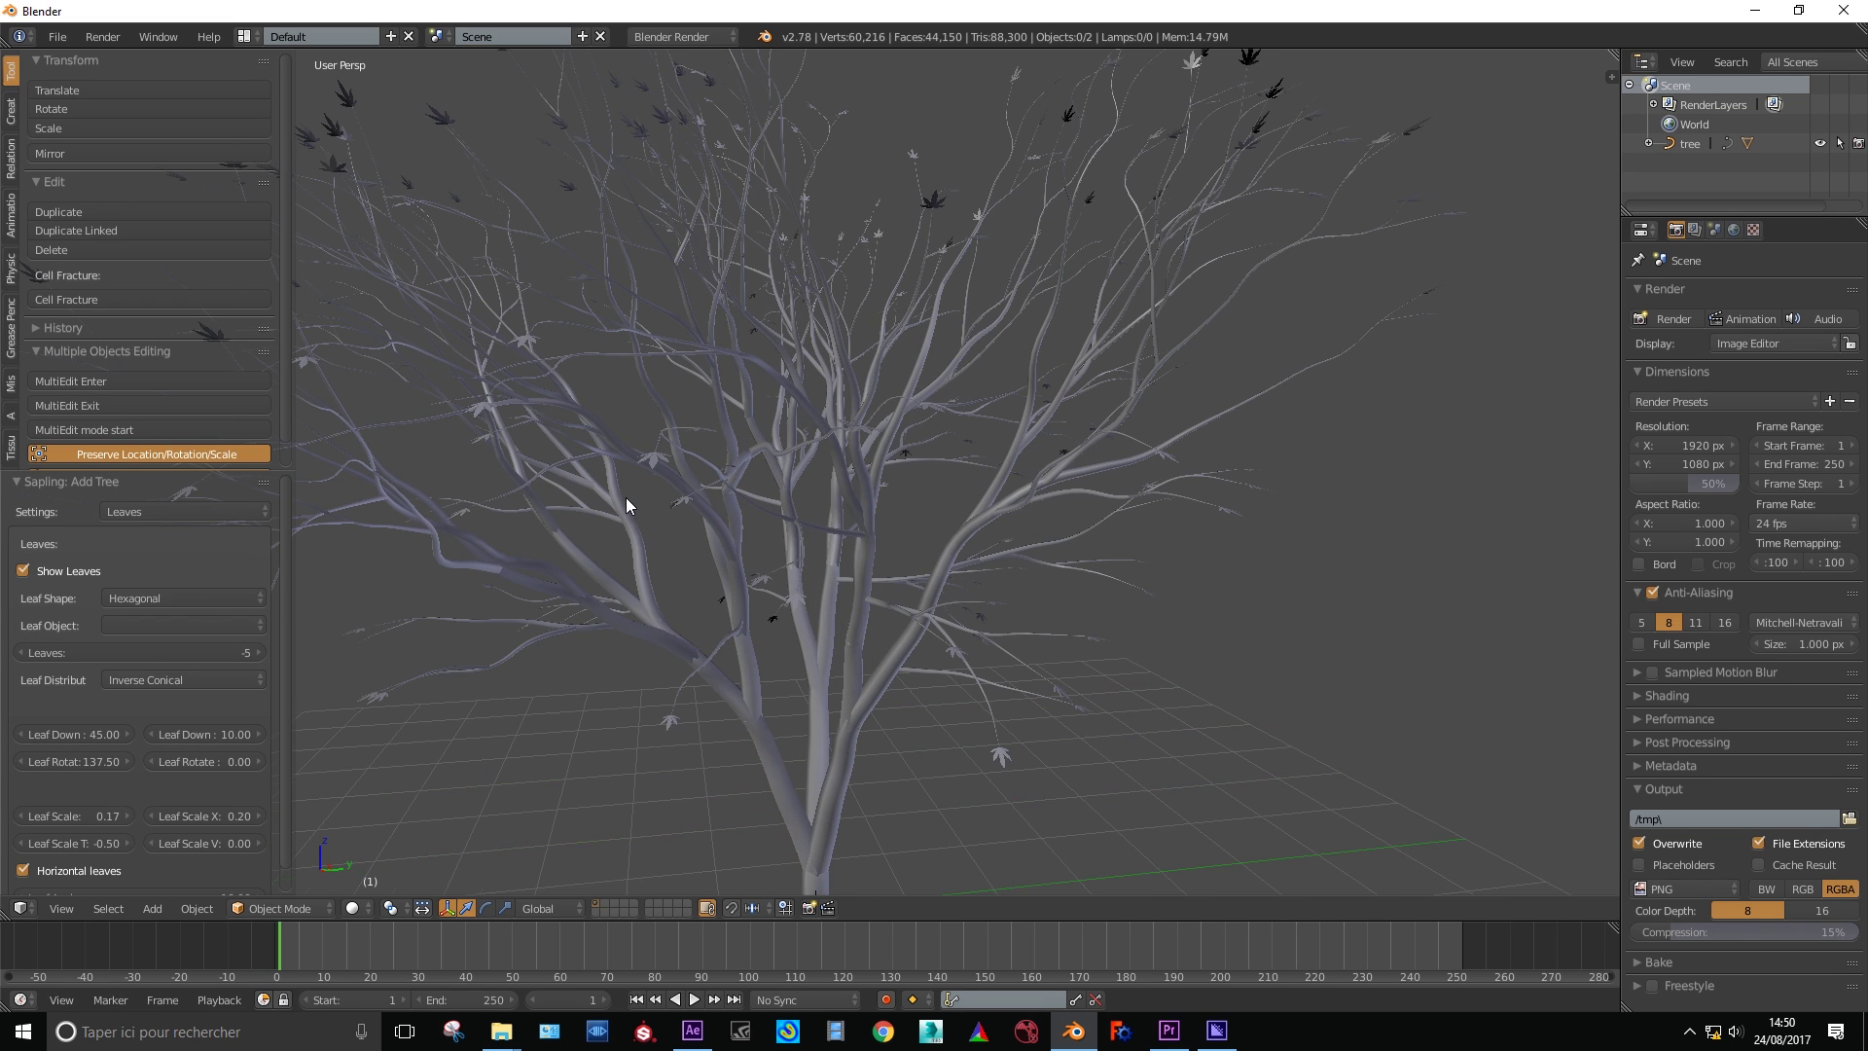
pyautogui.click(144, 653)
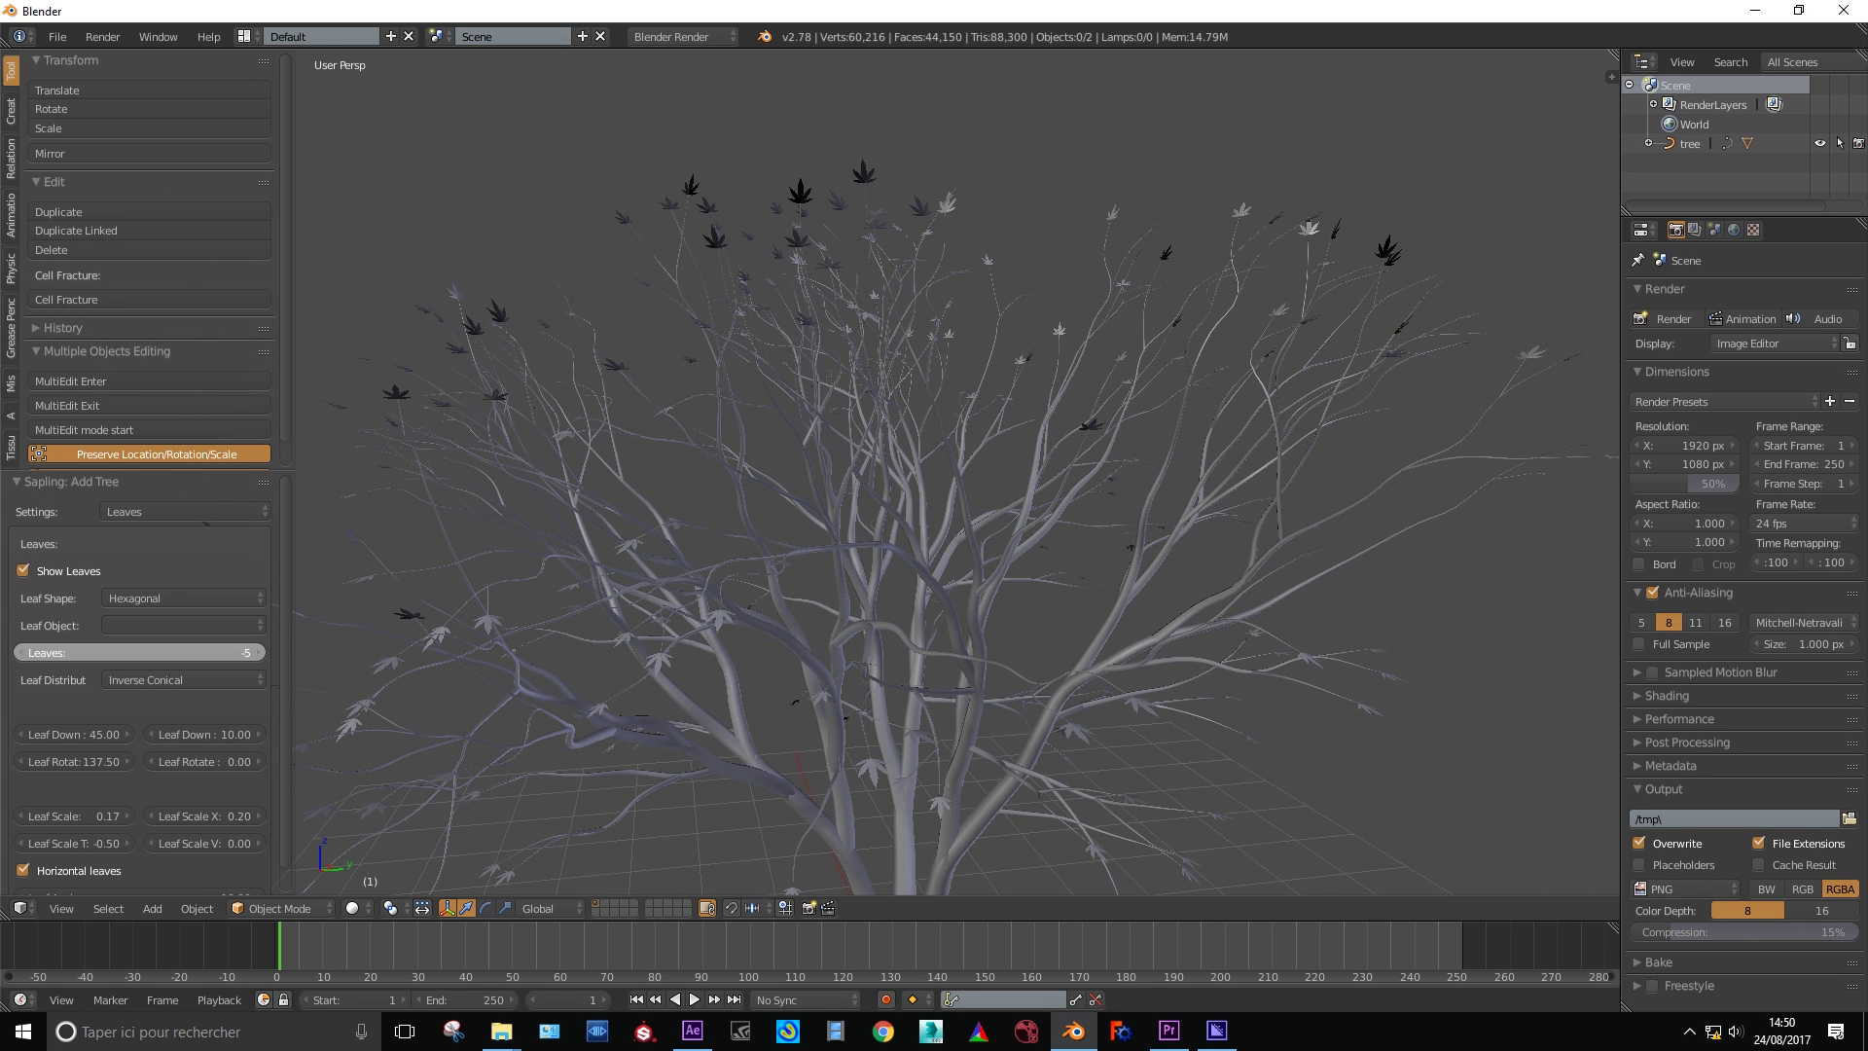
pyautogui.write('50')
pyautogui.press('Return')
pyautogui.scroll(-3, 621, 603)
pyautogui.moveTo(621, 603); pyautogui.dragTo(819, 599, button='middle')
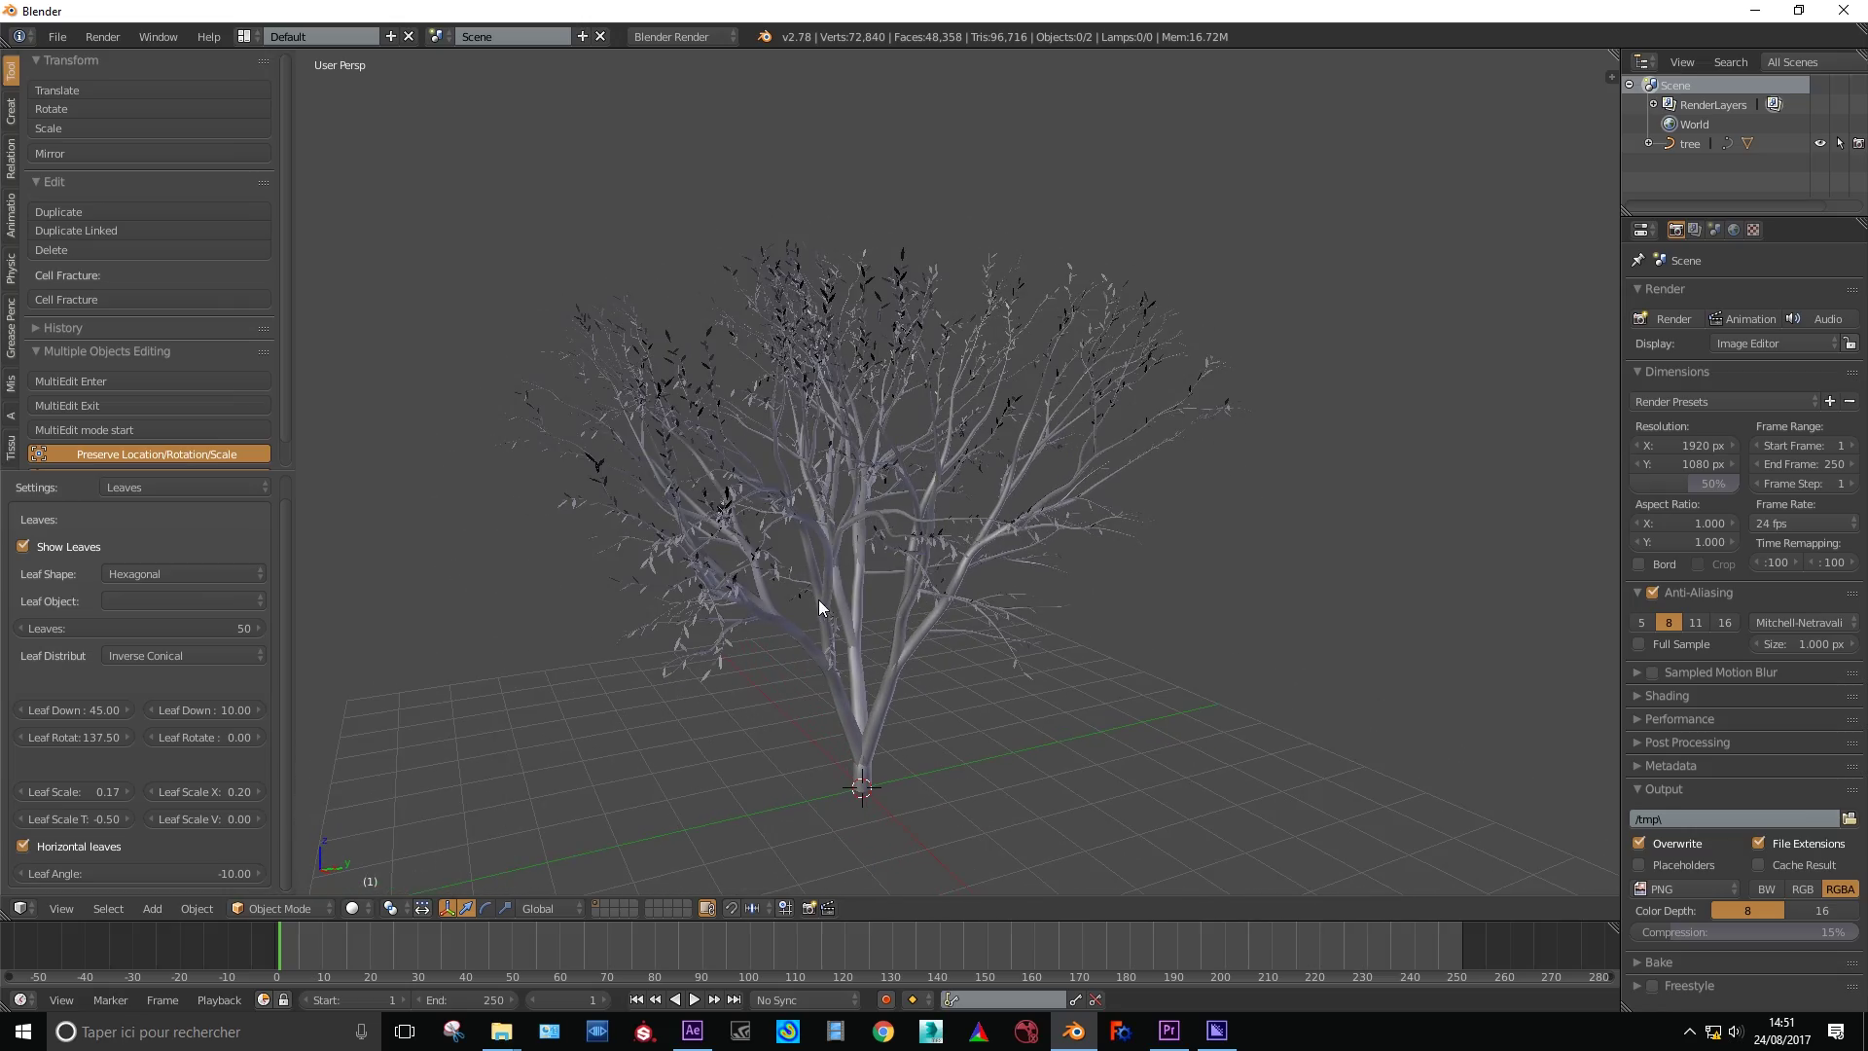
# - Move the leaves object onto a separate hidden layer
pyautogui.rightClick(774, 322)
pyautogui.moveTo(780, 346); pyautogui.dragTo(875, 433, button='middle')
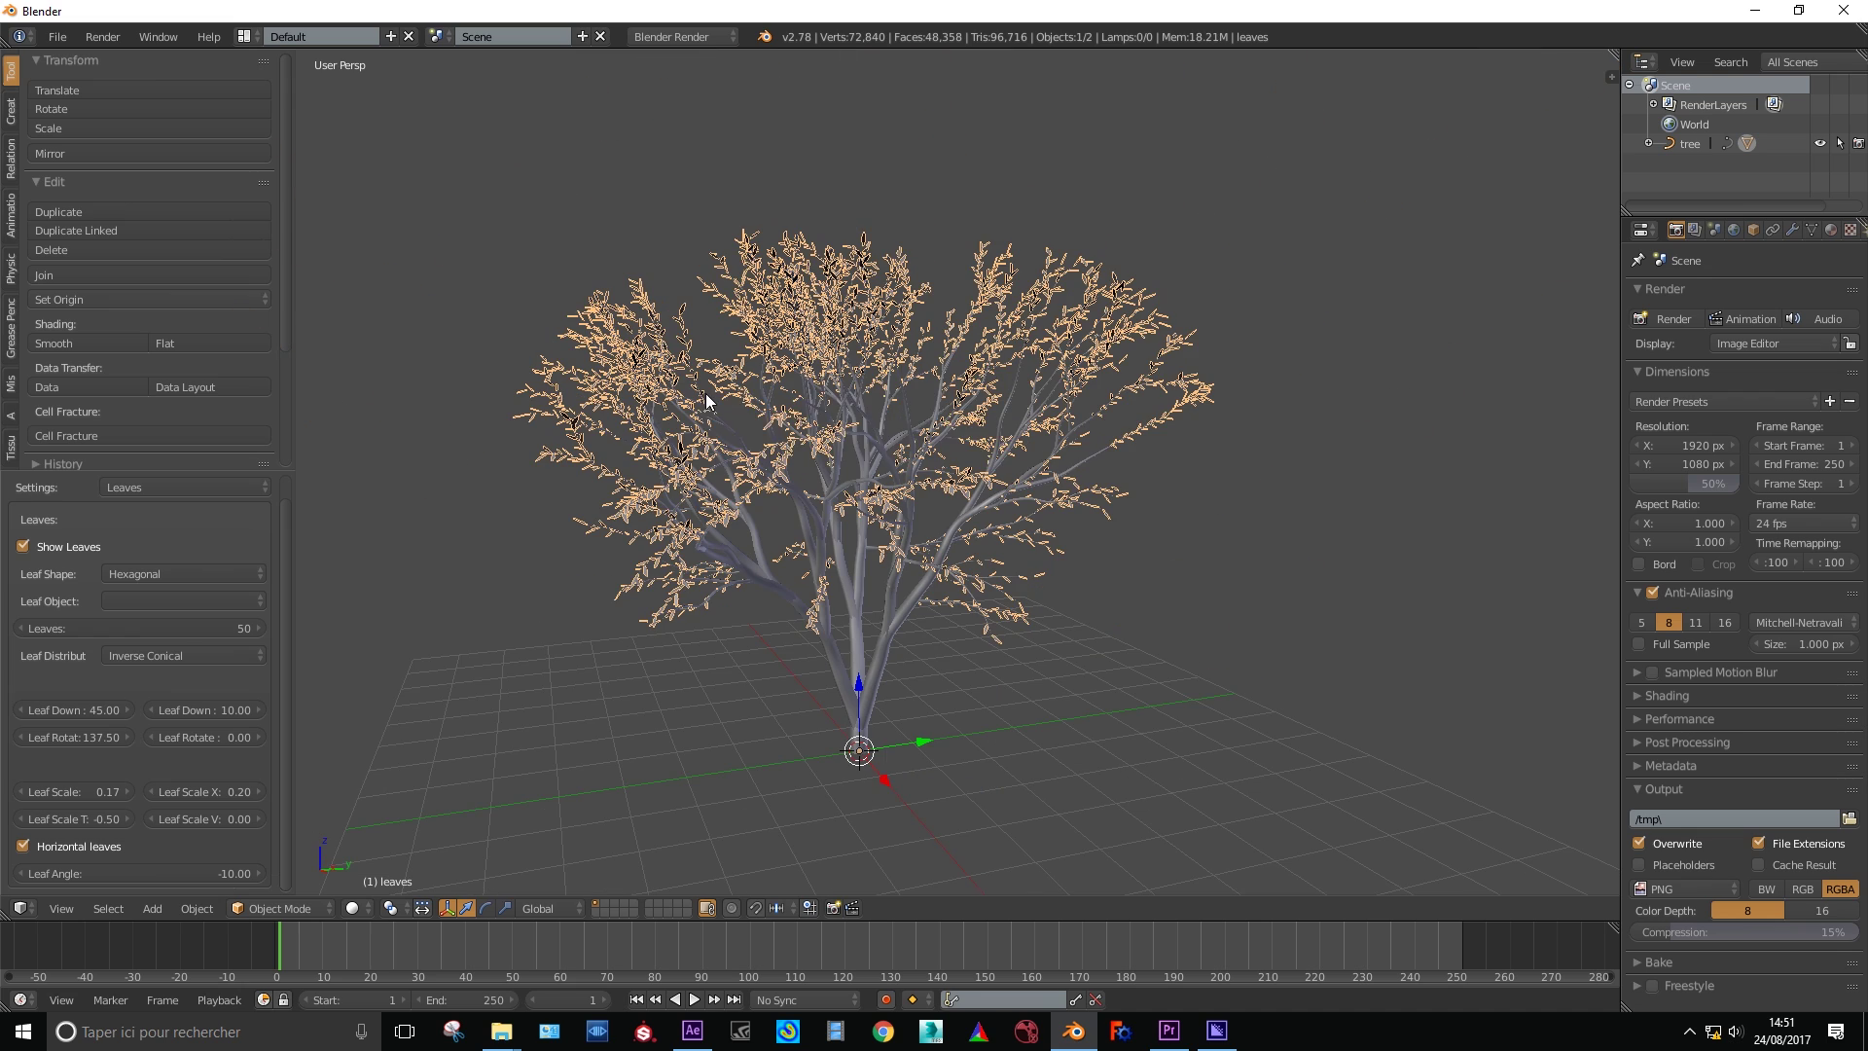
pyautogui.press('m')
pyautogui.click(872, 428)
# - Convert the tree curve into a mesh and briefly check it in Edit Mode
pyautogui.rightClick(772, 534)
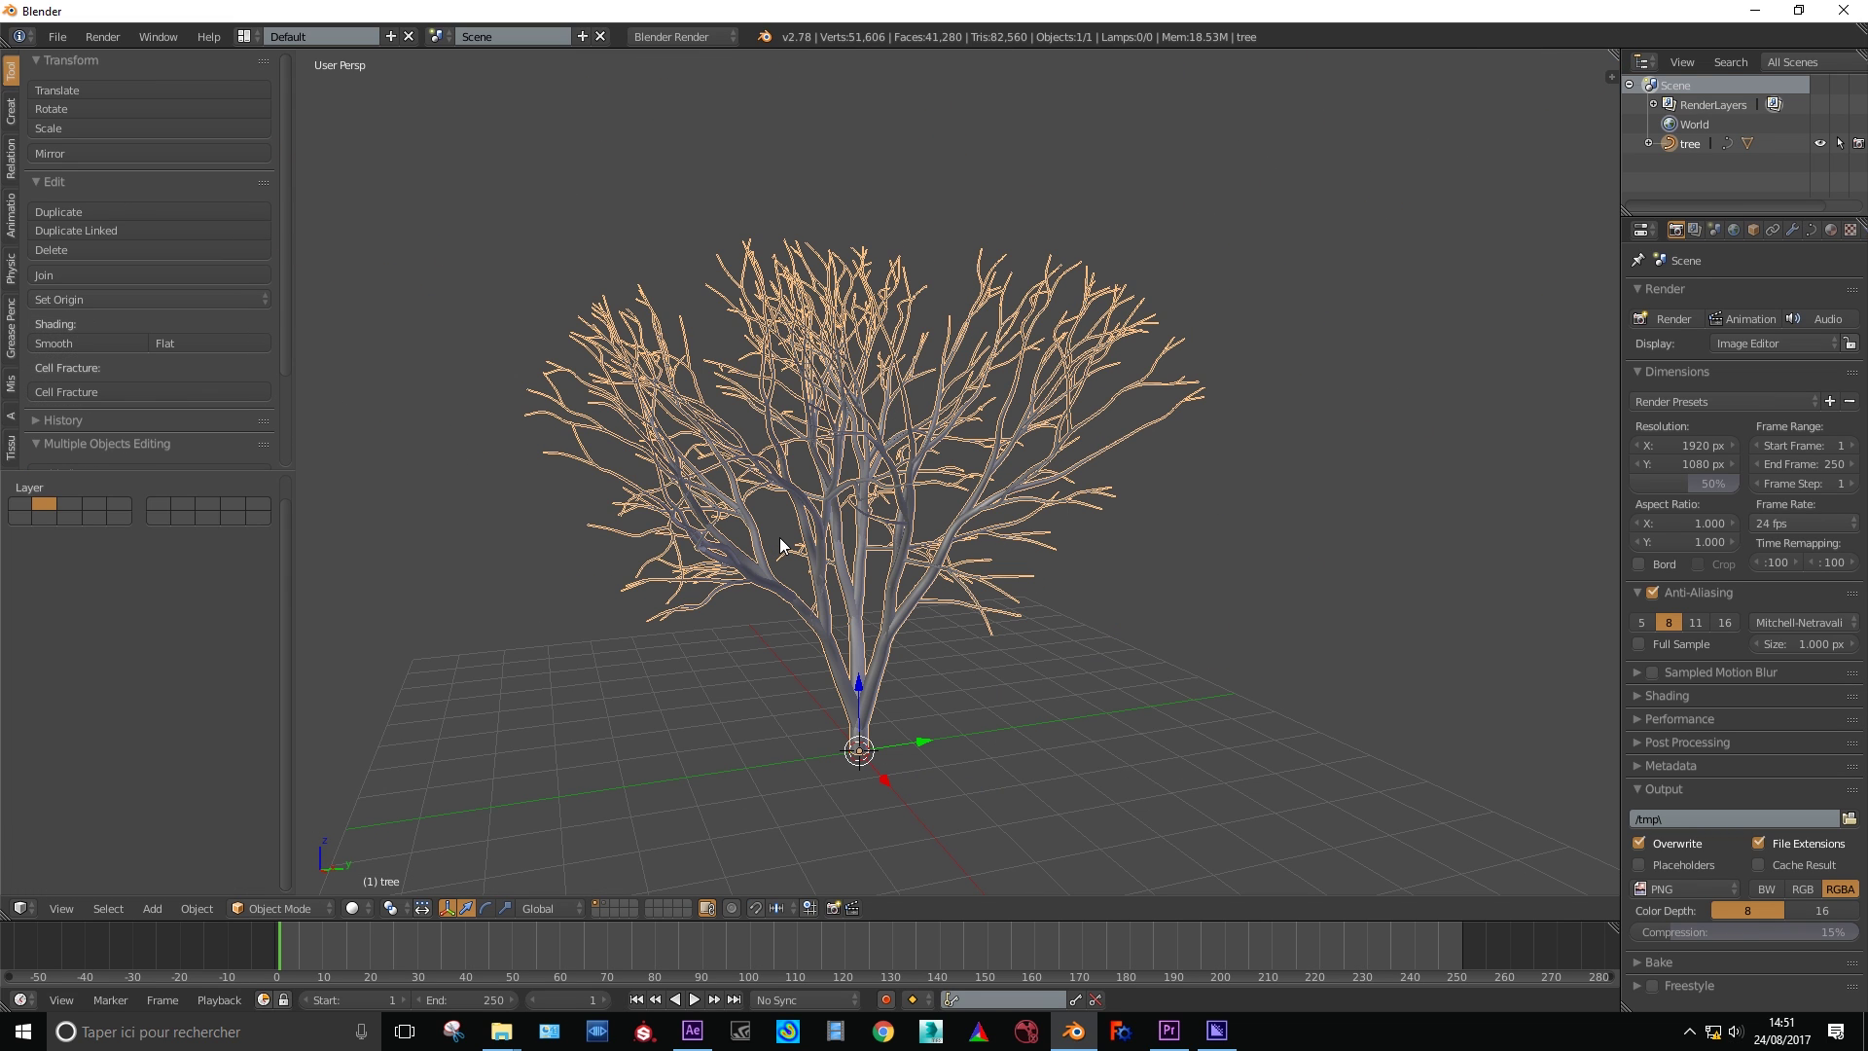
pyautogui.hotkey('alt', 'c')
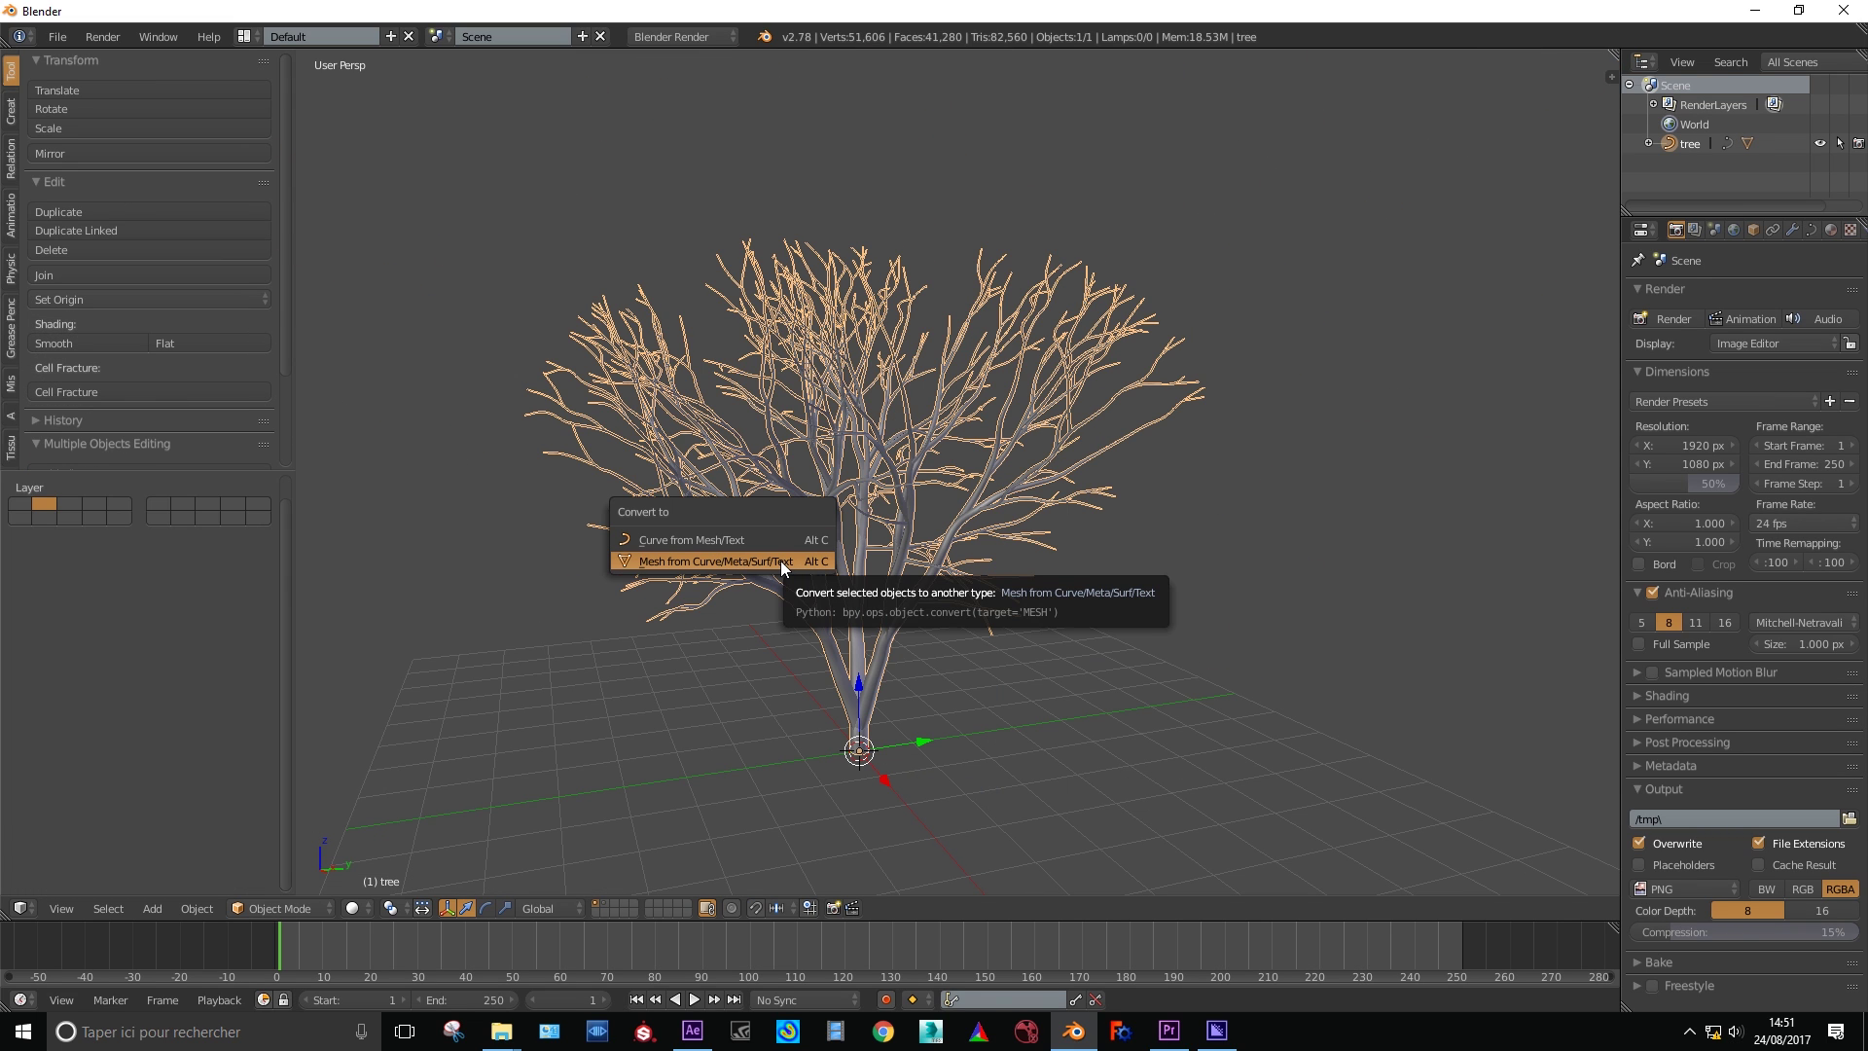
pyautogui.click(780, 561)
pyautogui.scroll(3, 906, 626)
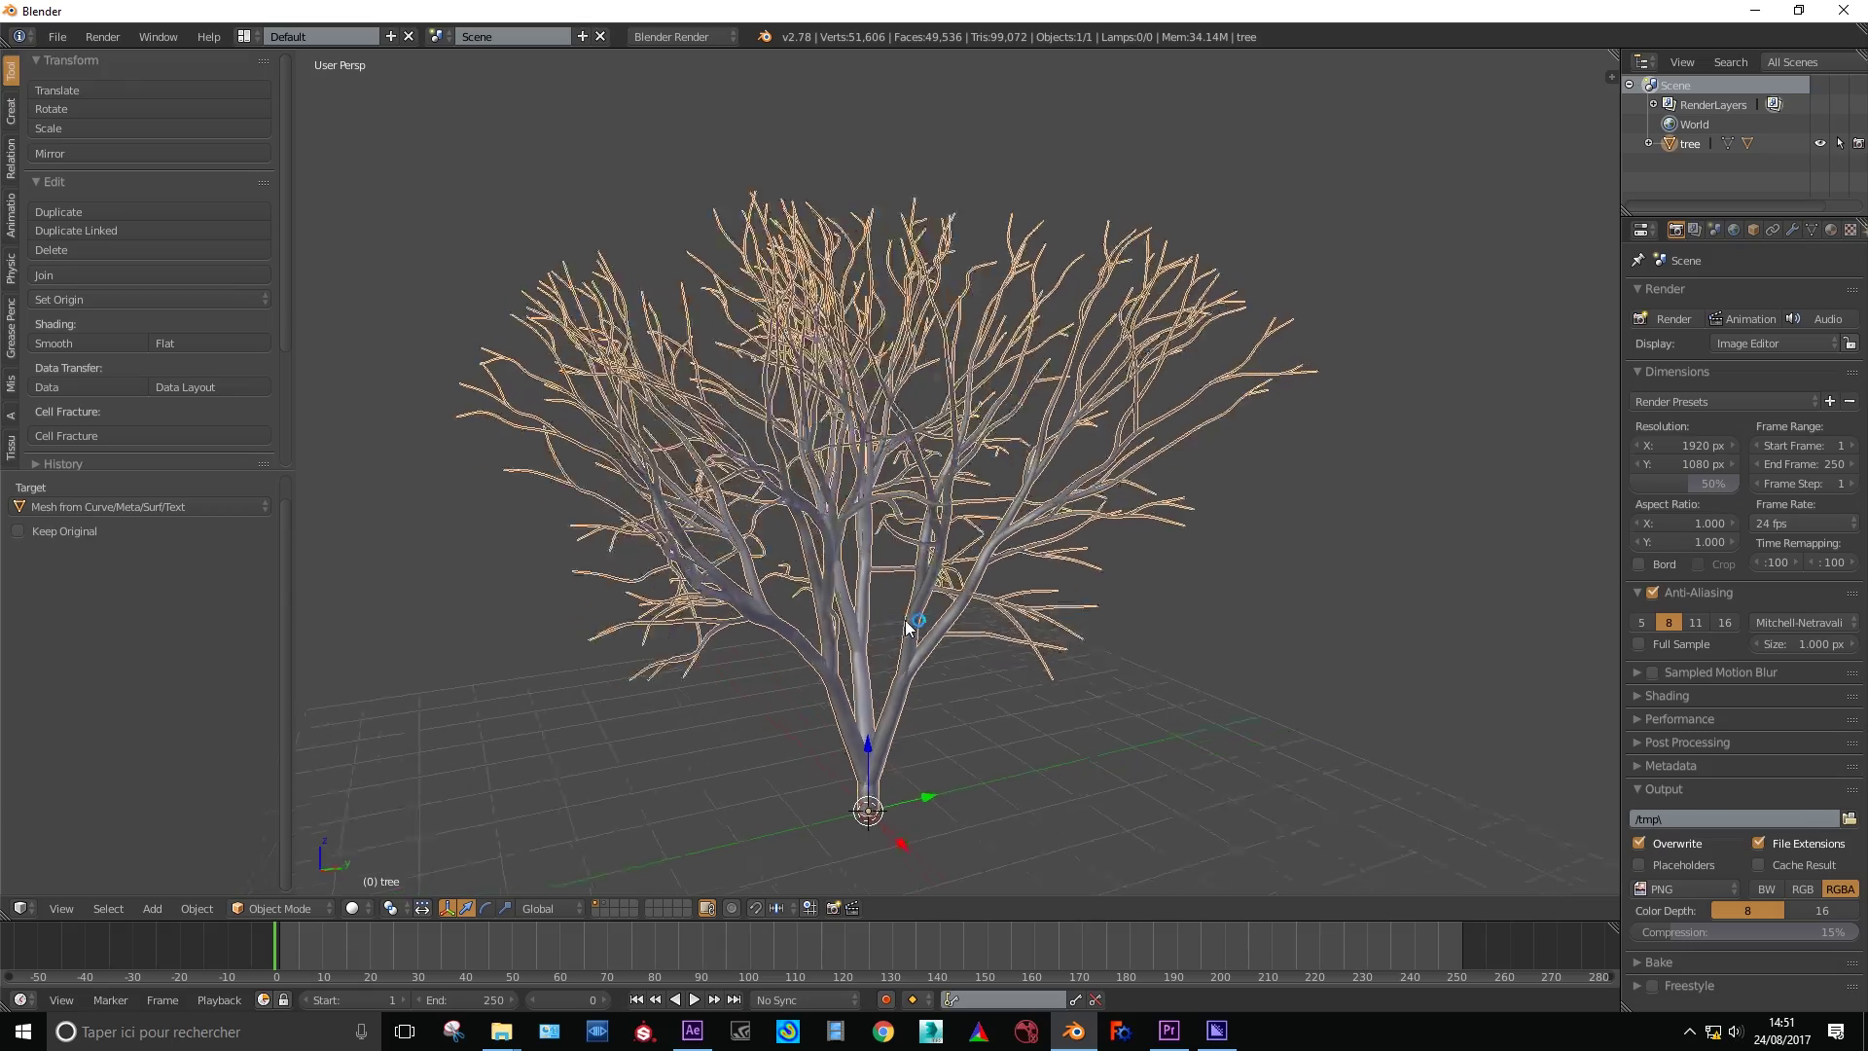
pyautogui.press('a')
pyautogui.press('a')
pyautogui.press('Tab')
pyautogui.scroll(5, 915, 609)
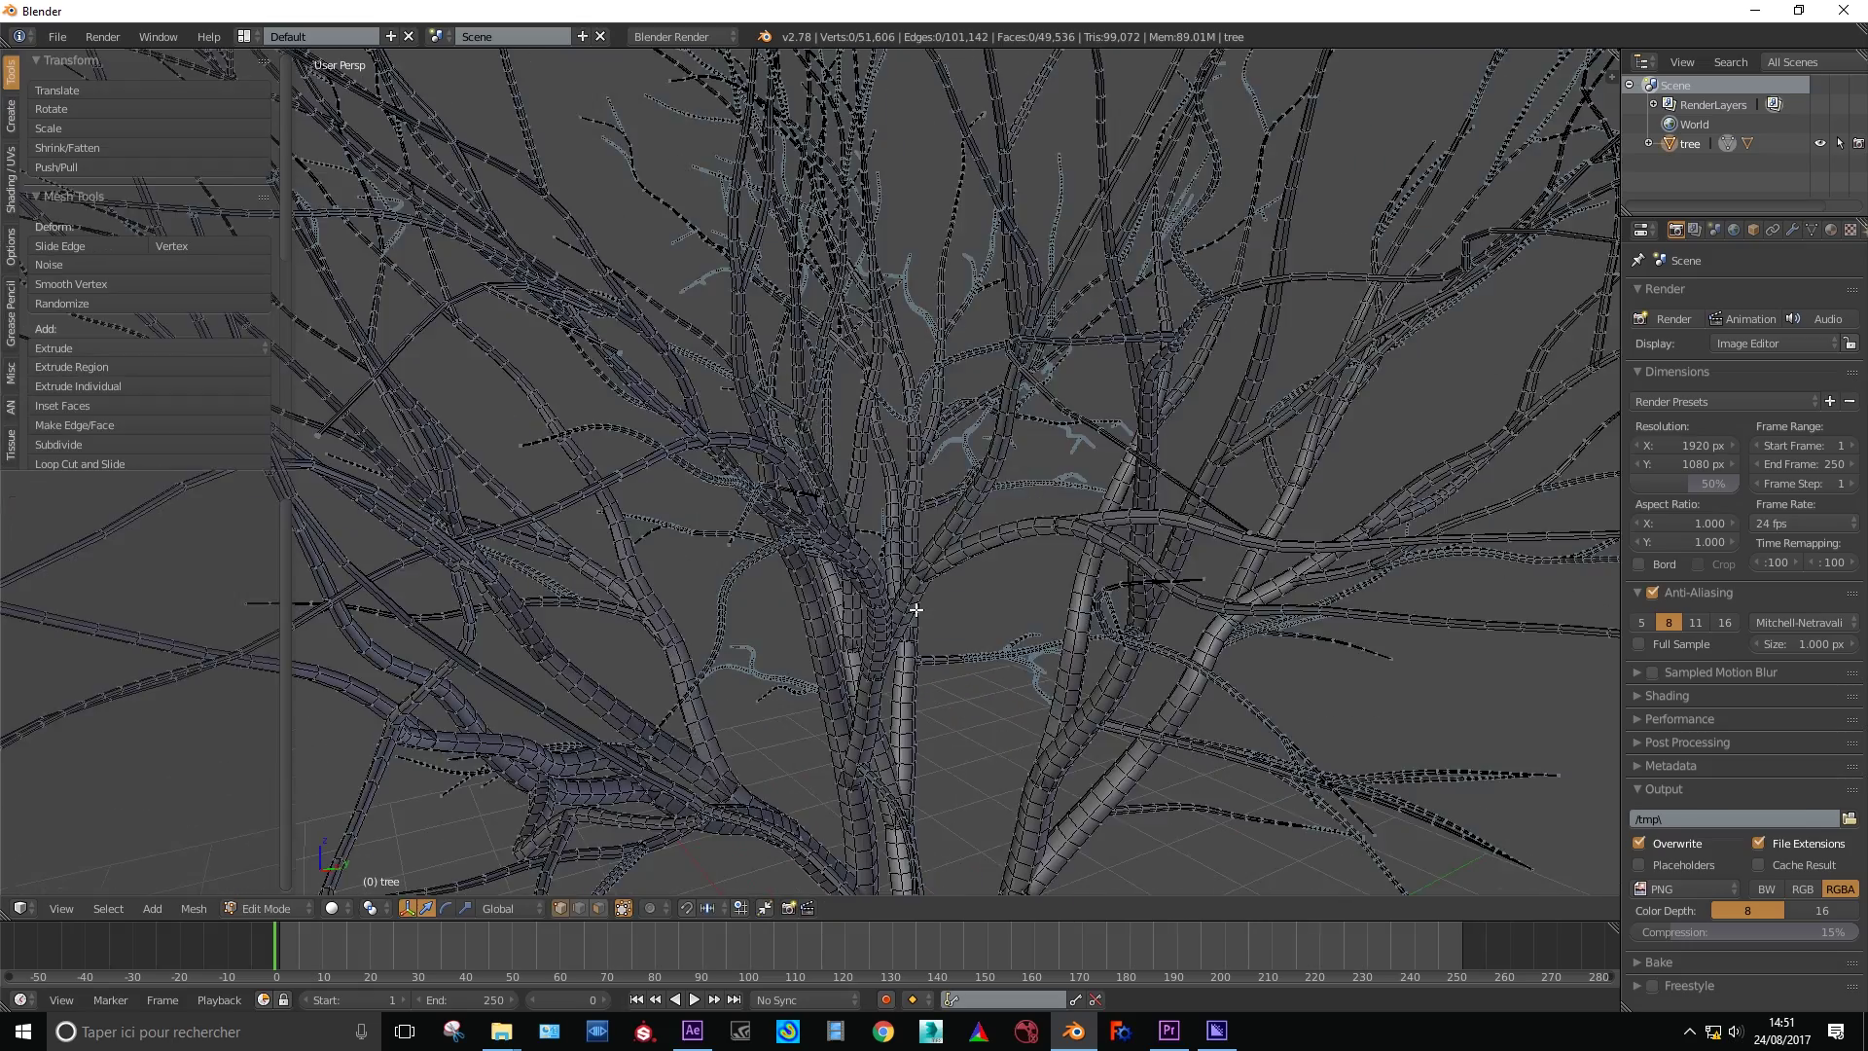
pyautogui.scroll(-6, 916, 609)
pyautogui.press('Tab')
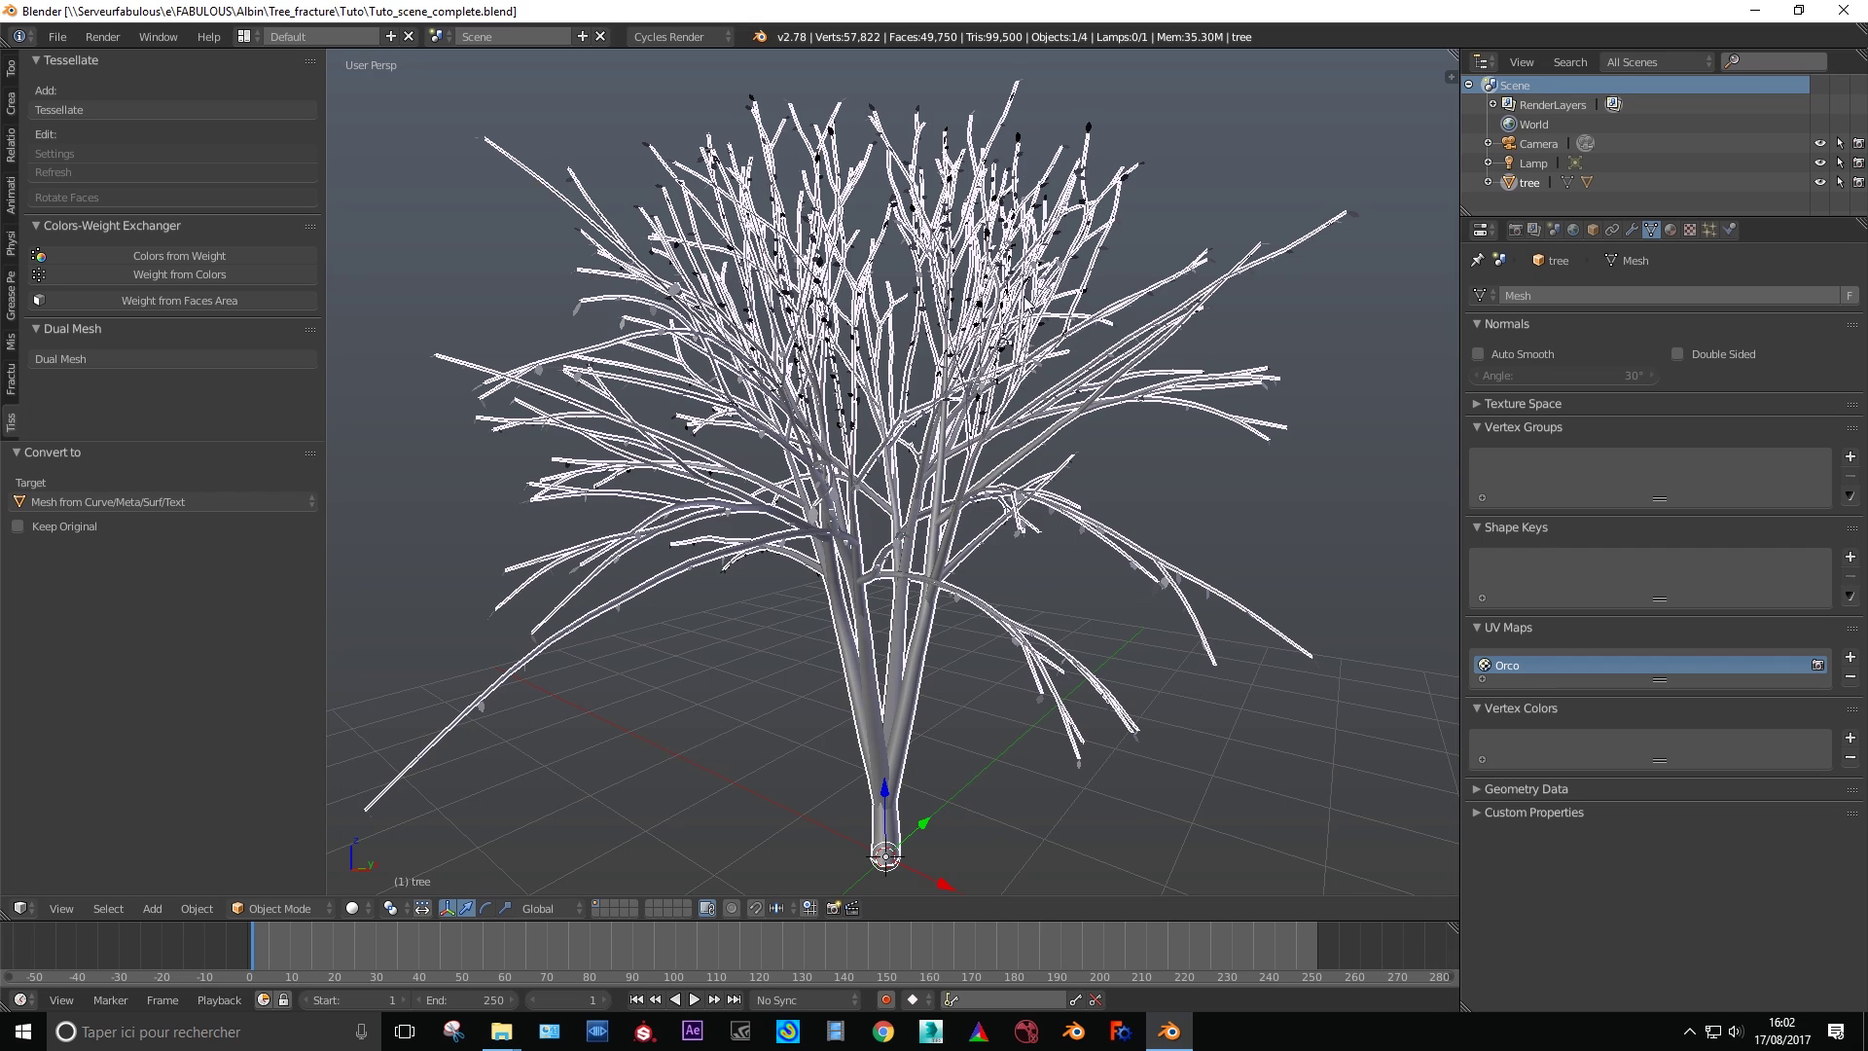
# - Add a new vertex group to the tree mesh and switch to Weight Paint
pyautogui.rightClick(1022, 163)
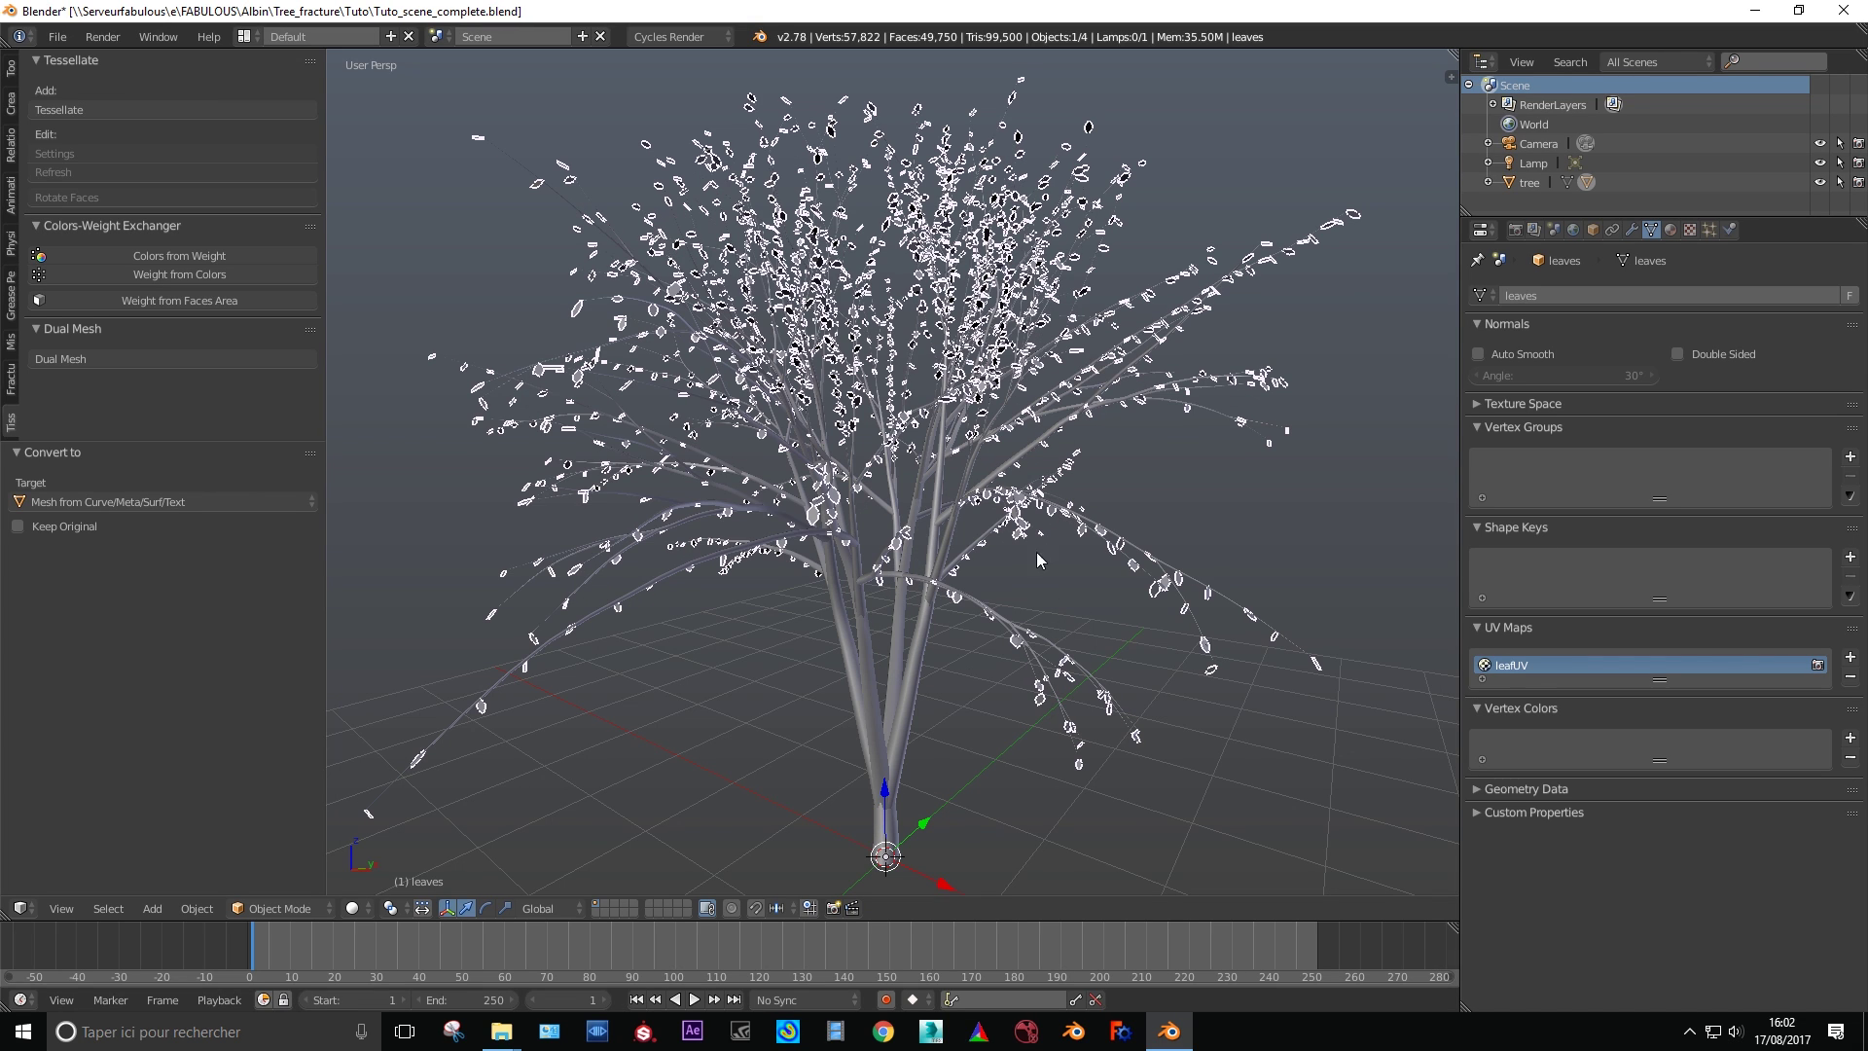
pyautogui.rightClick(936, 657)
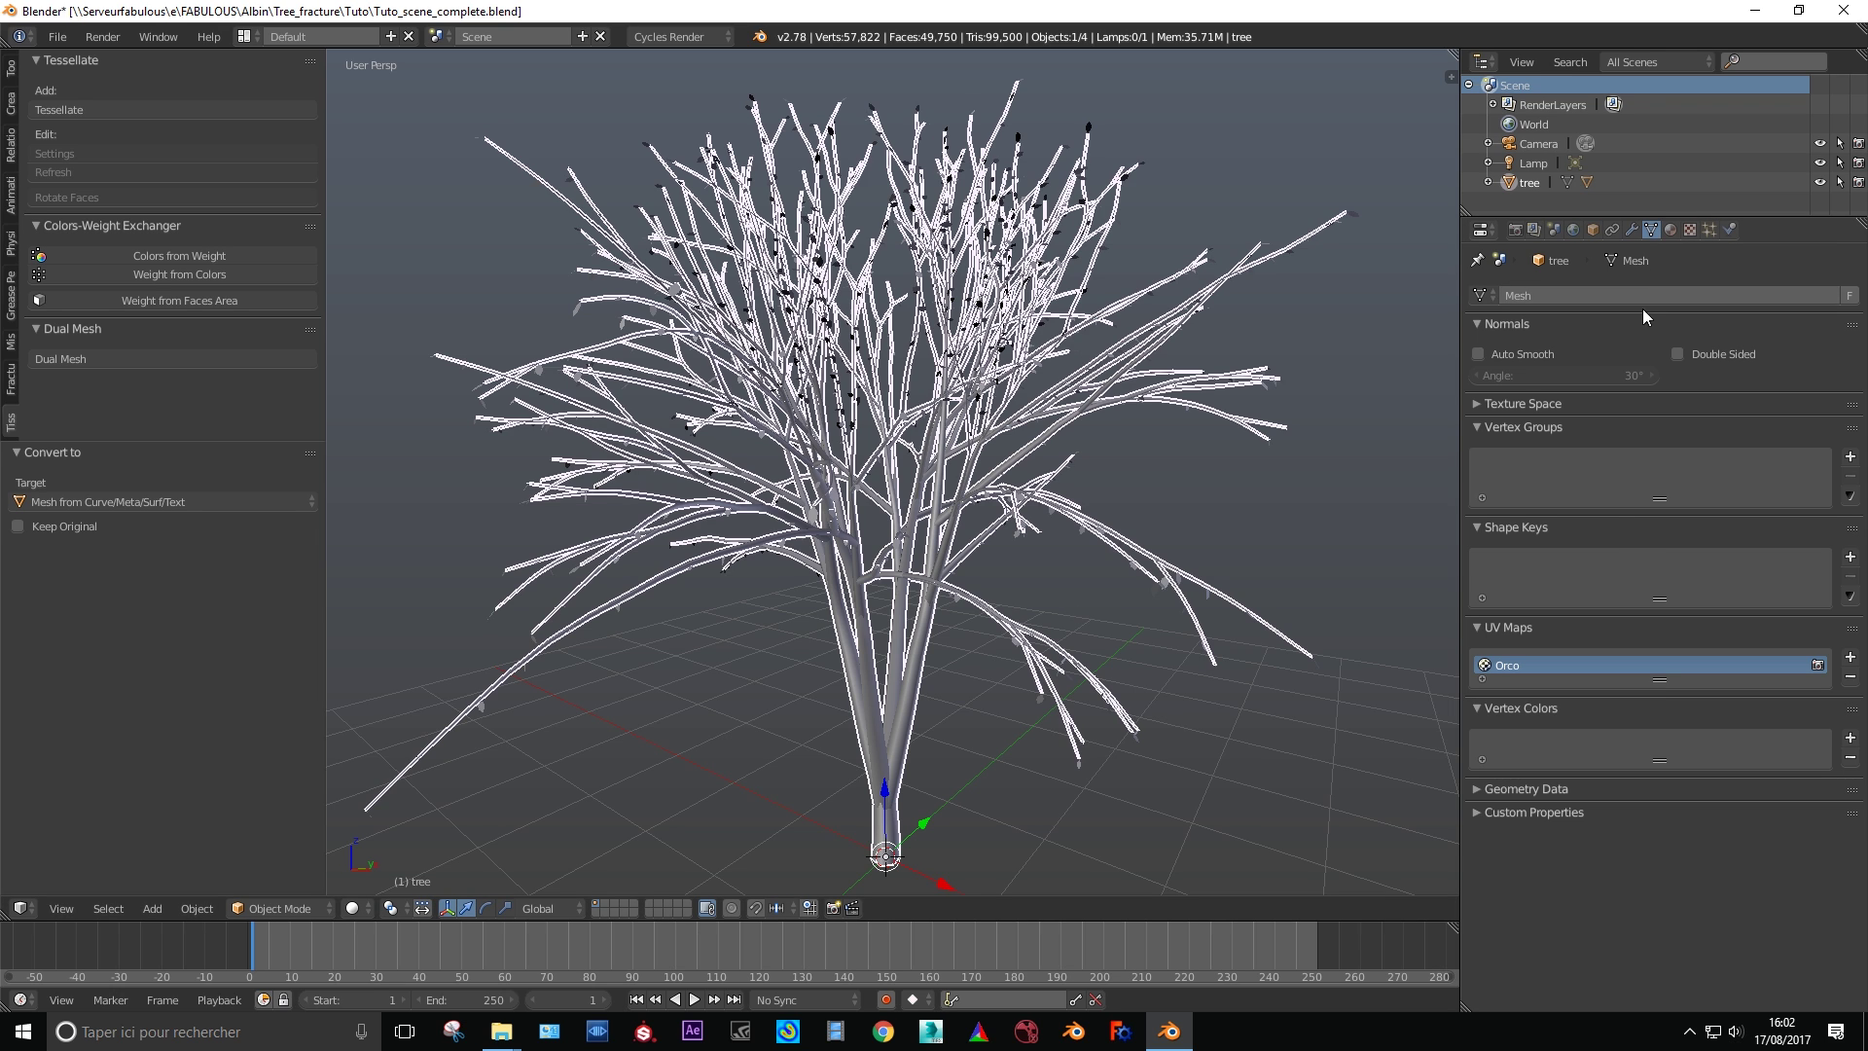
pyautogui.click(1851, 457)
pyautogui.scroll(-3, 1026, 555)
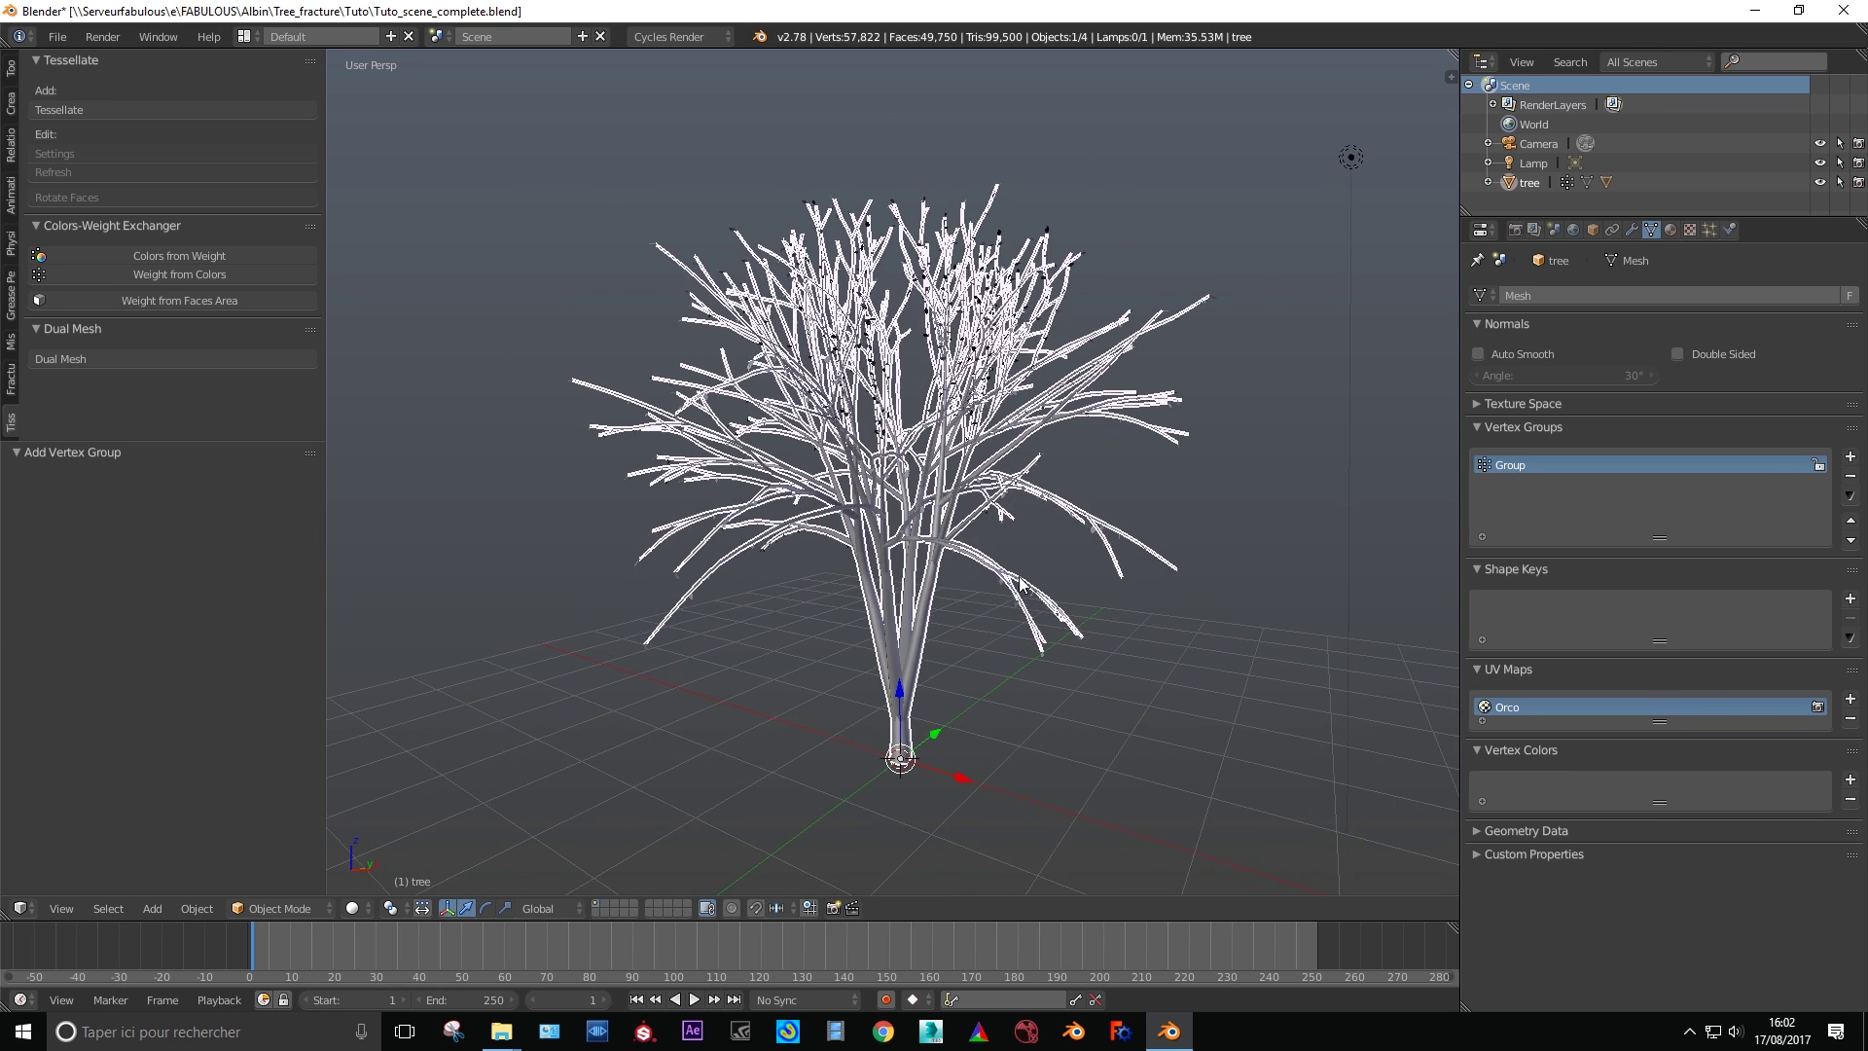
pyautogui.hotkey('ctrl', 'Tab')
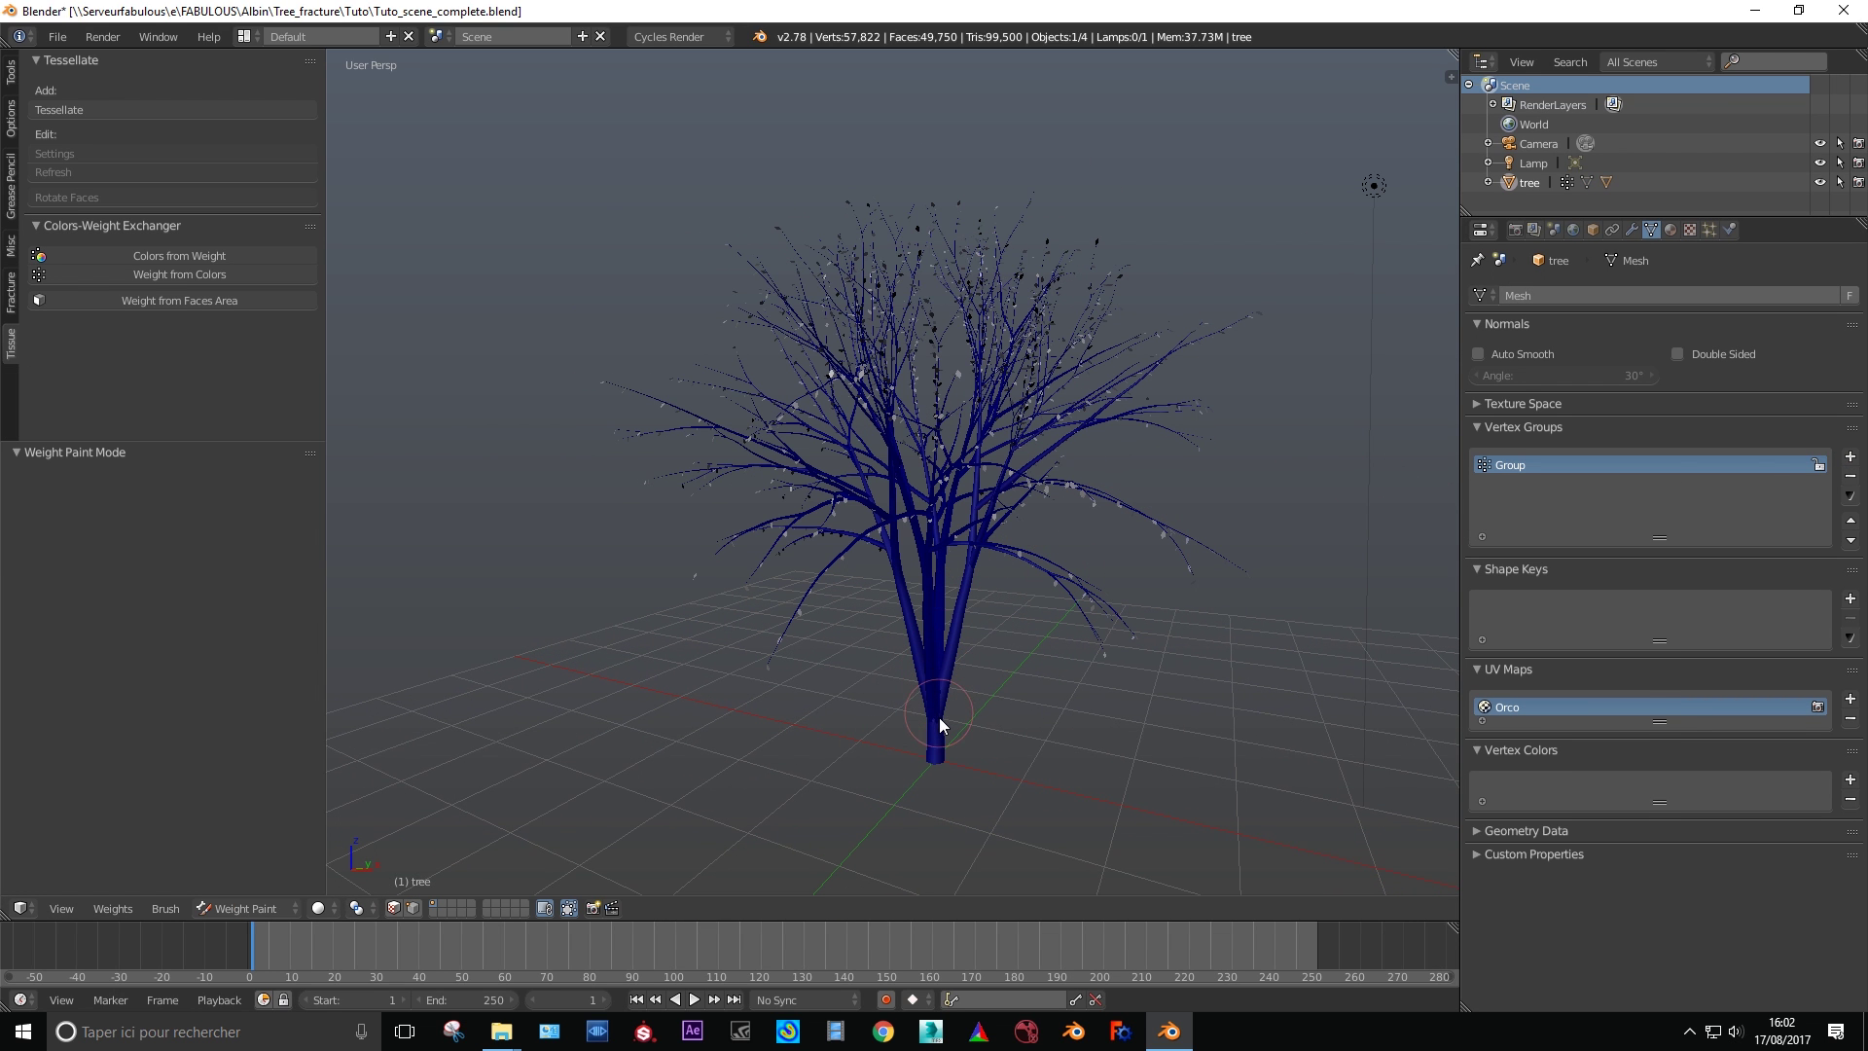
# - Draw a linear weight gradient upward from the trunk base, then return to Object Mode
pyautogui.hotkey('alt', 'a')
pyautogui.moveTo(970, 671); pyautogui.dragTo(989, 572)
pyautogui.moveTo(989, 572); pyautogui.dragTo(892, 557, button='middle')
pyautogui.hotkey('alt', 'a')
pyautogui.moveTo(892, 557); pyautogui.dragTo(867, 421)
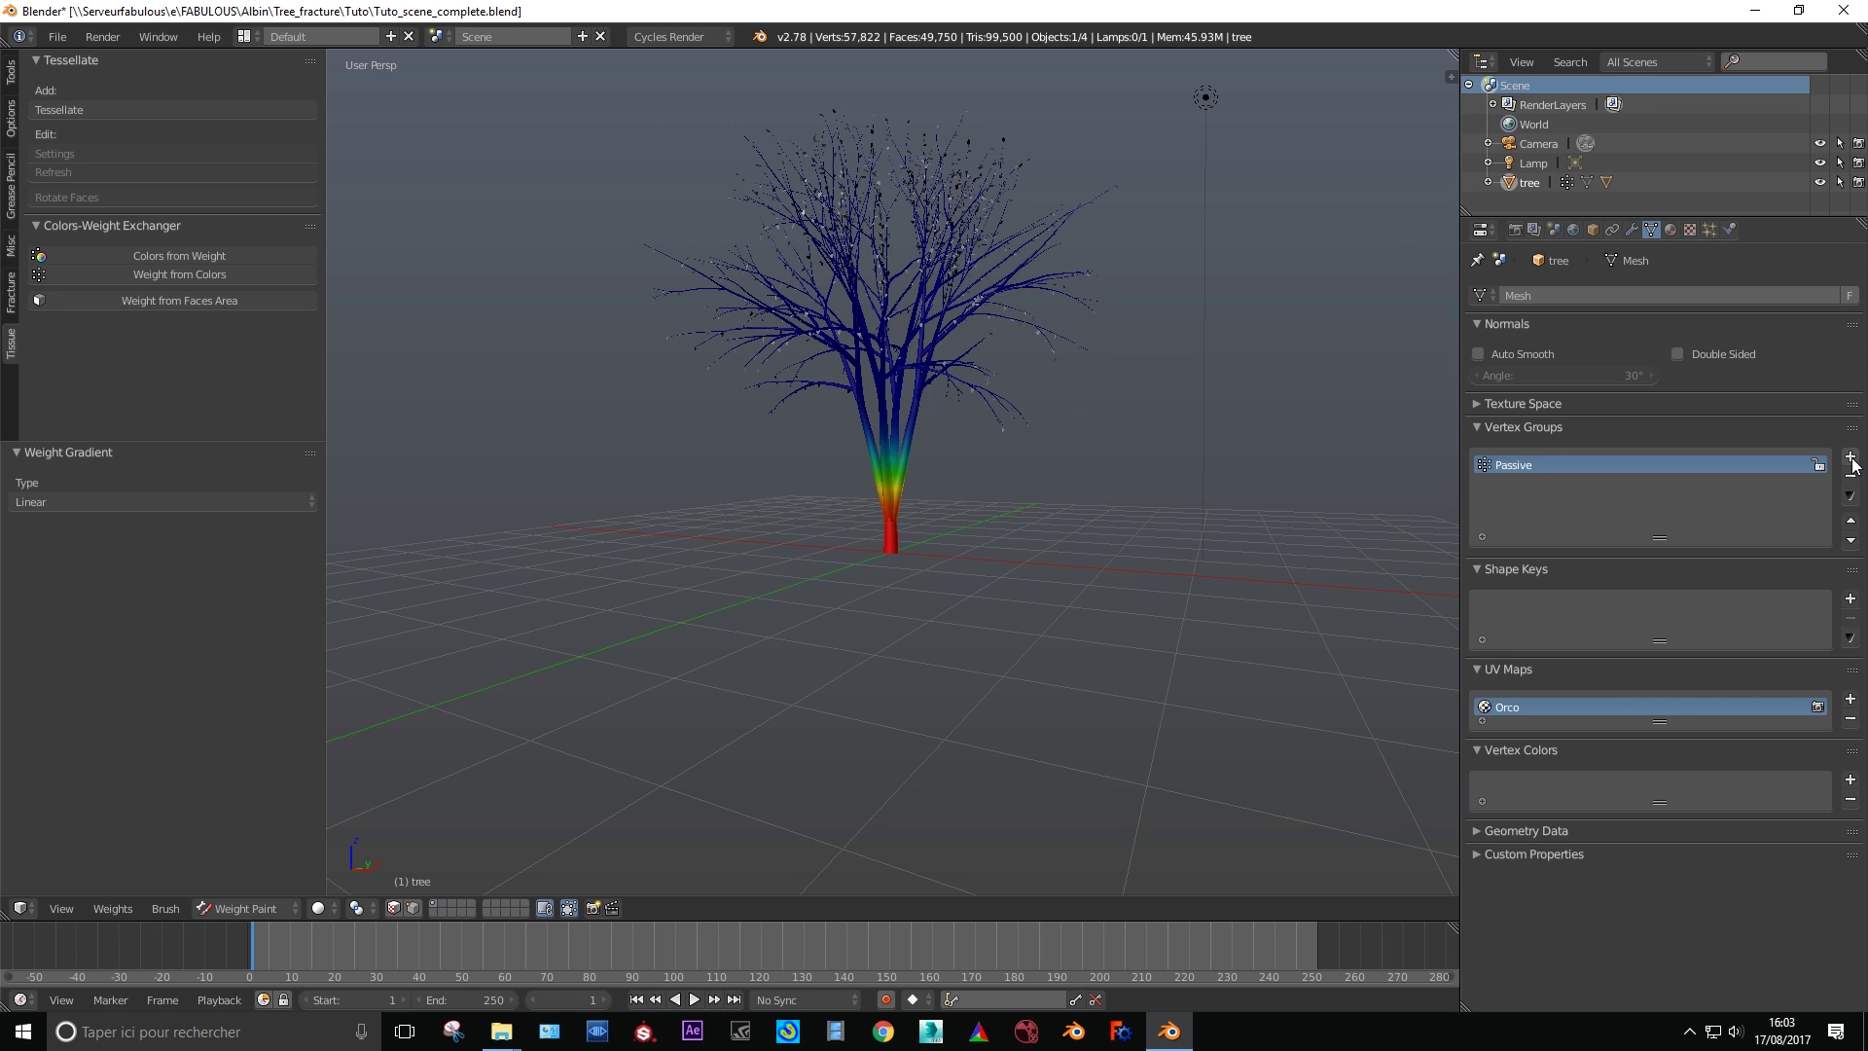
pyautogui.hotkey('ctrl', 'Tab')
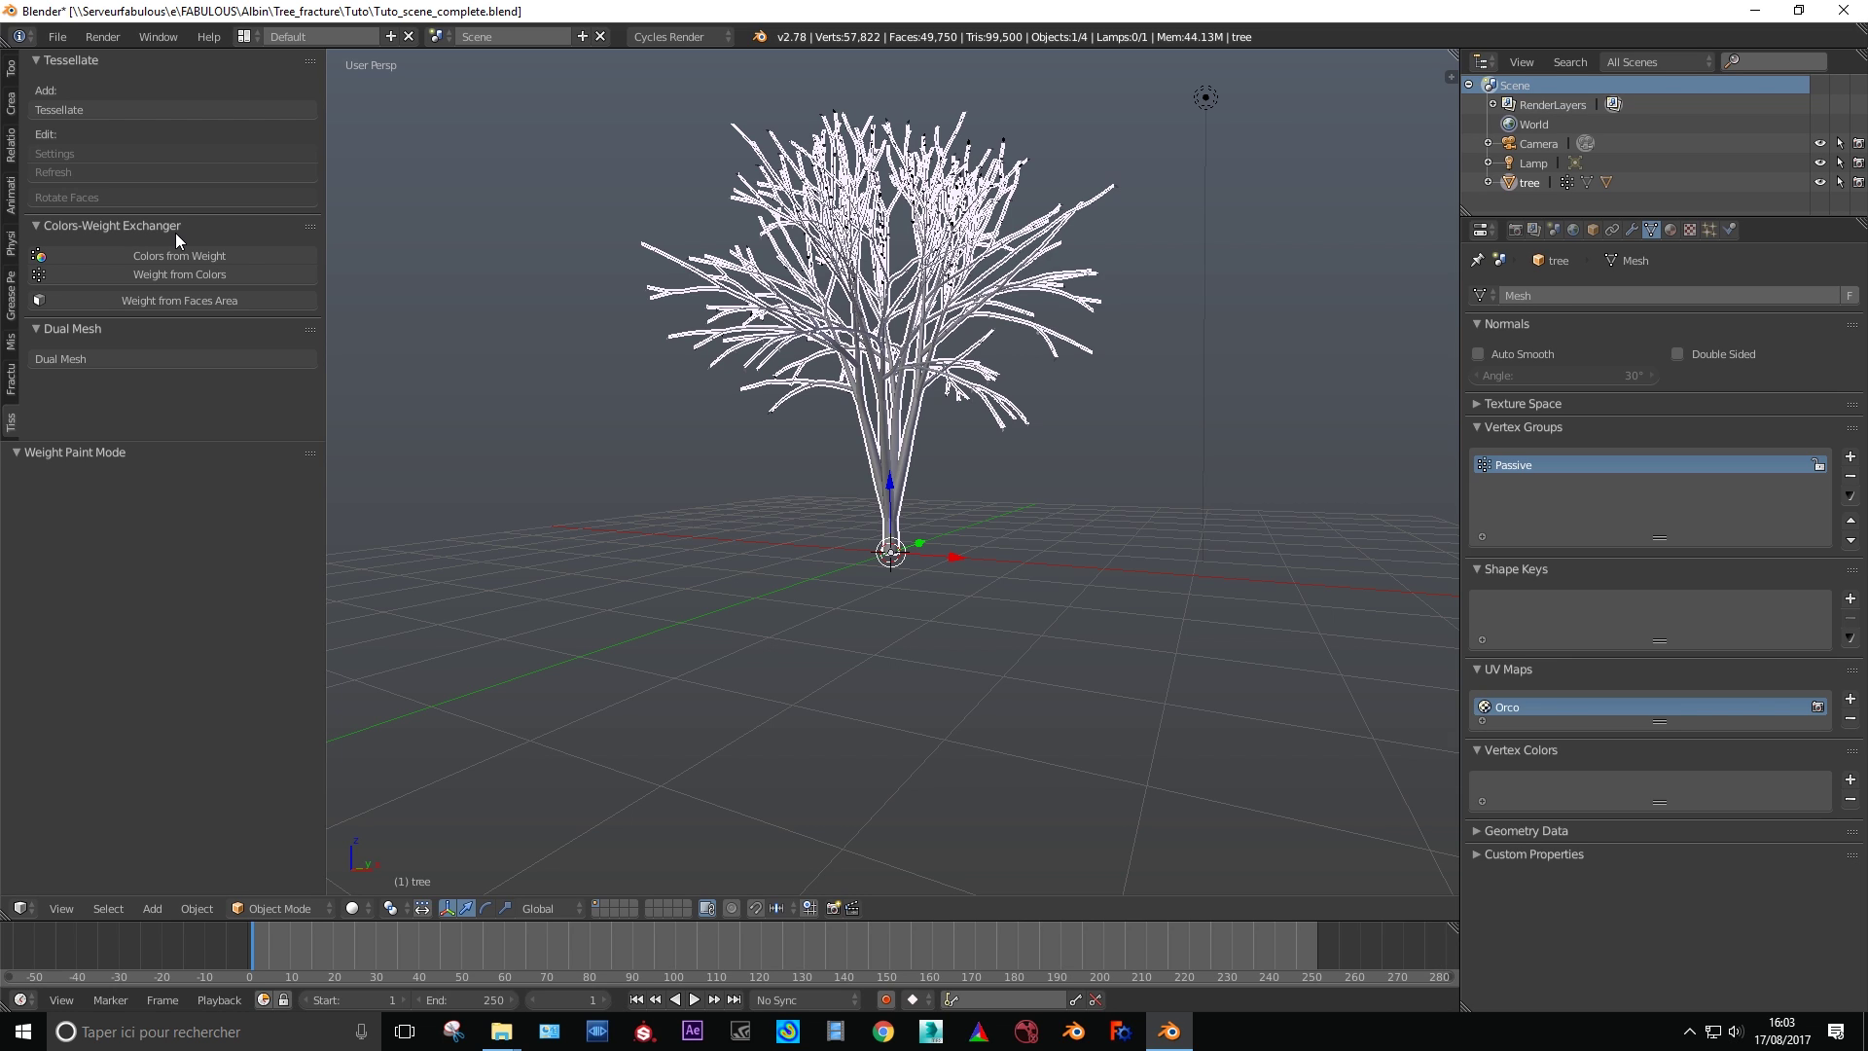
# - Generate a faces_area weight group, deleting the duplicate faces_area.001
pyautogui.click(136, 301)
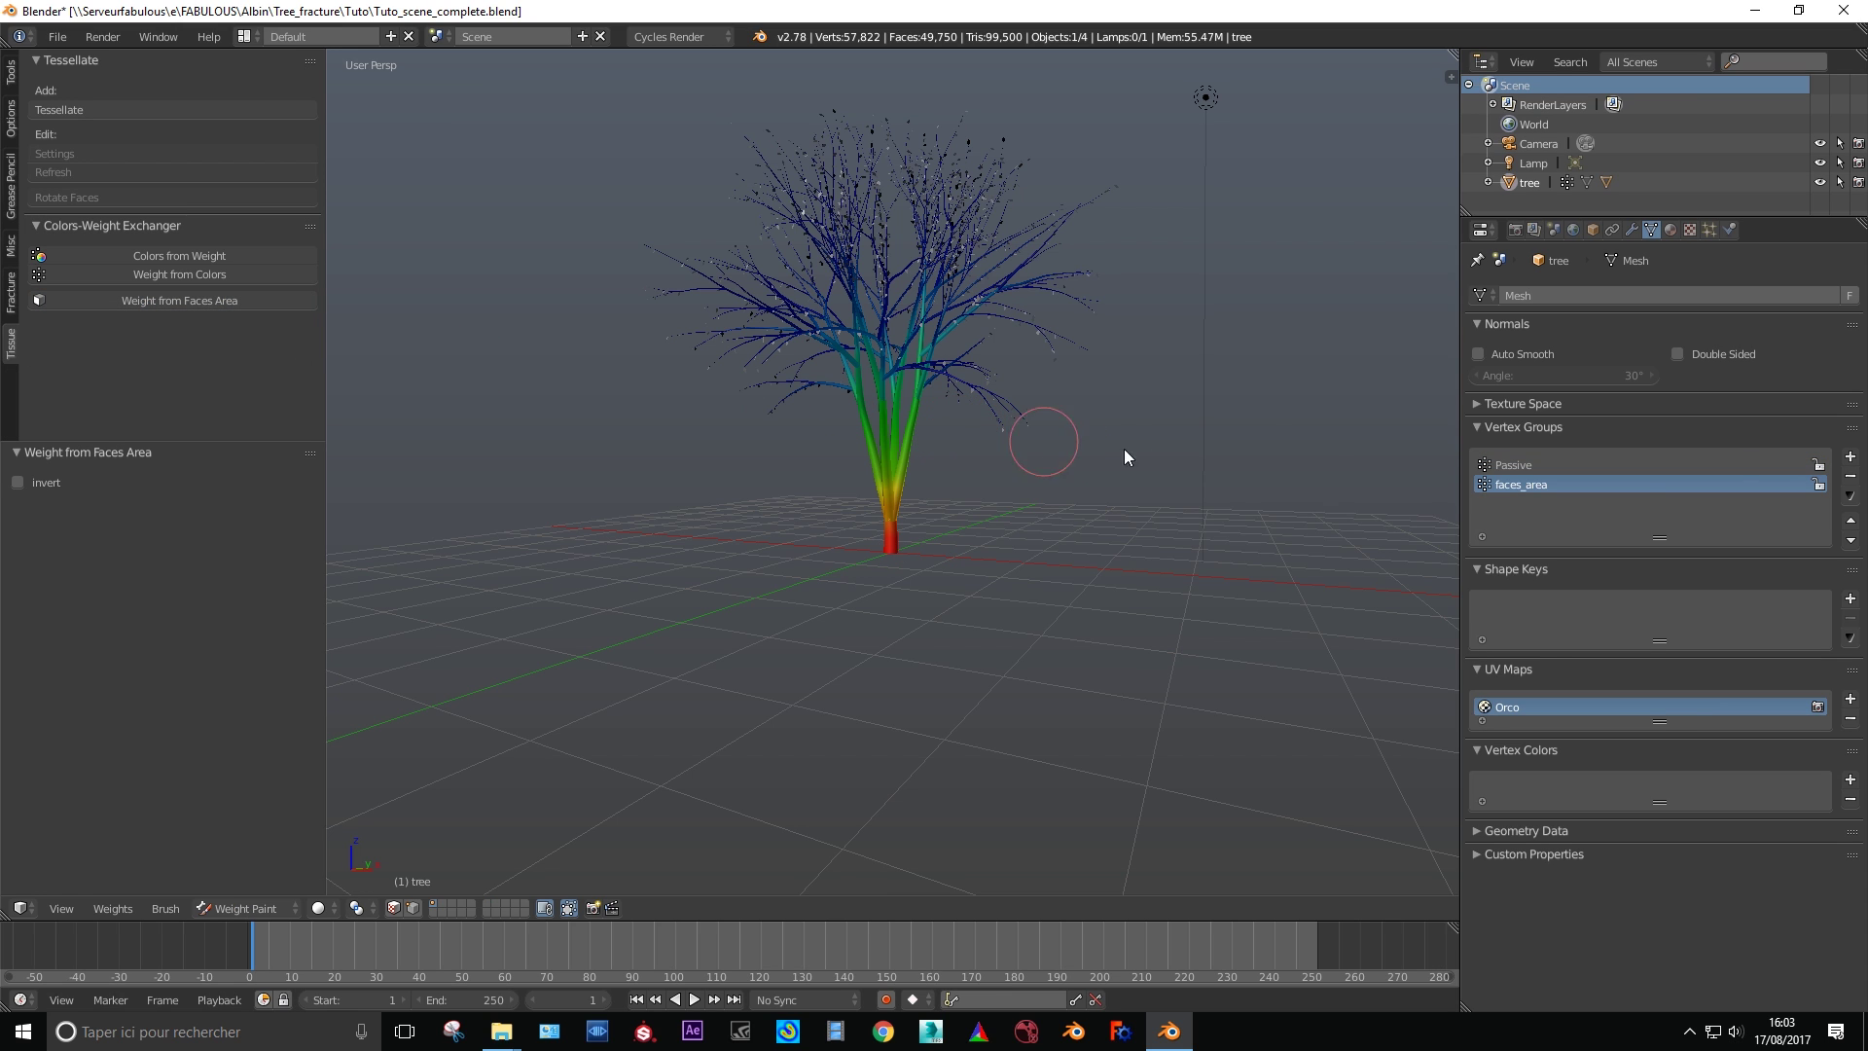
pyautogui.click(213, 300)
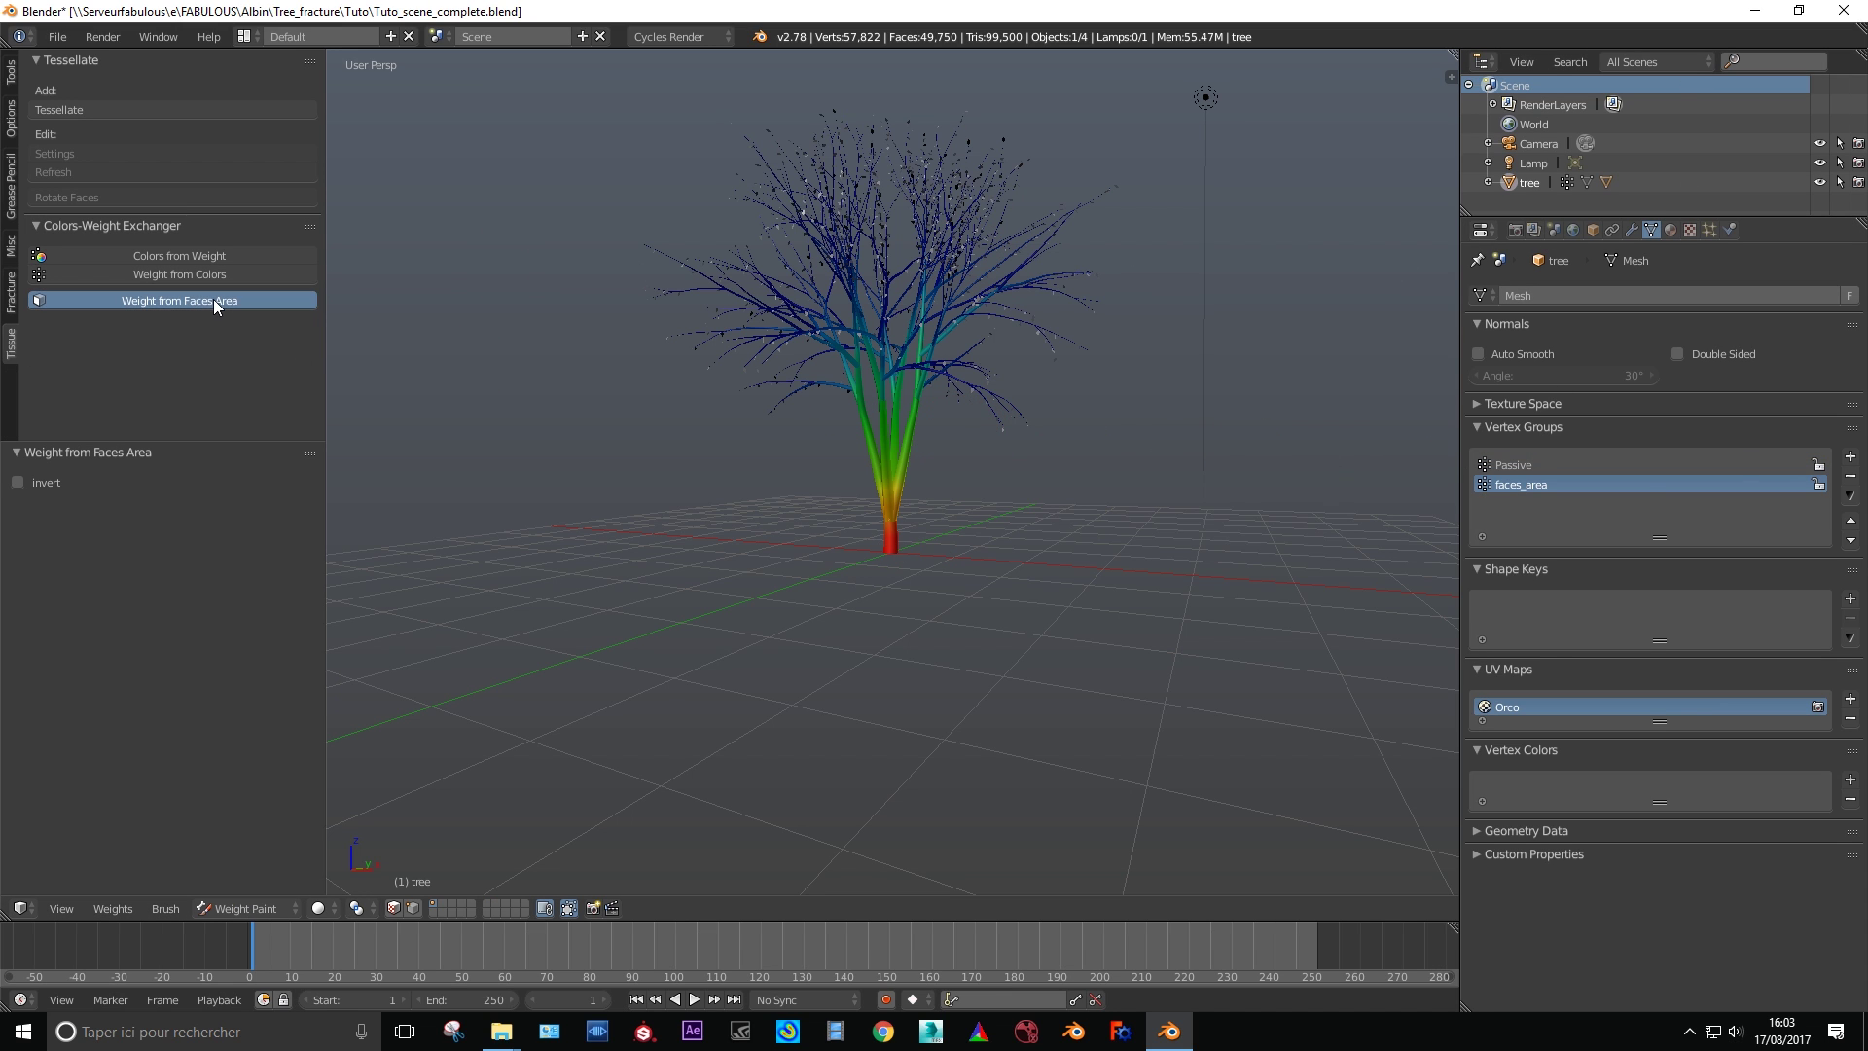
pyautogui.click(1849, 477)
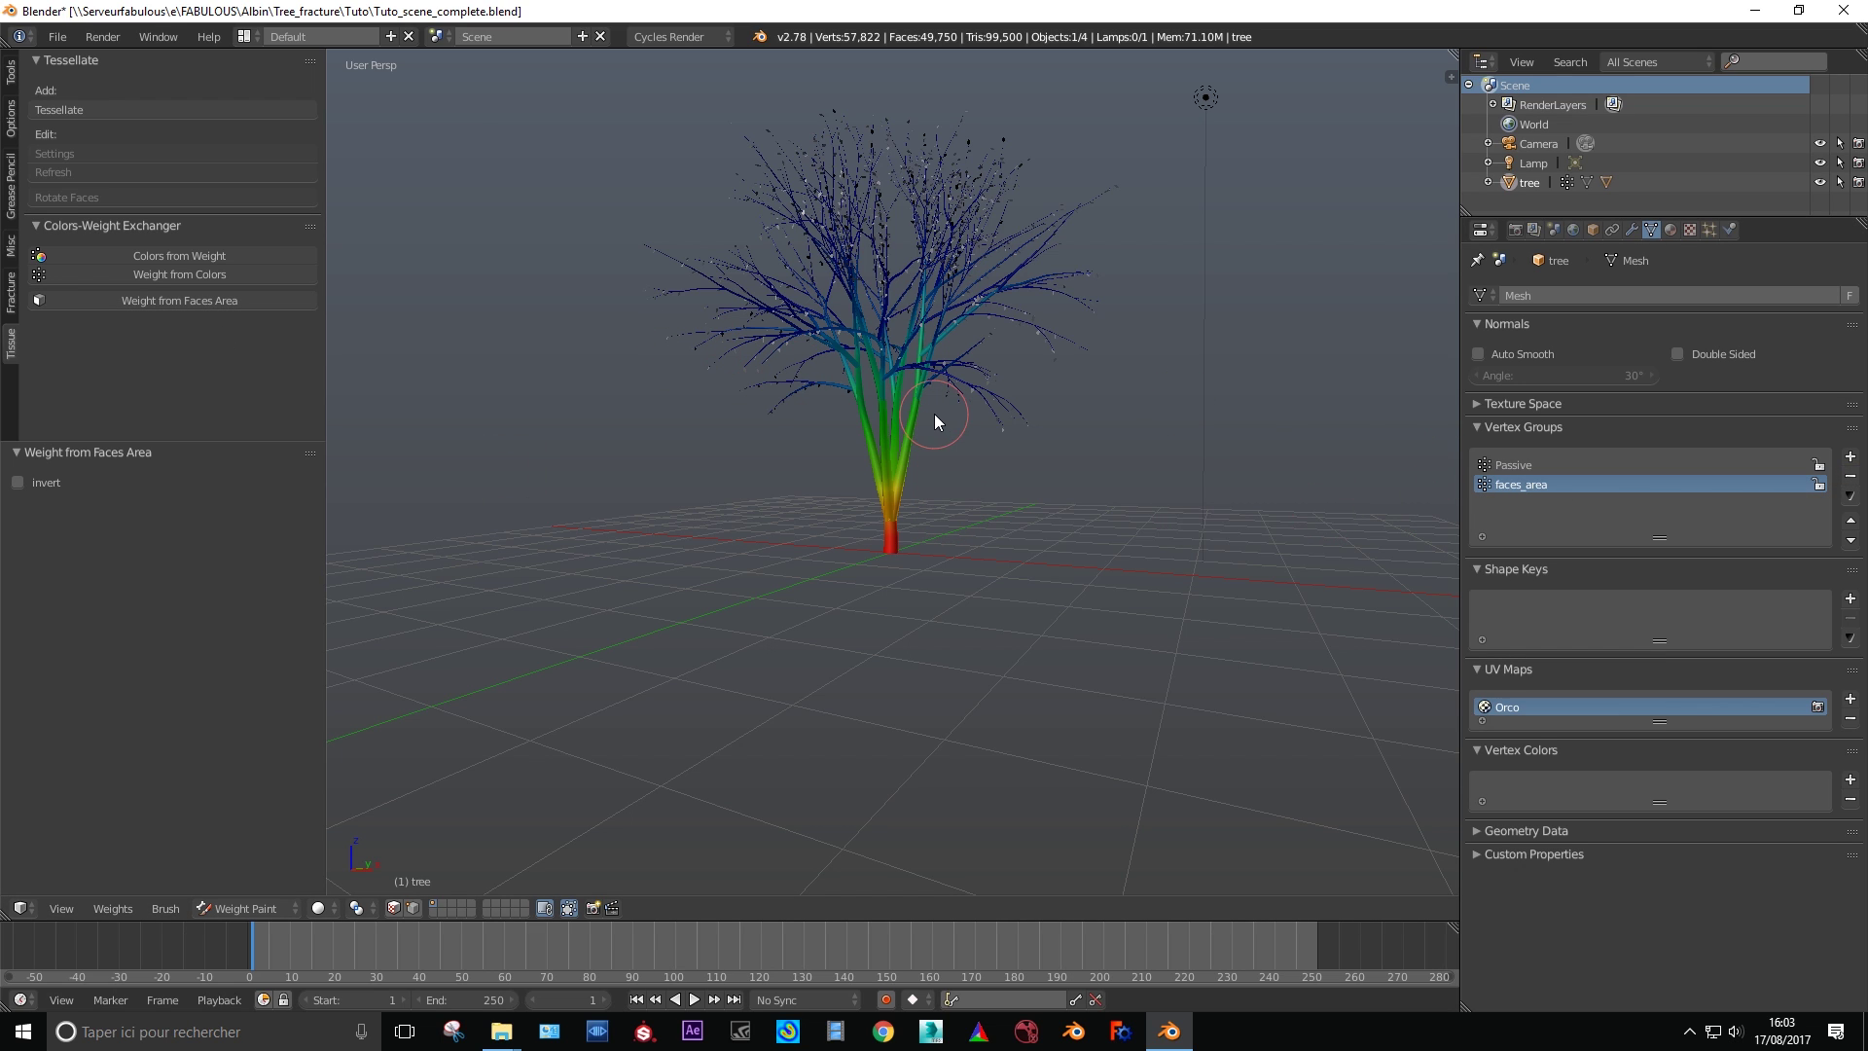
# - Choose the Add weight brush and set its strength to 0.2
pyautogui.click(11, 73)
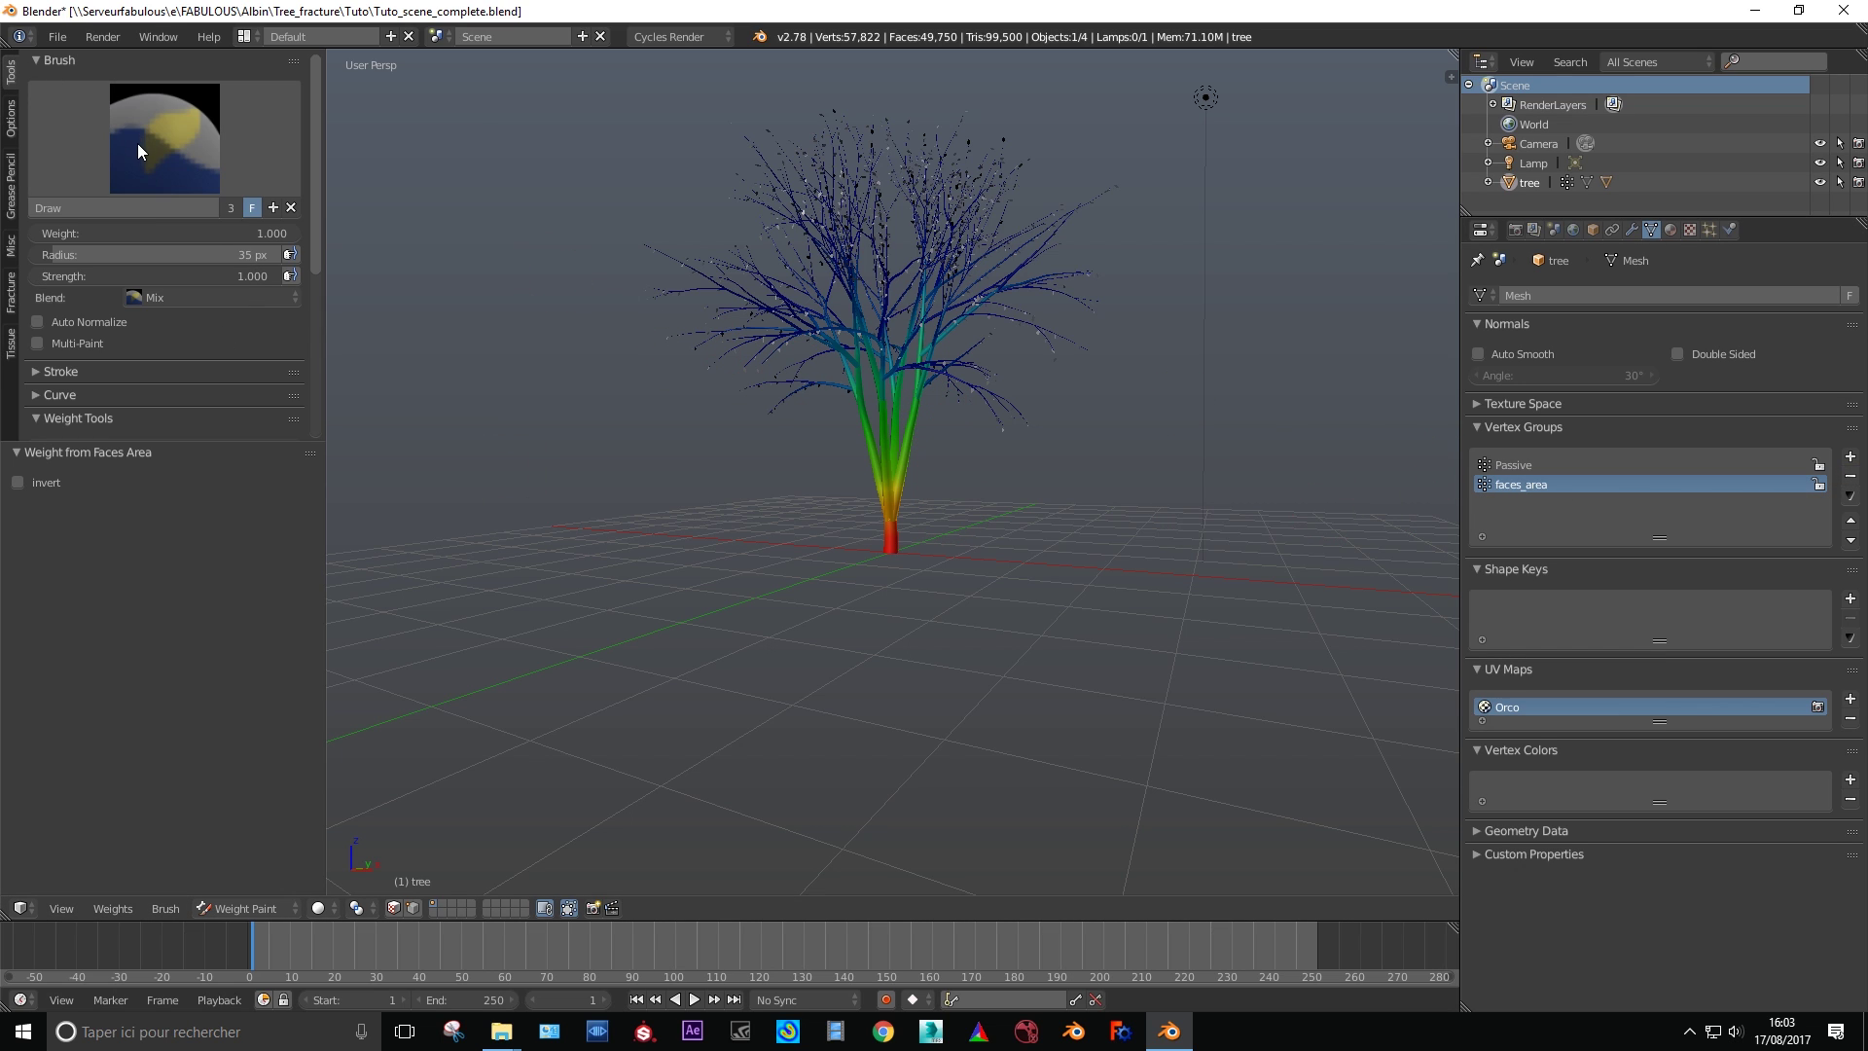
pyautogui.click(137, 146)
pyautogui.click(57, 261)
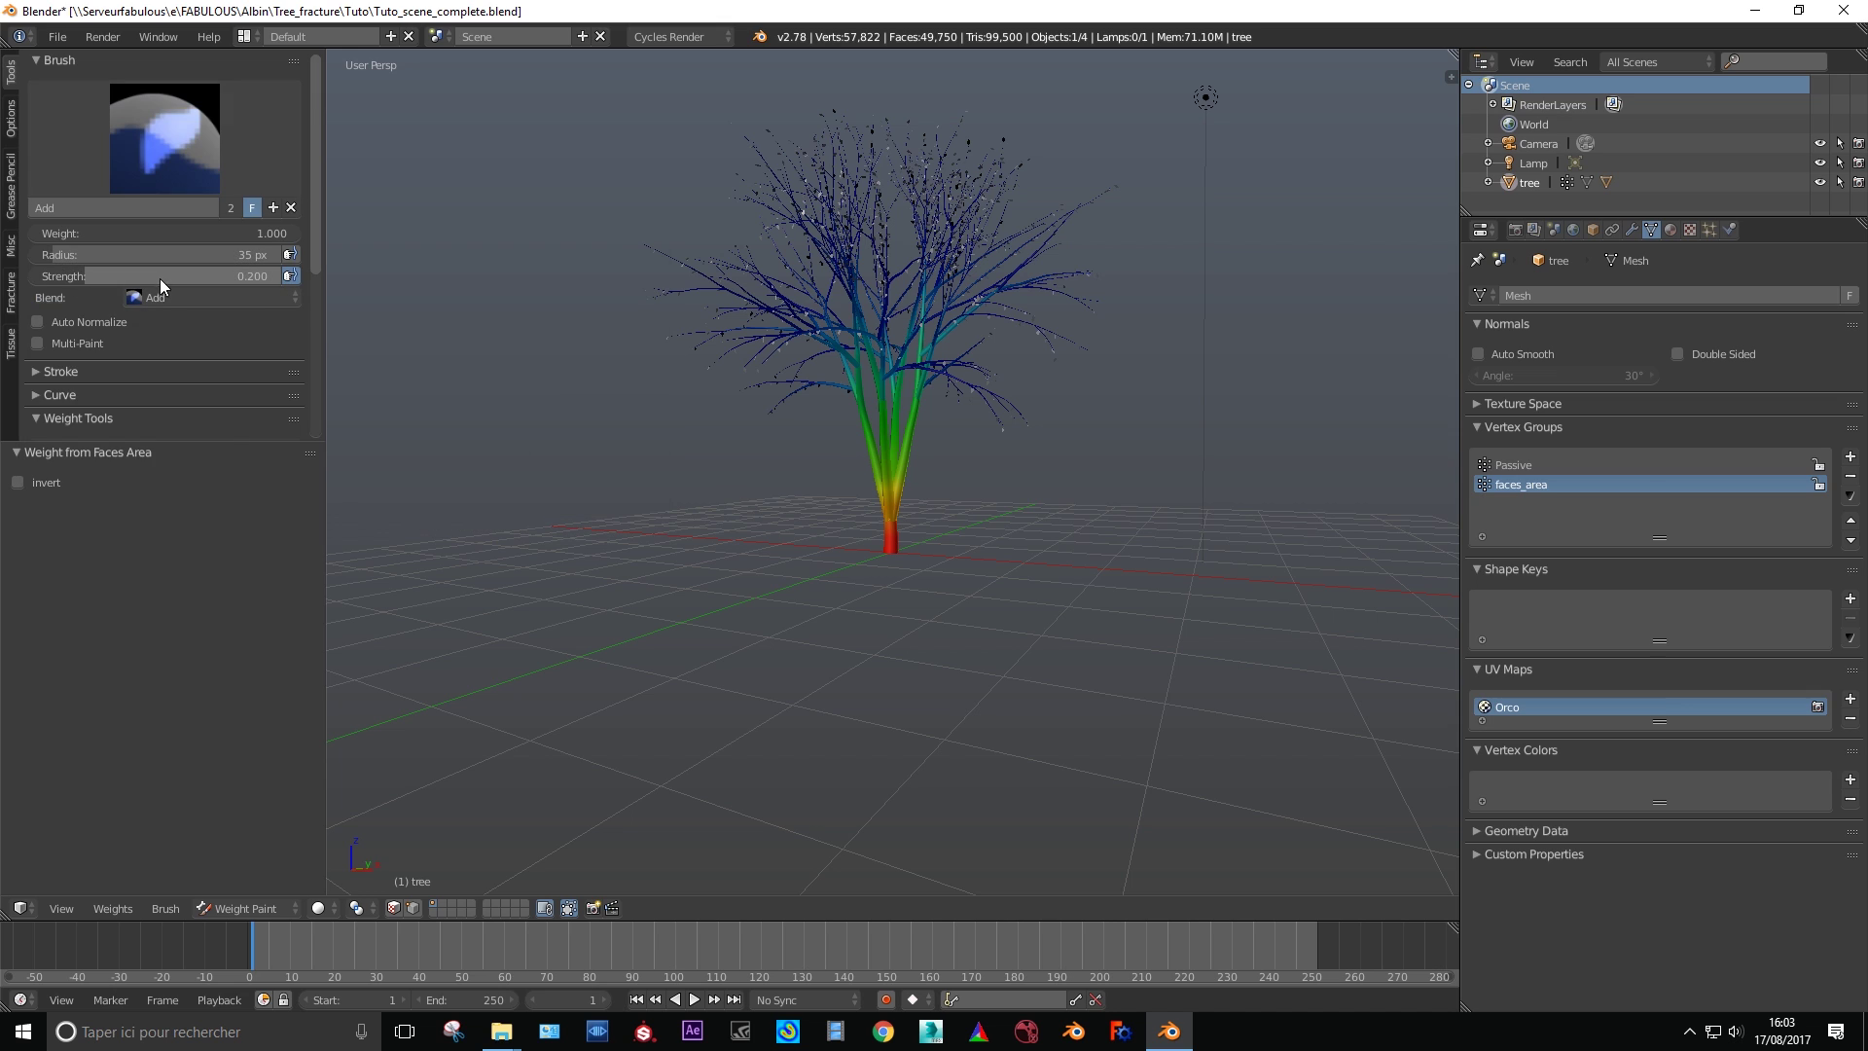
pyautogui.click(149, 271)
pyautogui.write('0.2')
pyautogui.press('Return')
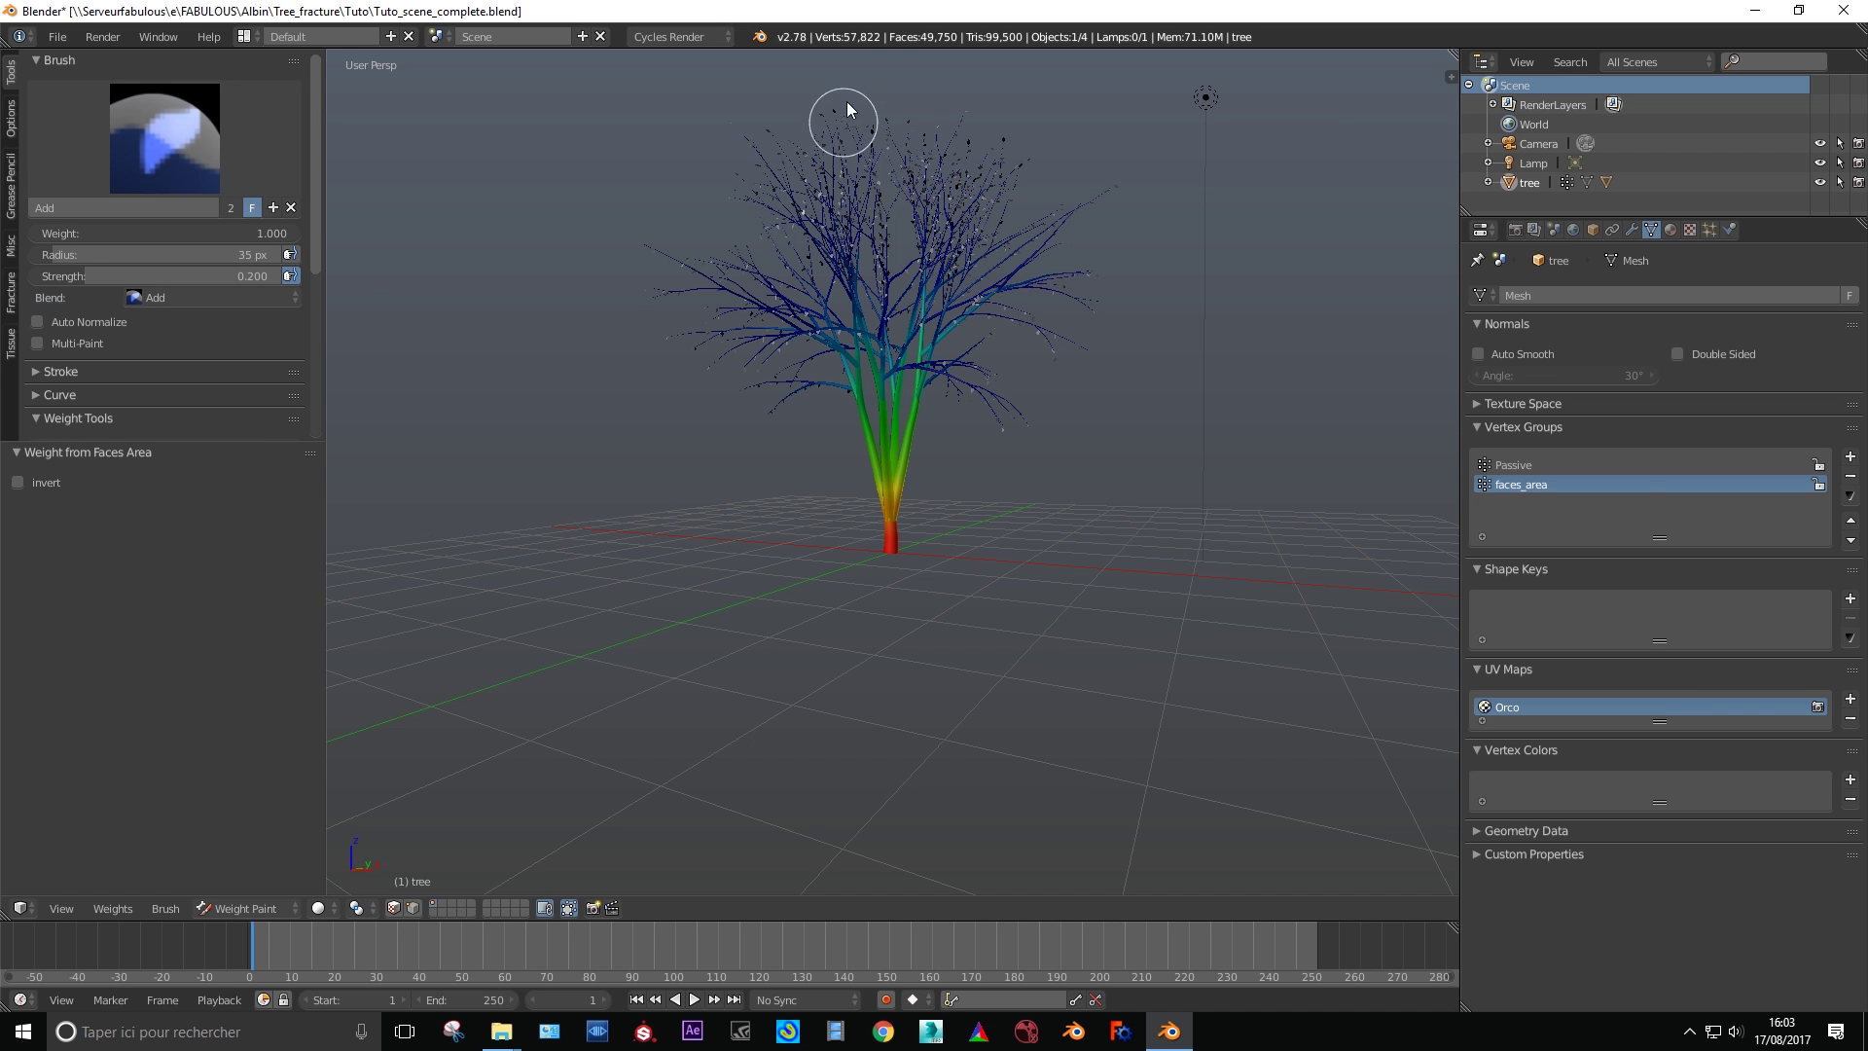
# - Apply a linear weight gradient up the tree and add a new vertex group
pyautogui.moveTo(888, 113); pyautogui.dragTo(893, 196, button='middle')
pyautogui.hotkey('shift', 'a')
pyautogui.moveTo(875, 166)
pyautogui.mouseDown()
pyautogui.moveTo(876, 146)
pyautogui.moveTo(885, 199)
pyautogui.mouseUp()
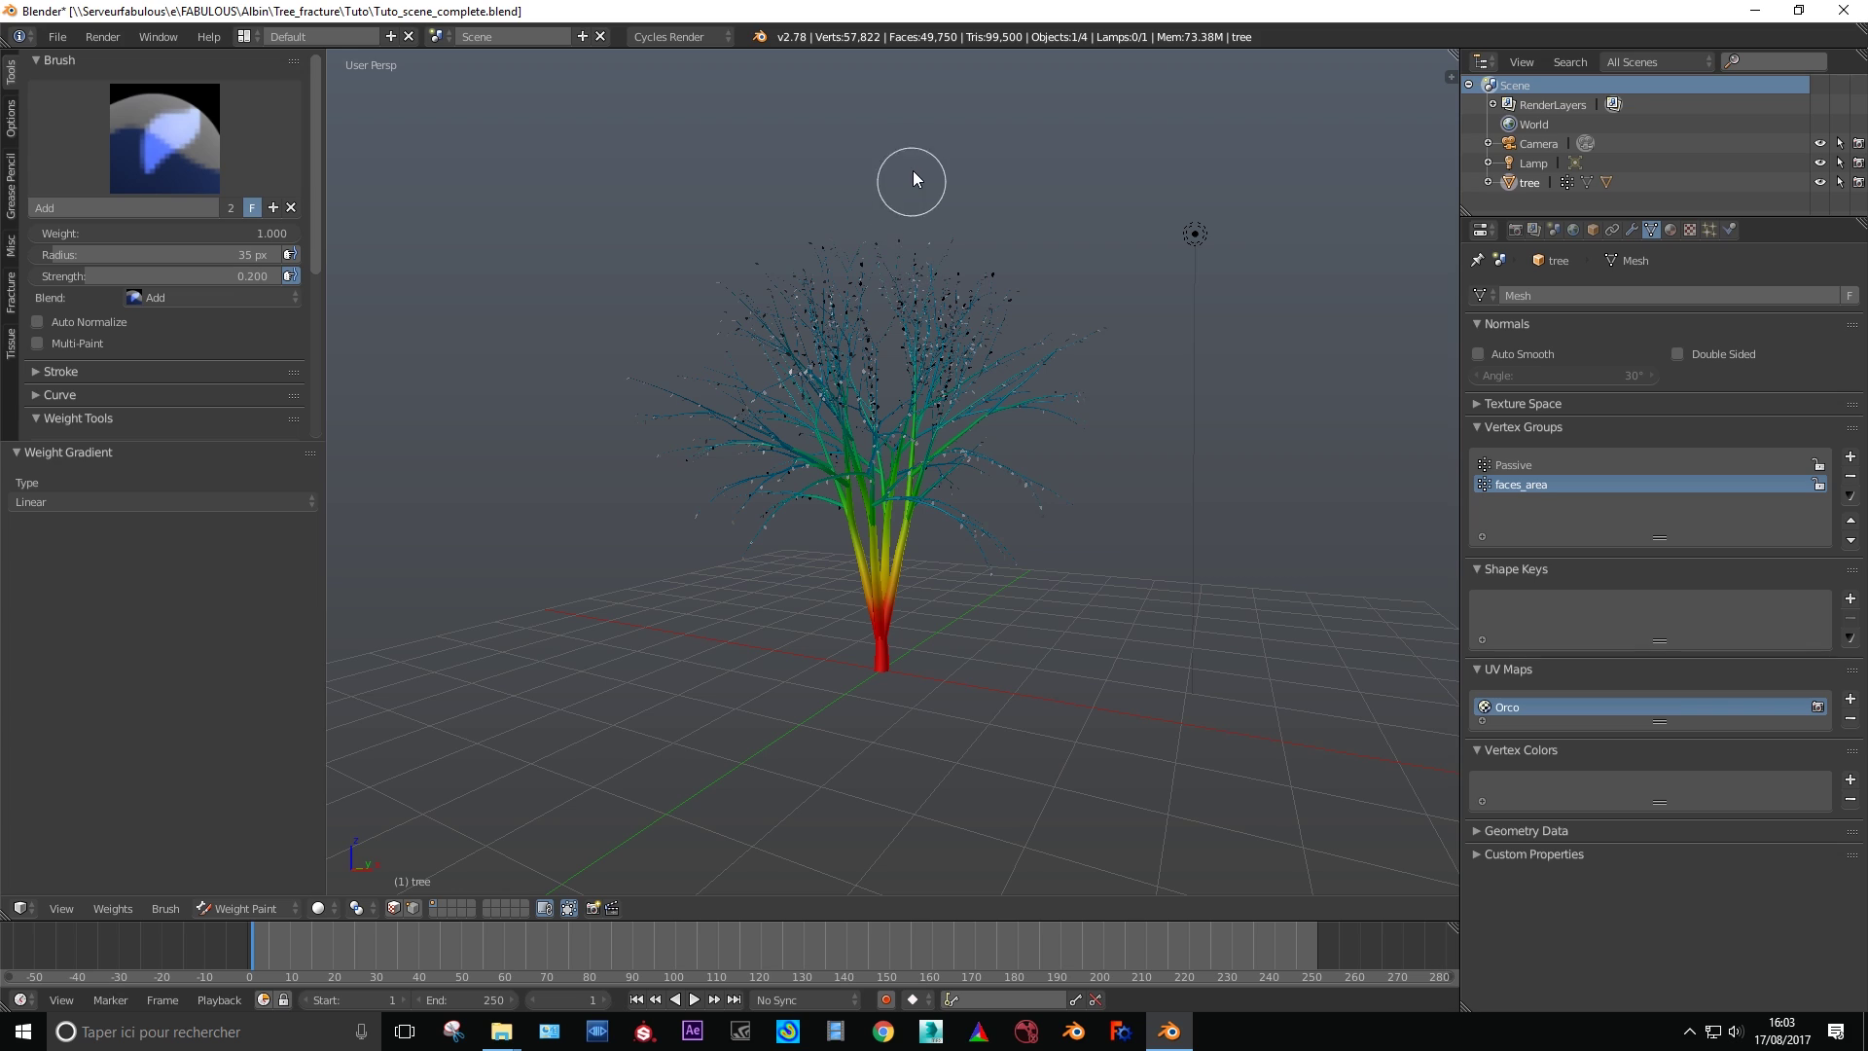
pyautogui.click(1850, 456)
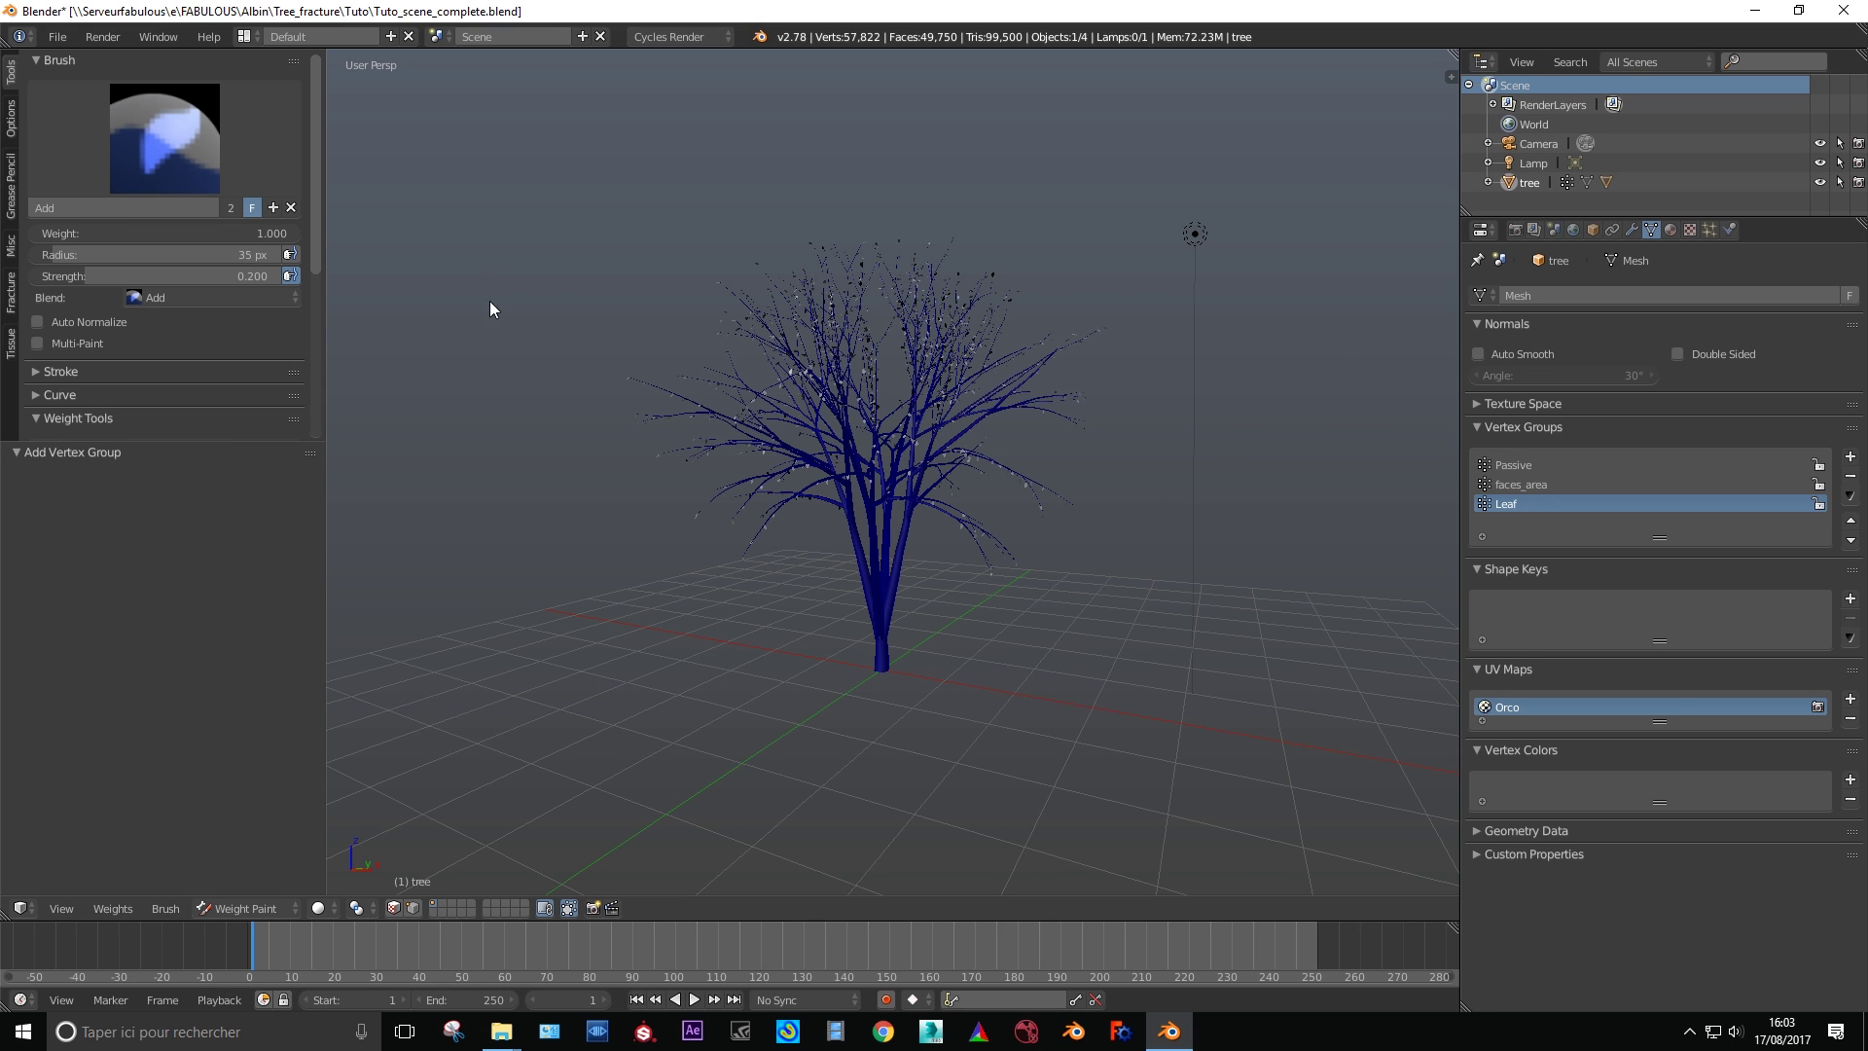
# - Assign the tree's vertices to the Leaf group in Edit Mode and return to Object Mode
pyautogui.scroll(3, 914, 438)
pyautogui.press('Tab')
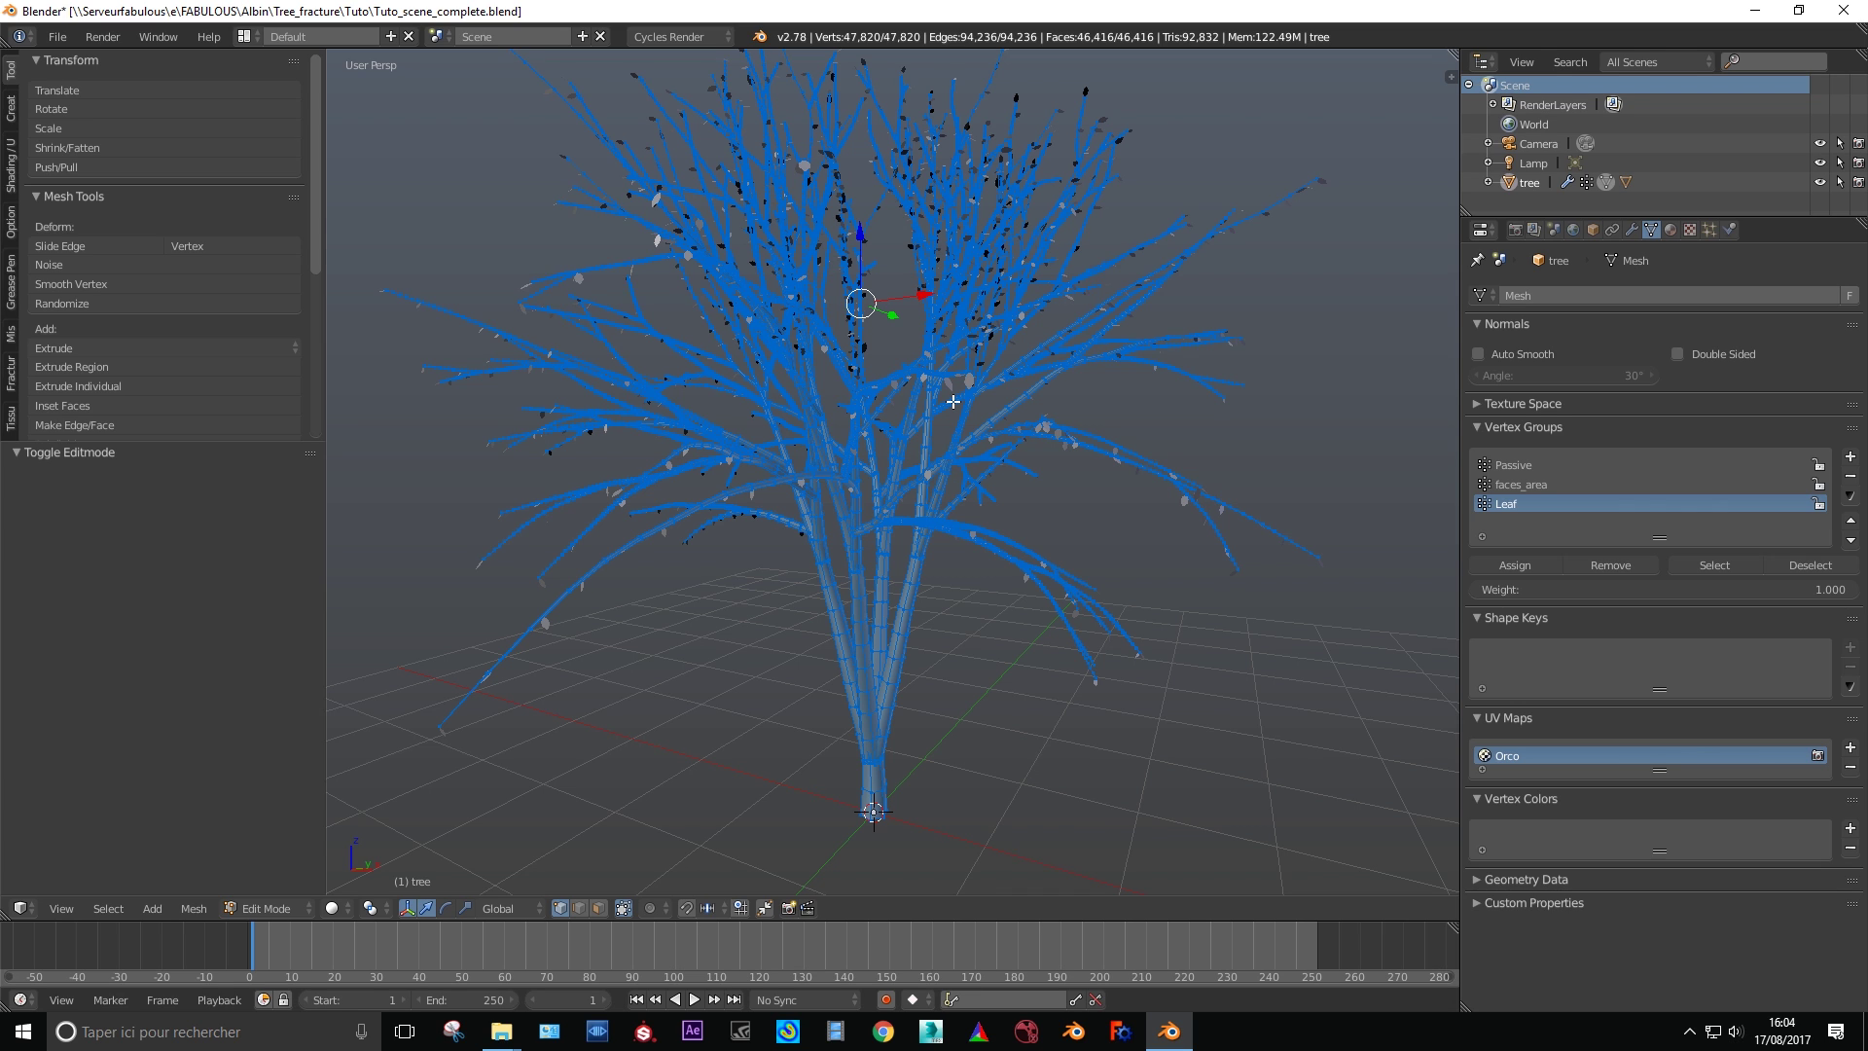
pyautogui.press('Tab')
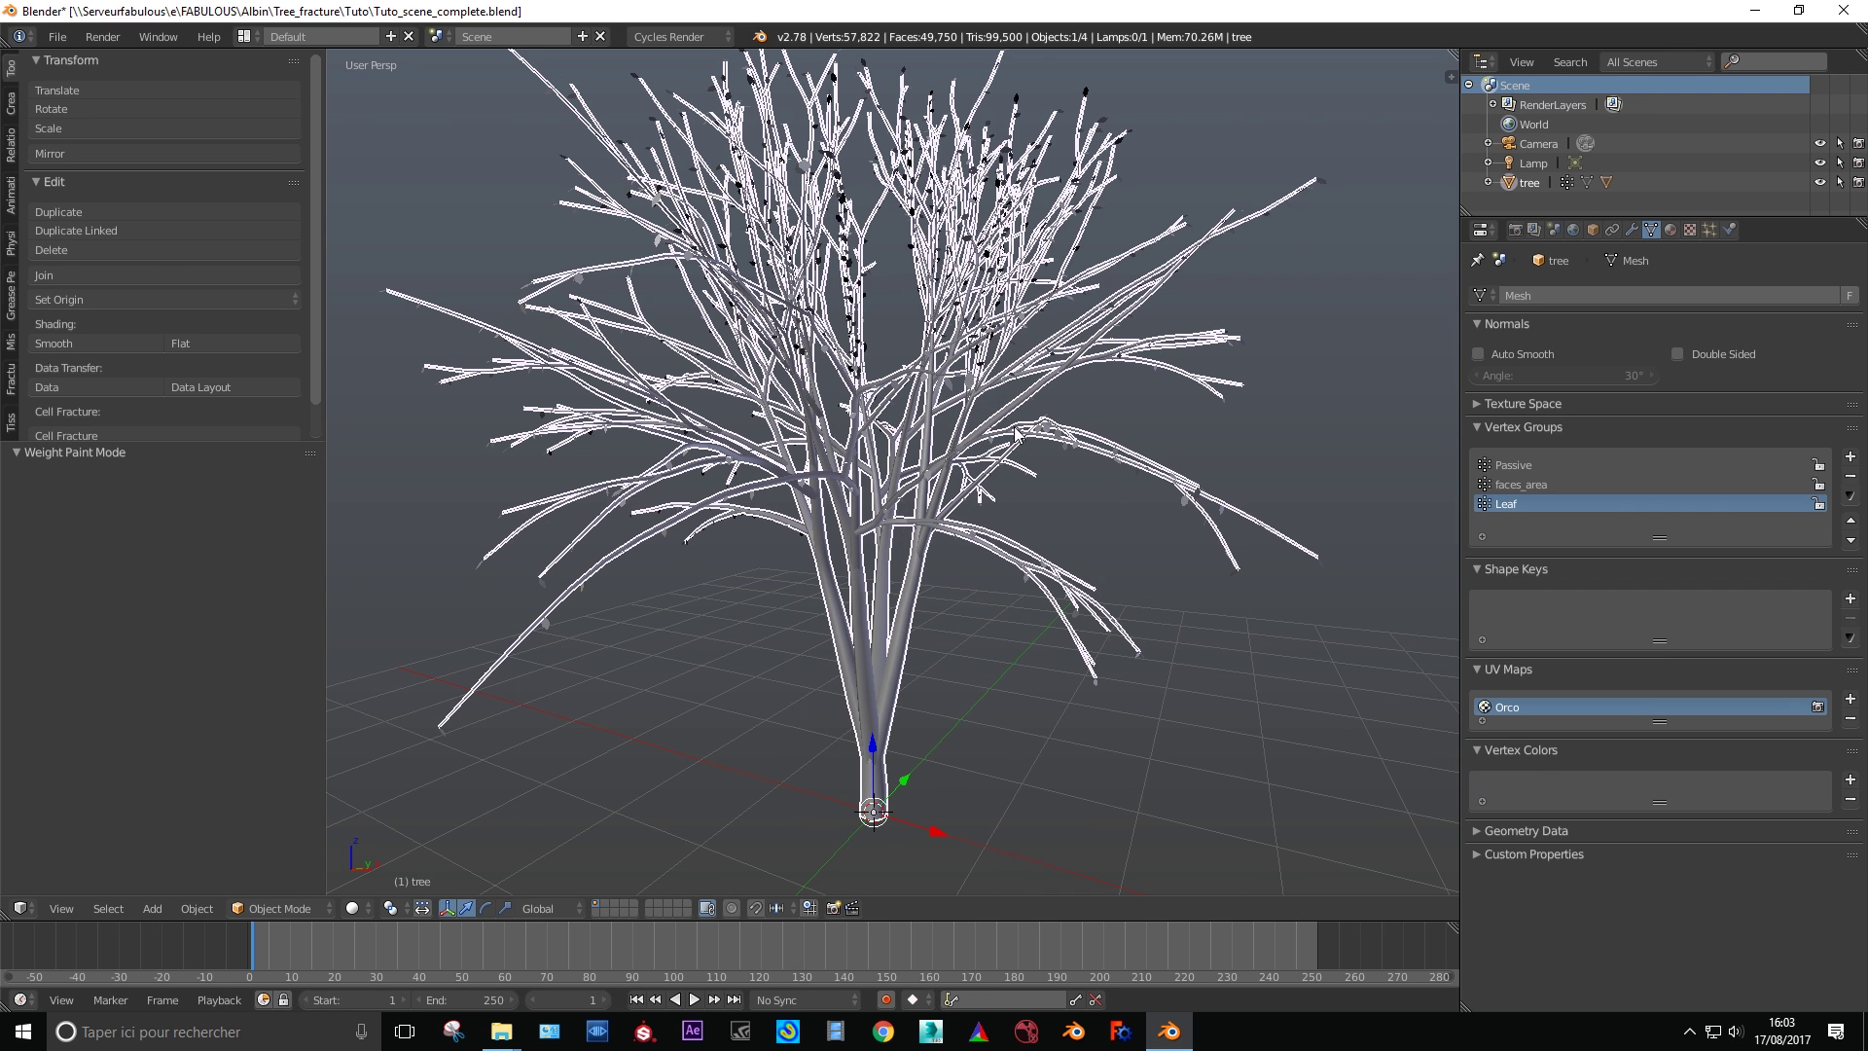
pyautogui.hotkey('ctrl', 'Tab')
# - Add a Vertex Weight Proximity modifier on the Leaf group targeting the leaves object
pyautogui.click(1632, 228)
pyautogui.click(1589, 296)
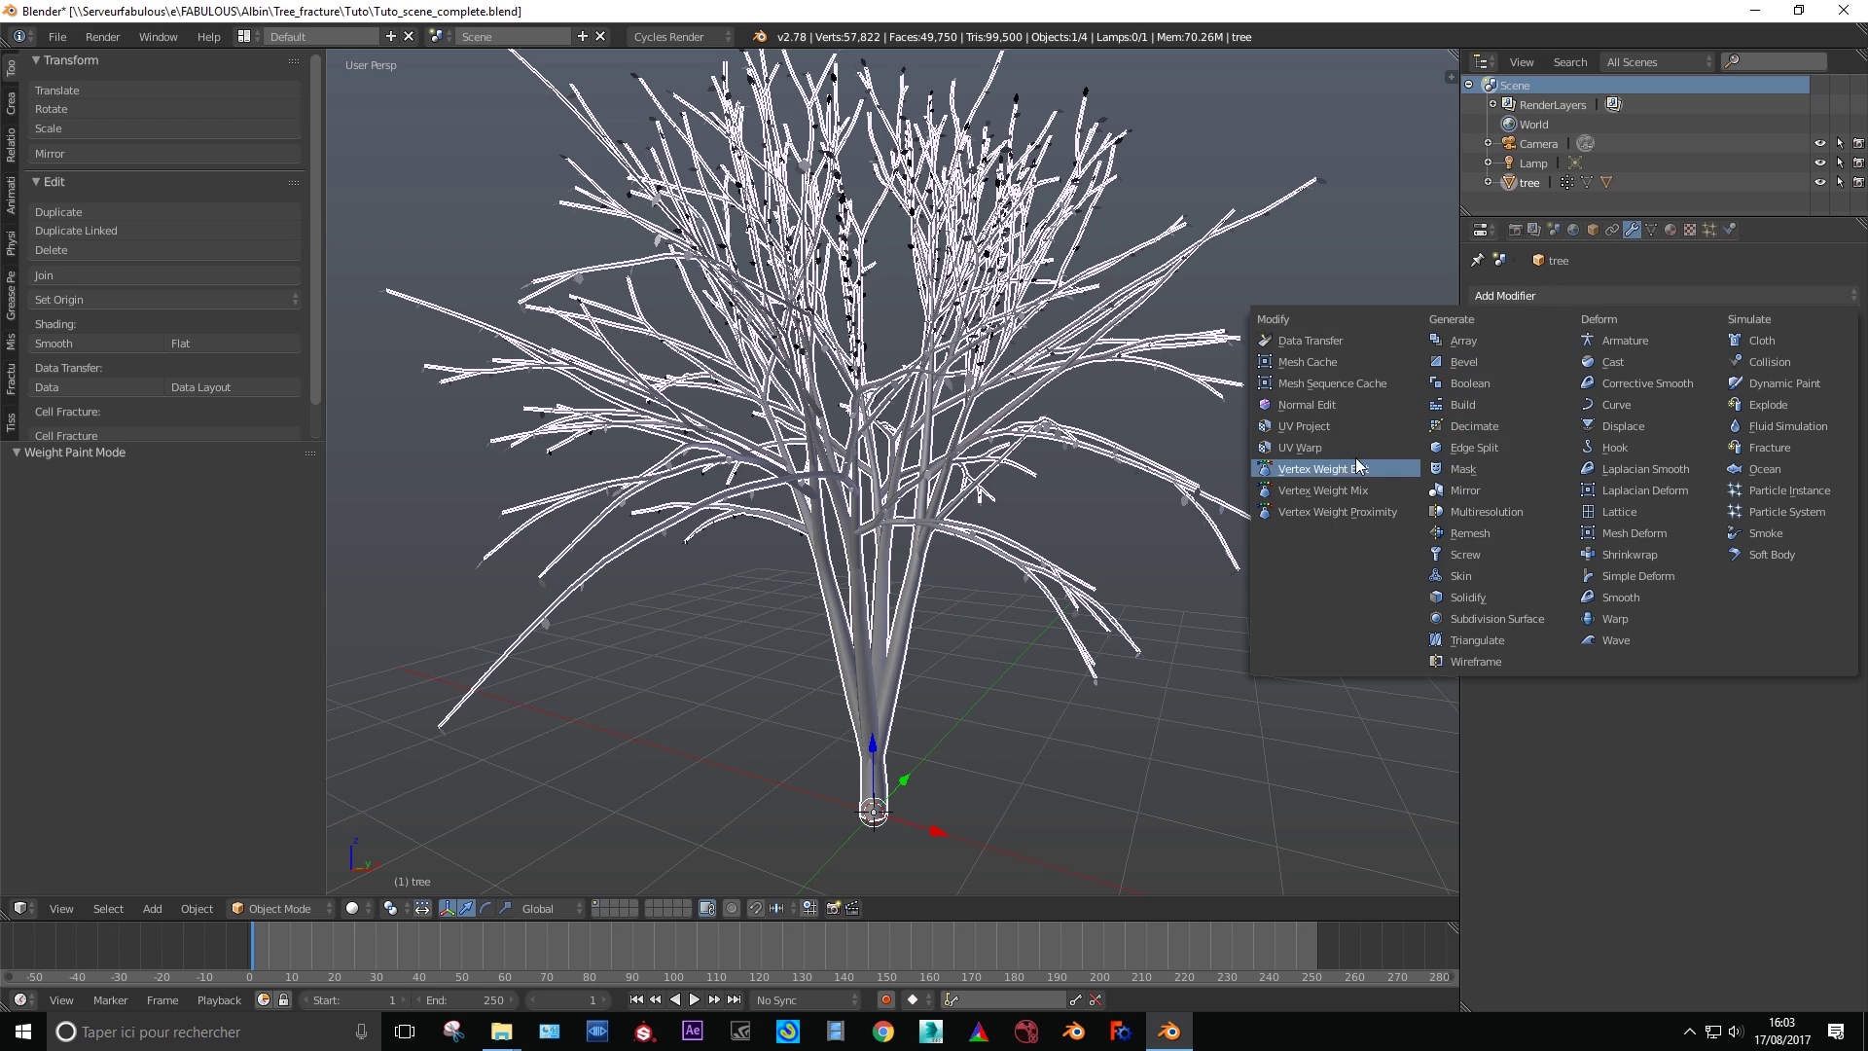
pyautogui.click(1330, 511)
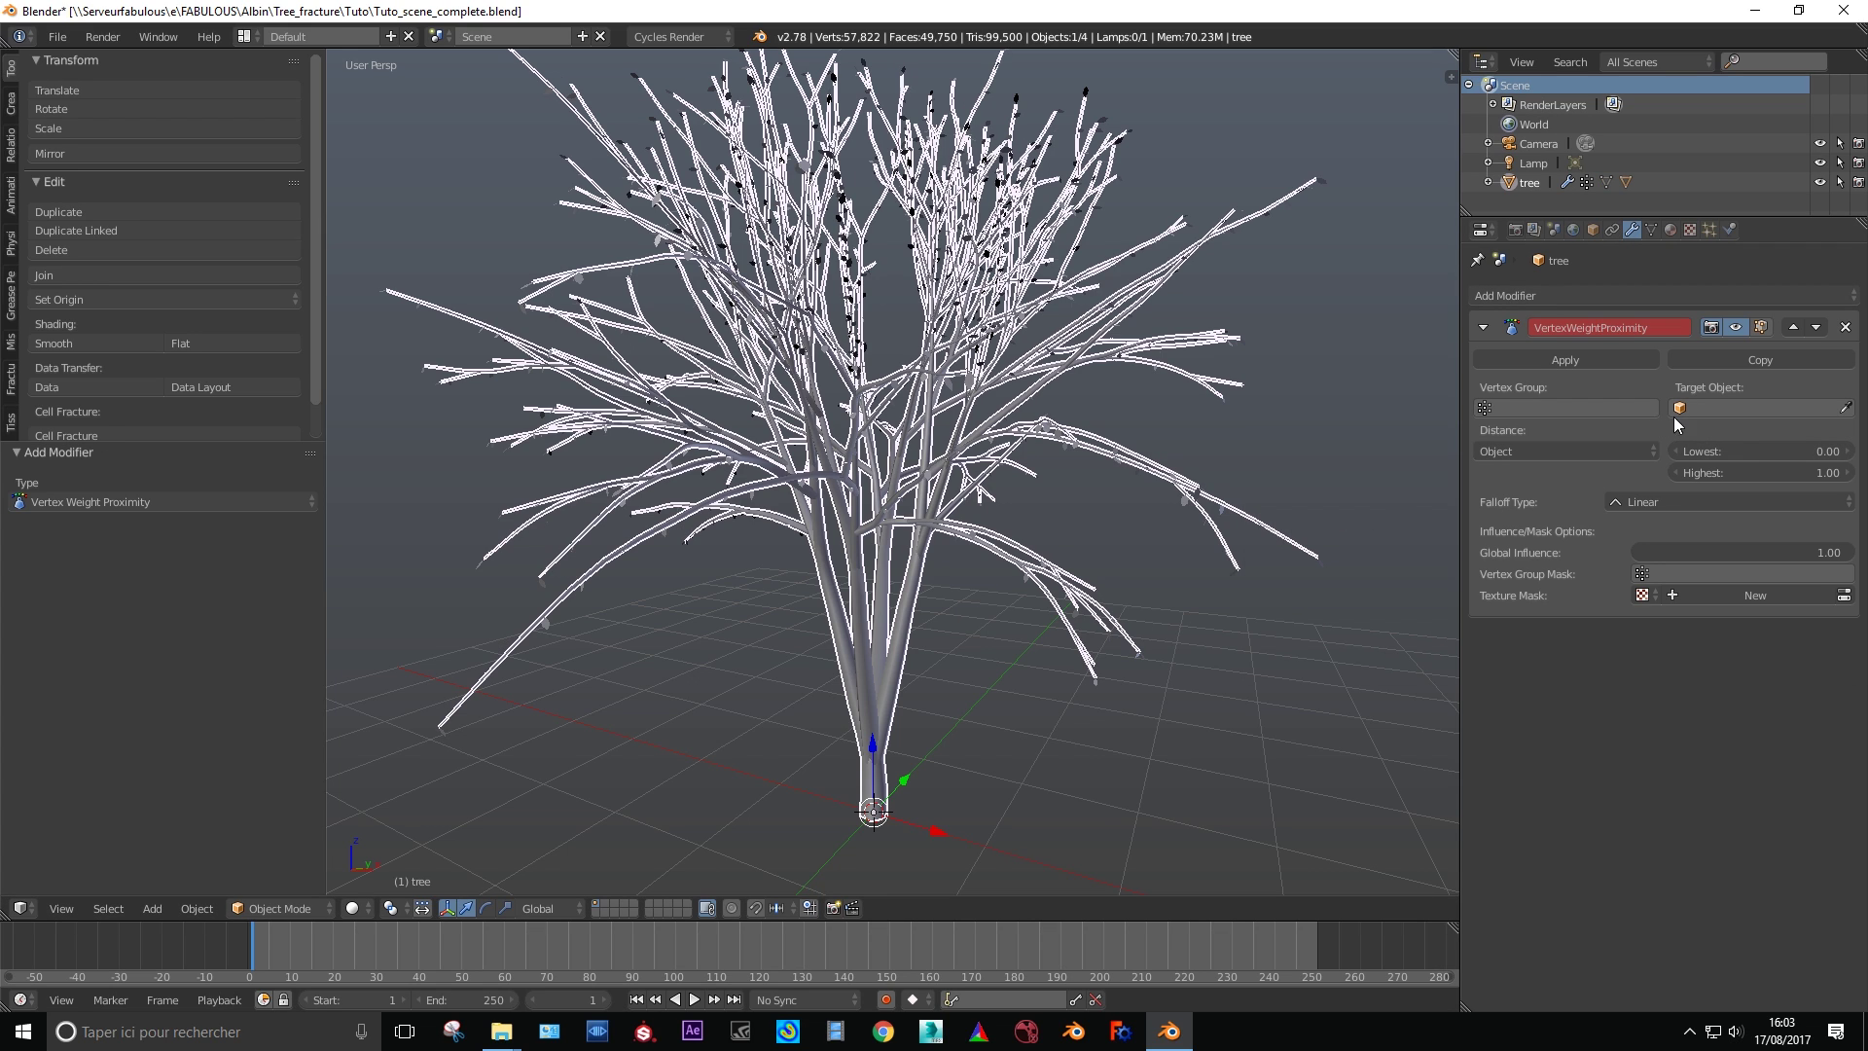
pyautogui.click(1566, 407)
pyautogui.click(1537, 474)
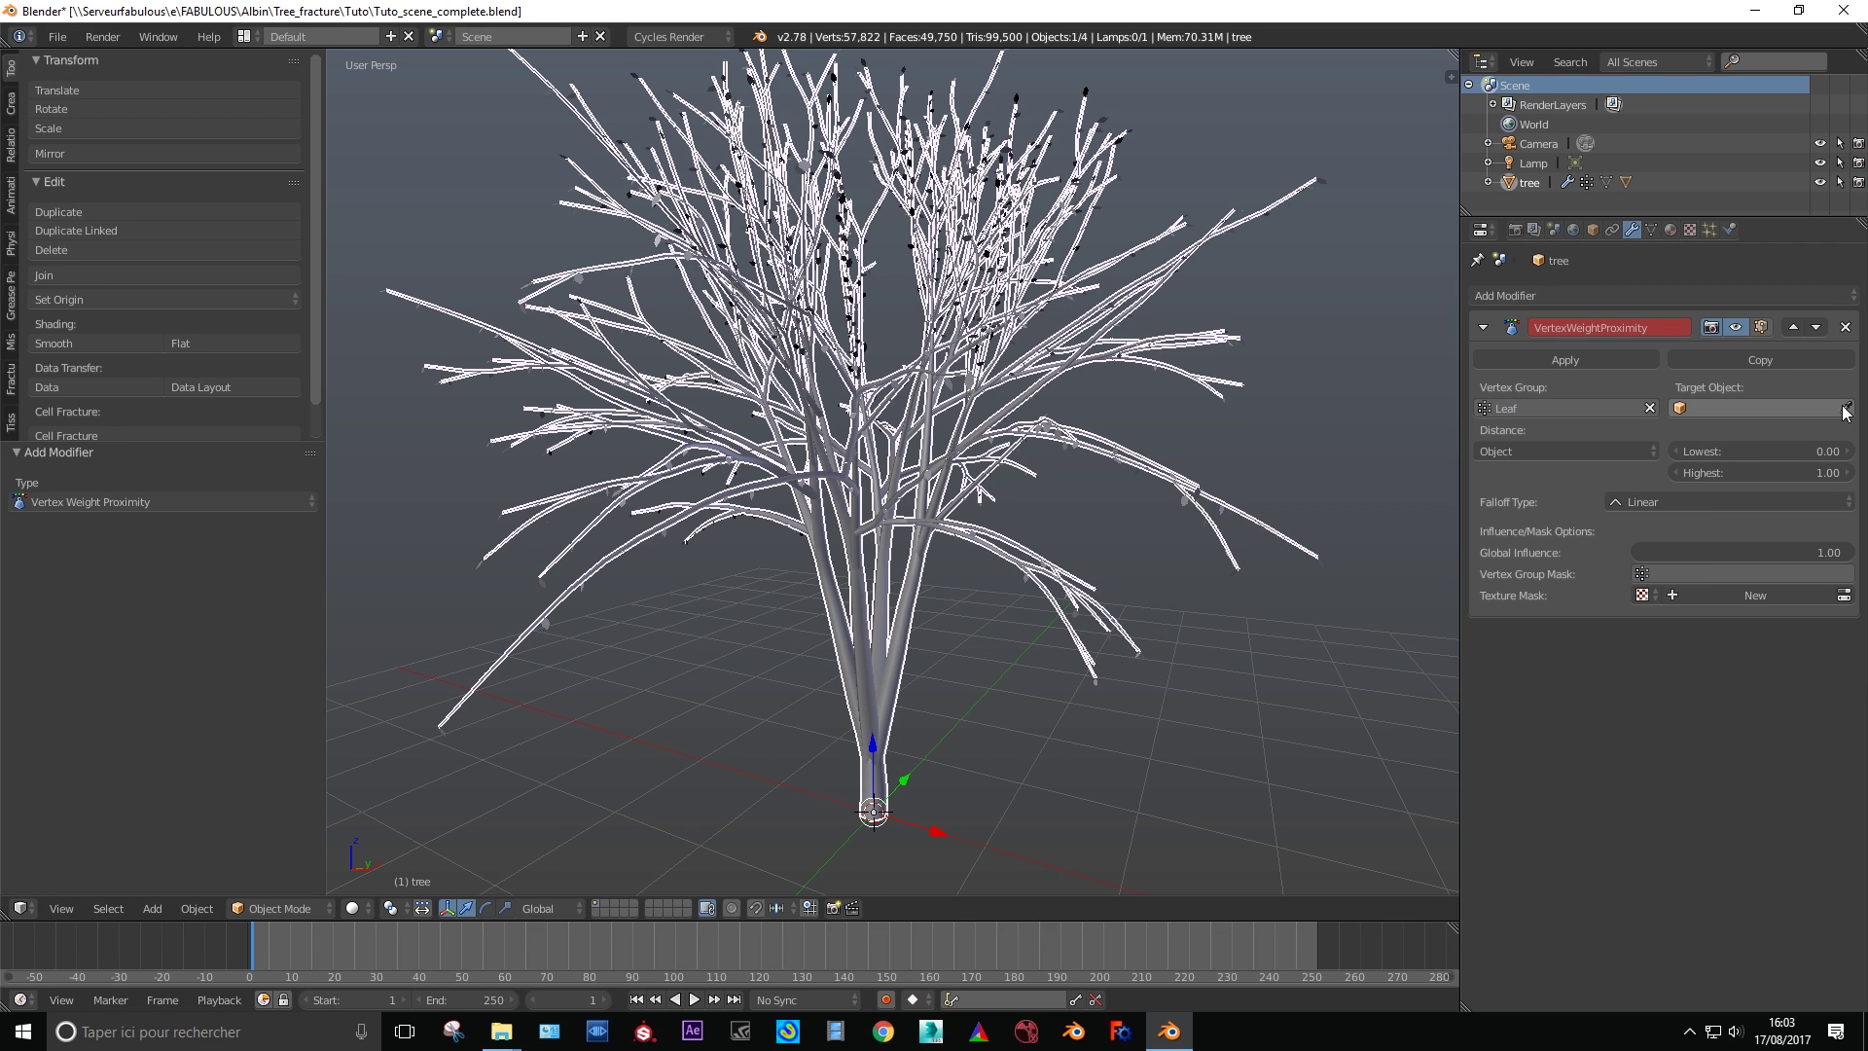
pyautogui.click(1845, 408)
pyautogui.click(1130, 308)
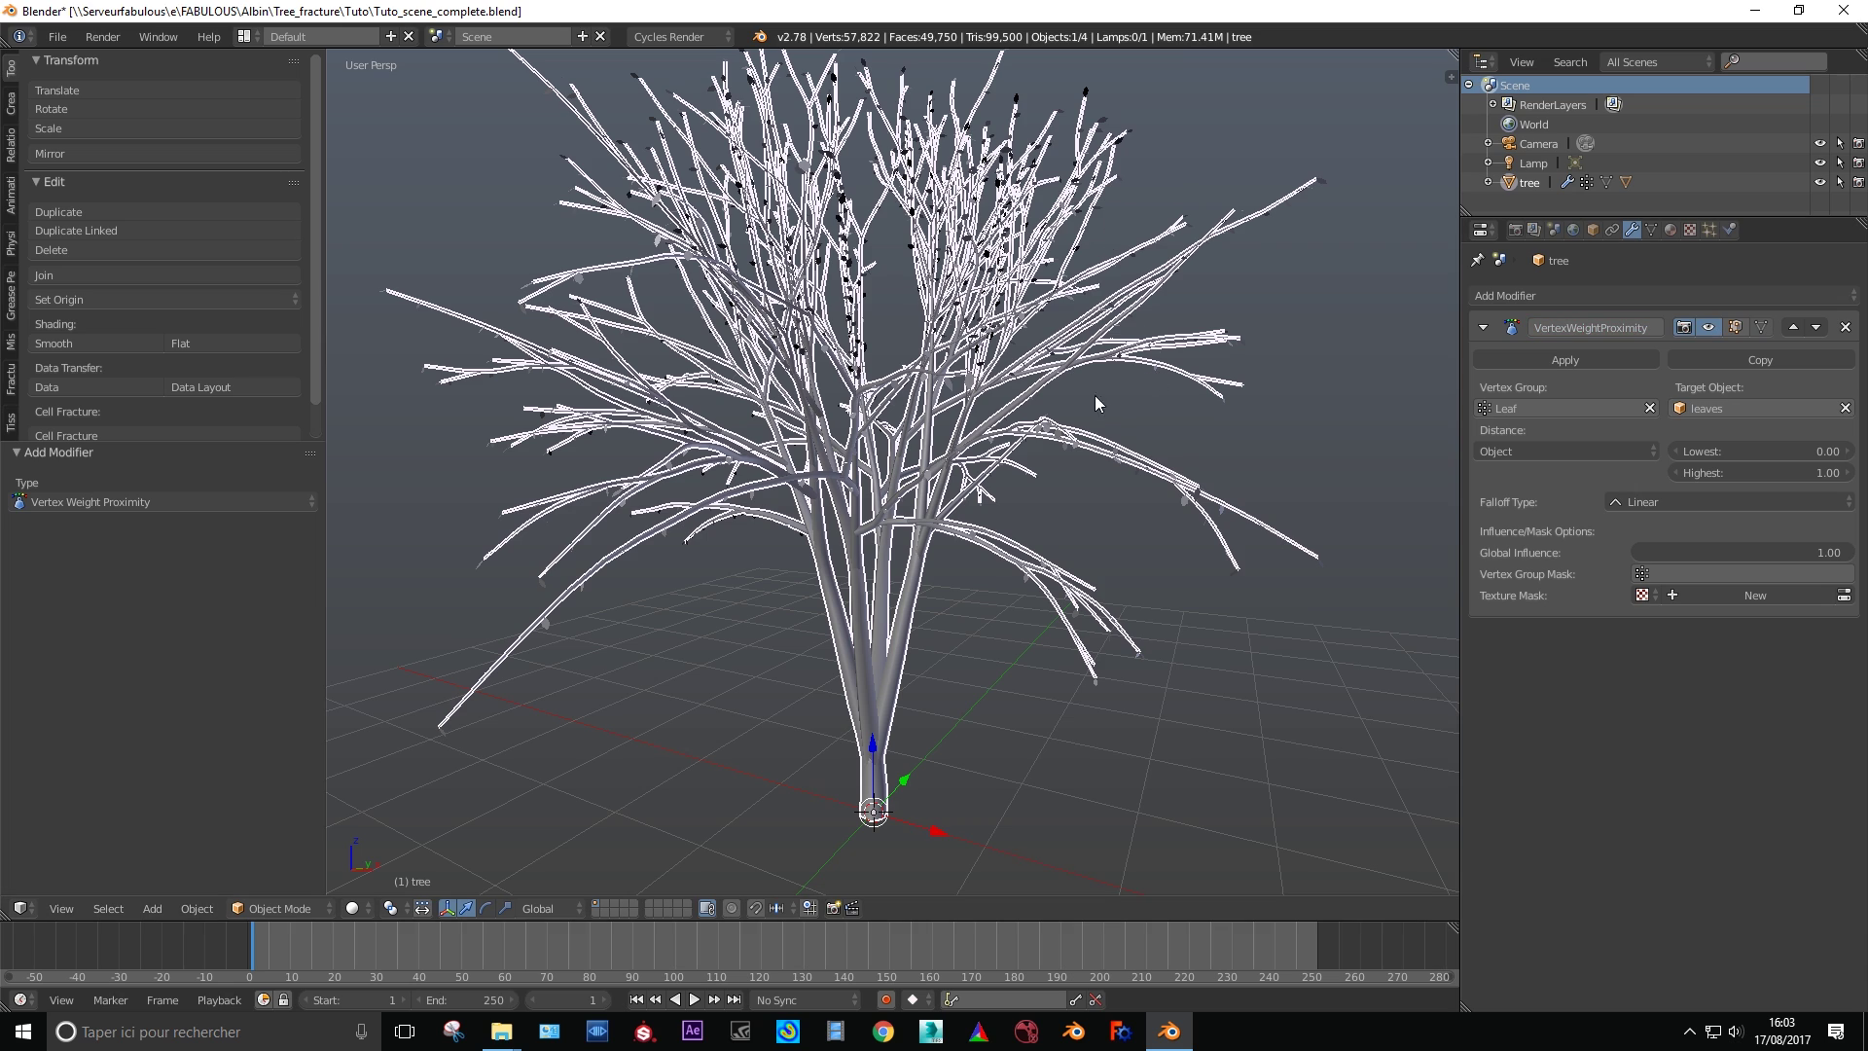
pyautogui.hotkey('ctrl', 'Tab')
# - Measure proximity to Geometry and lower the Highest distance to about 0.22
pyautogui.click(1651, 230)
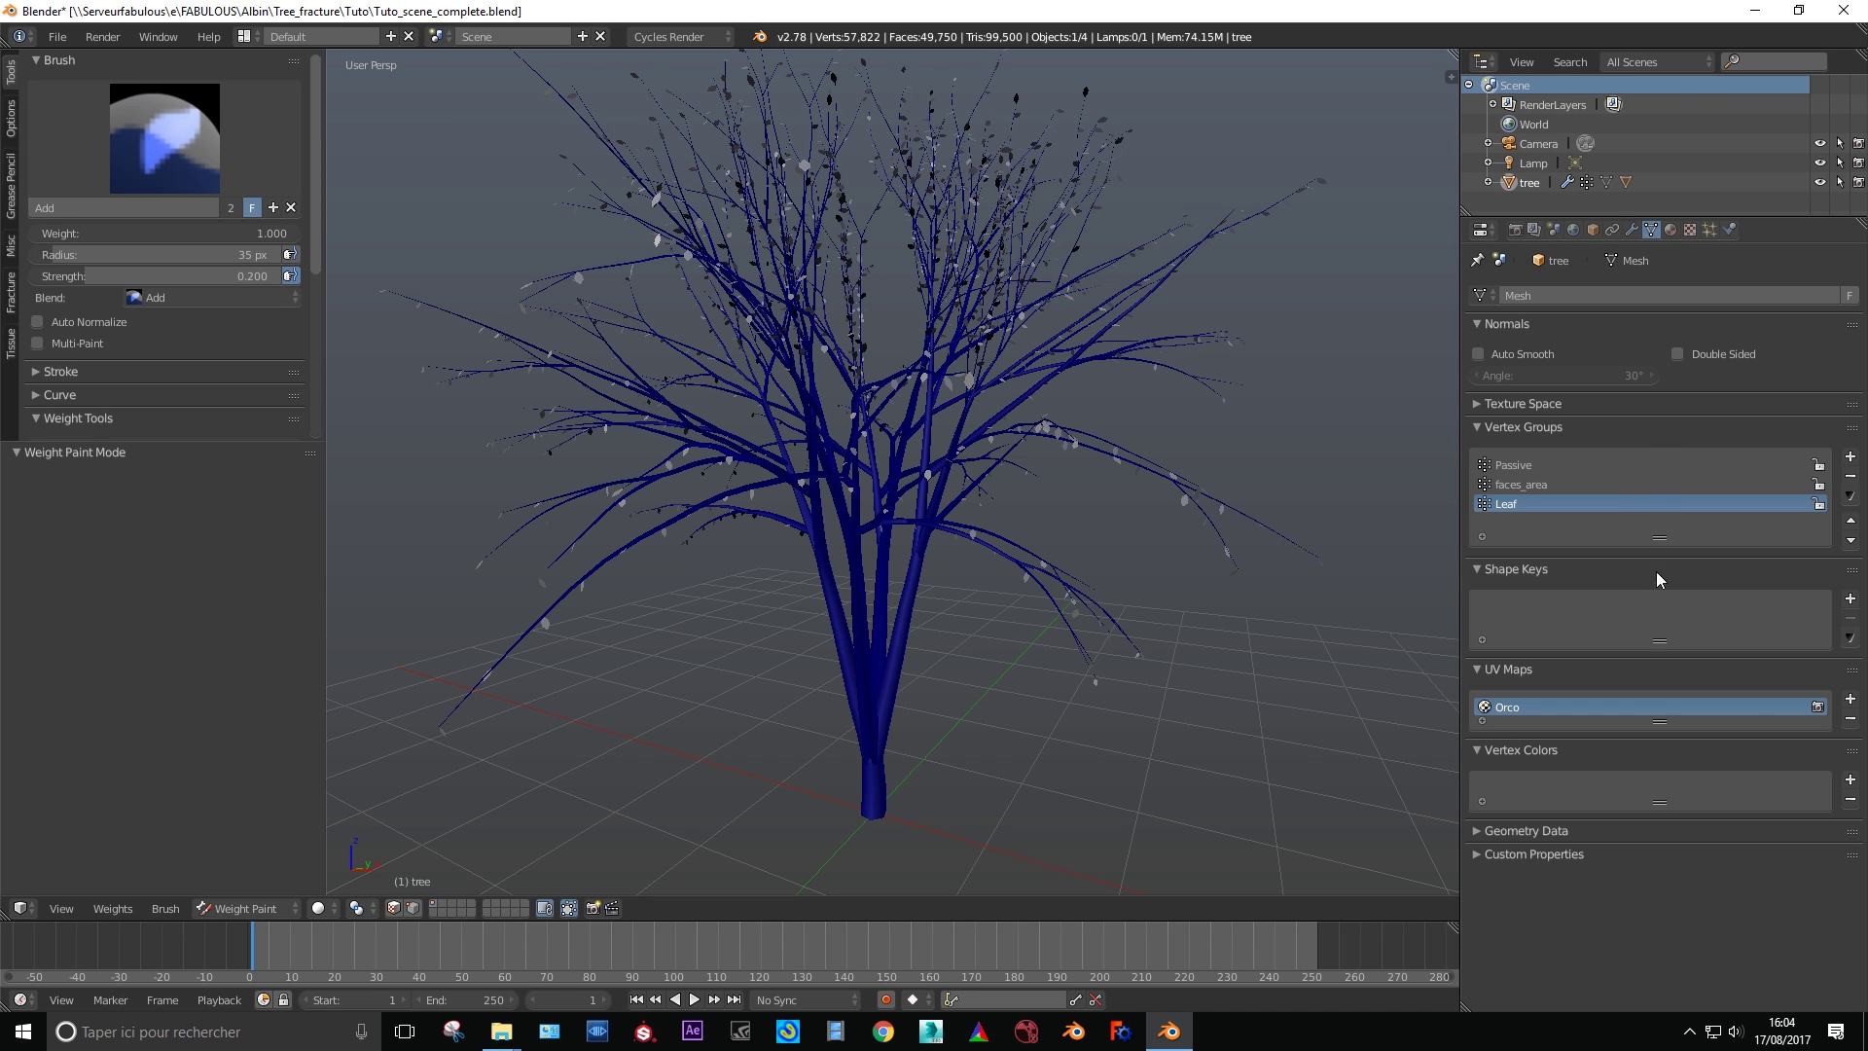
pyautogui.click(1632, 230)
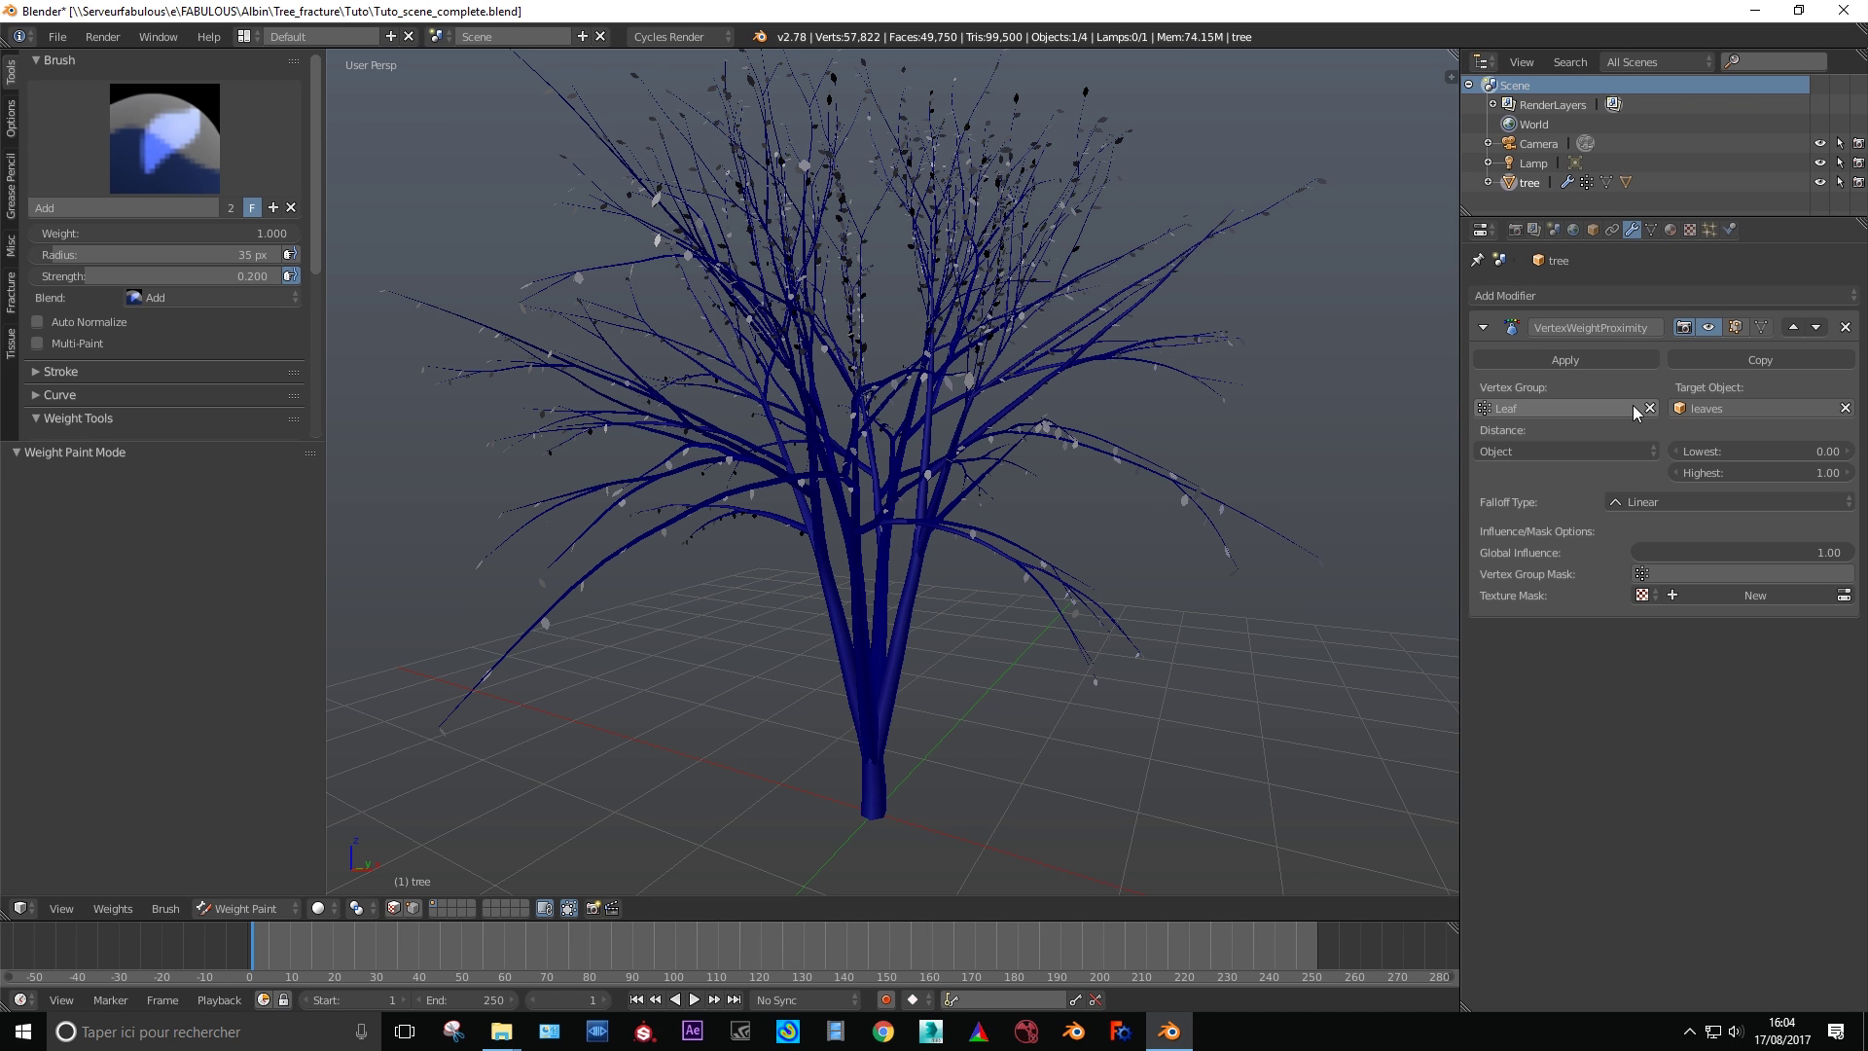
pyautogui.click(1541, 442)
pyautogui.click(1515, 408)
pyautogui.moveTo(1750, 473); pyautogui.dragTo(1684, 473)
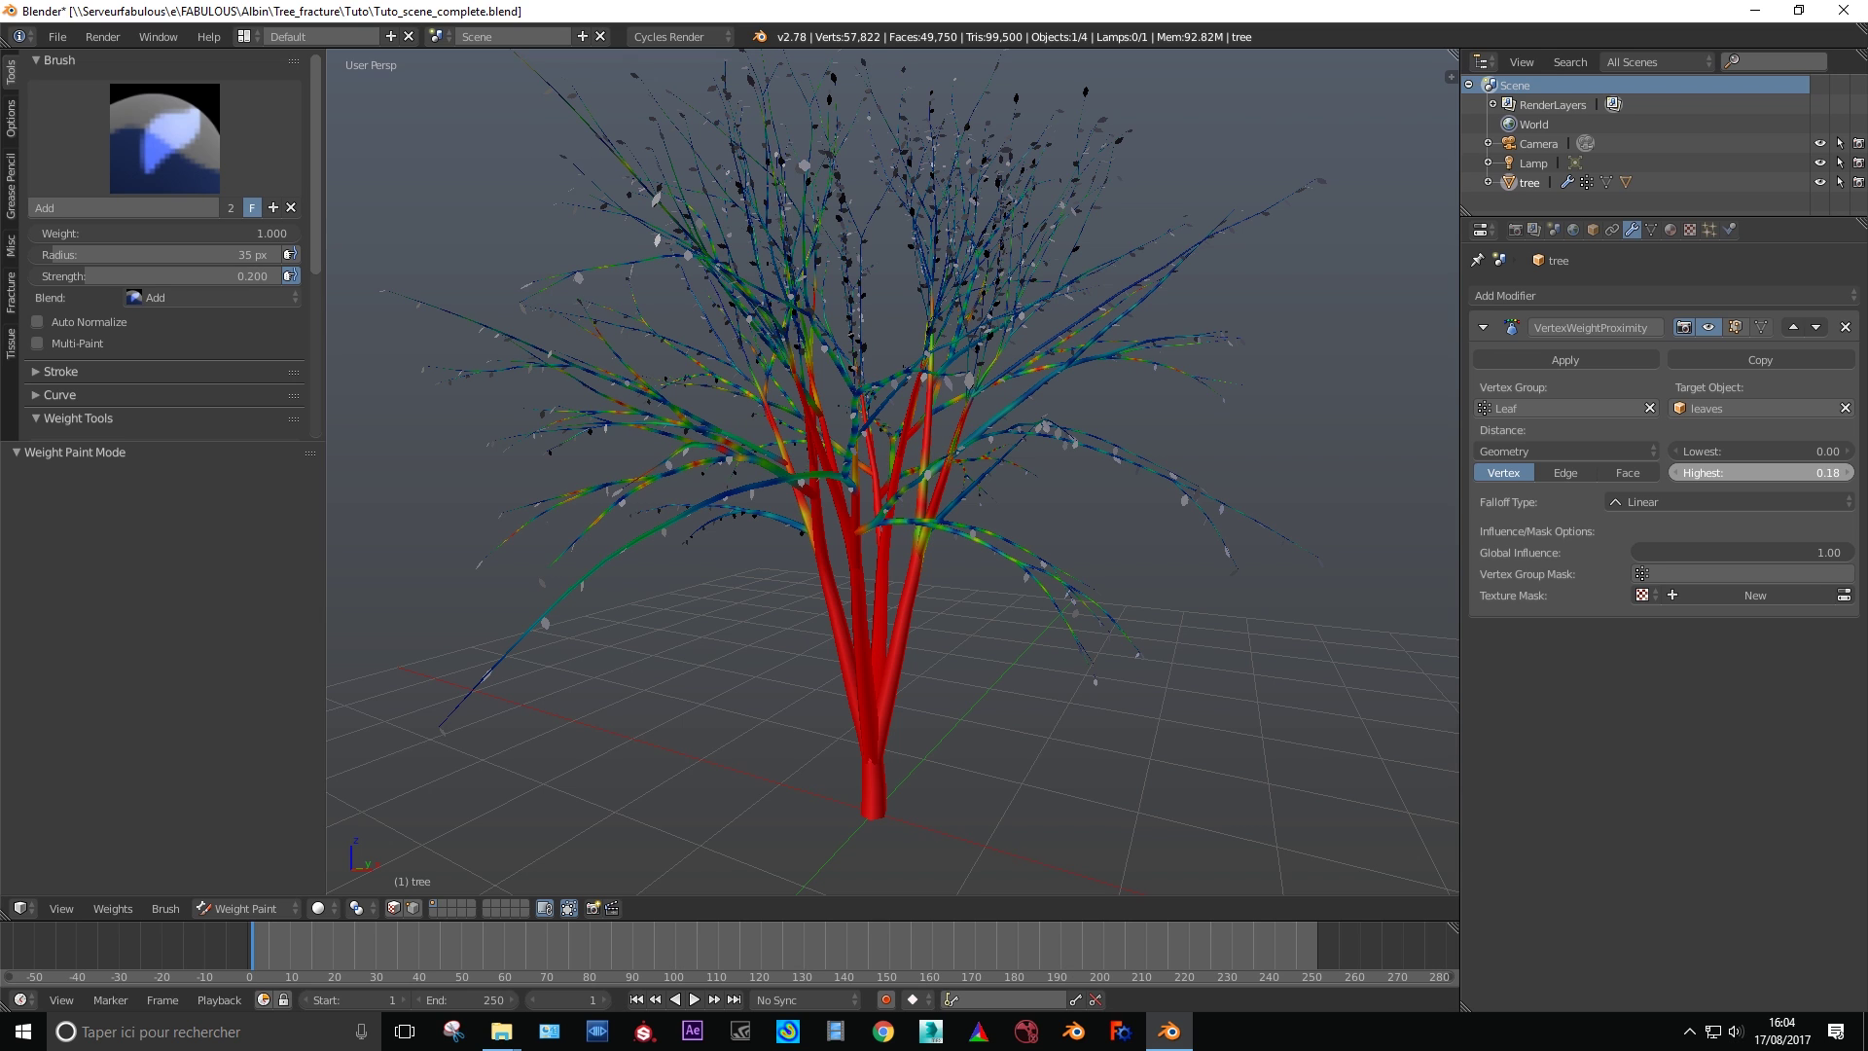
# - Apply the proximity modifier and invert the Leaf group's weights
pyautogui.click(1563, 360)
pyautogui.scroll(-6, 109, 311)
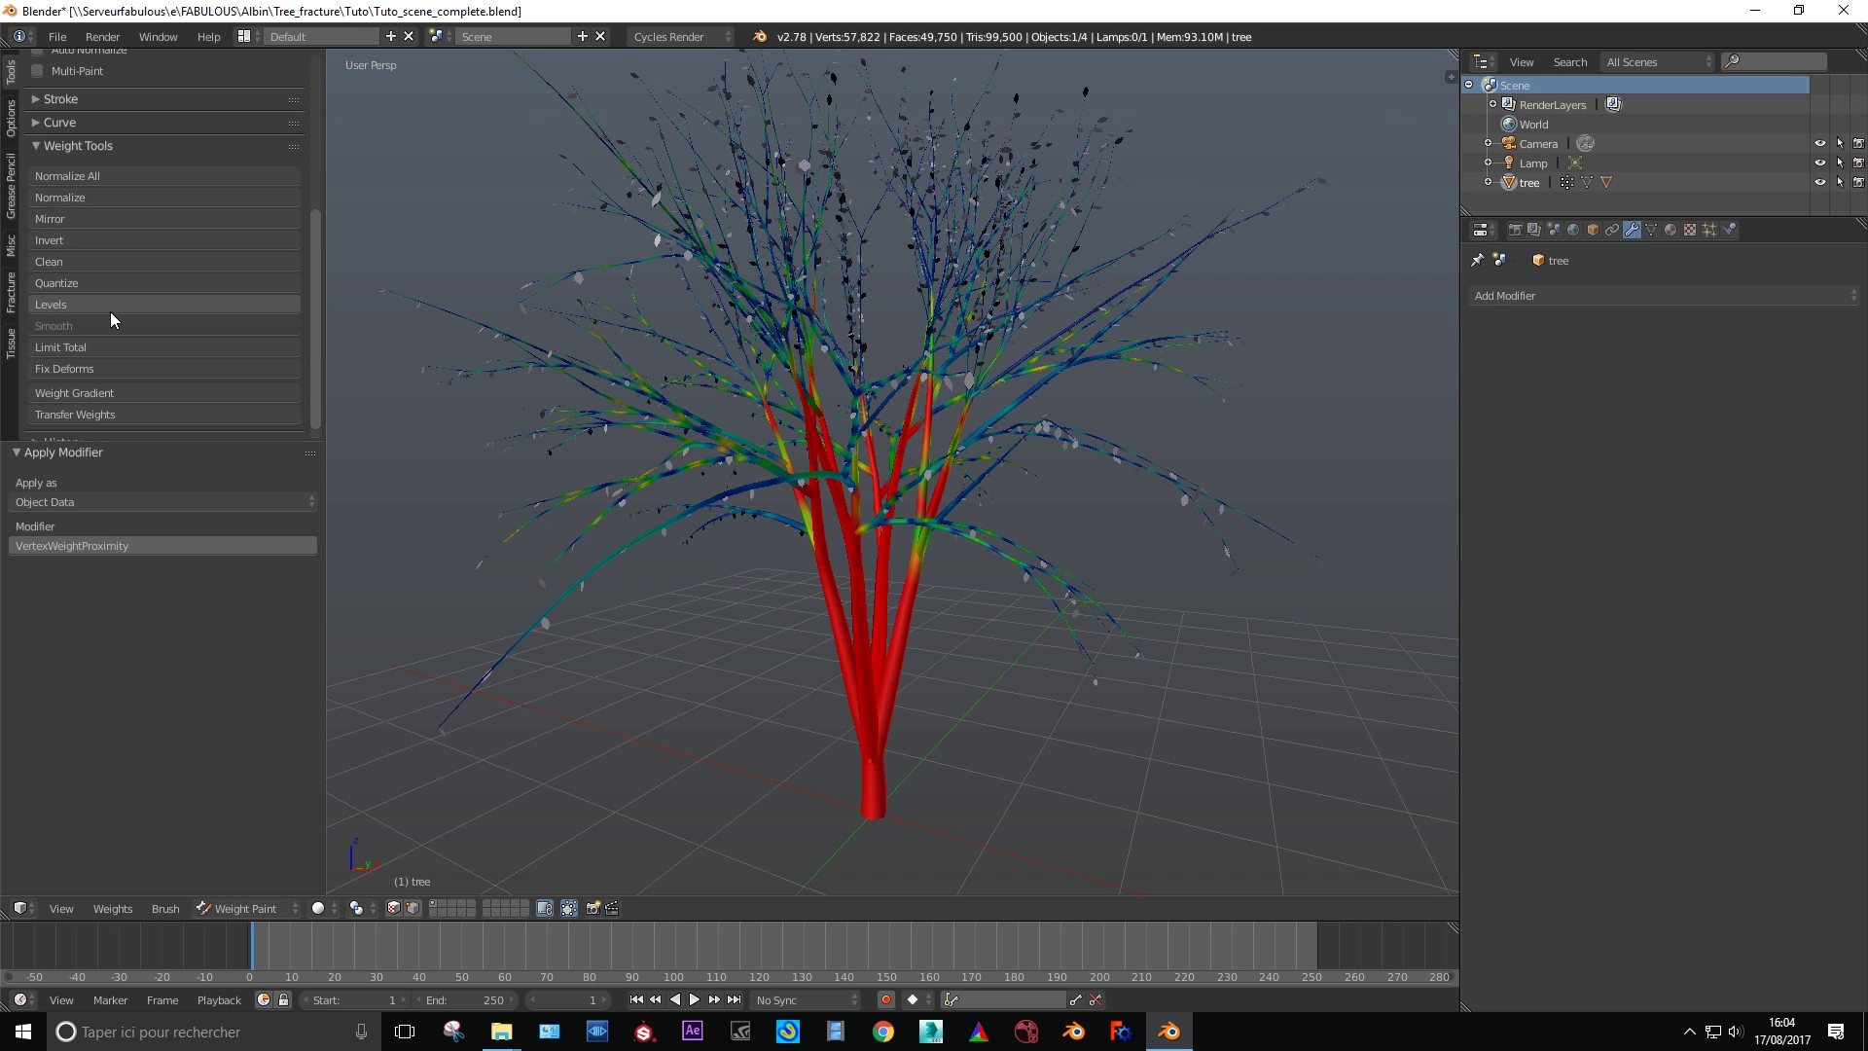
pyautogui.click(82, 240)
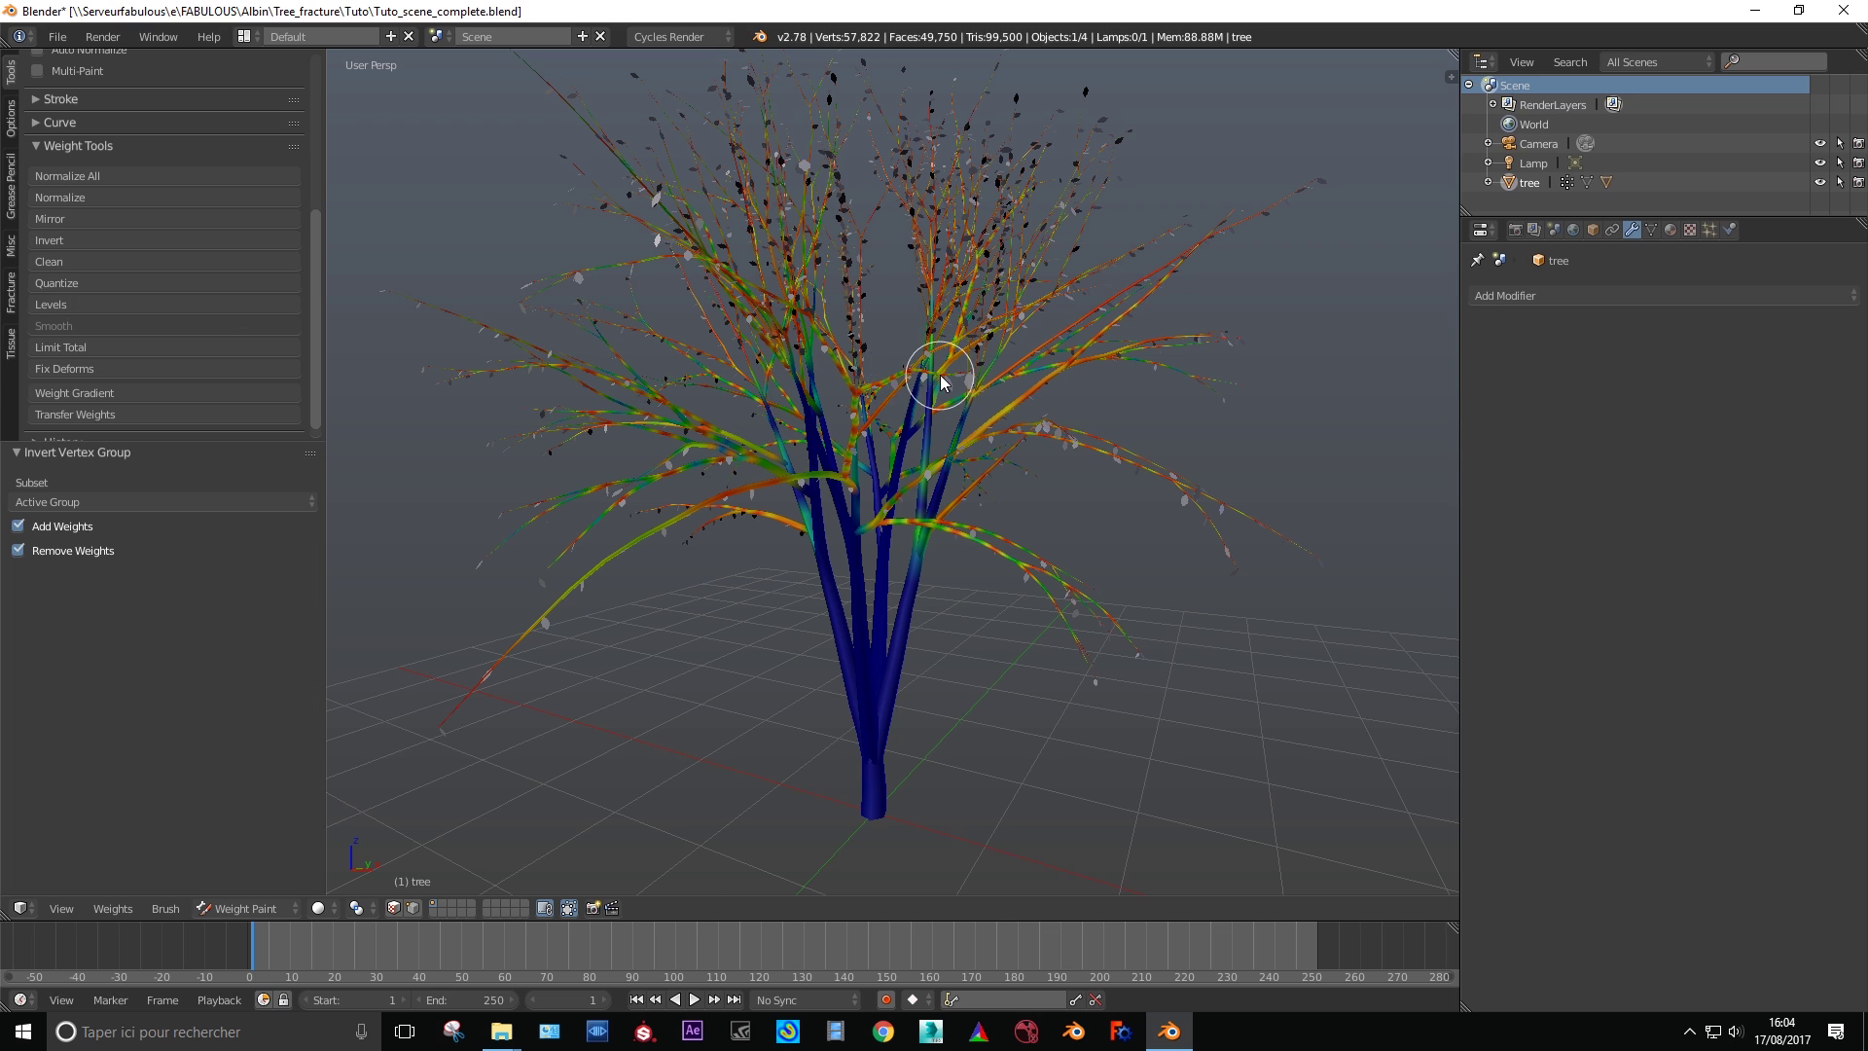
pyautogui.hotkey('ctrl', 'Tab')
# - Delete the leaves object and save the file
pyautogui.press('x')
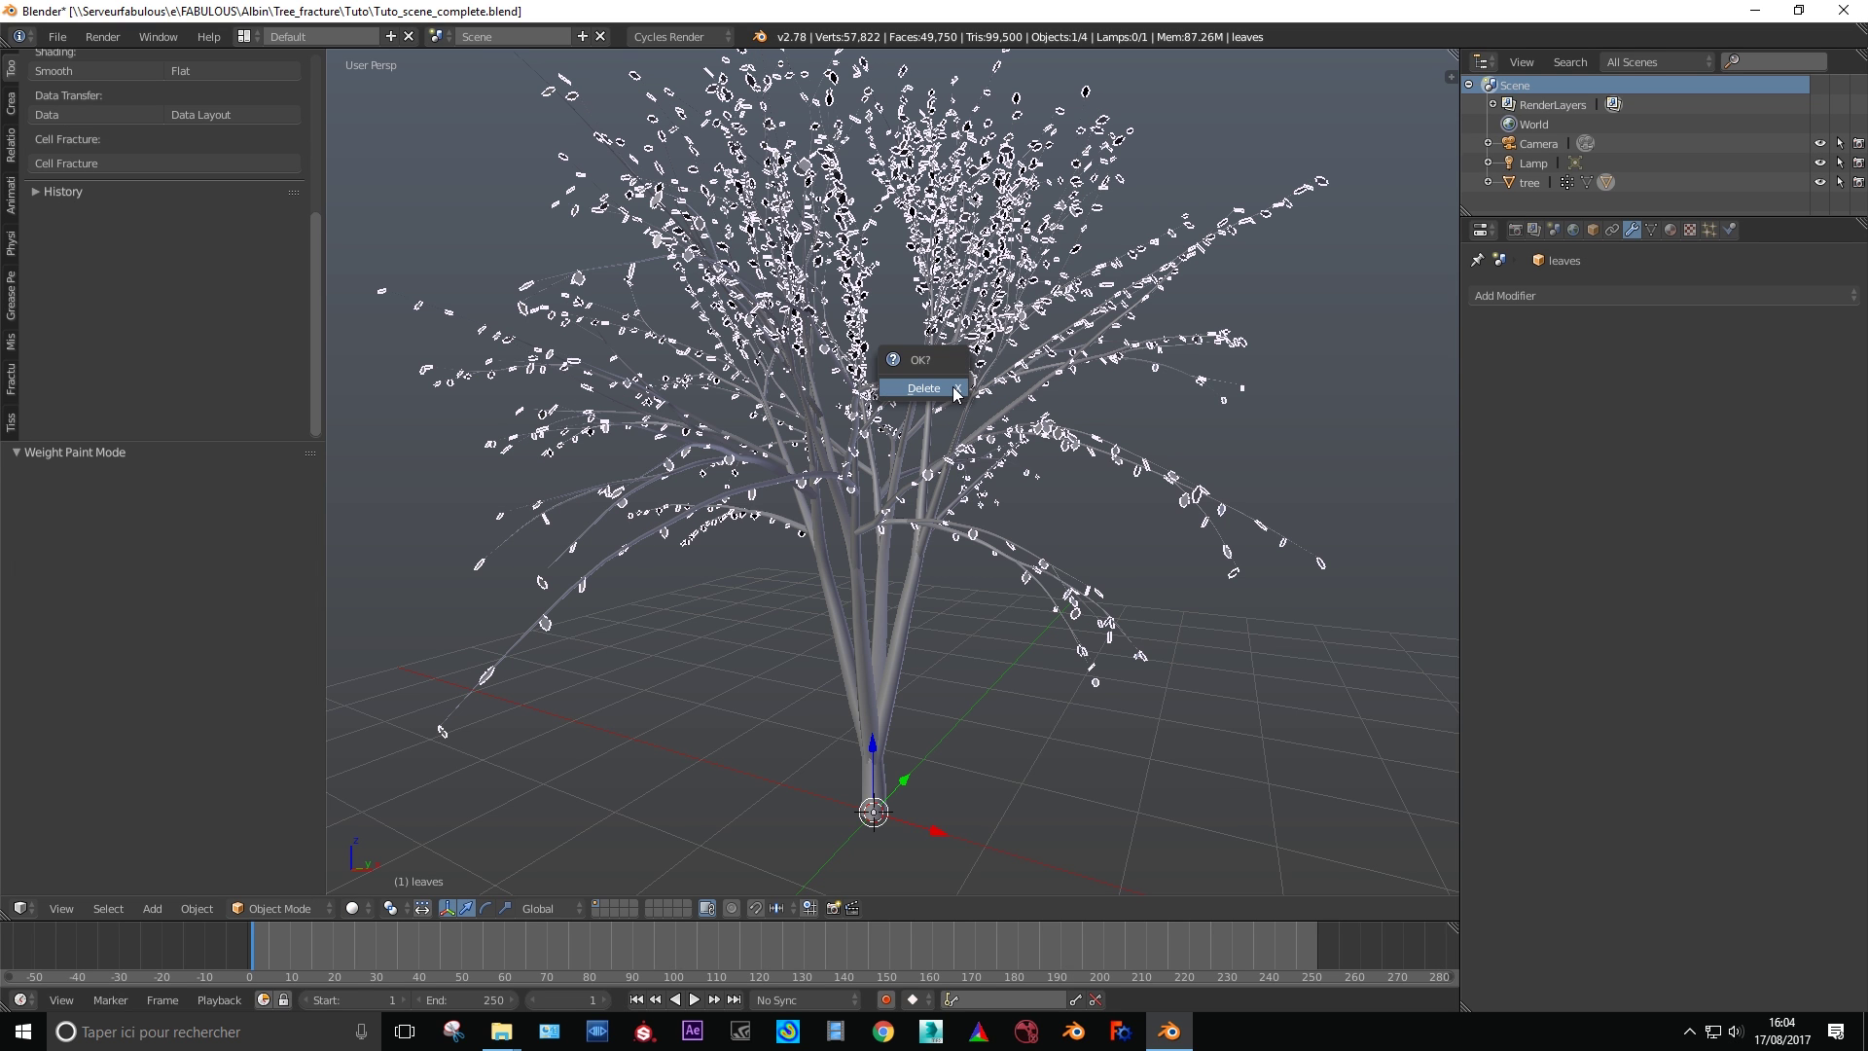
pyautogui.click(922, 389)
pyautogui.hotkey('ctrl', 's')
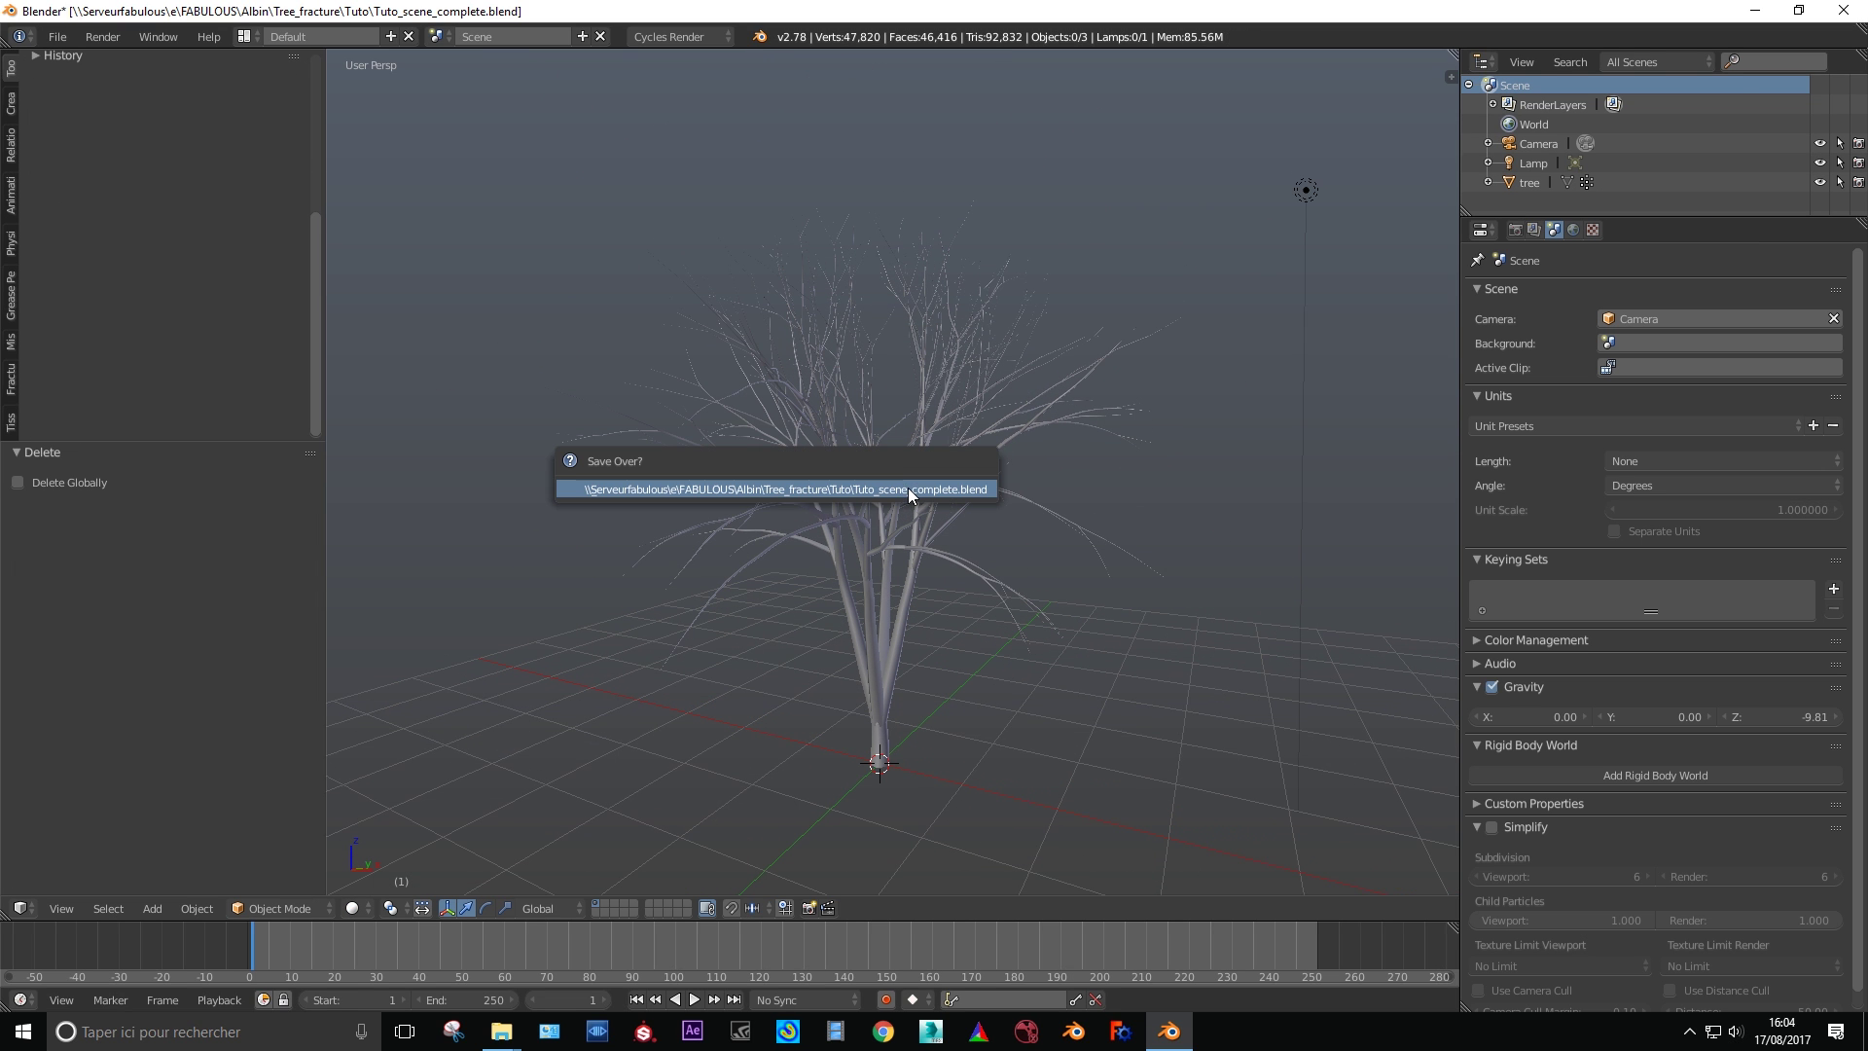
pyautogui.click(908, 488)
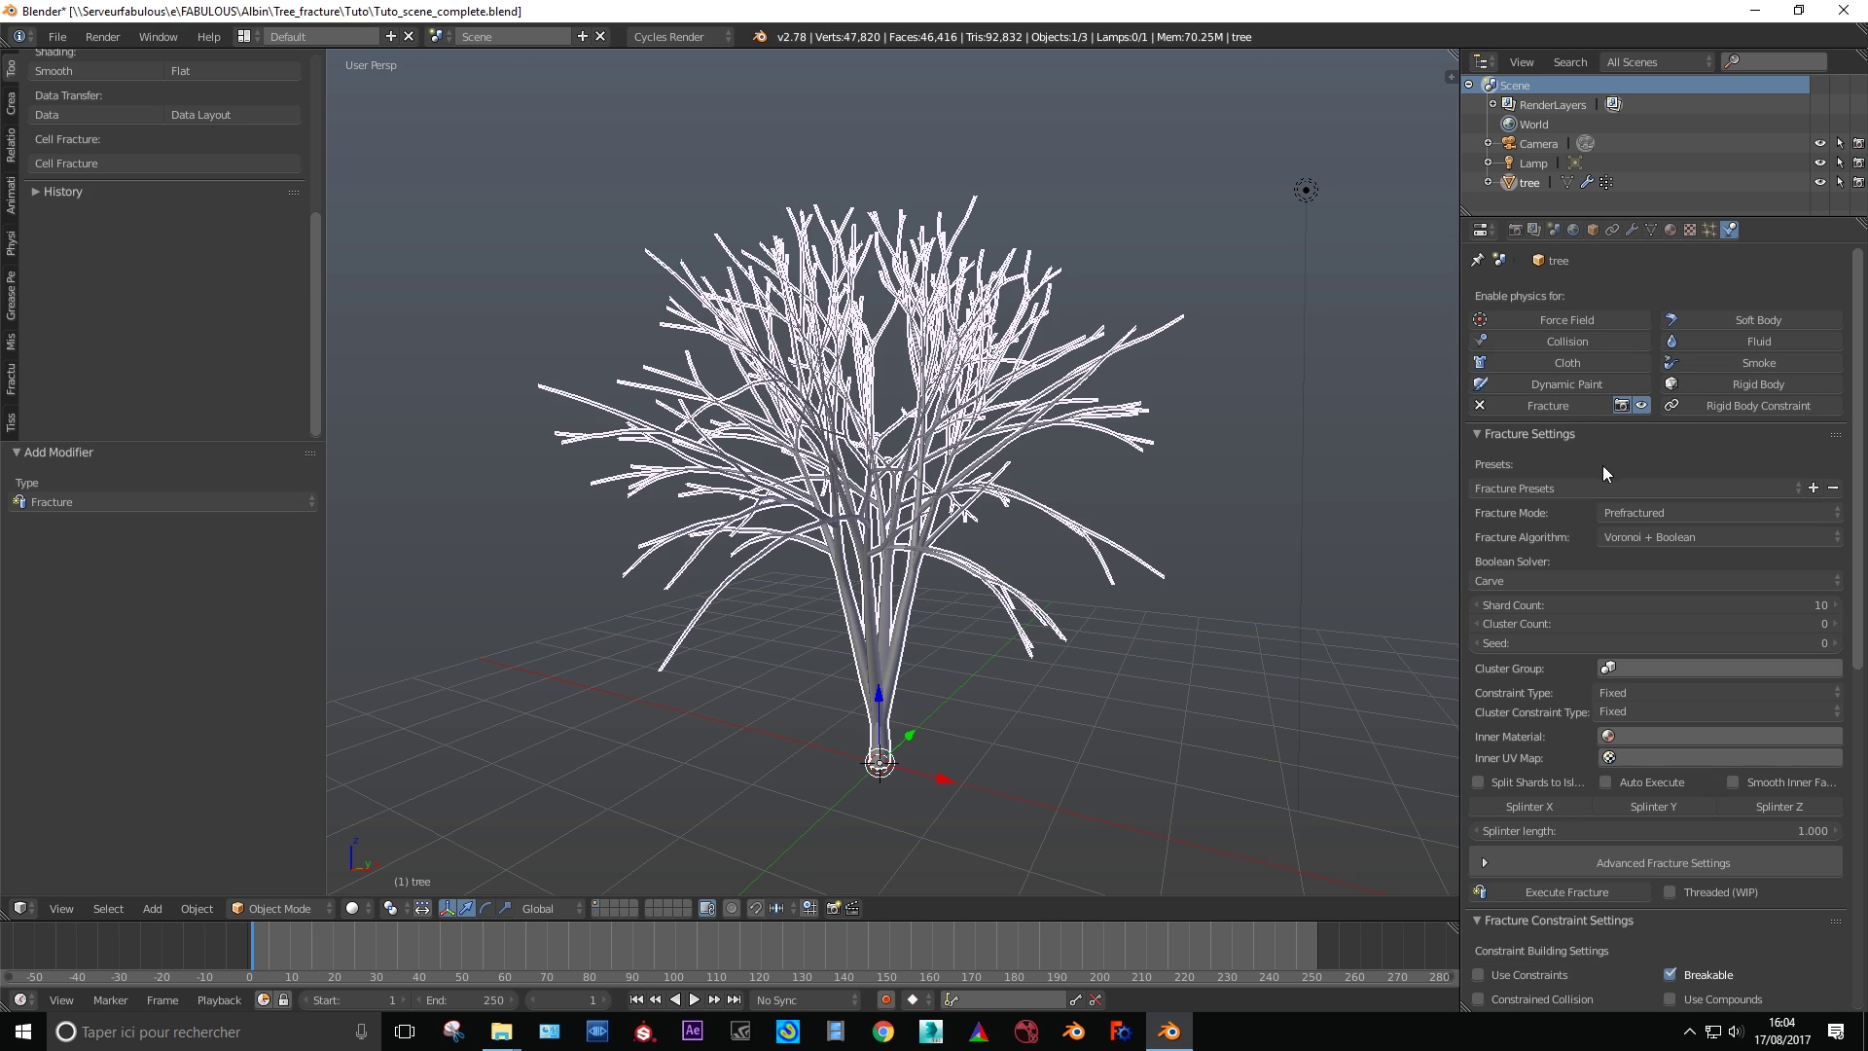
# - Set the fracture to Fast Bisect with 2 shards and Split Shards enabled
pyautogui.click(1624, 537)
pyautogui.click(1632, 515)
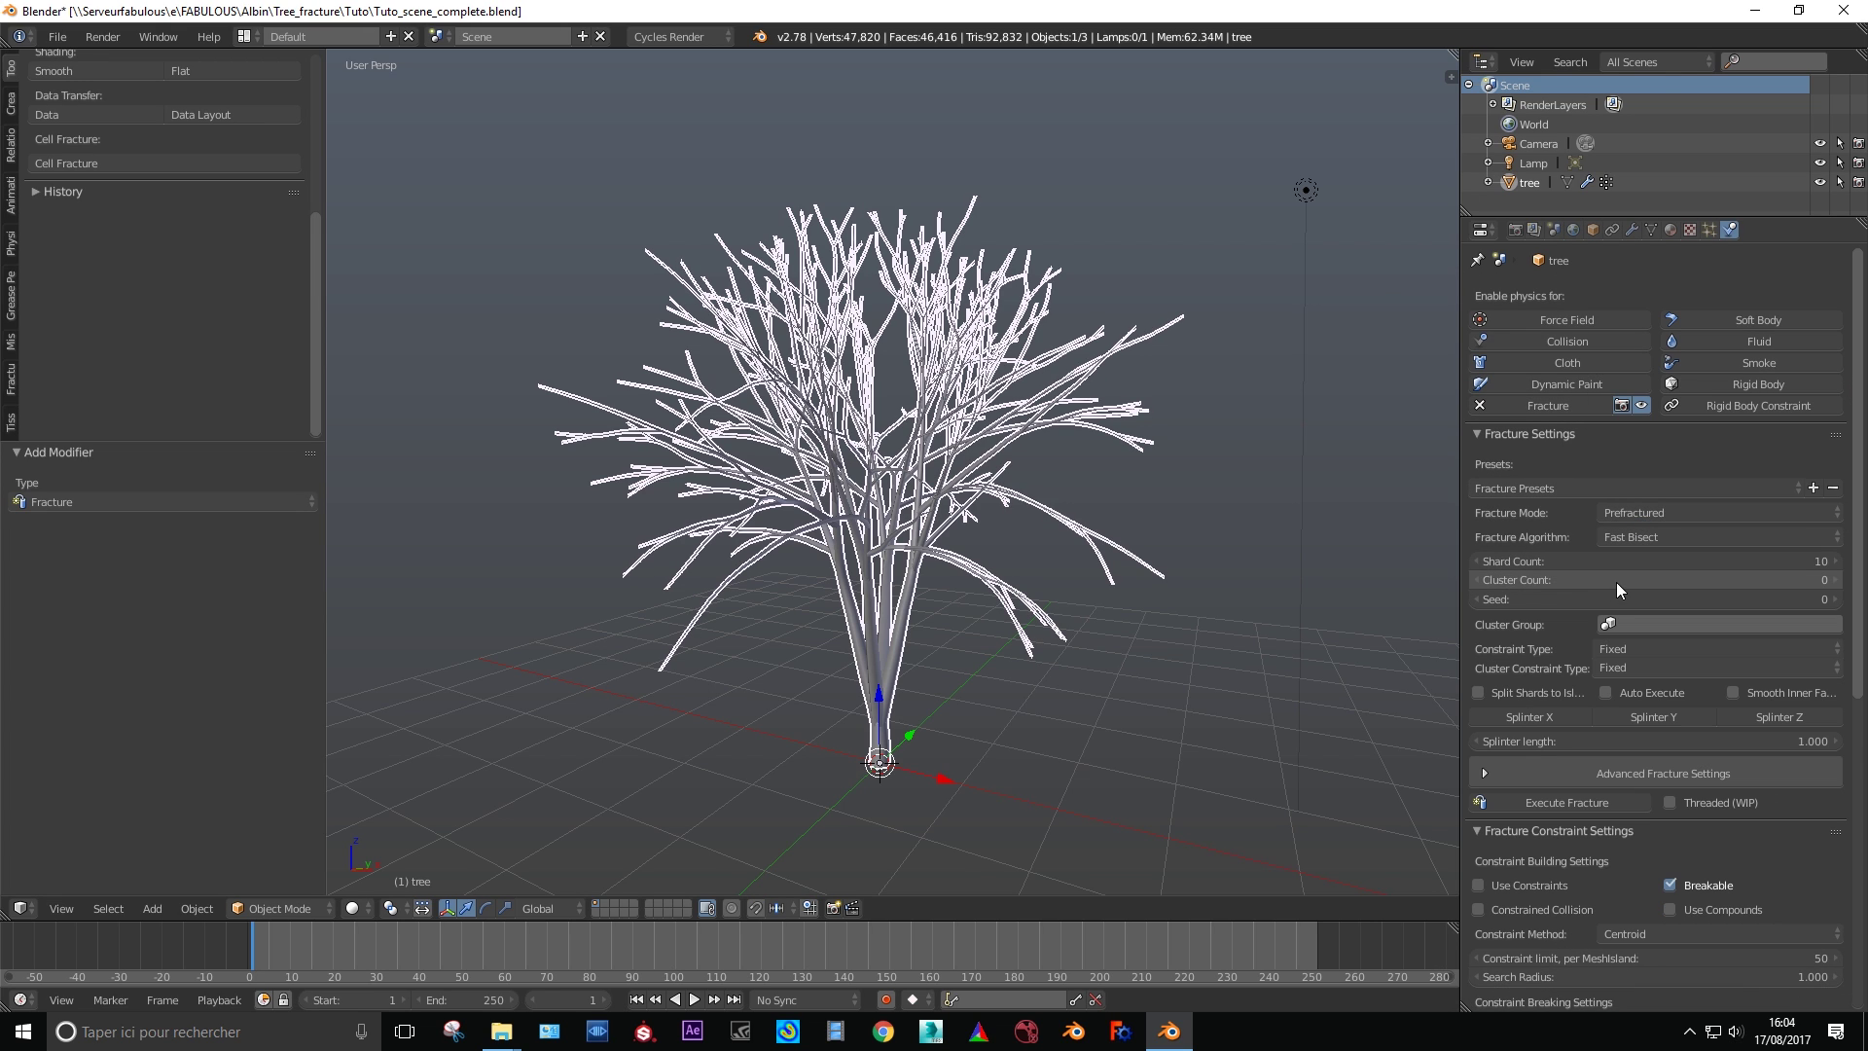
pyautogui.click(1609, 561)
pyautogui.write('2')
pyautogui.press('Return')
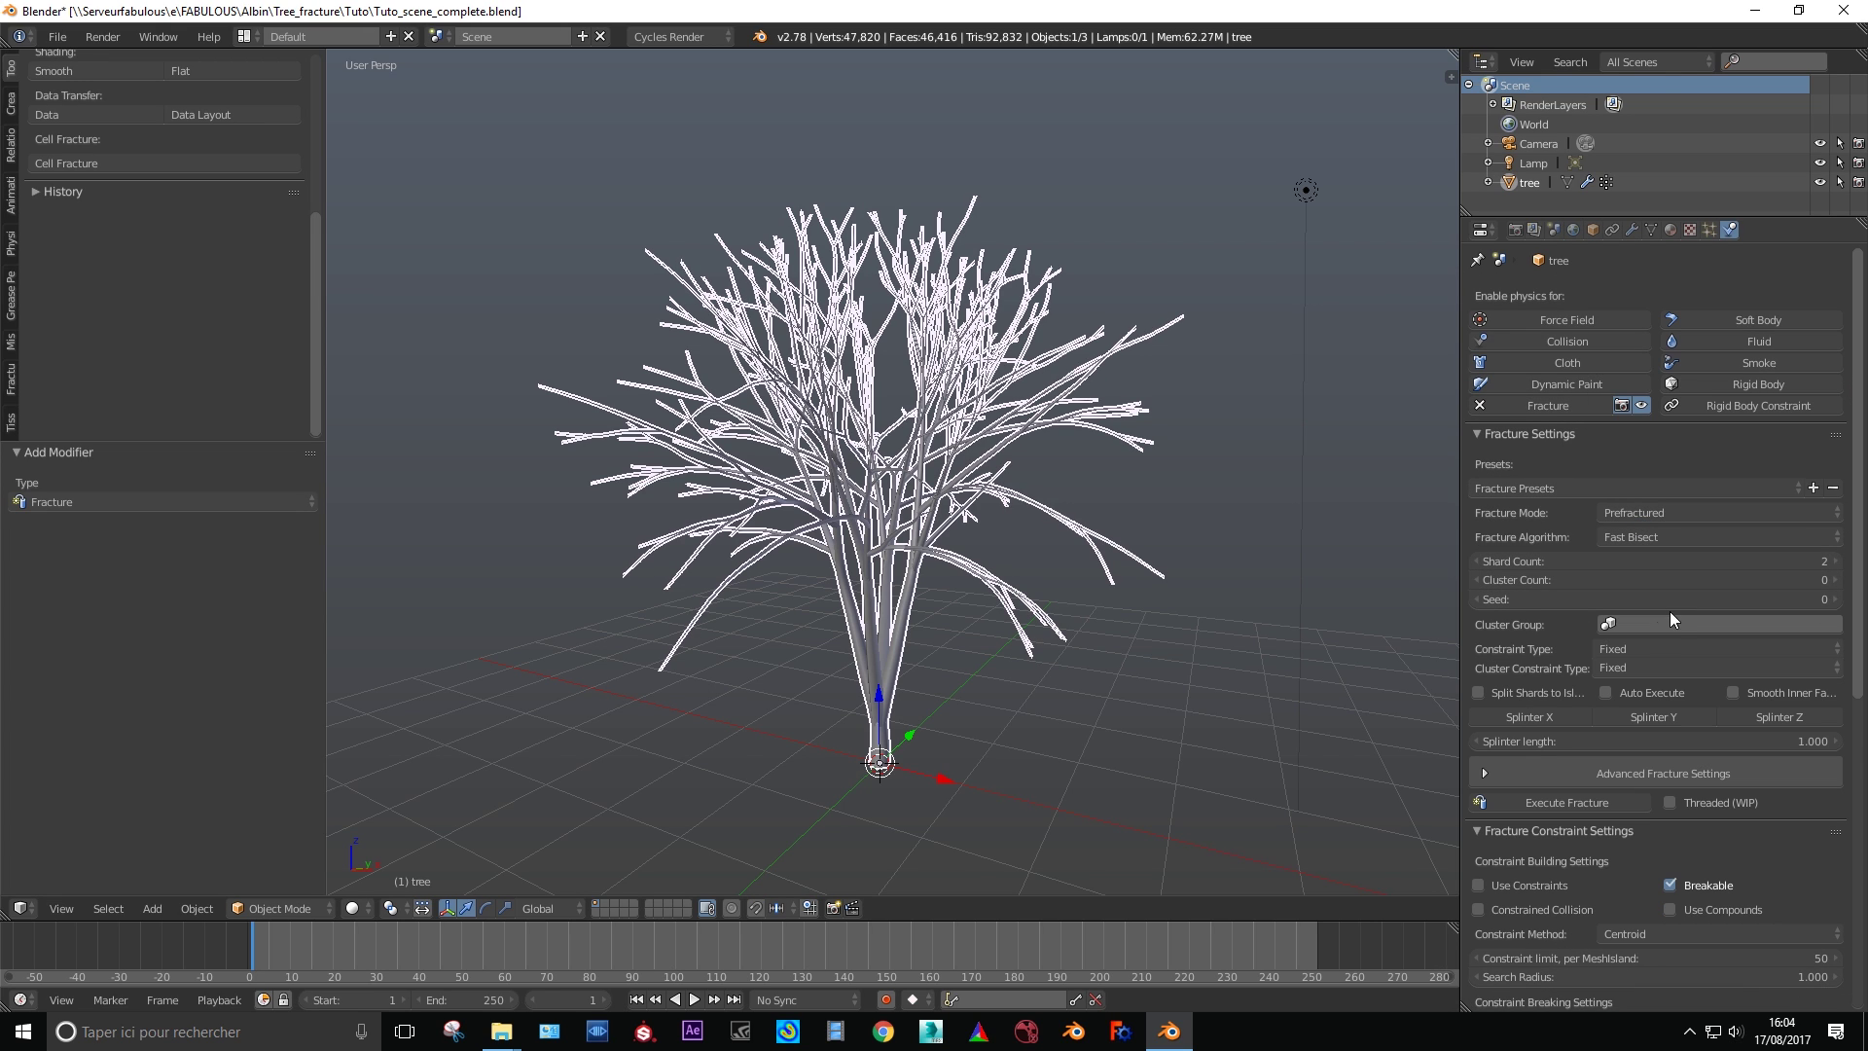
pyautogui.click(1541, 693)
pyautogui.scroll(-3, 1544, 692)
pyautogui.scroll(-1, 1544, 692)
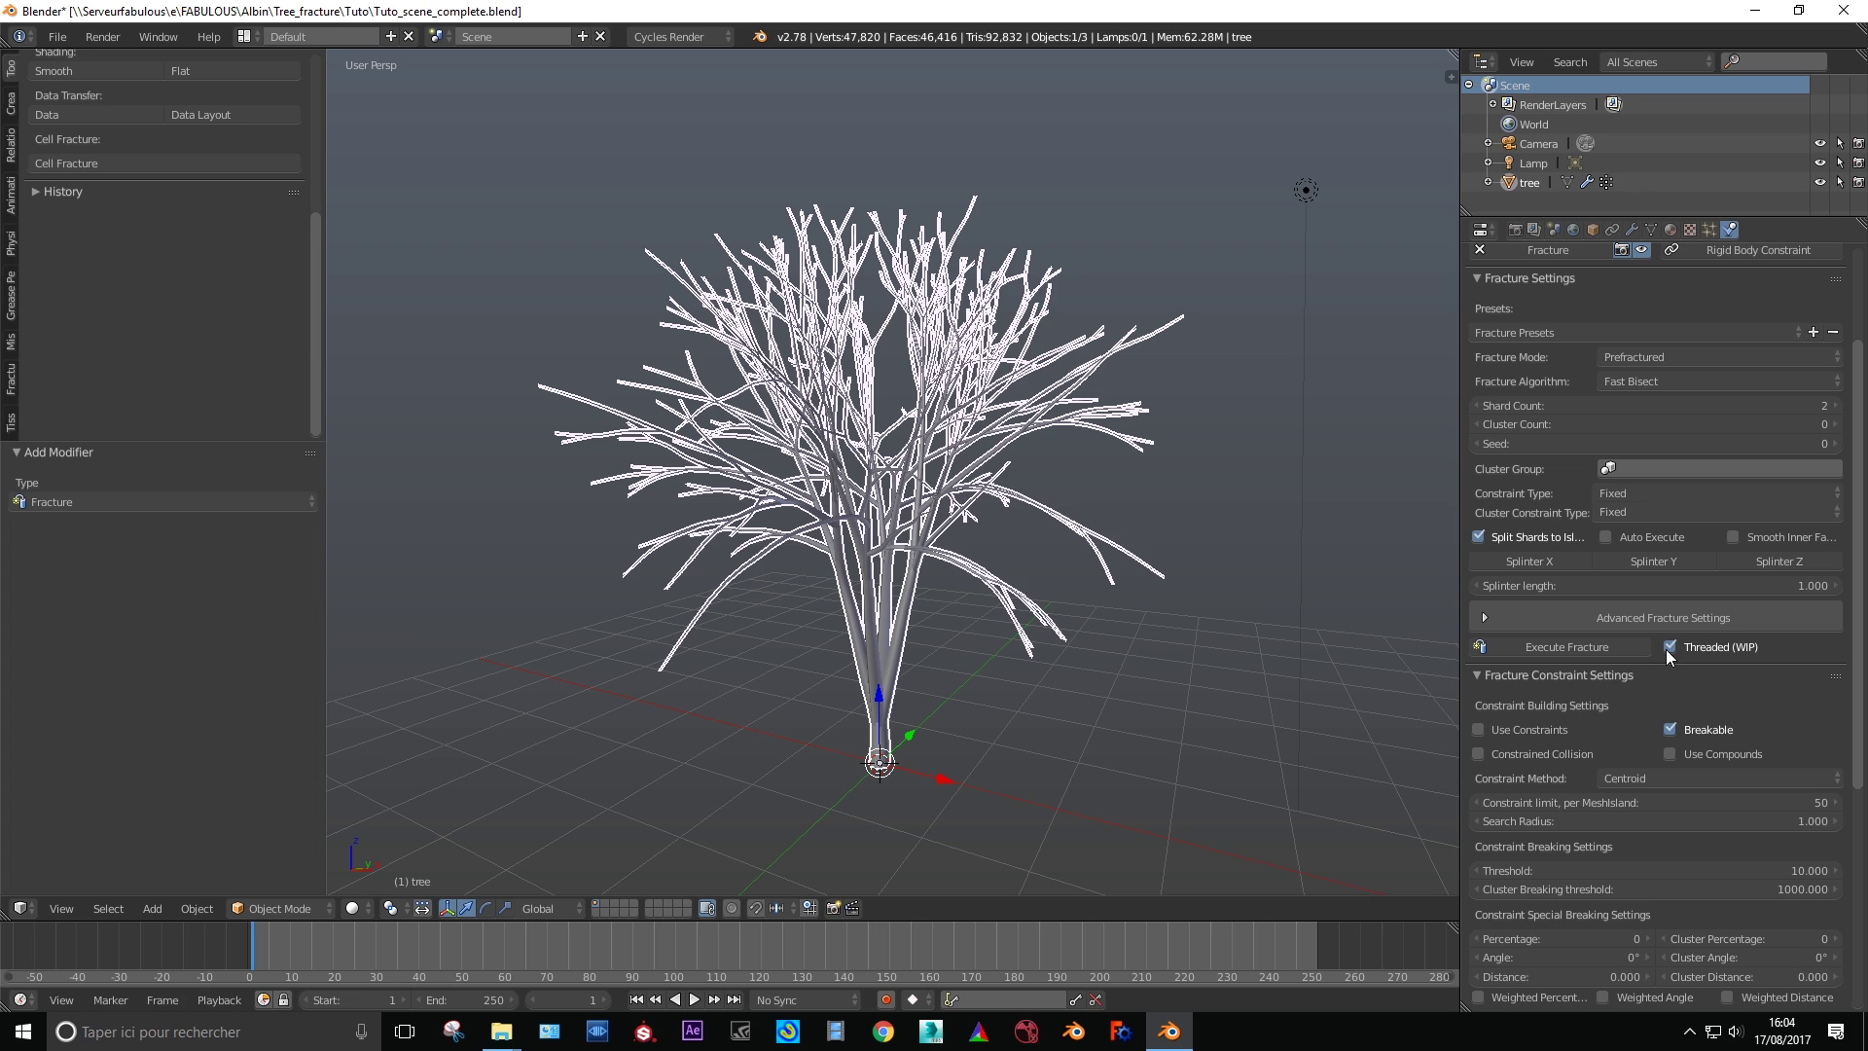
# - Use Passive as the passive vertex group and faces_area as the threshold group
pyautogui.click(1510, 619)
pyautogui.scroll(-9, 1513, 667)
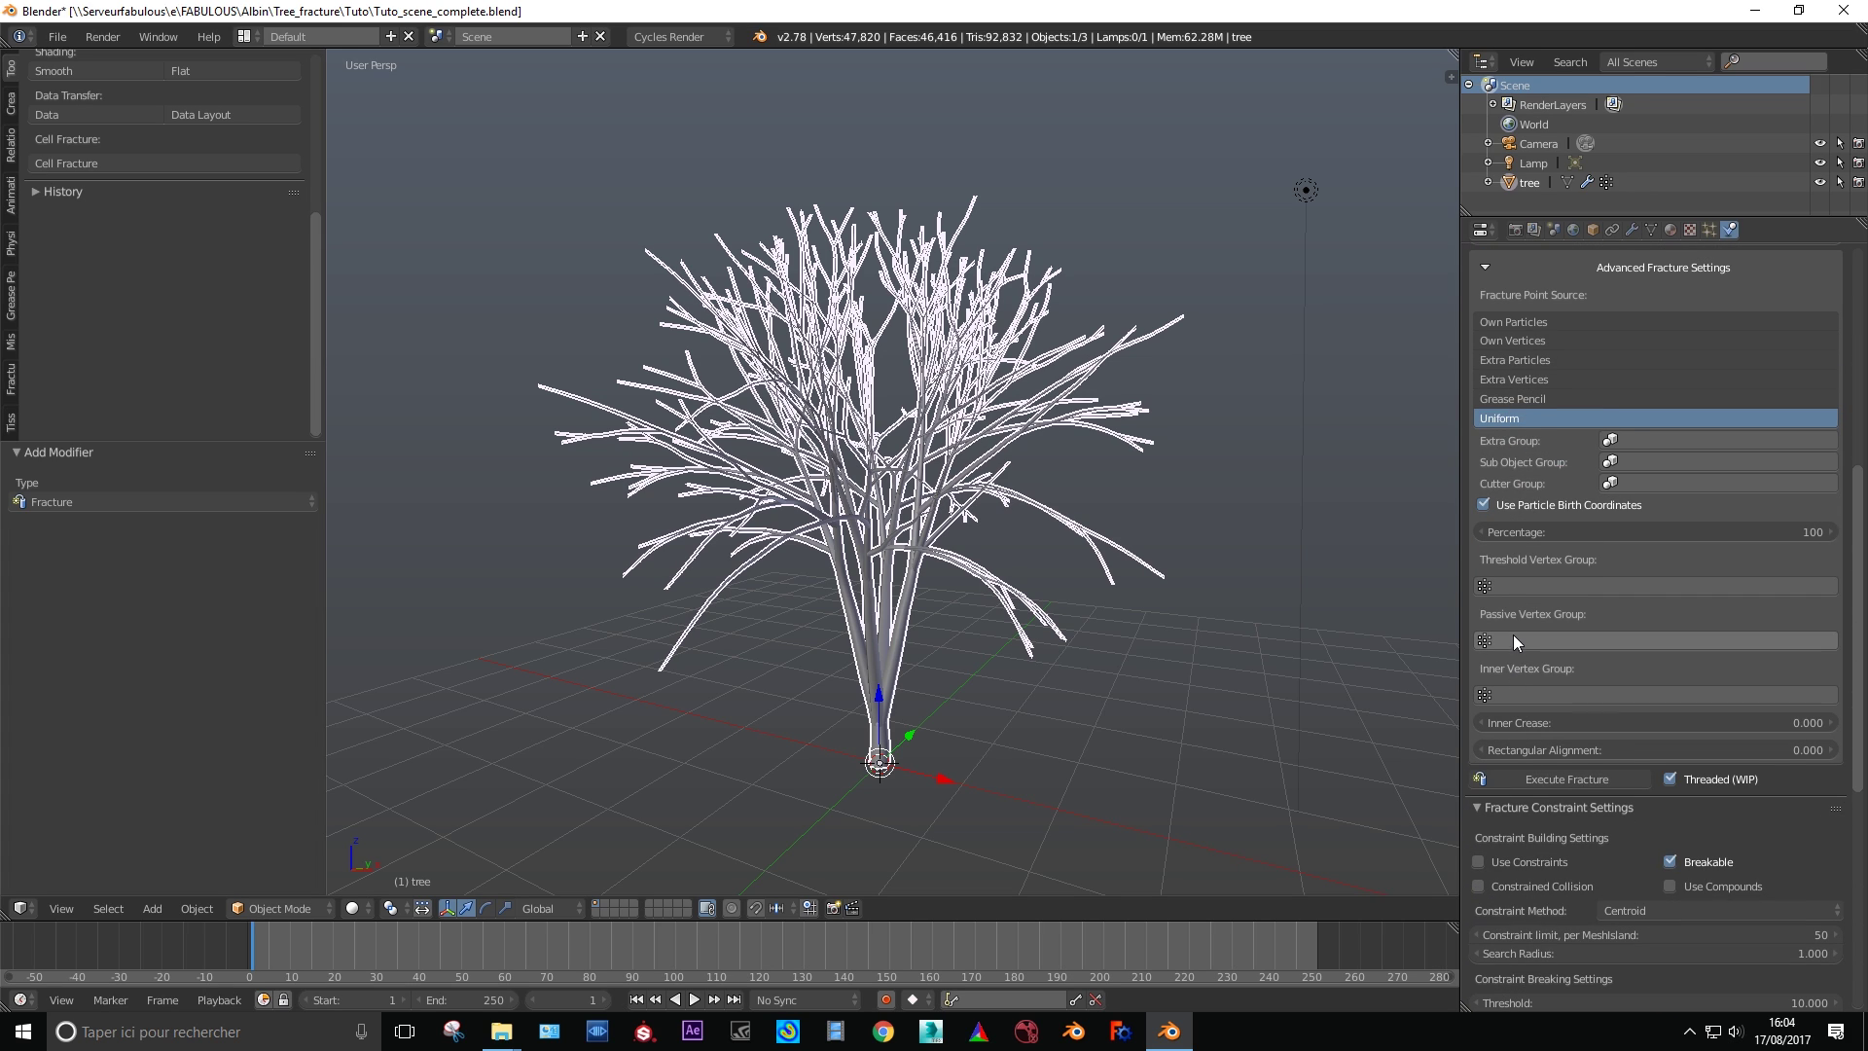
pyautogui.click(1514, 640)
pyautogui.click(1514, 706)
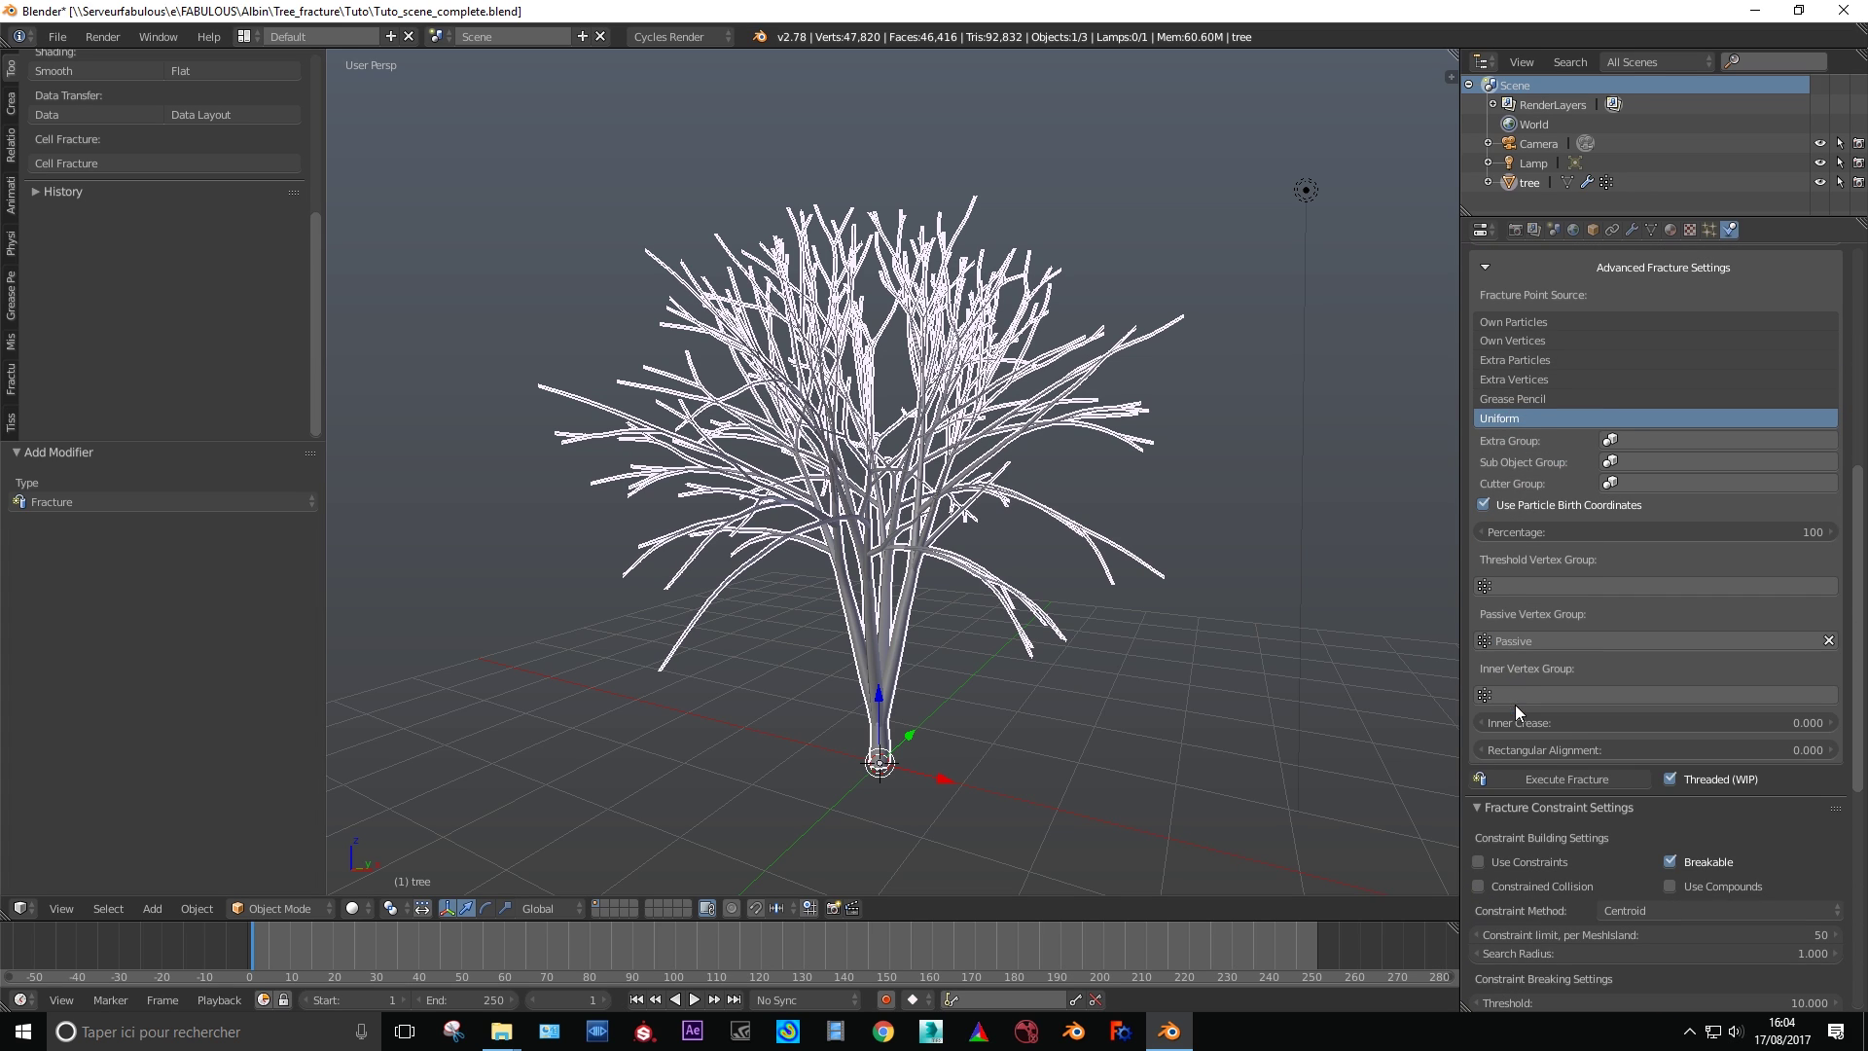
pyautogui.click(1520, 587)
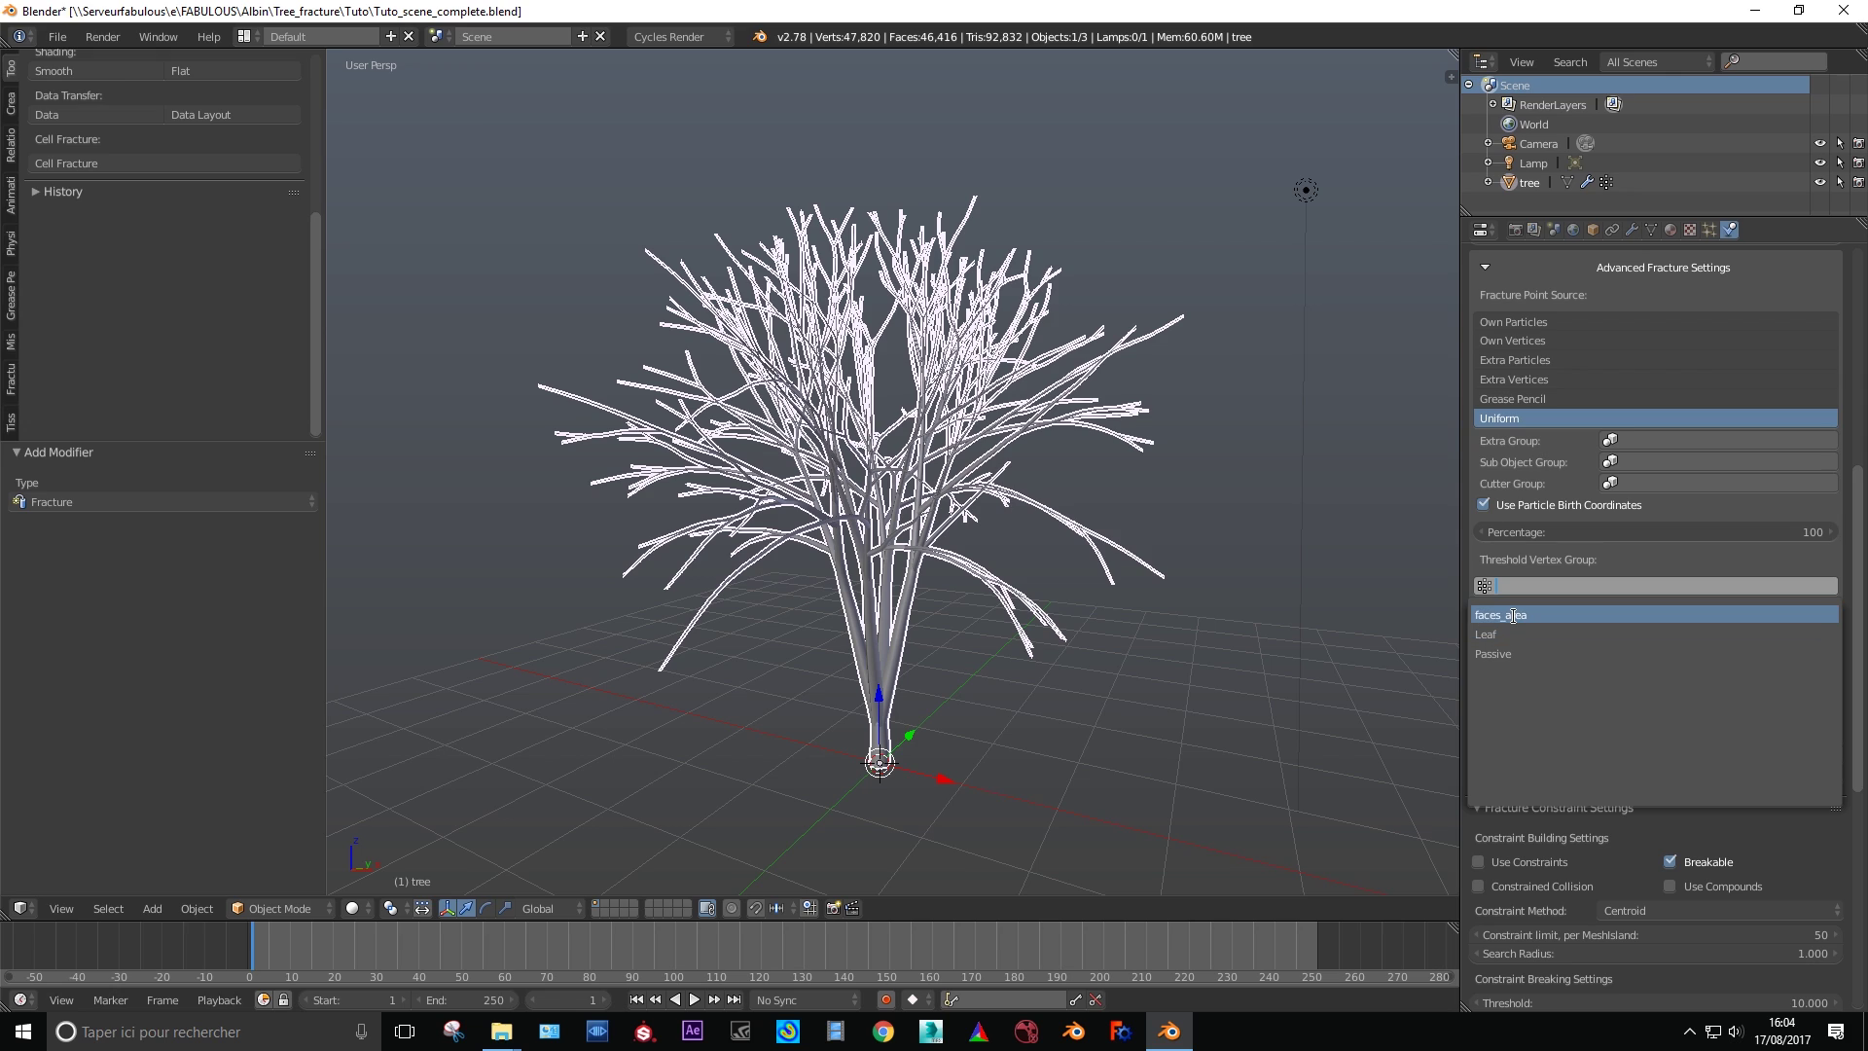
pyautogui.click(1514, 615)
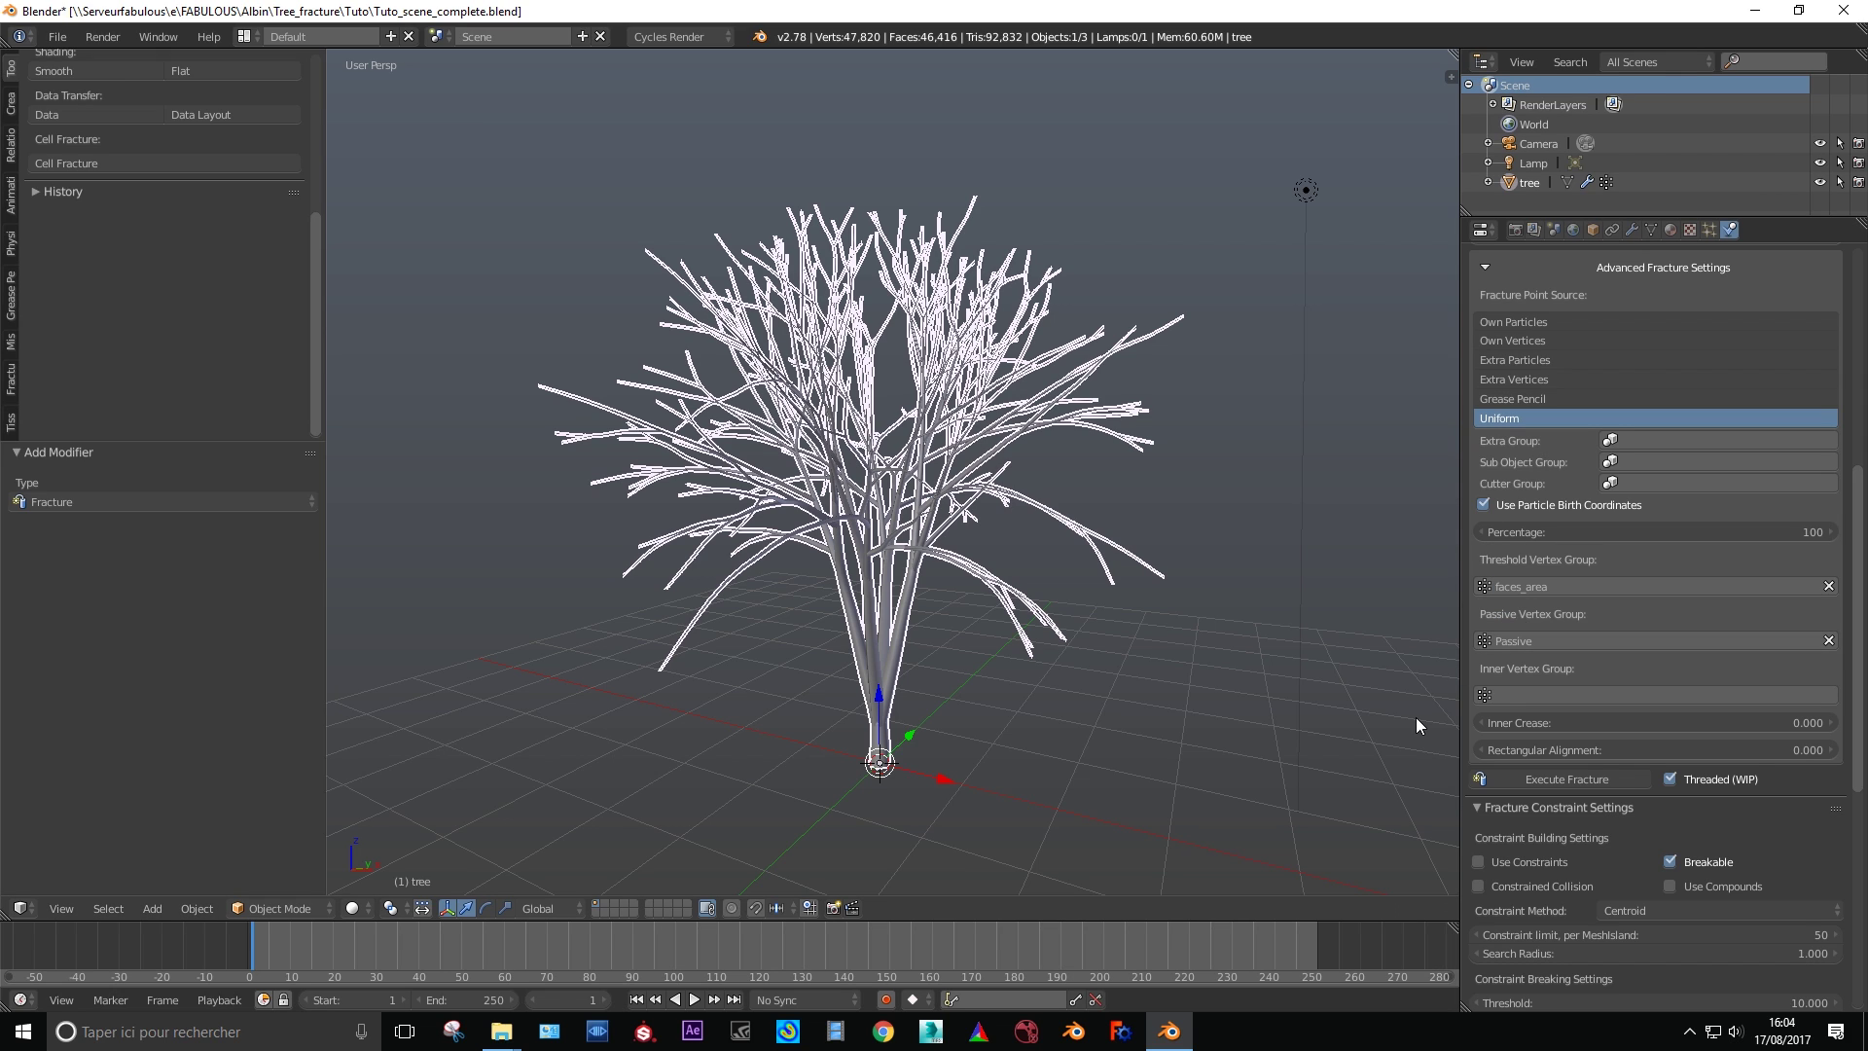
# - Save the file and execute the fracture on the tree
pyautogui.hotkey('ctrl', 's')
pyautogui.click(1093, 563)
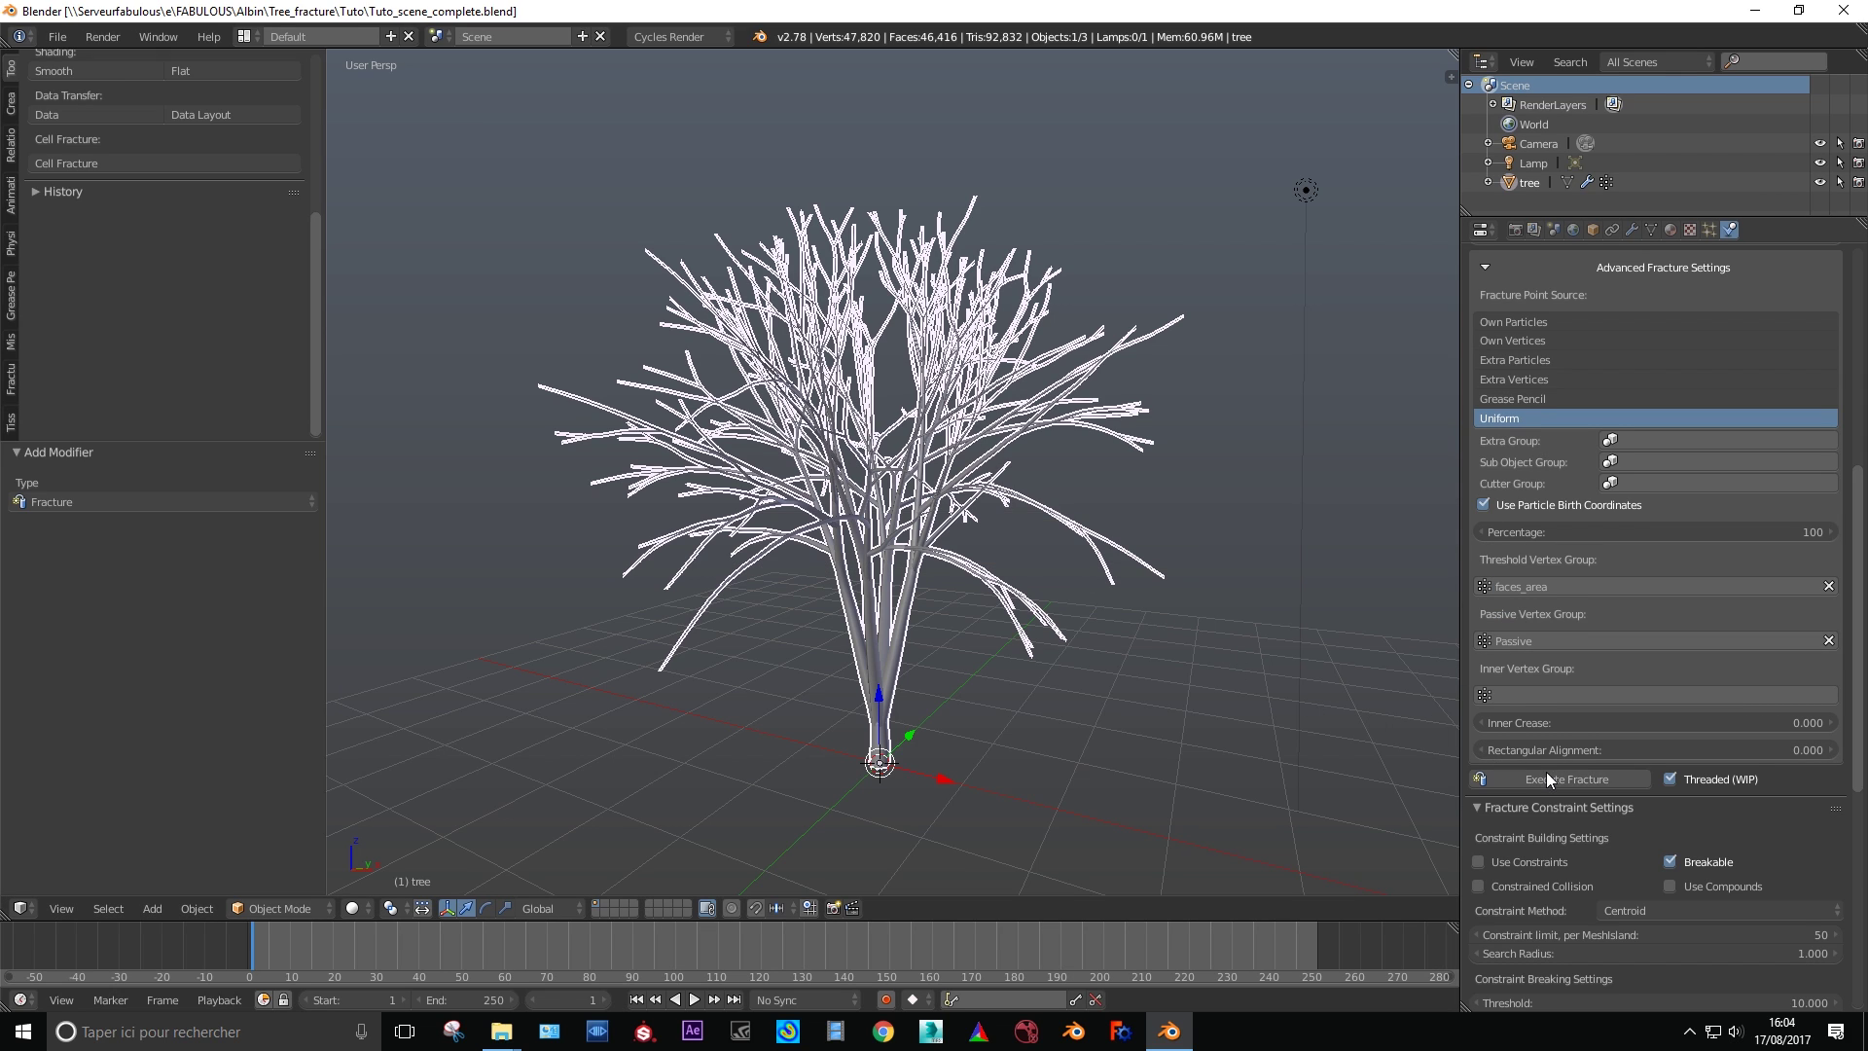
pyautogui.scroll(-5, 1541, 700)
pyautogui.click(1534, 586)
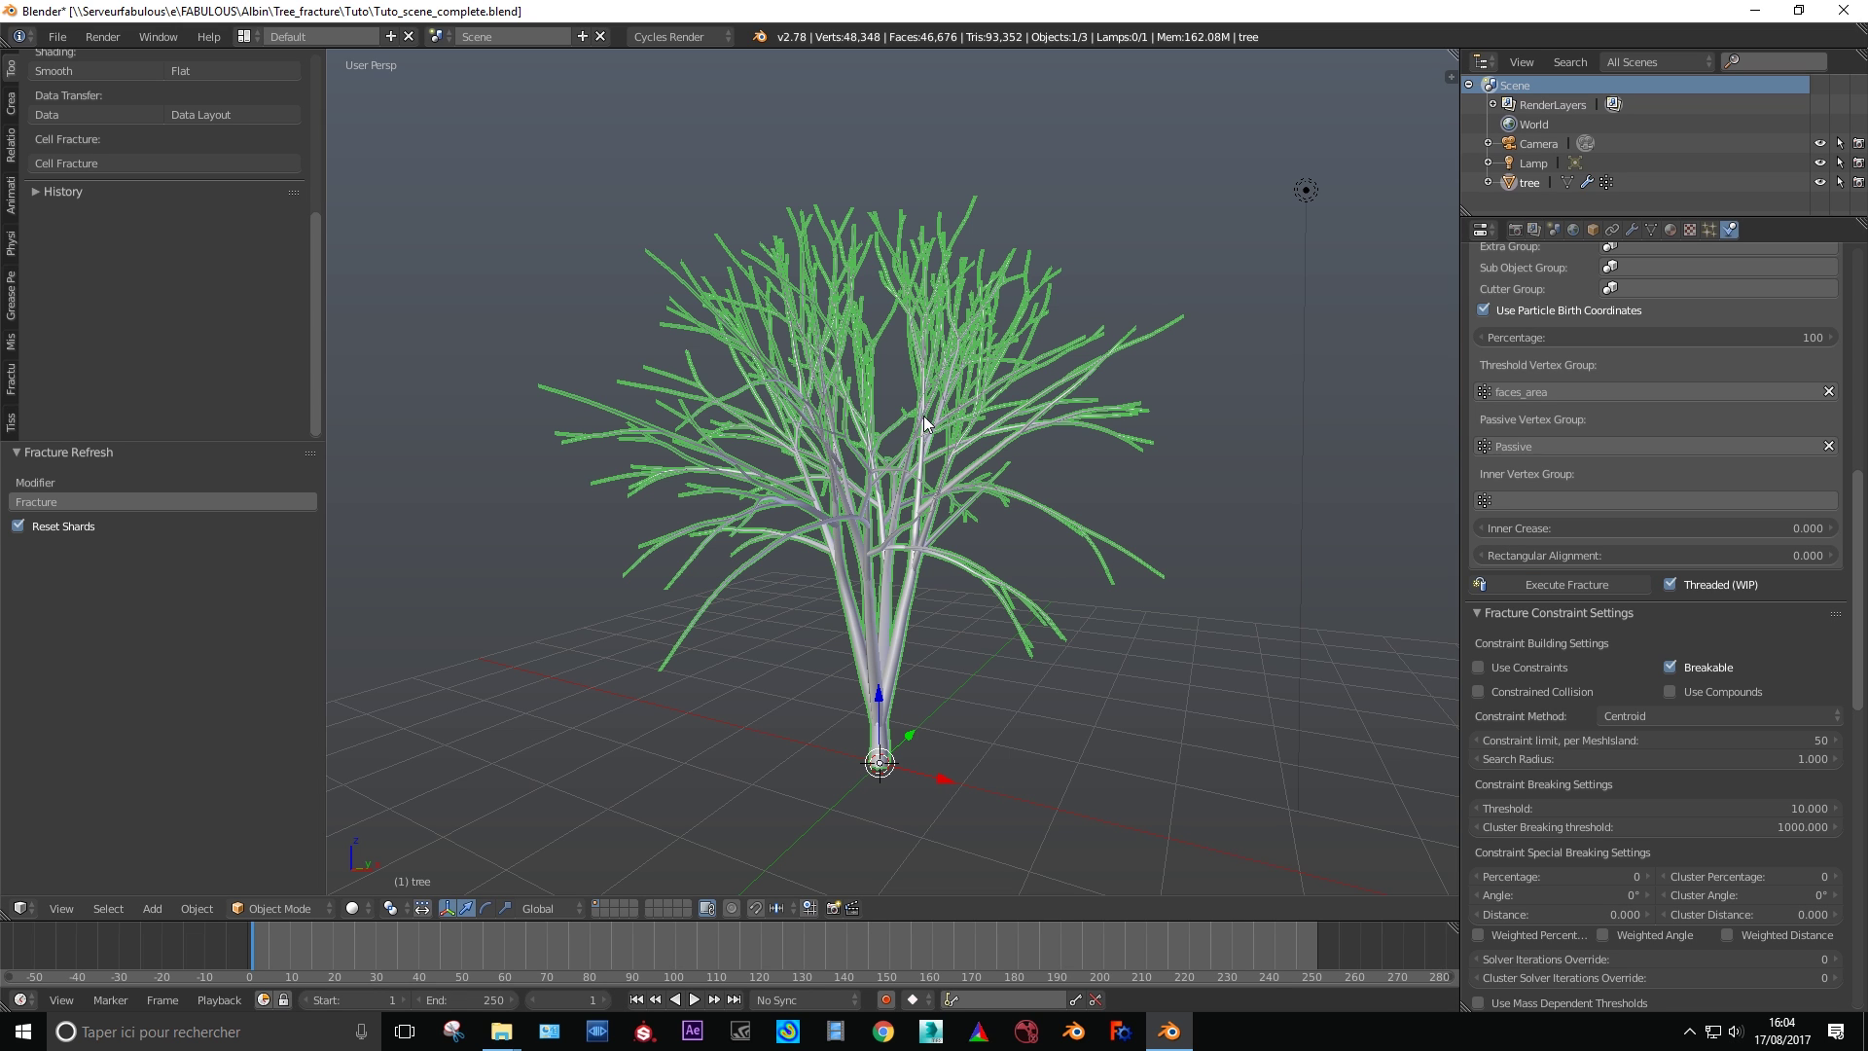
# - Rewind to the start frame and save the file
pyautogui.moveTo(945, 428); pyautogui.dragTo(778, 547, button='middle')
pyautogui.press('Left')
pyautogui.hotkey('ctrl', 's')
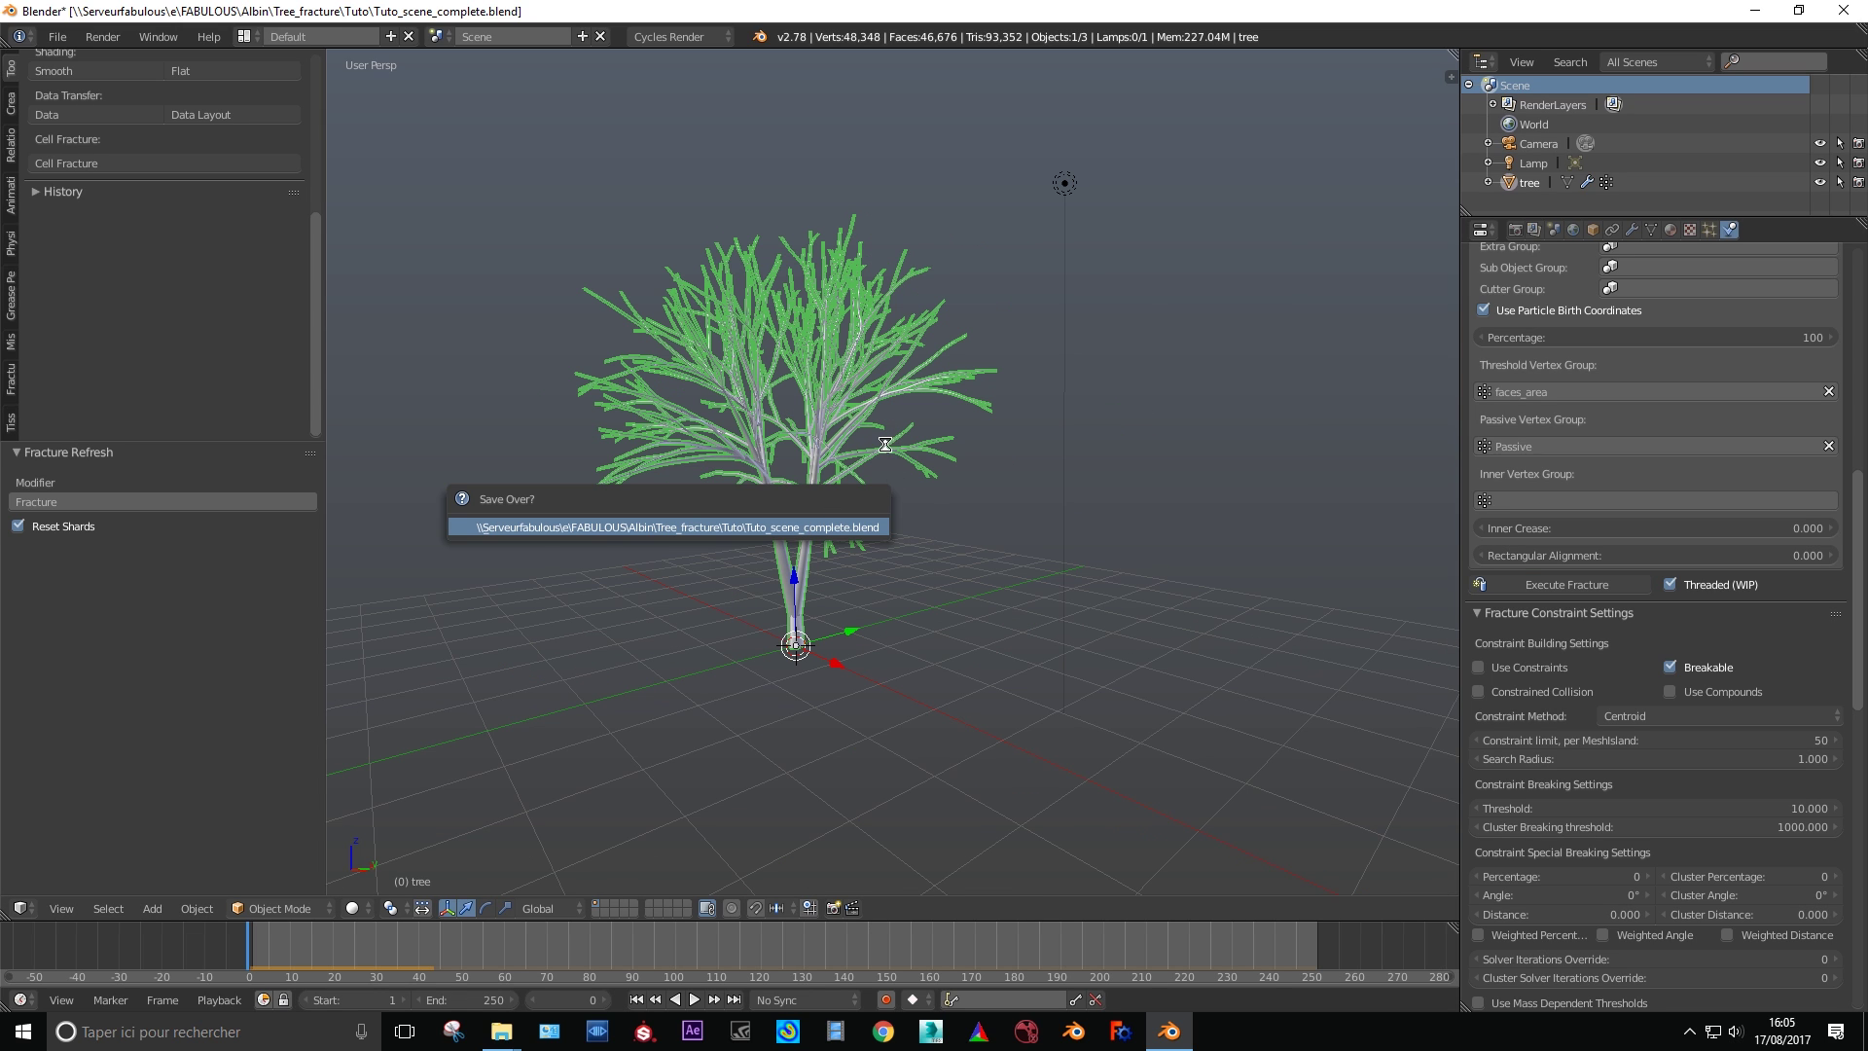
pyautogui.press('Return')
# - Add a plane, scale it 8.1 in Edit Mode, and make it a passive rigid body
pyautogui.hotkey('shift', 'a')
pyautogui.click(875, 447)
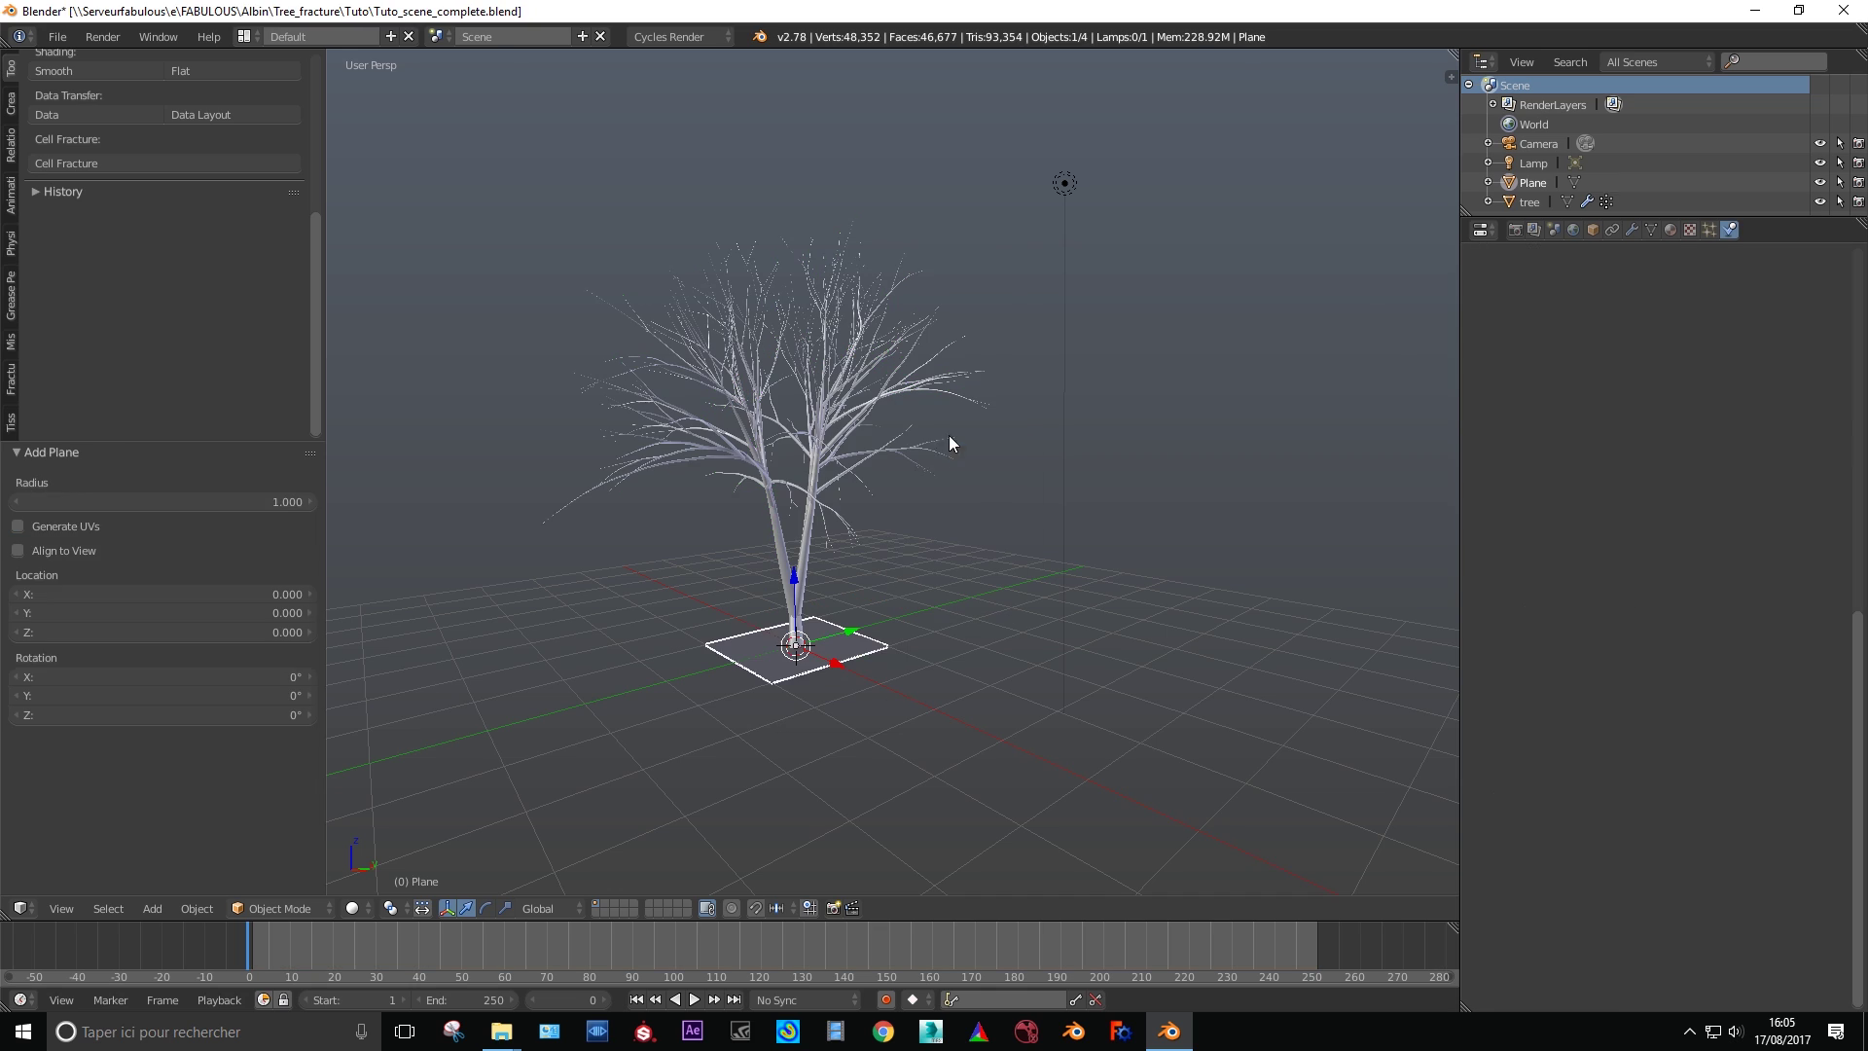
pyautogui.press('Tab')
pyautogui.press('s')
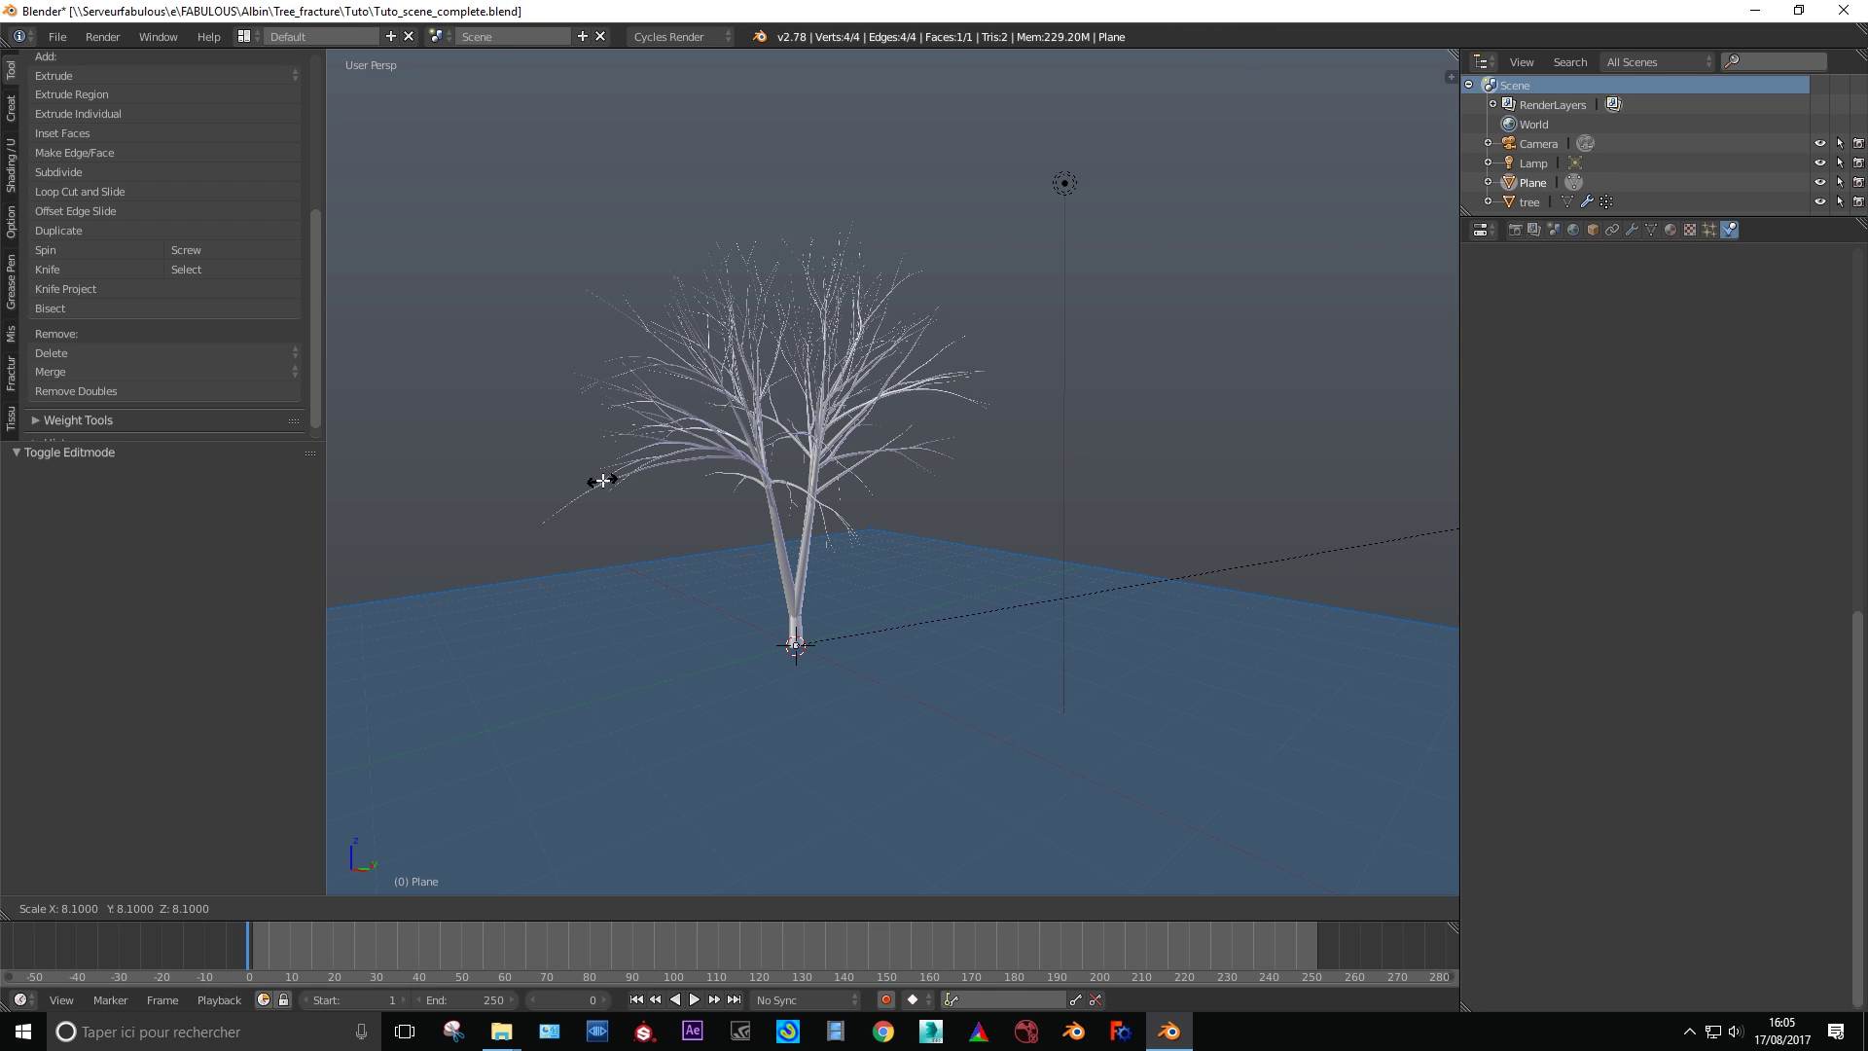
pyautogui.click(589, 491)
pyautogui.press('Tab')
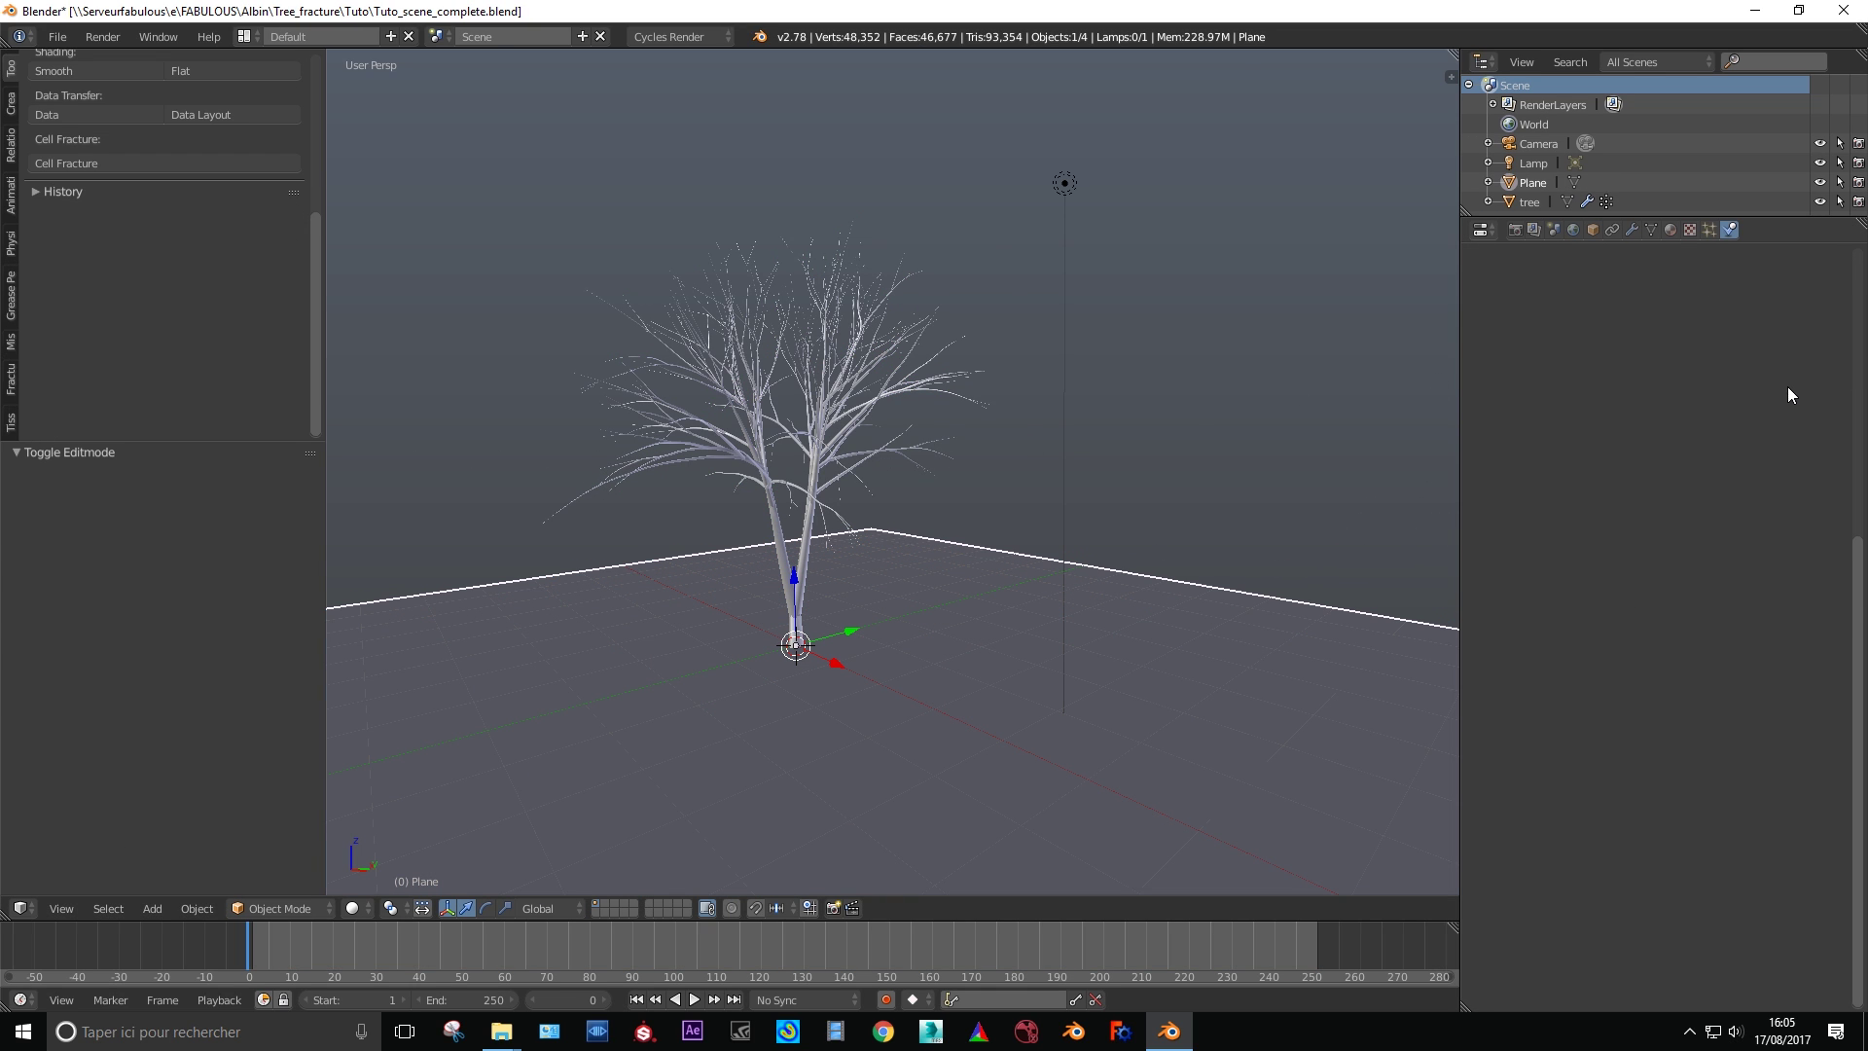
pyautogui.click(11, 248)
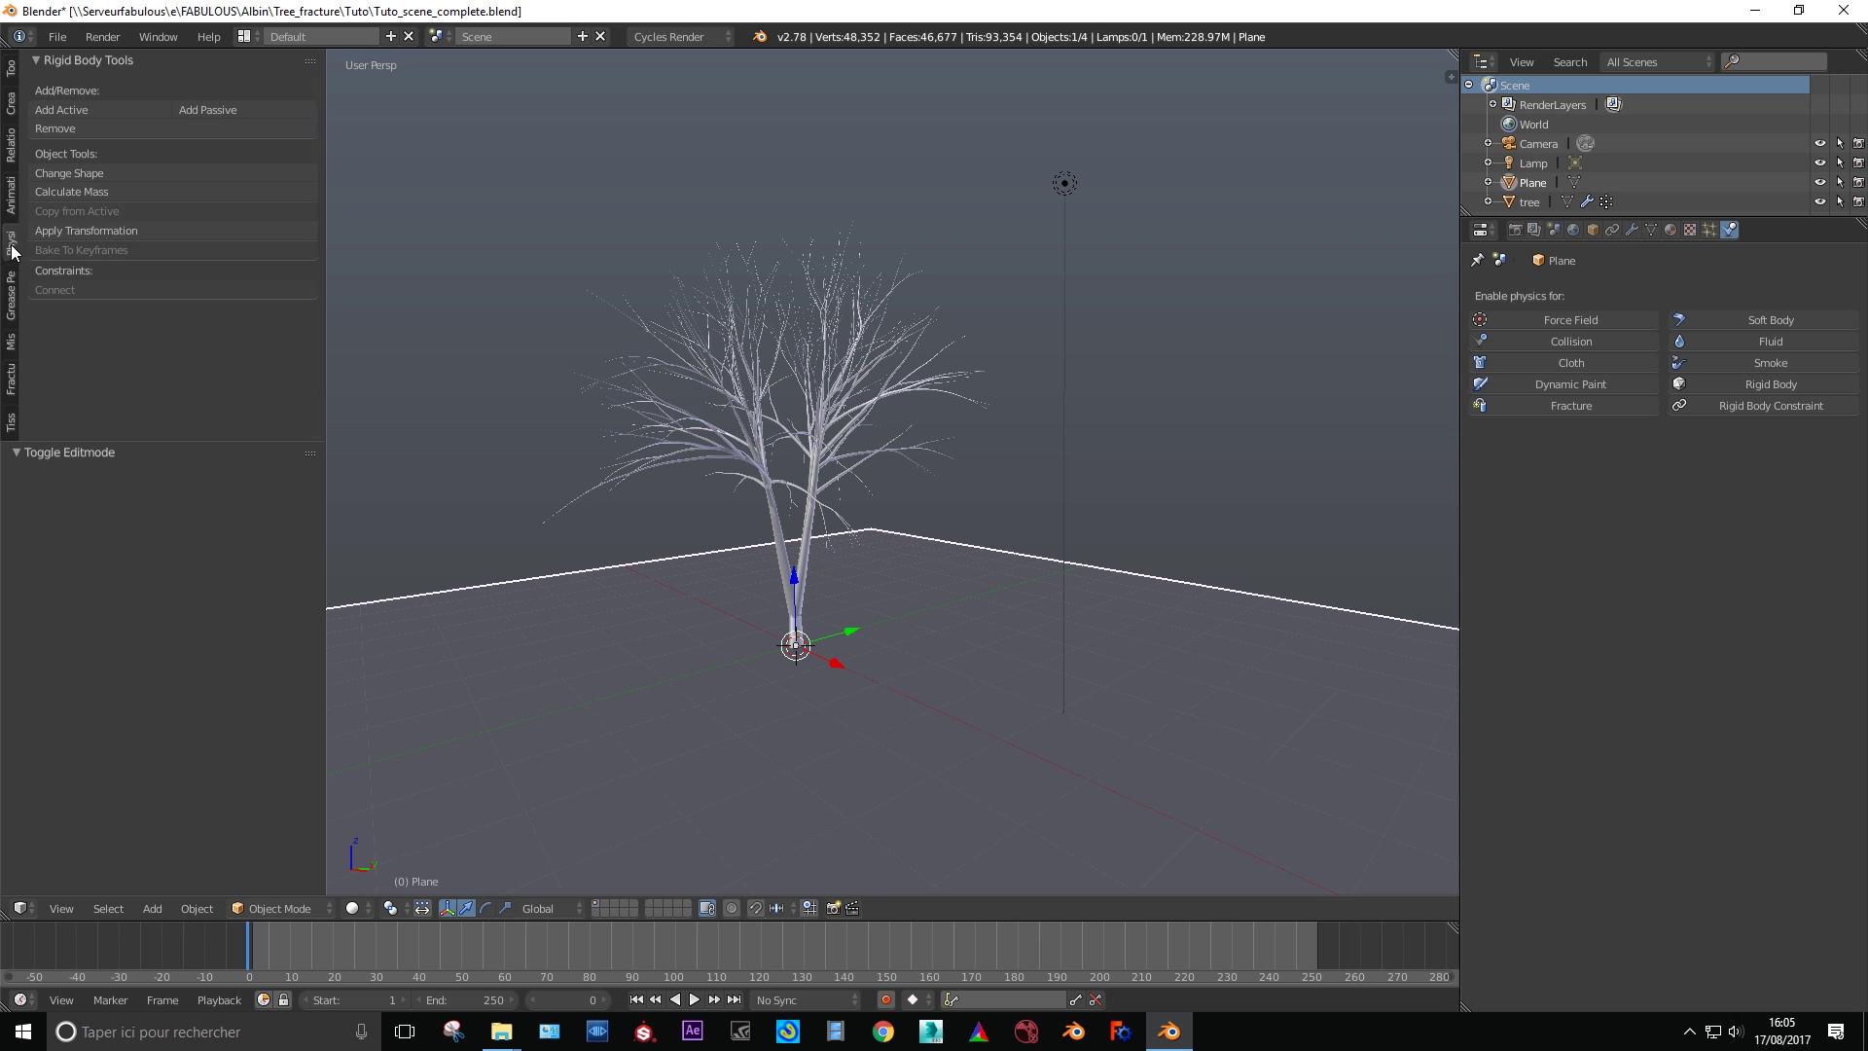
pyautogui.click(191, 109)
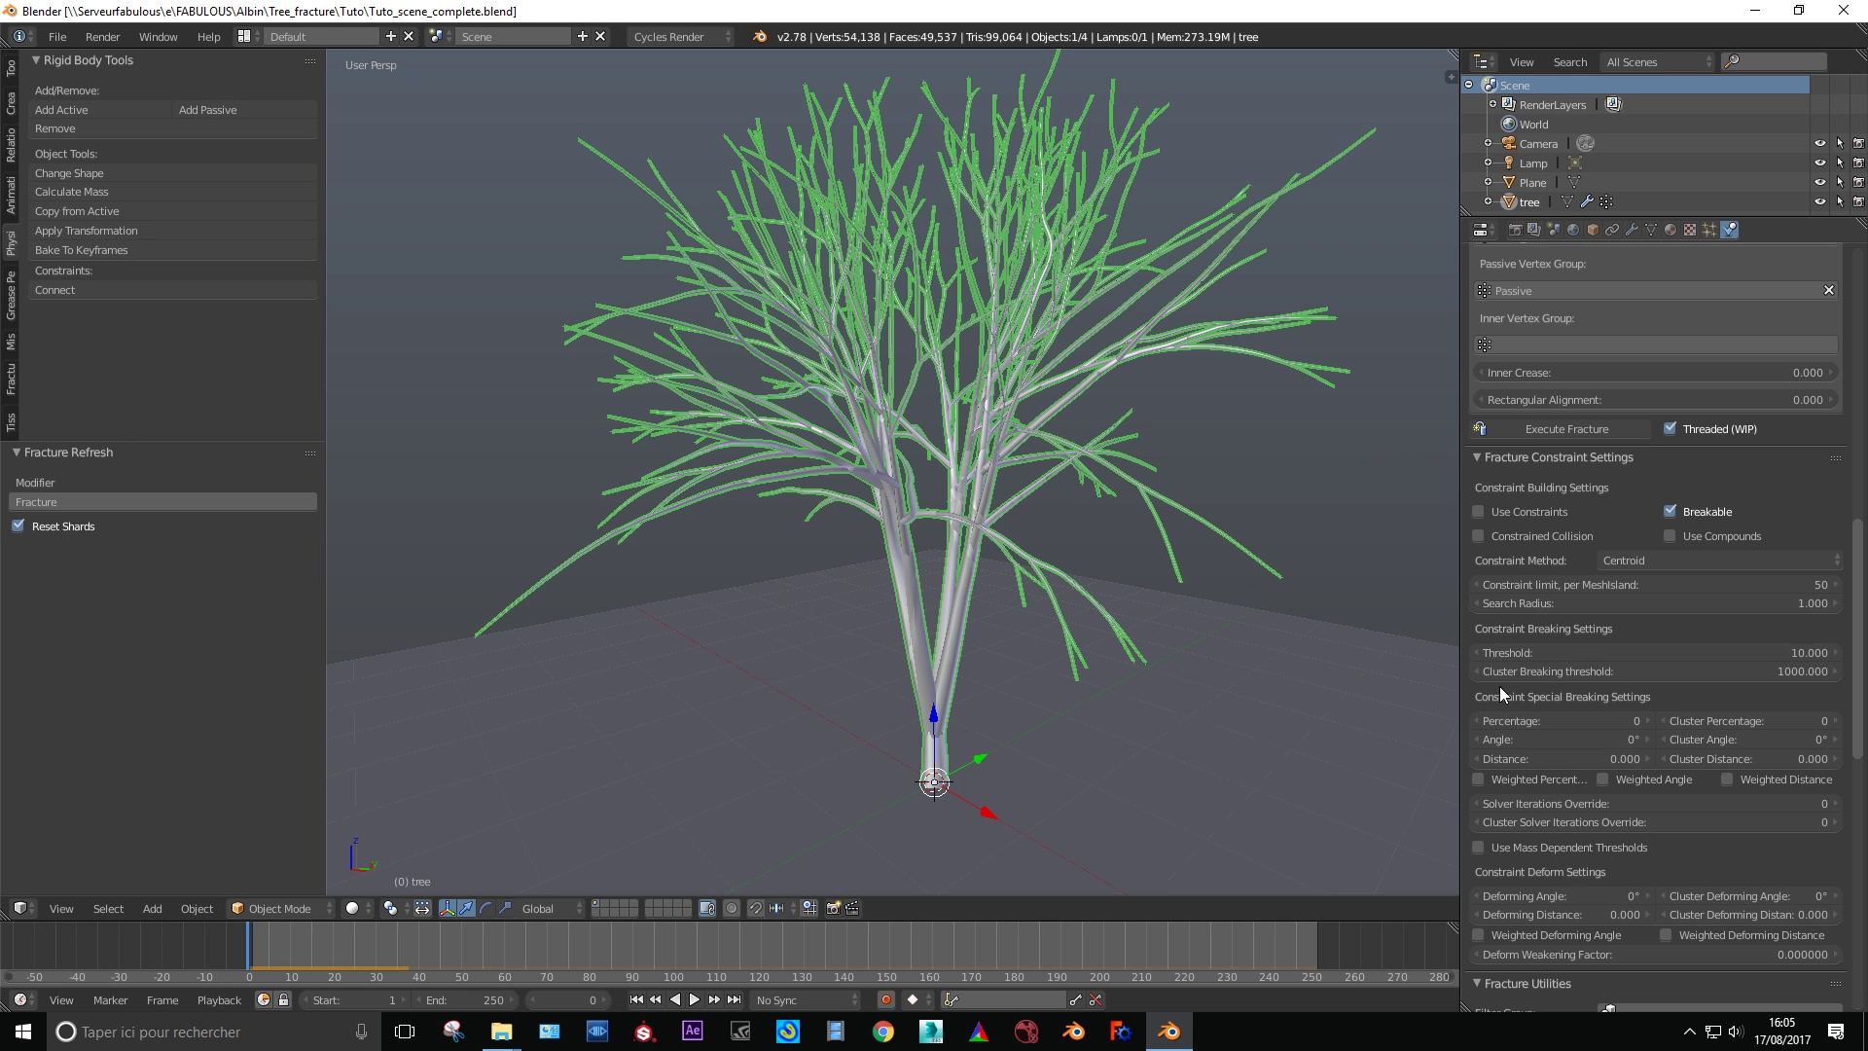
# - Enable fracture constraints with a limit of 10 per island, then save
pyautogui.click(1477, 511)
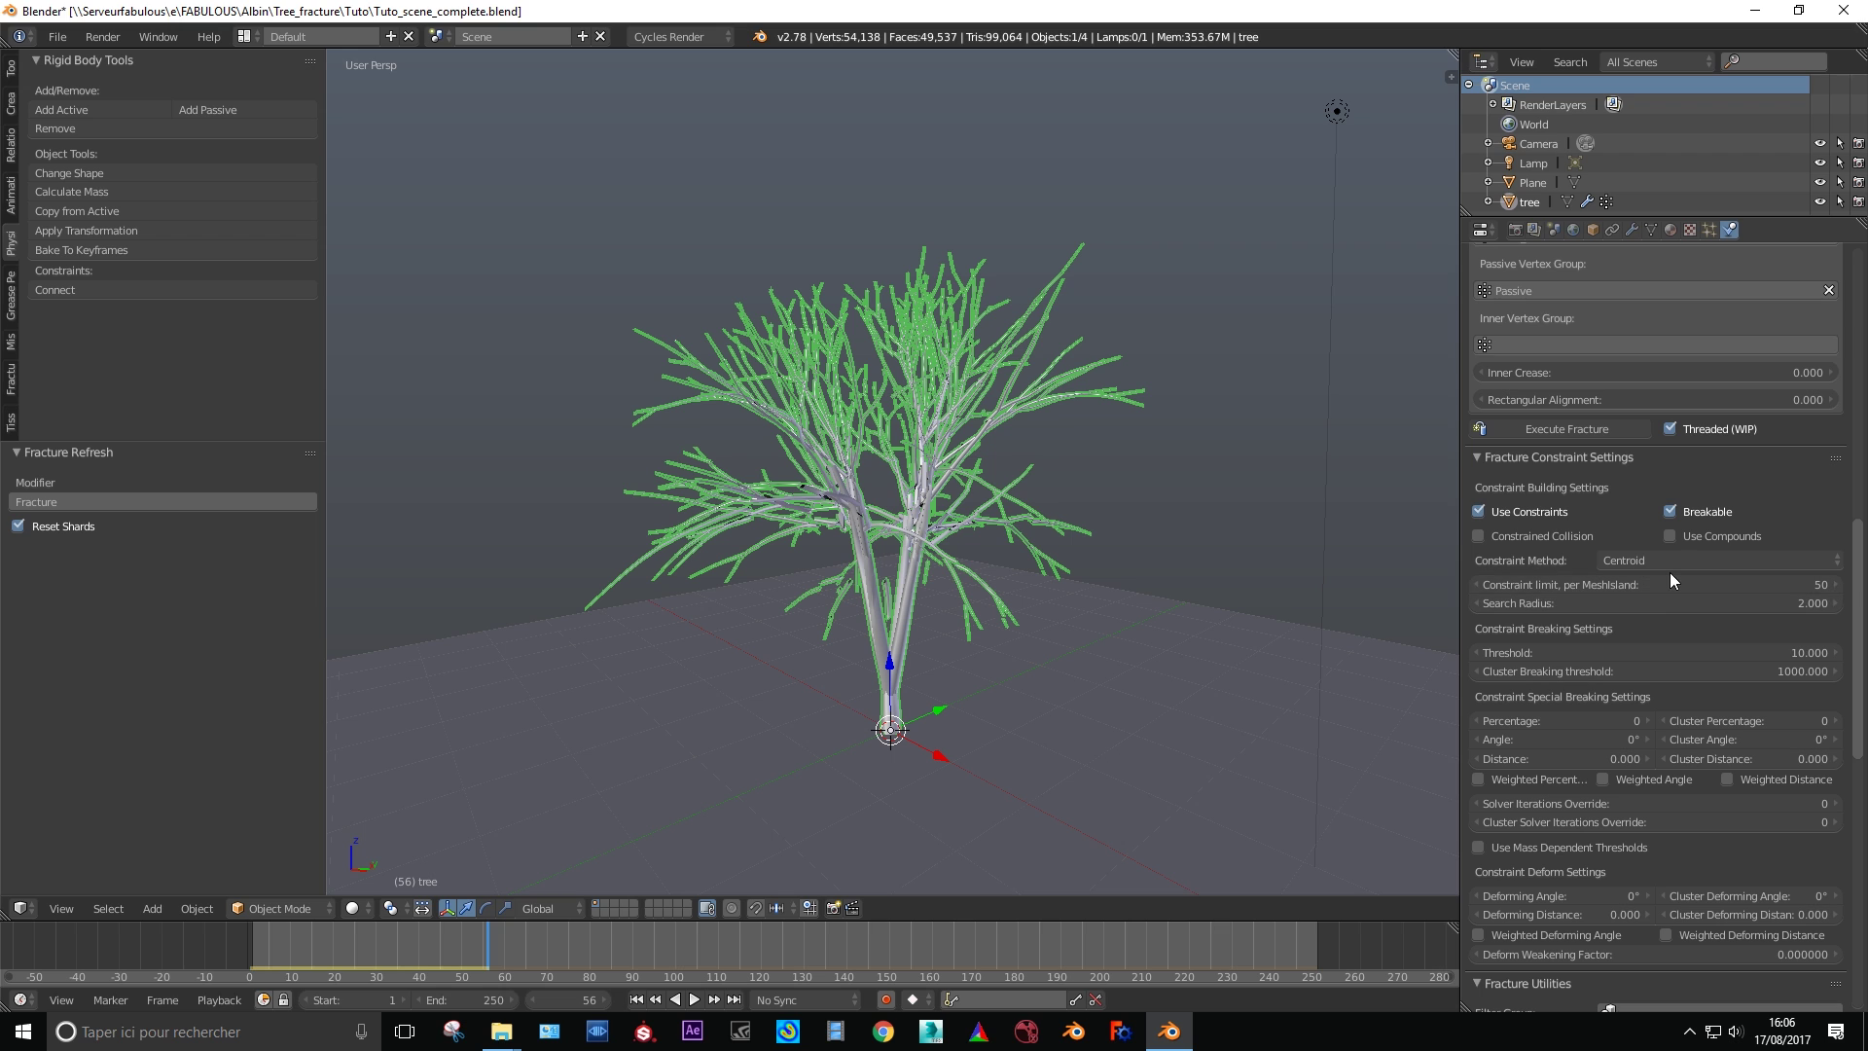
pyautogui.click(1670, 583)
pyautogui.write('10')
pyautogui.press('Return')
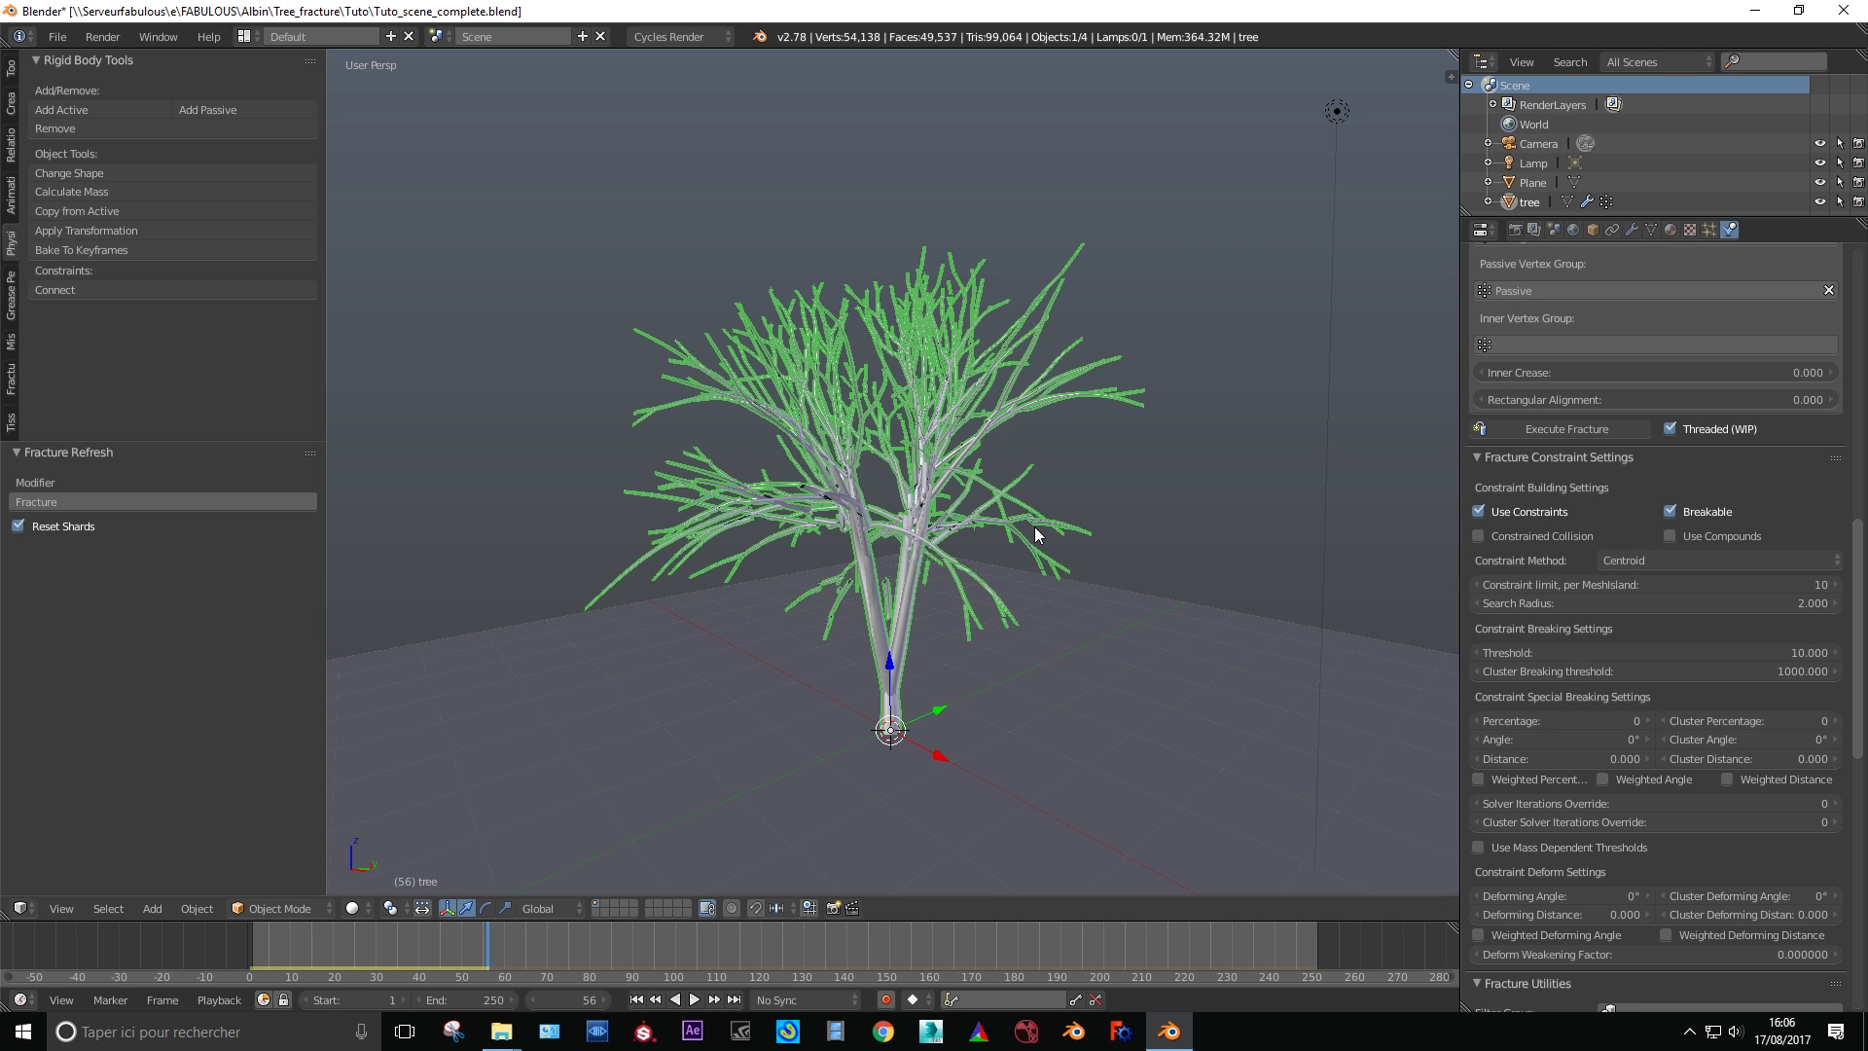
pyautogui.hotkey('ctrl', 's')
pyautogui.press('Return')
# - Play the simulation from the first frame, then turn on Weighted Percentage
pyautogui.click(243, 937)
pyautogui.hotkey('alt', 'a')
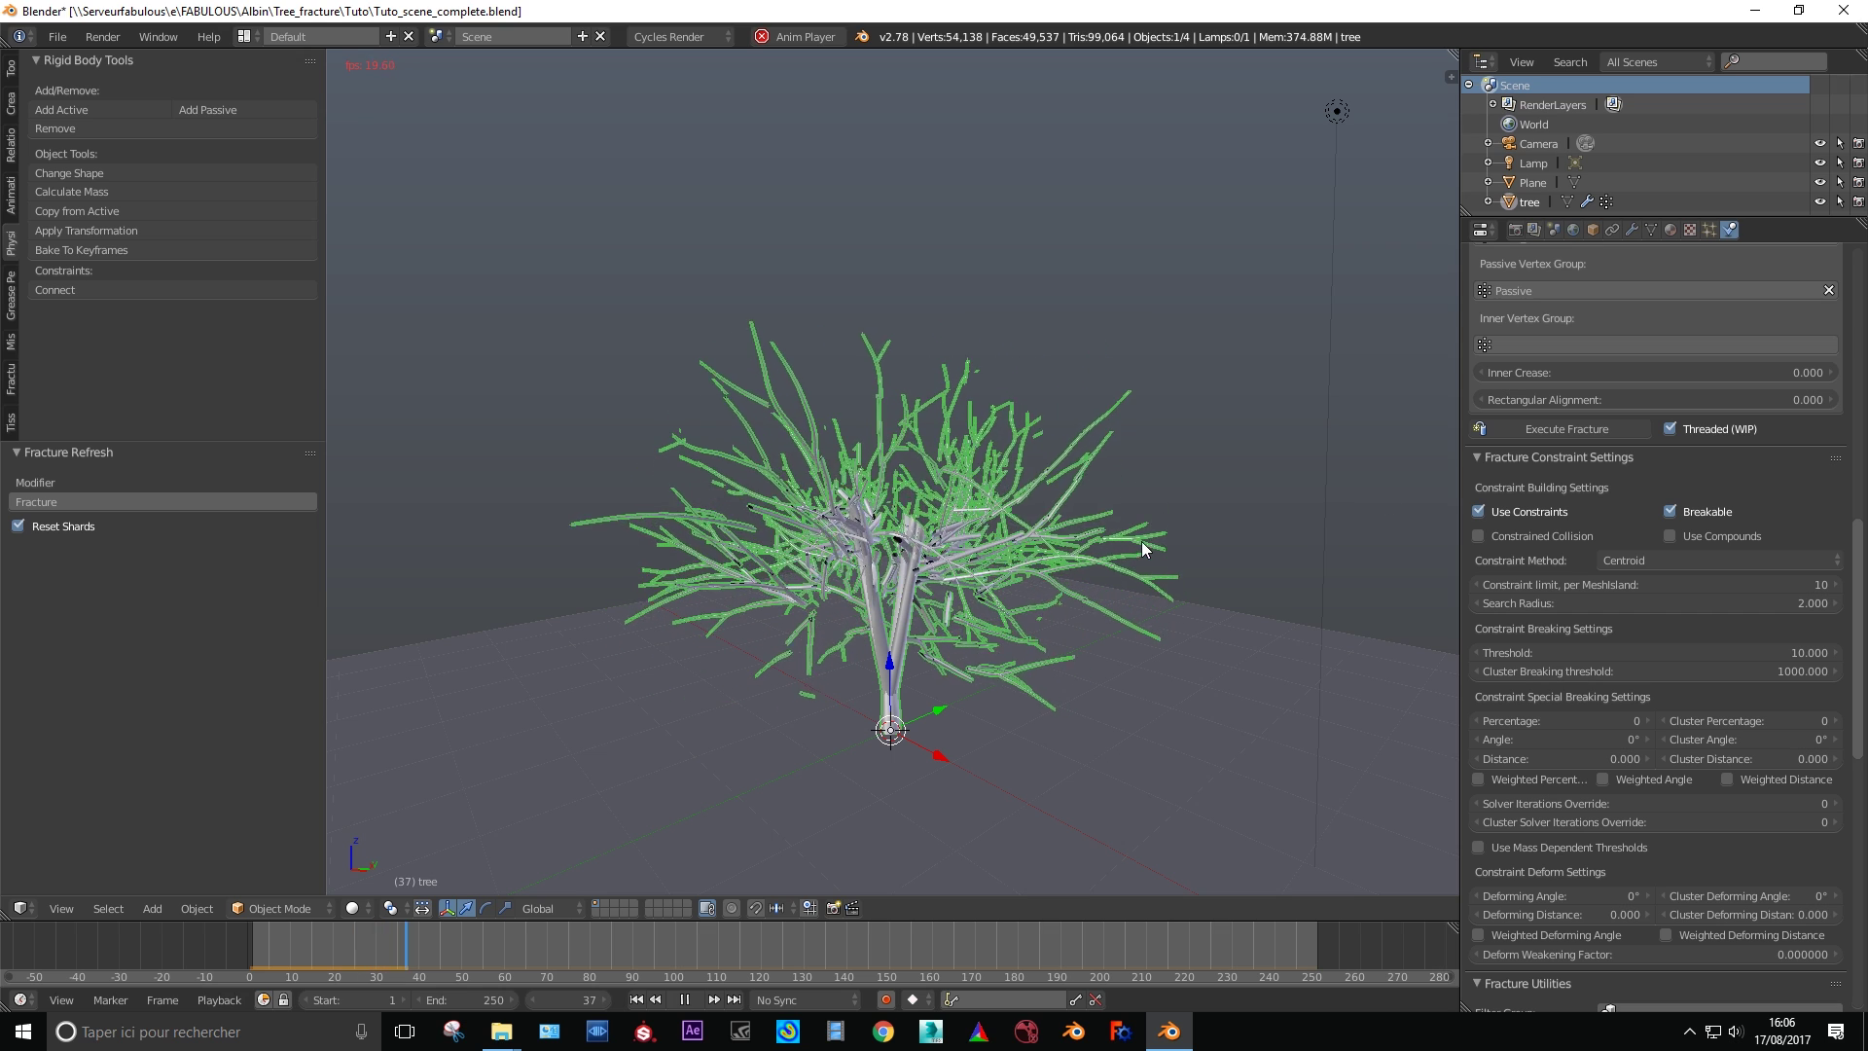
pyautogui.hotkey('alt', 'a')
pyautogui.click(1479, 779)
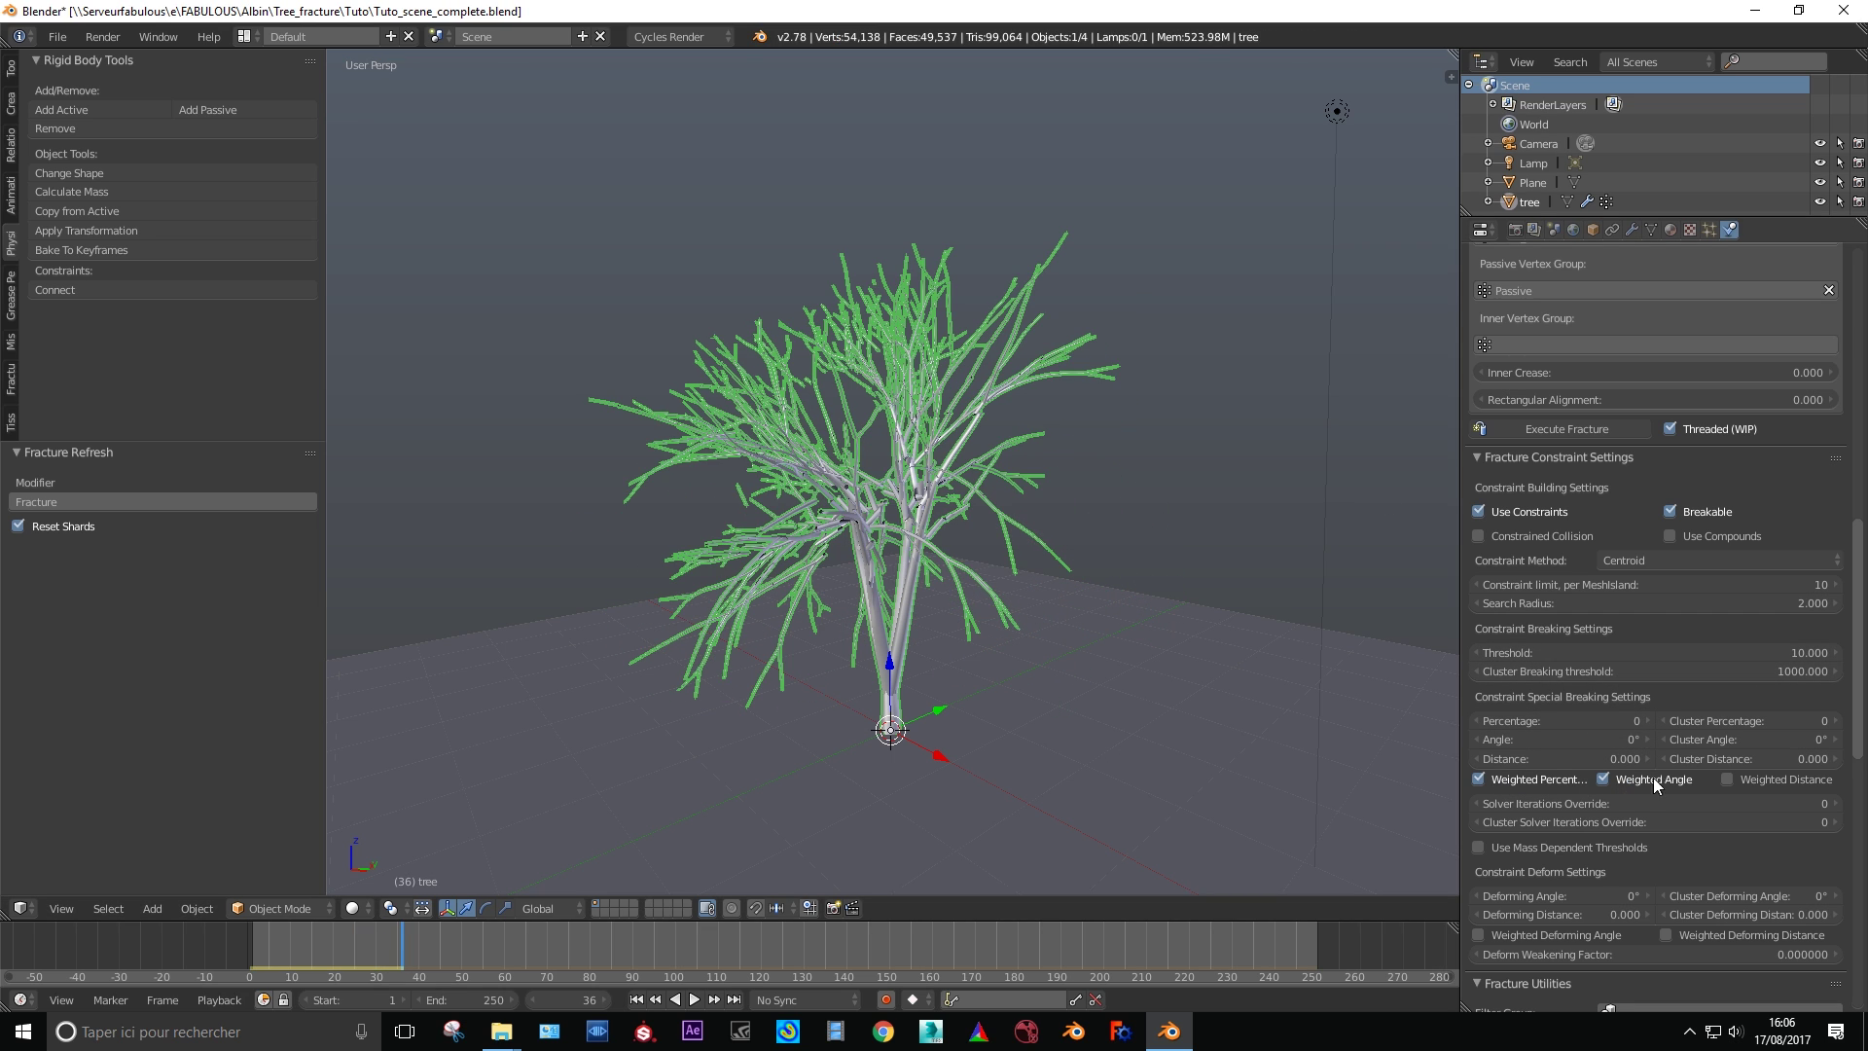
# - Turn on weighted distance breaking and set breaking angle 45° and cluster angle 35°
pyautogui.click(1761, 776)
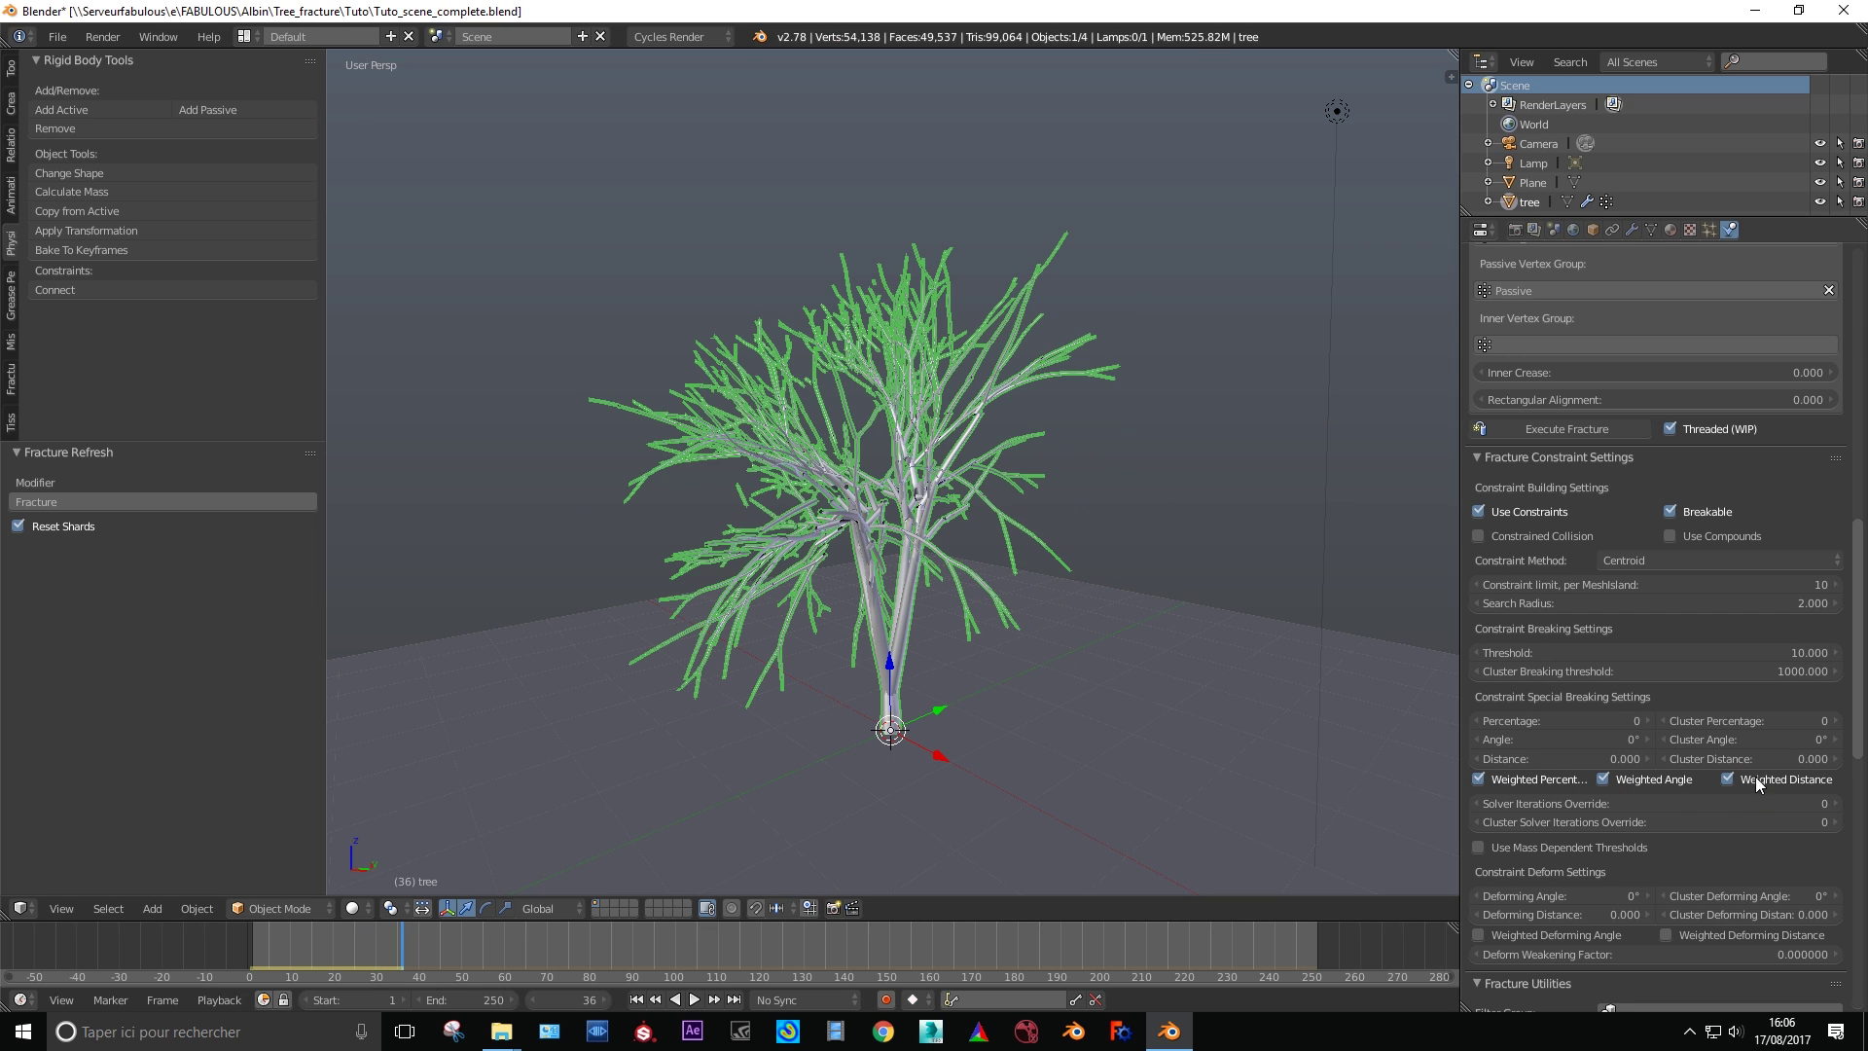
pyautogui.click(1563, 720)
pyautogui.press('Tab')
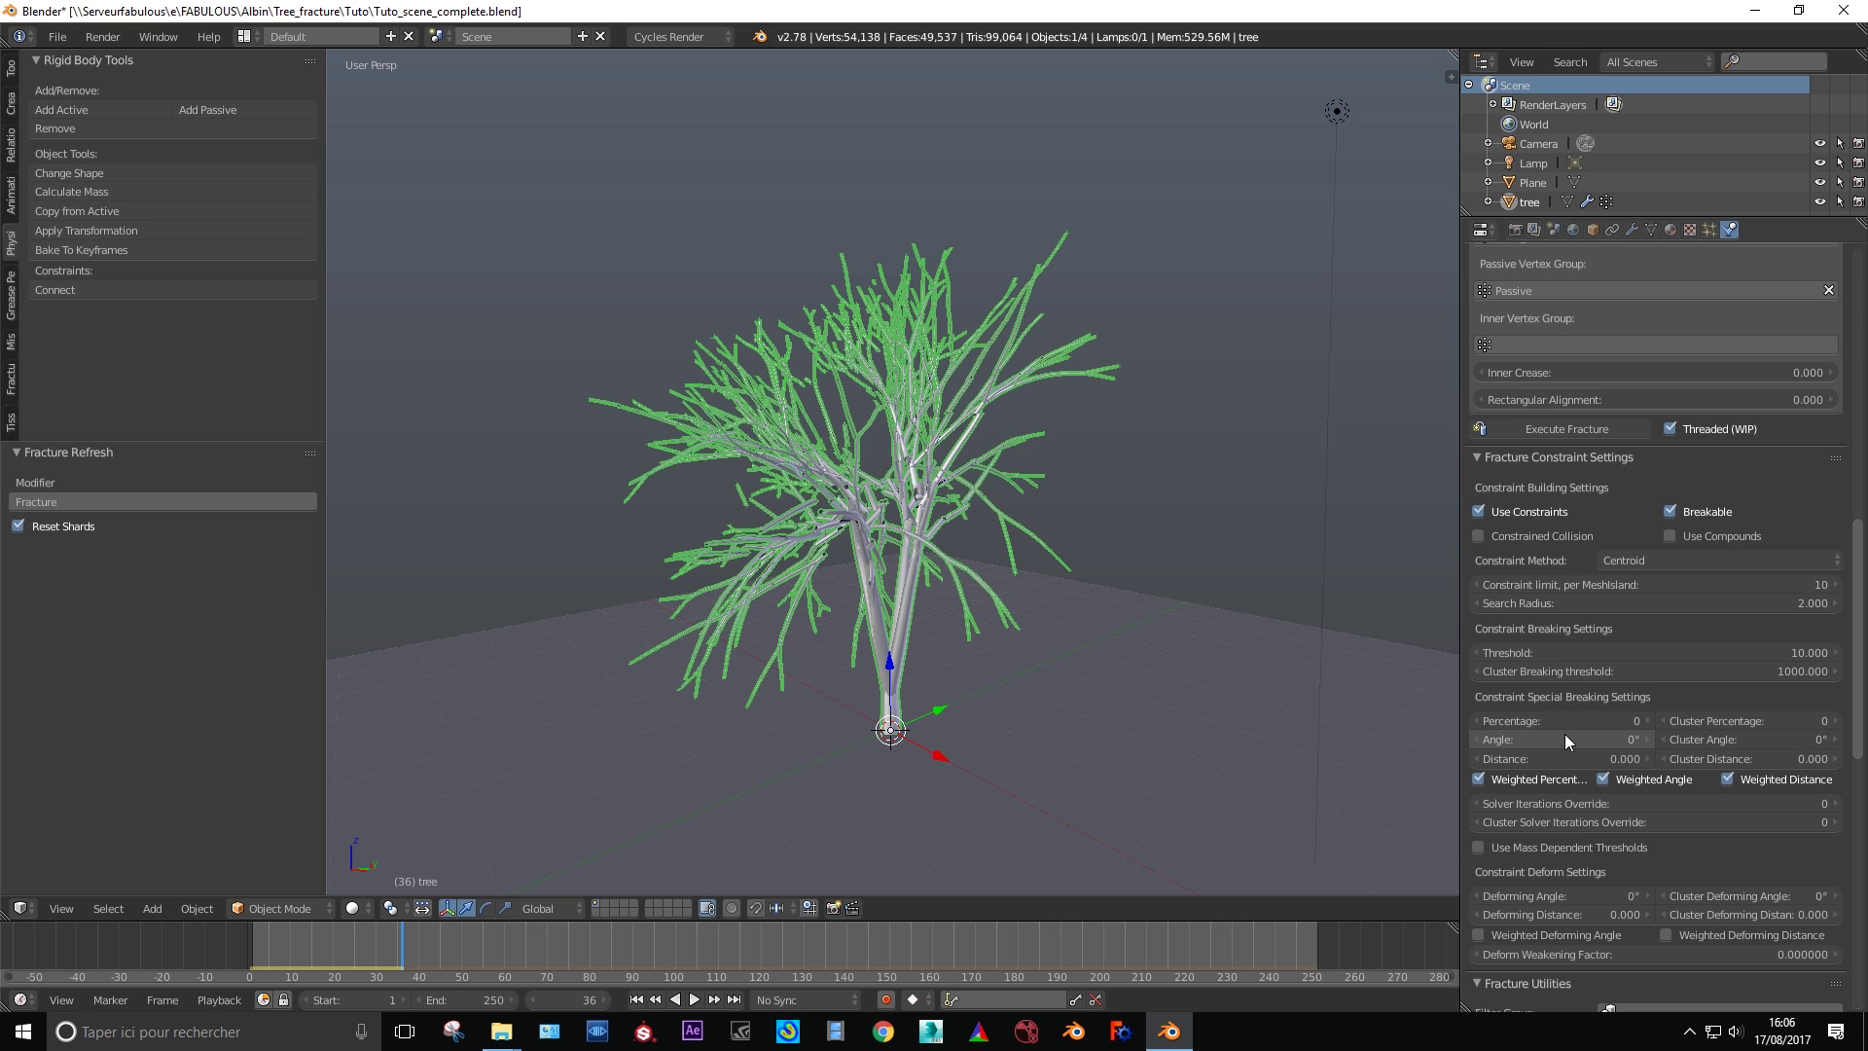
pyautogui.write('45')
pyautogui.press('Return')
pyautogui.click(1728, 738)
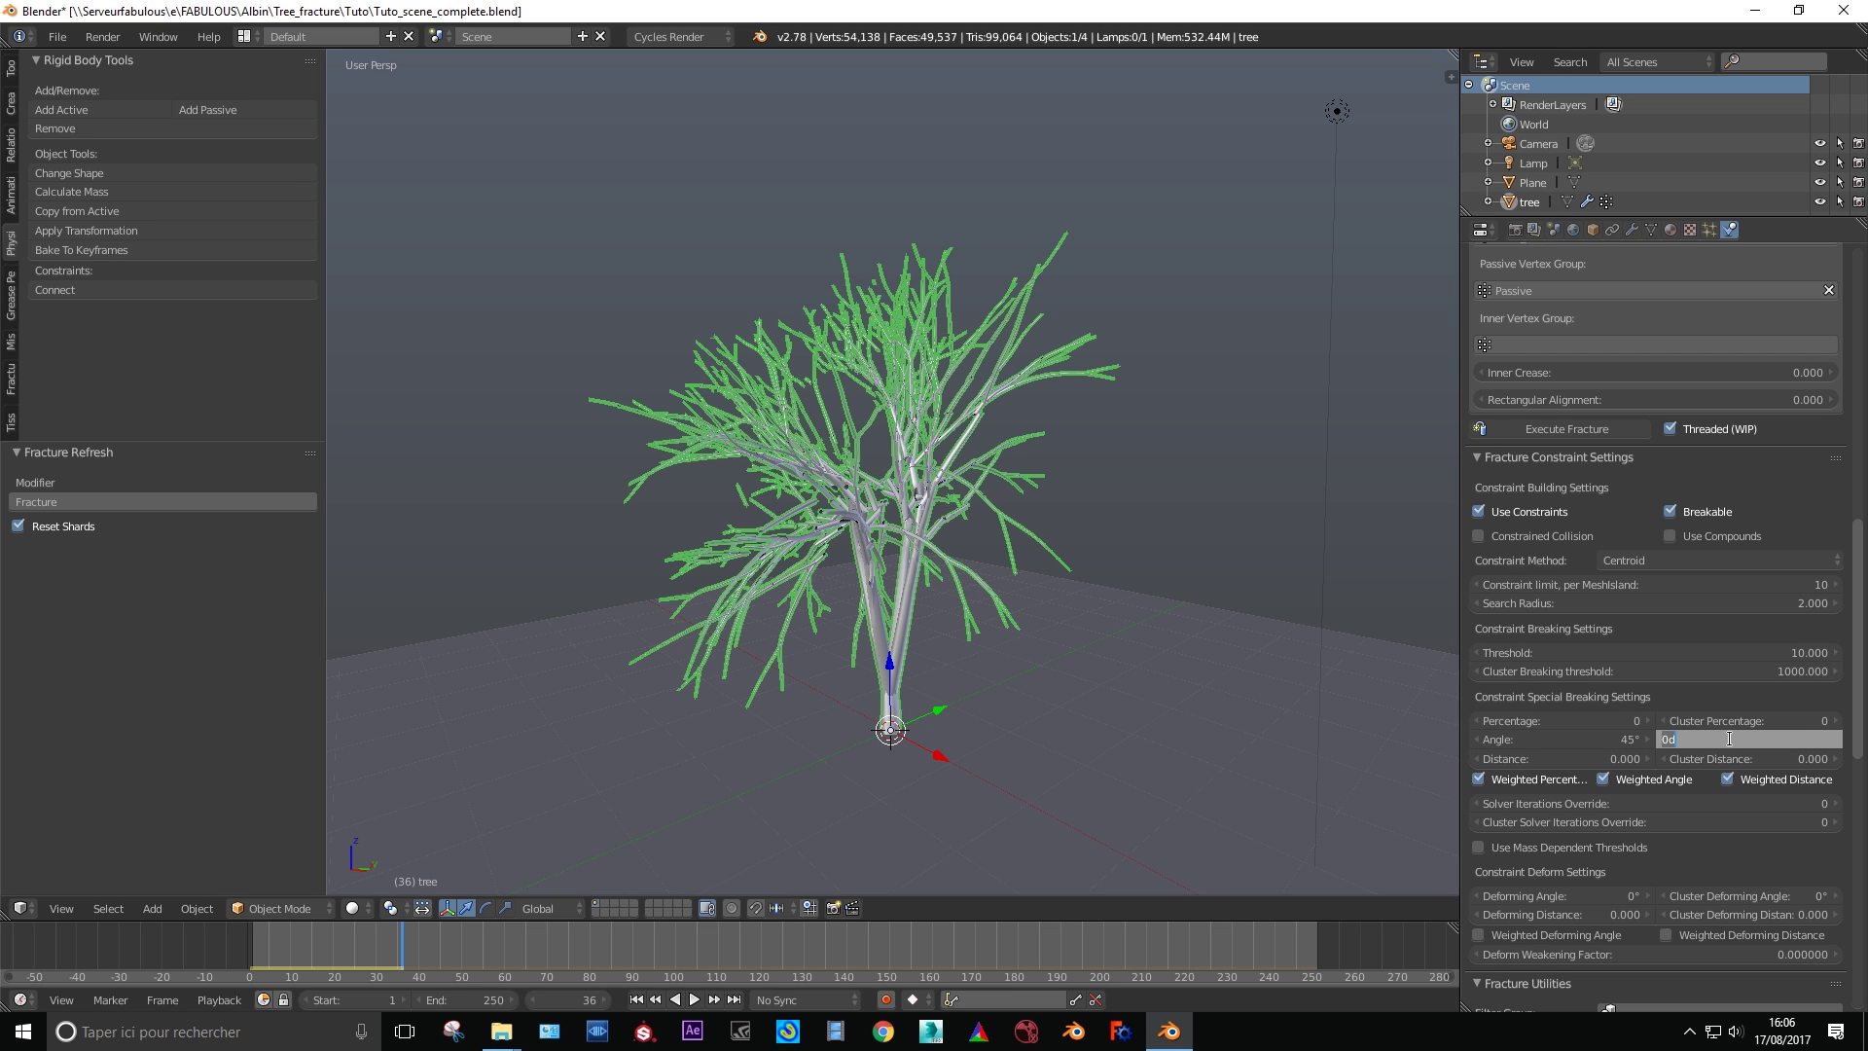
pyautogui.write('35')
pyautogui.press('Tab')
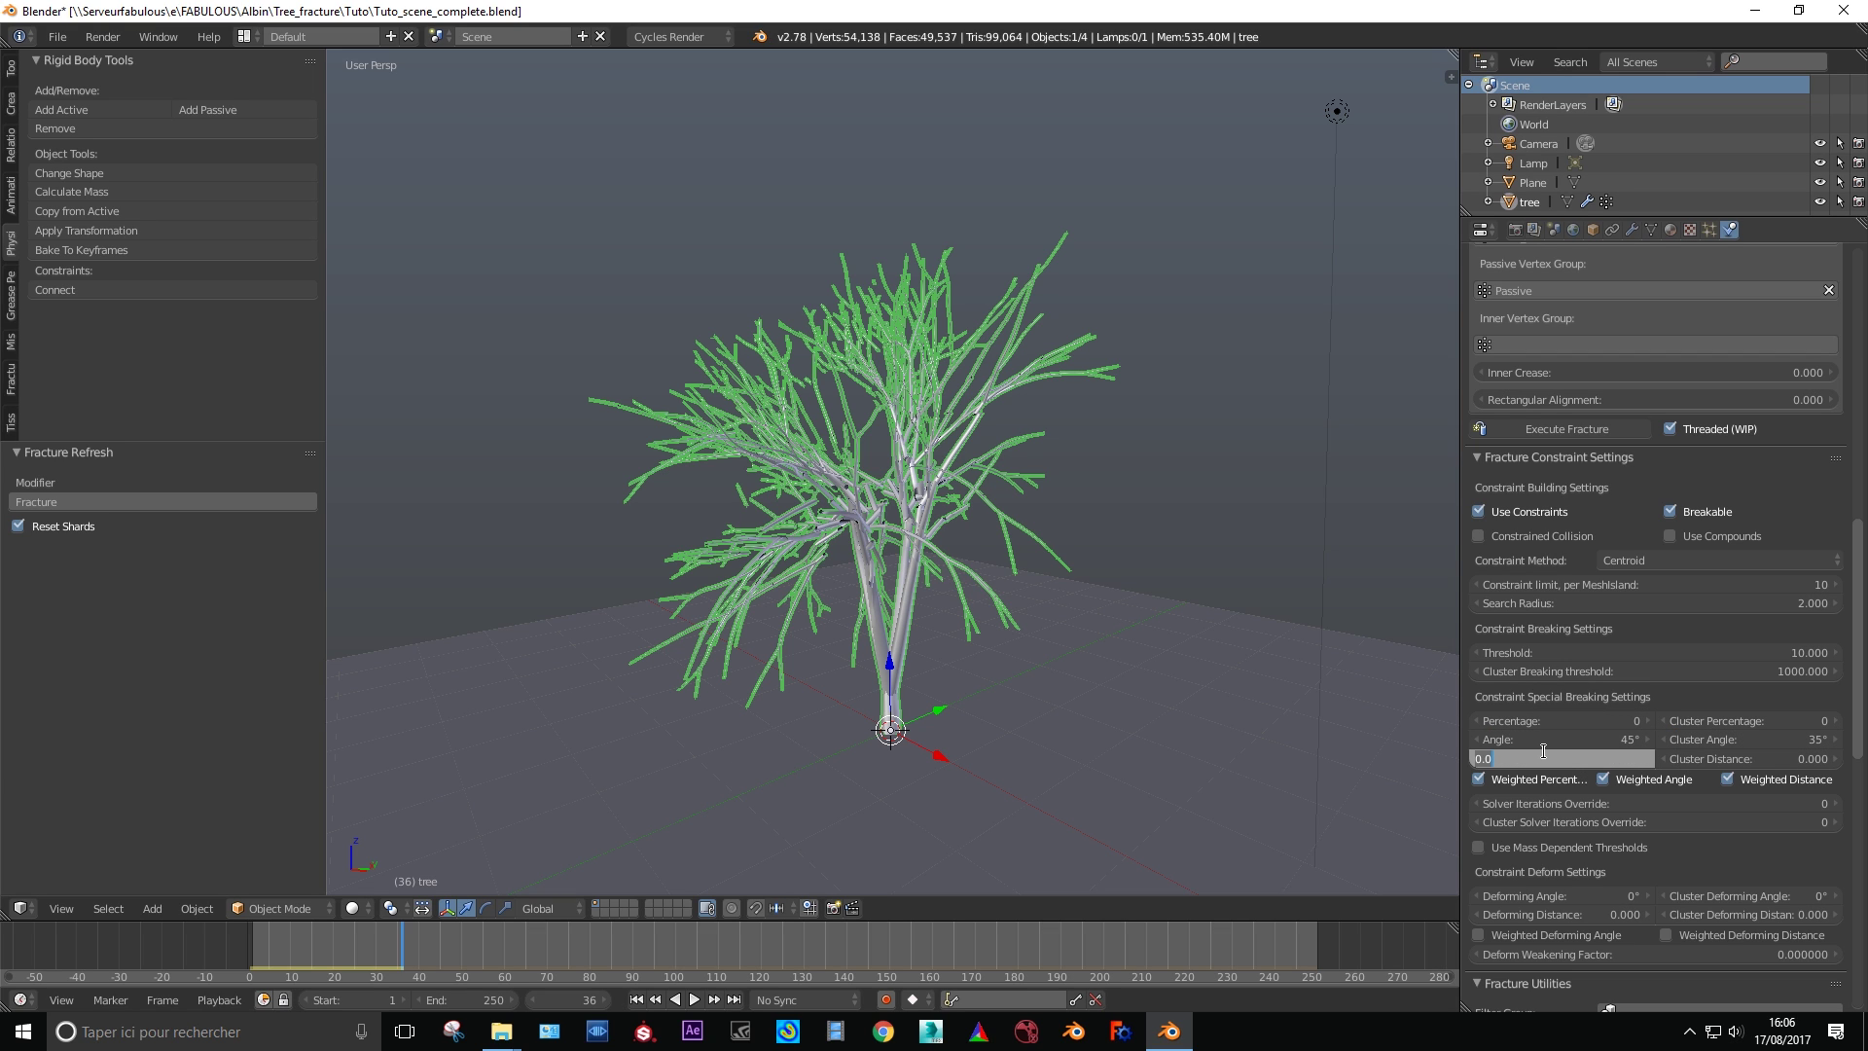
# - Set both the breaking distance and the cluster distance to 0.5
pyautogui.write('.3')
pyautogui.press('Return')
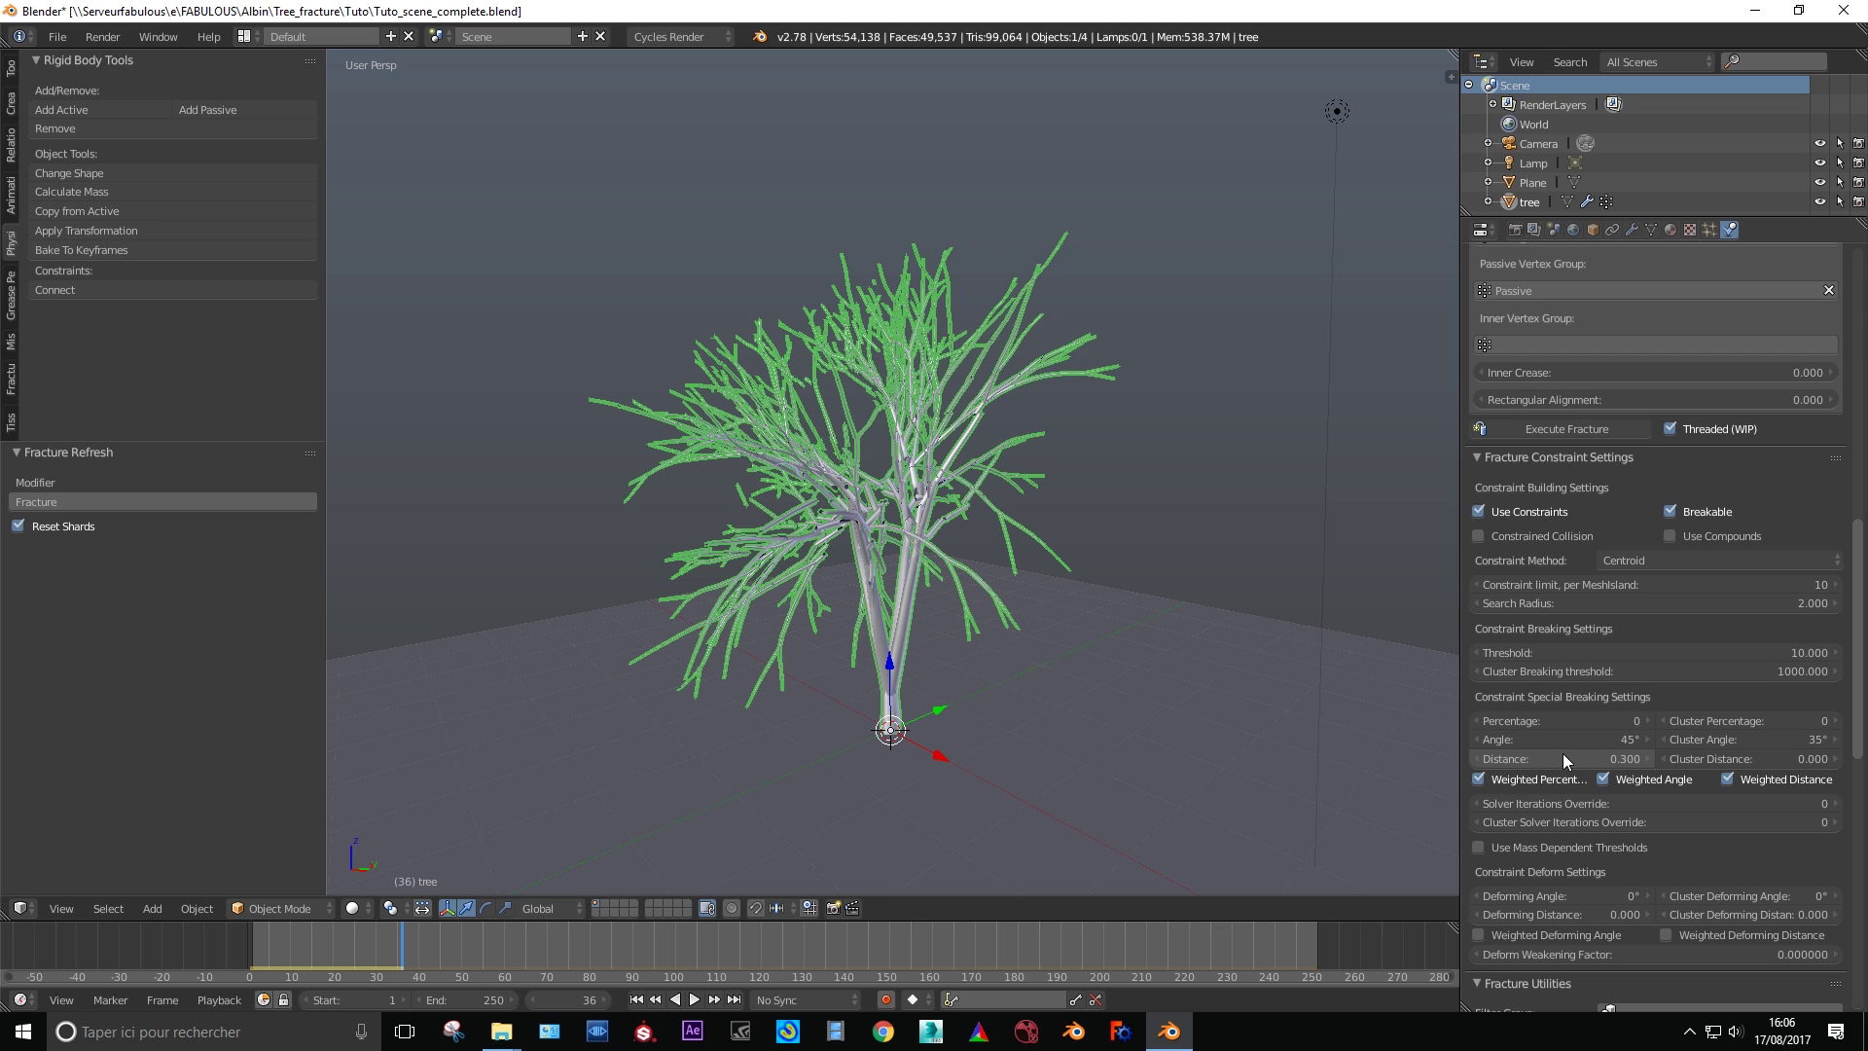
pyautogui.click(1740, 759)
pyautogui.write('.5')
pyautogui.press('Return')
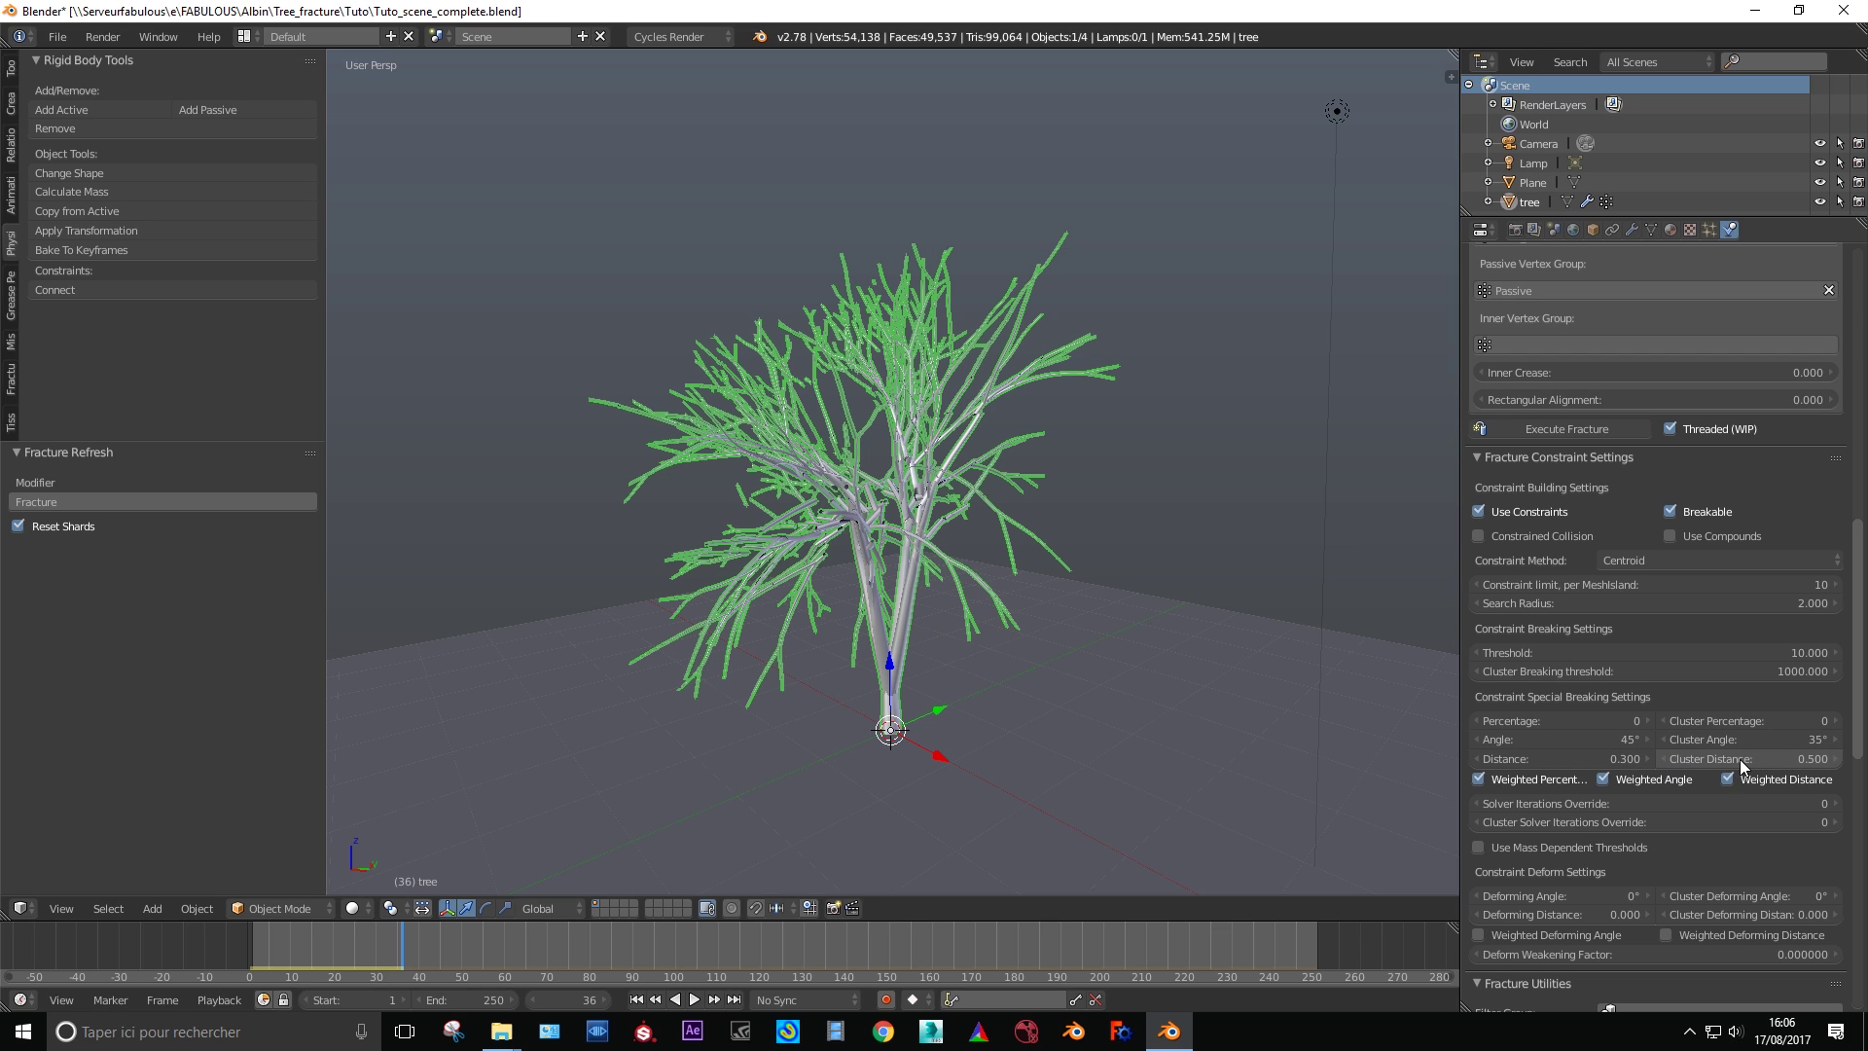
pyautogui.click(1607, 763)
pyautogui.write('.5')
pyautogui.press('Return')
# - Save the file and replay the fracture simulation from the first frame
pyautogui.hotkey('ctrl', 's')
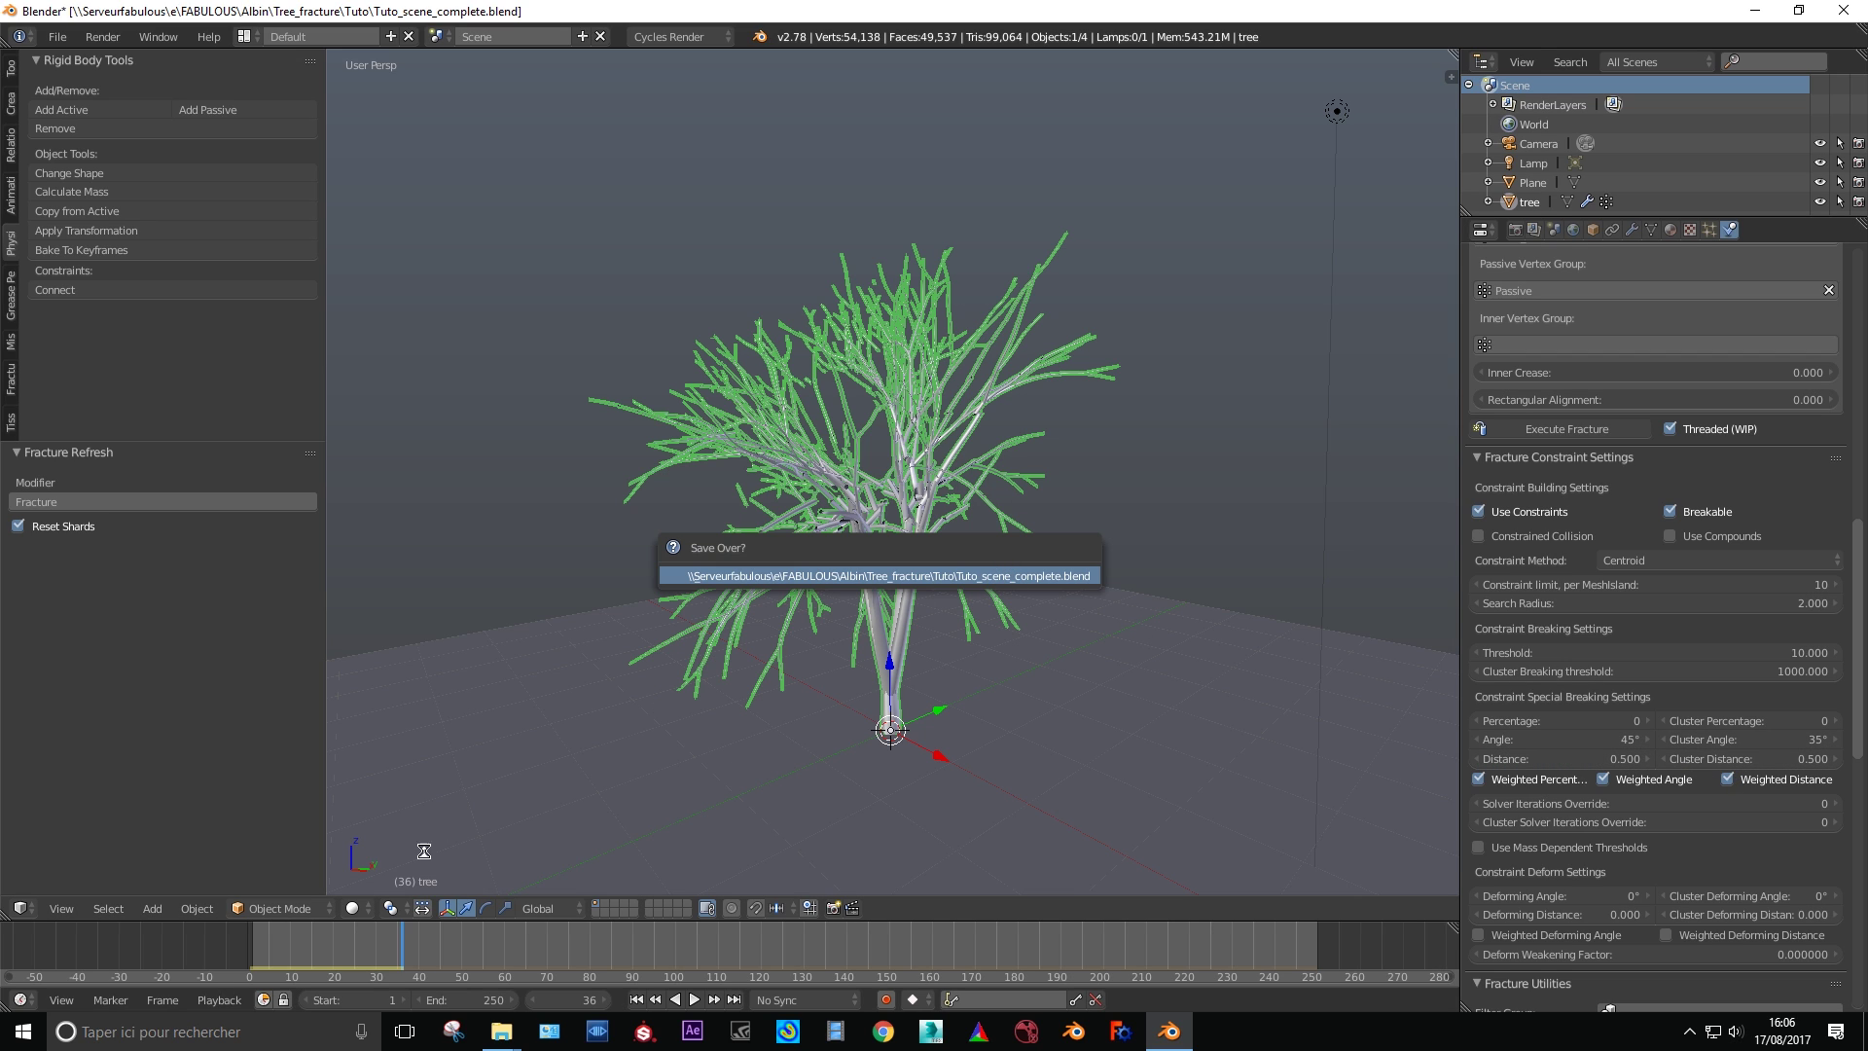
pyautogui.press('Return')
pyautogui.hotkey('shift', 'Left')
pyautogui.hotkey('alt', 'a')
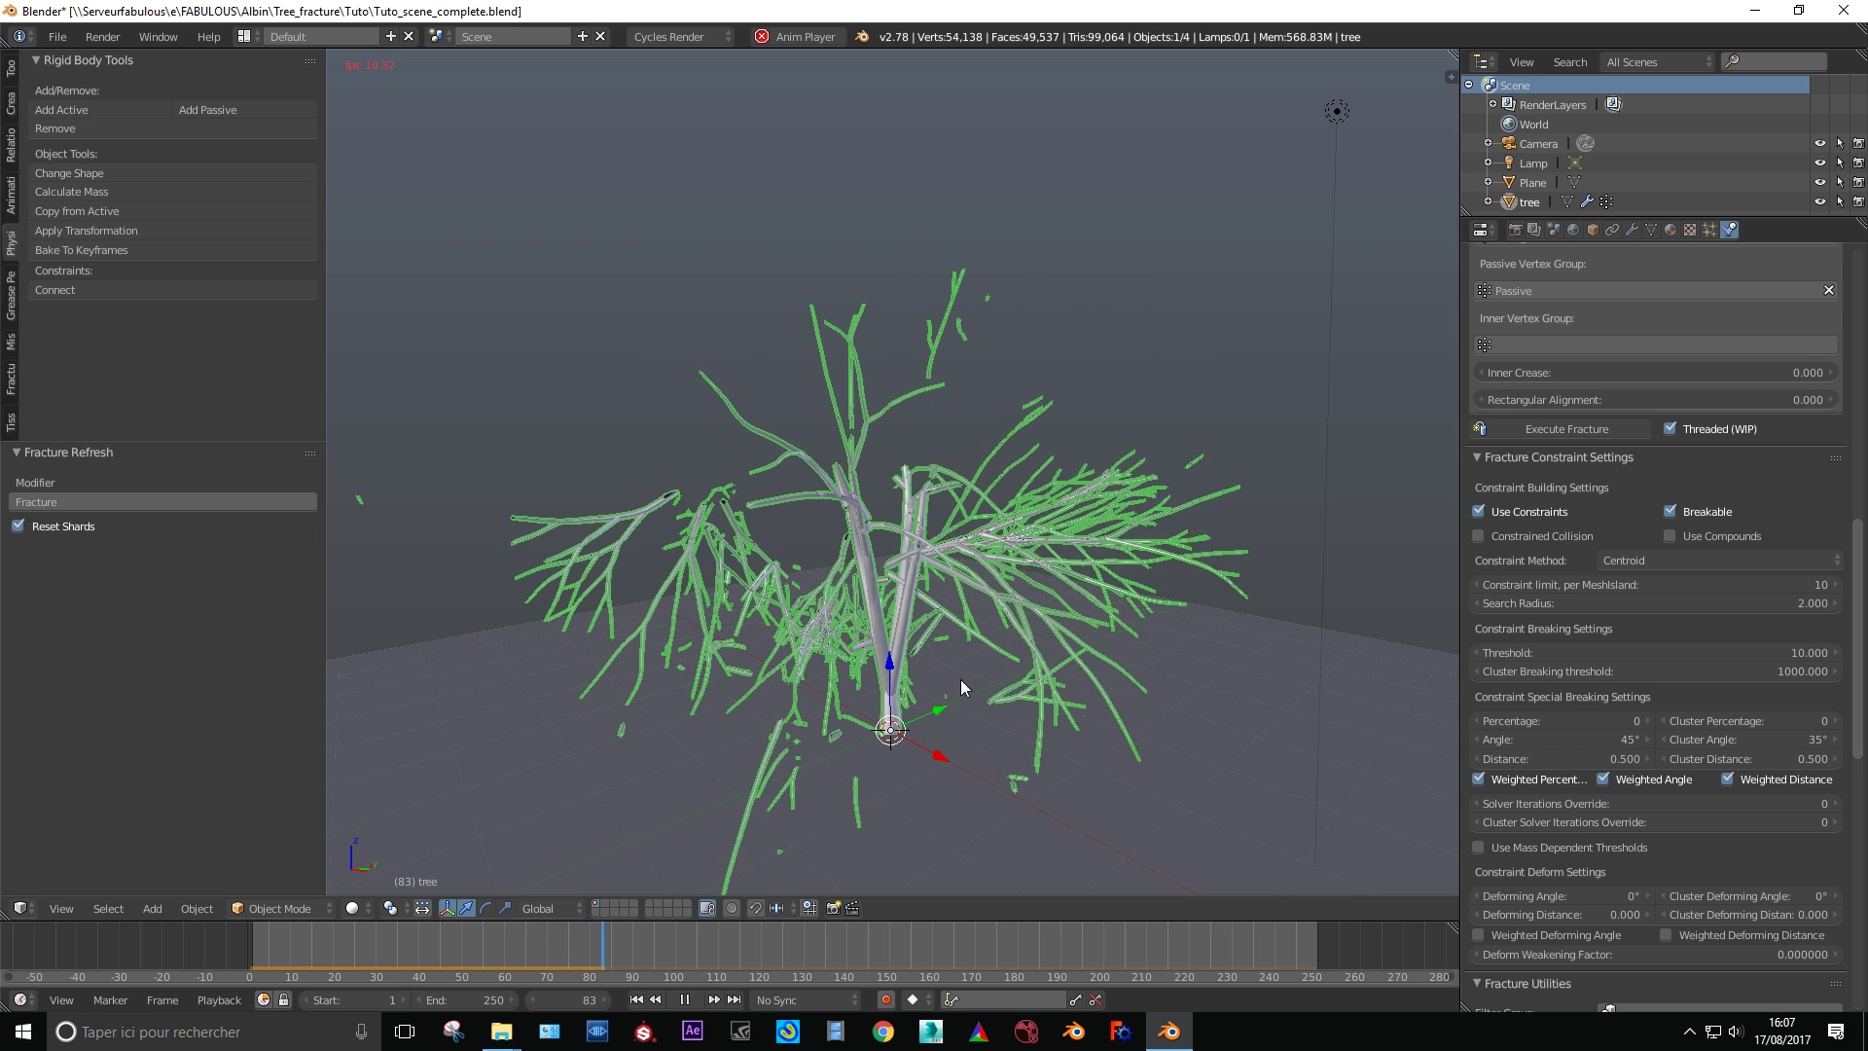
pyautogui.press('Escape')
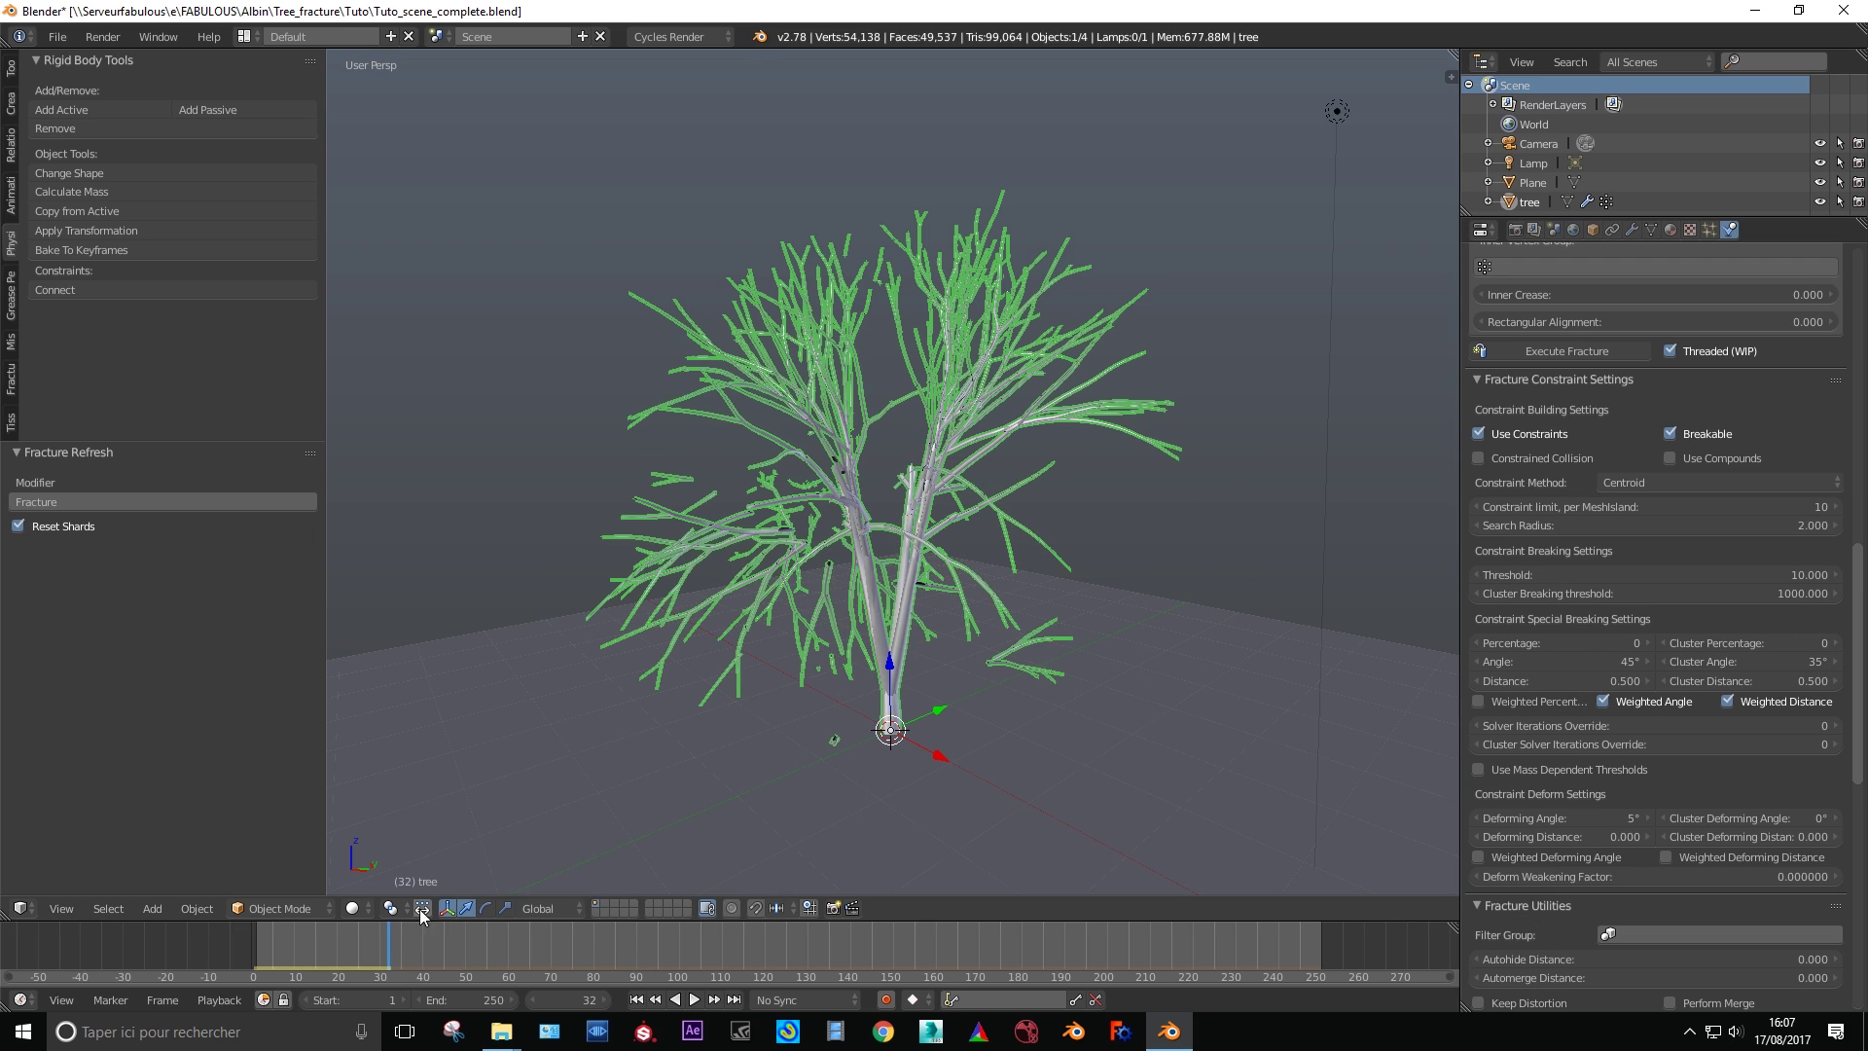
pyautogui.hotkey('shift', 'Left')
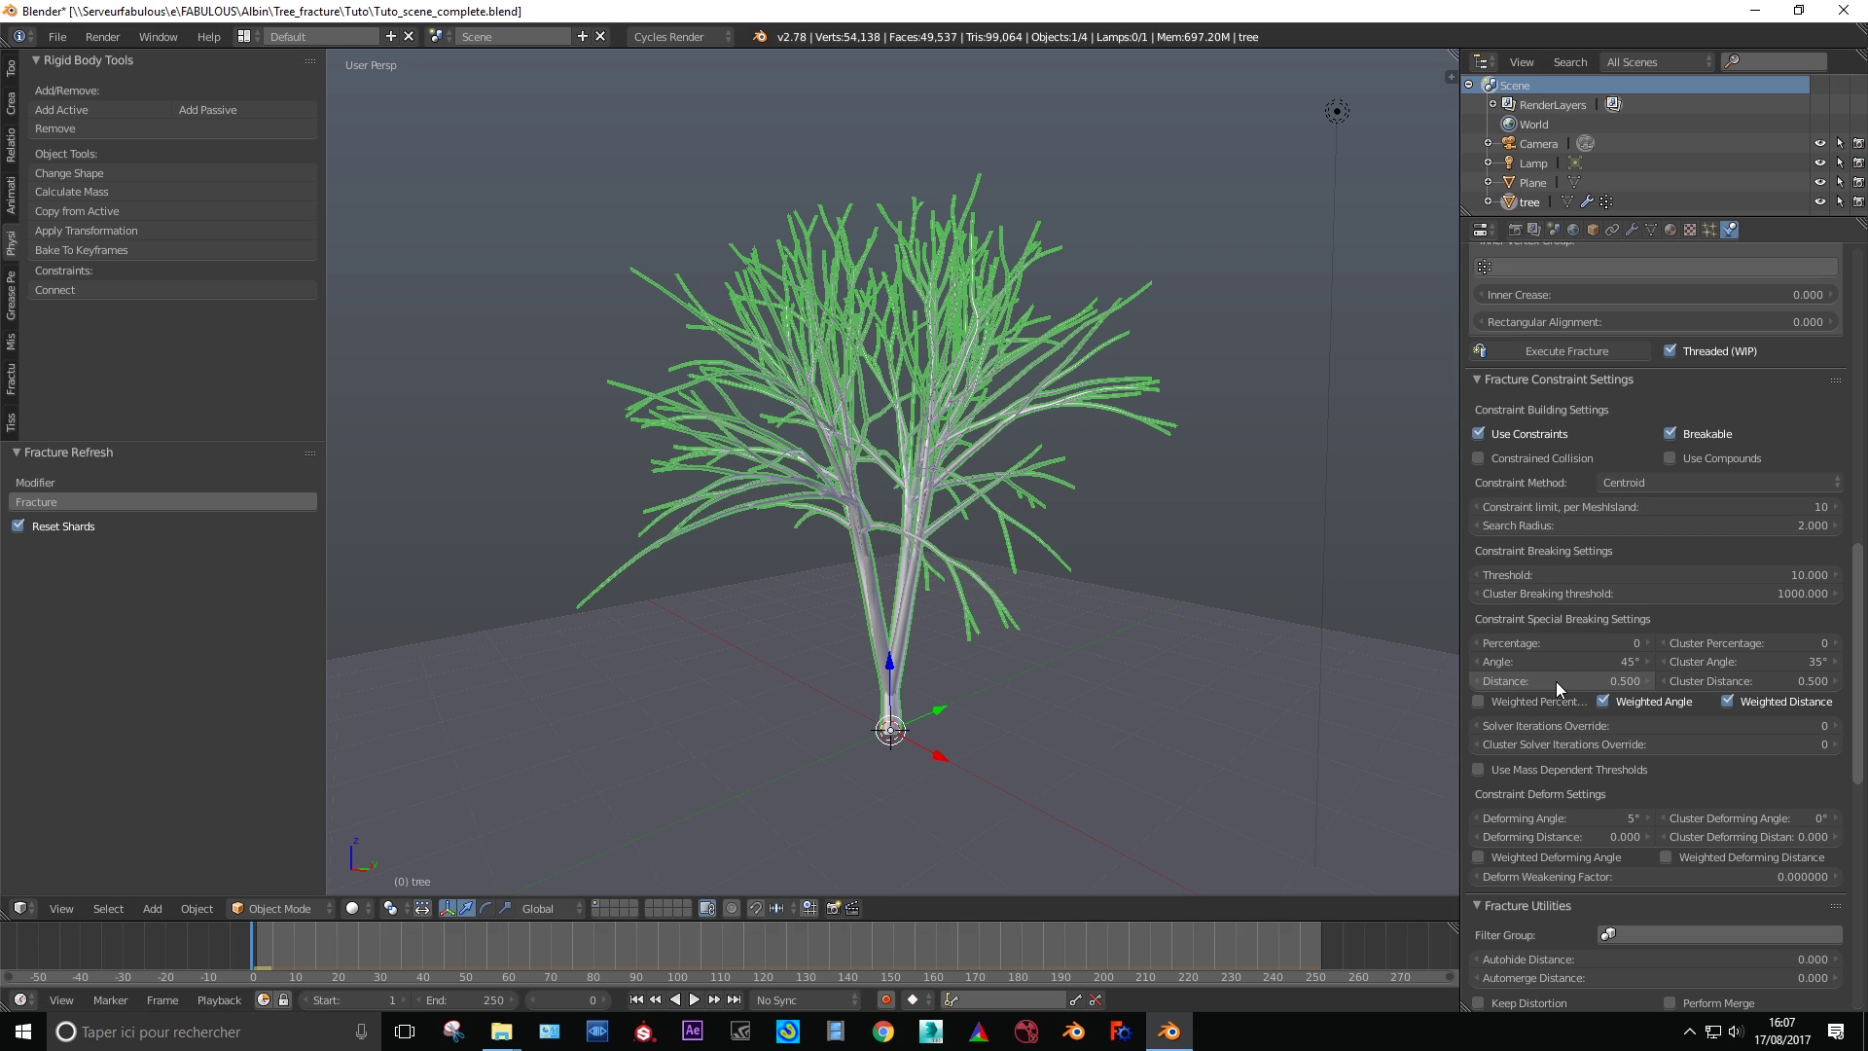
# - Set the breaking distance to 0.2, confirm the search radius, and replay the simulation
pyautogui.doubleClick(1556, 680)
pyautogui.write('.2')
pyautogui.press('Return')
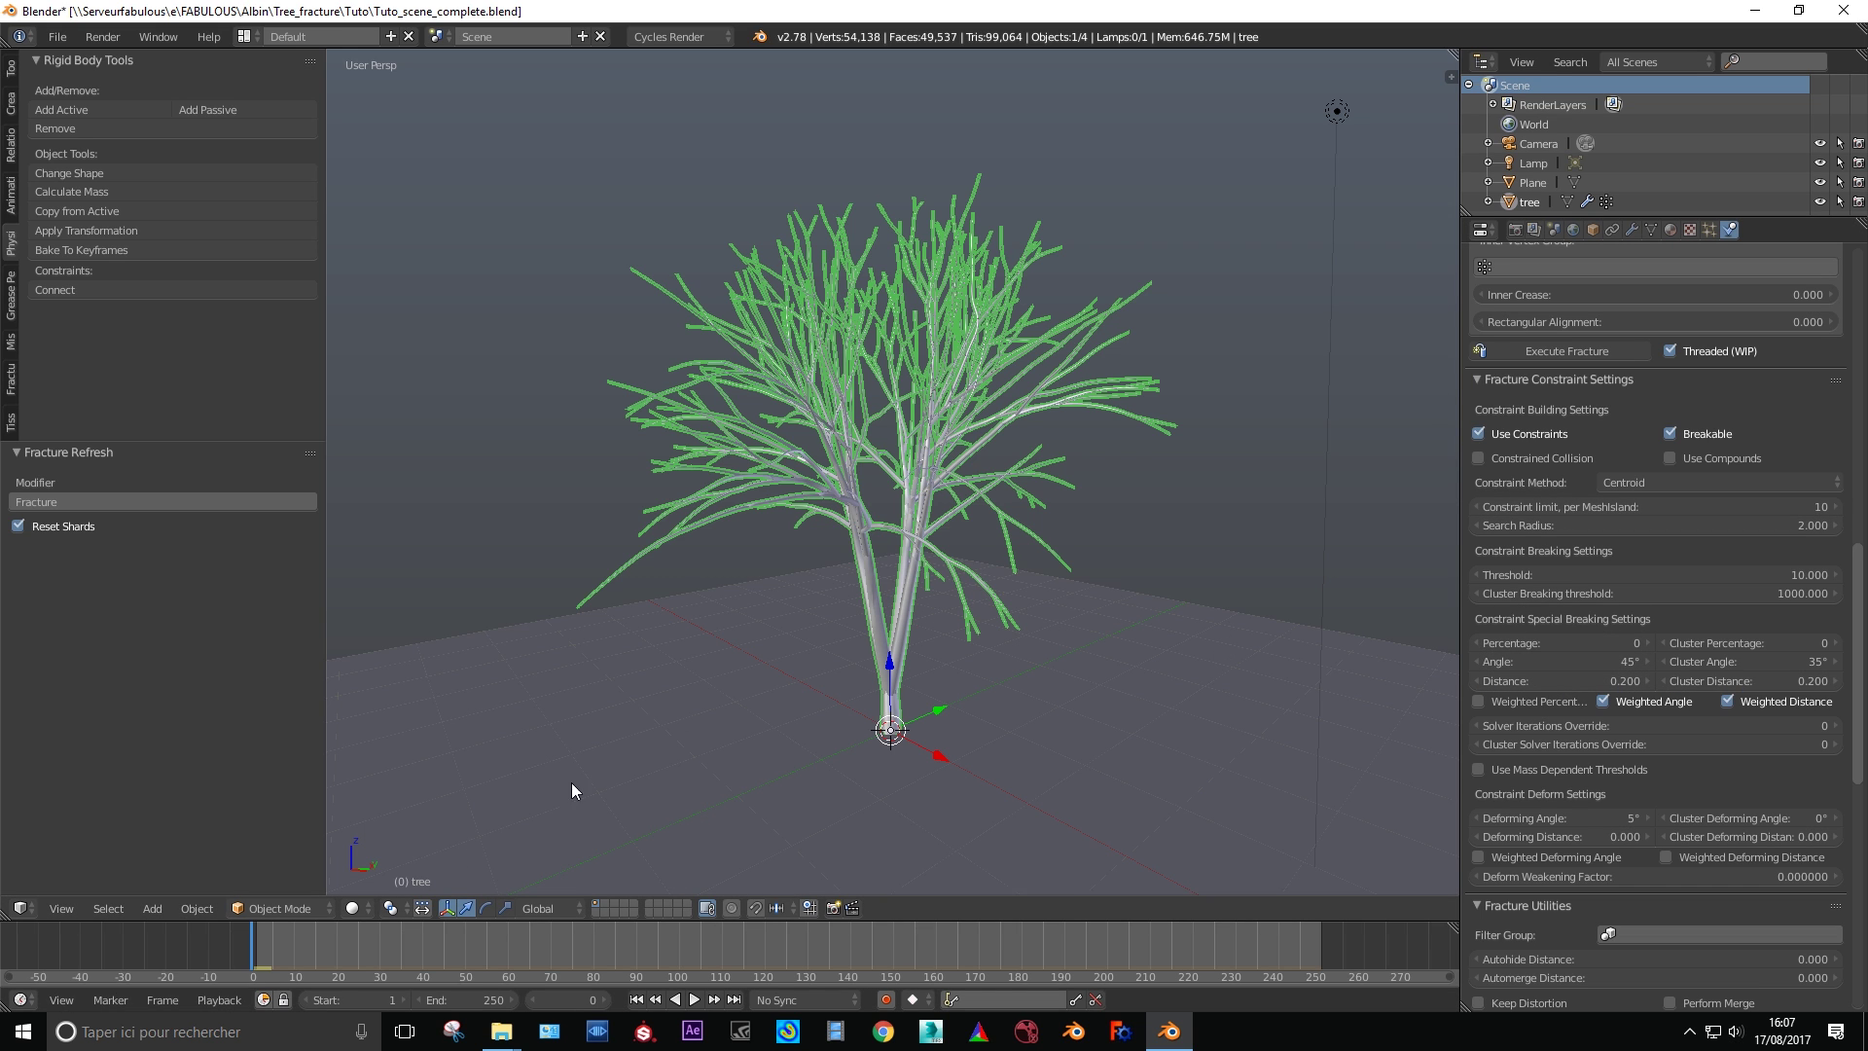
pyautogui.hotkey('alt', 'a')
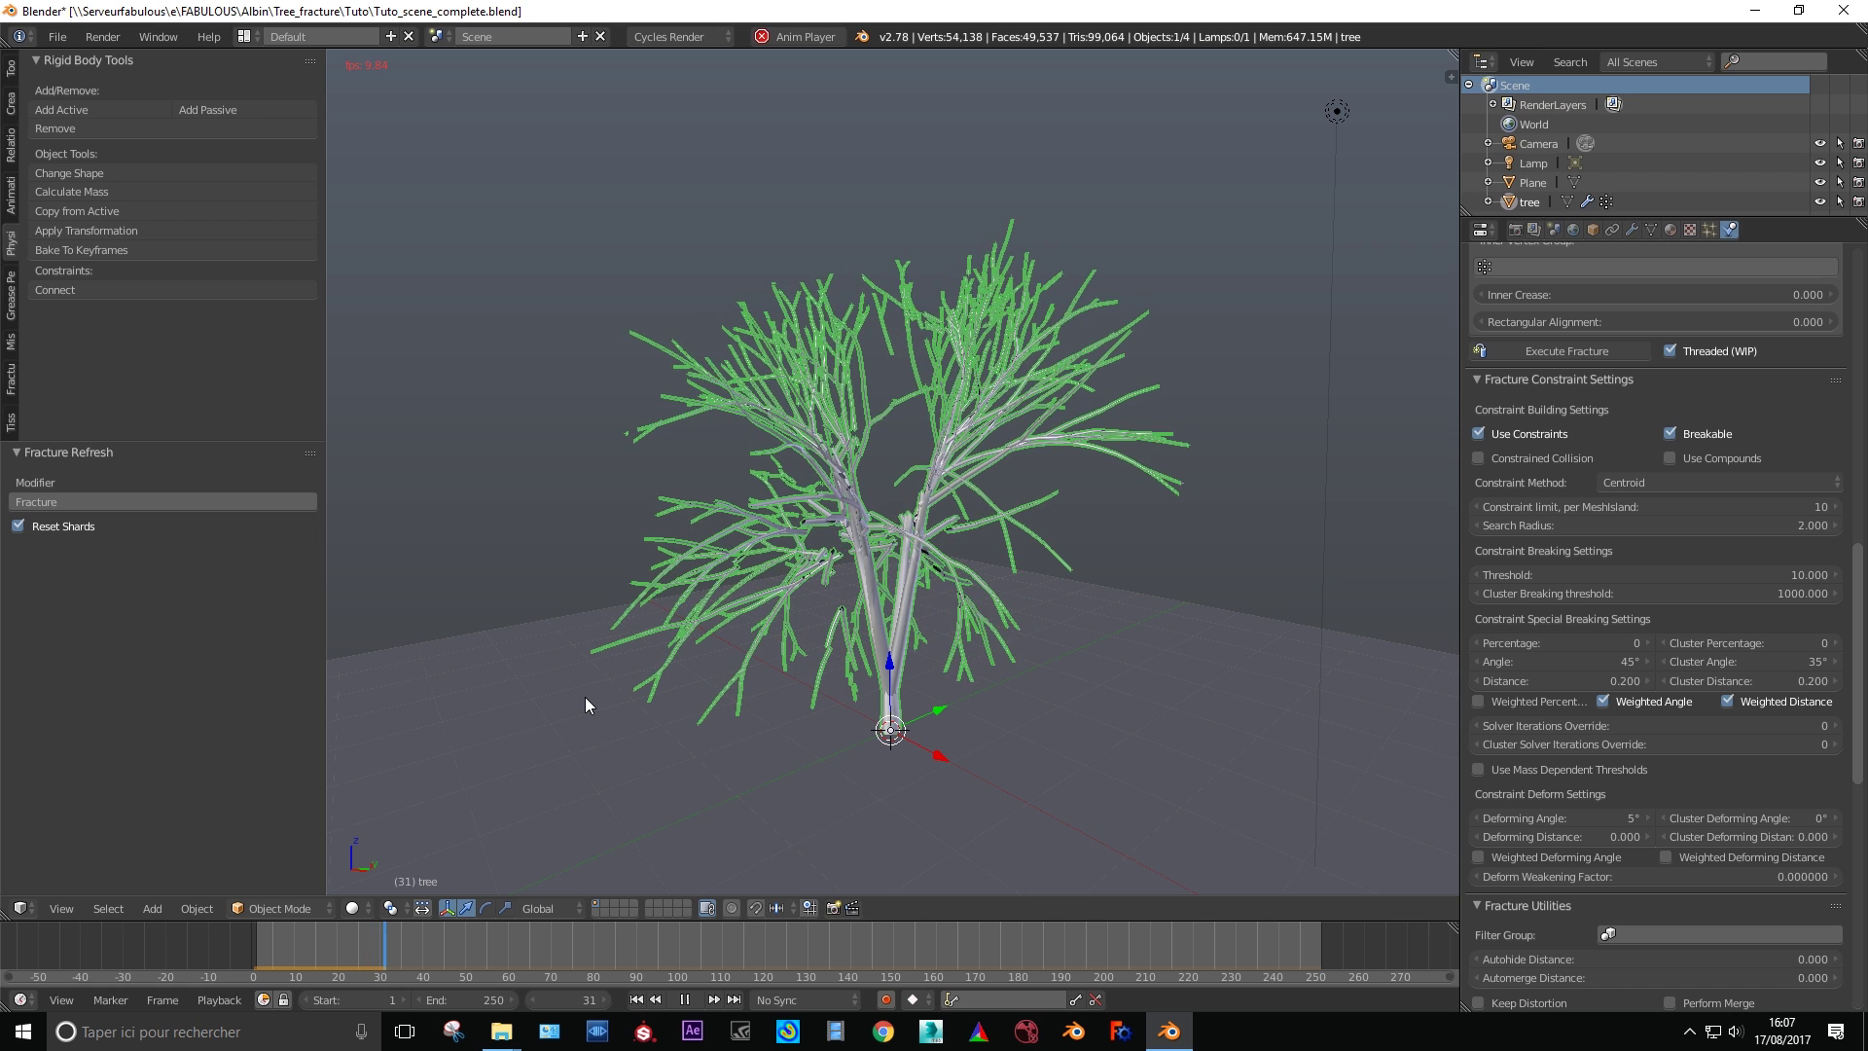
pyautogui.hotkey('alt', 'a')
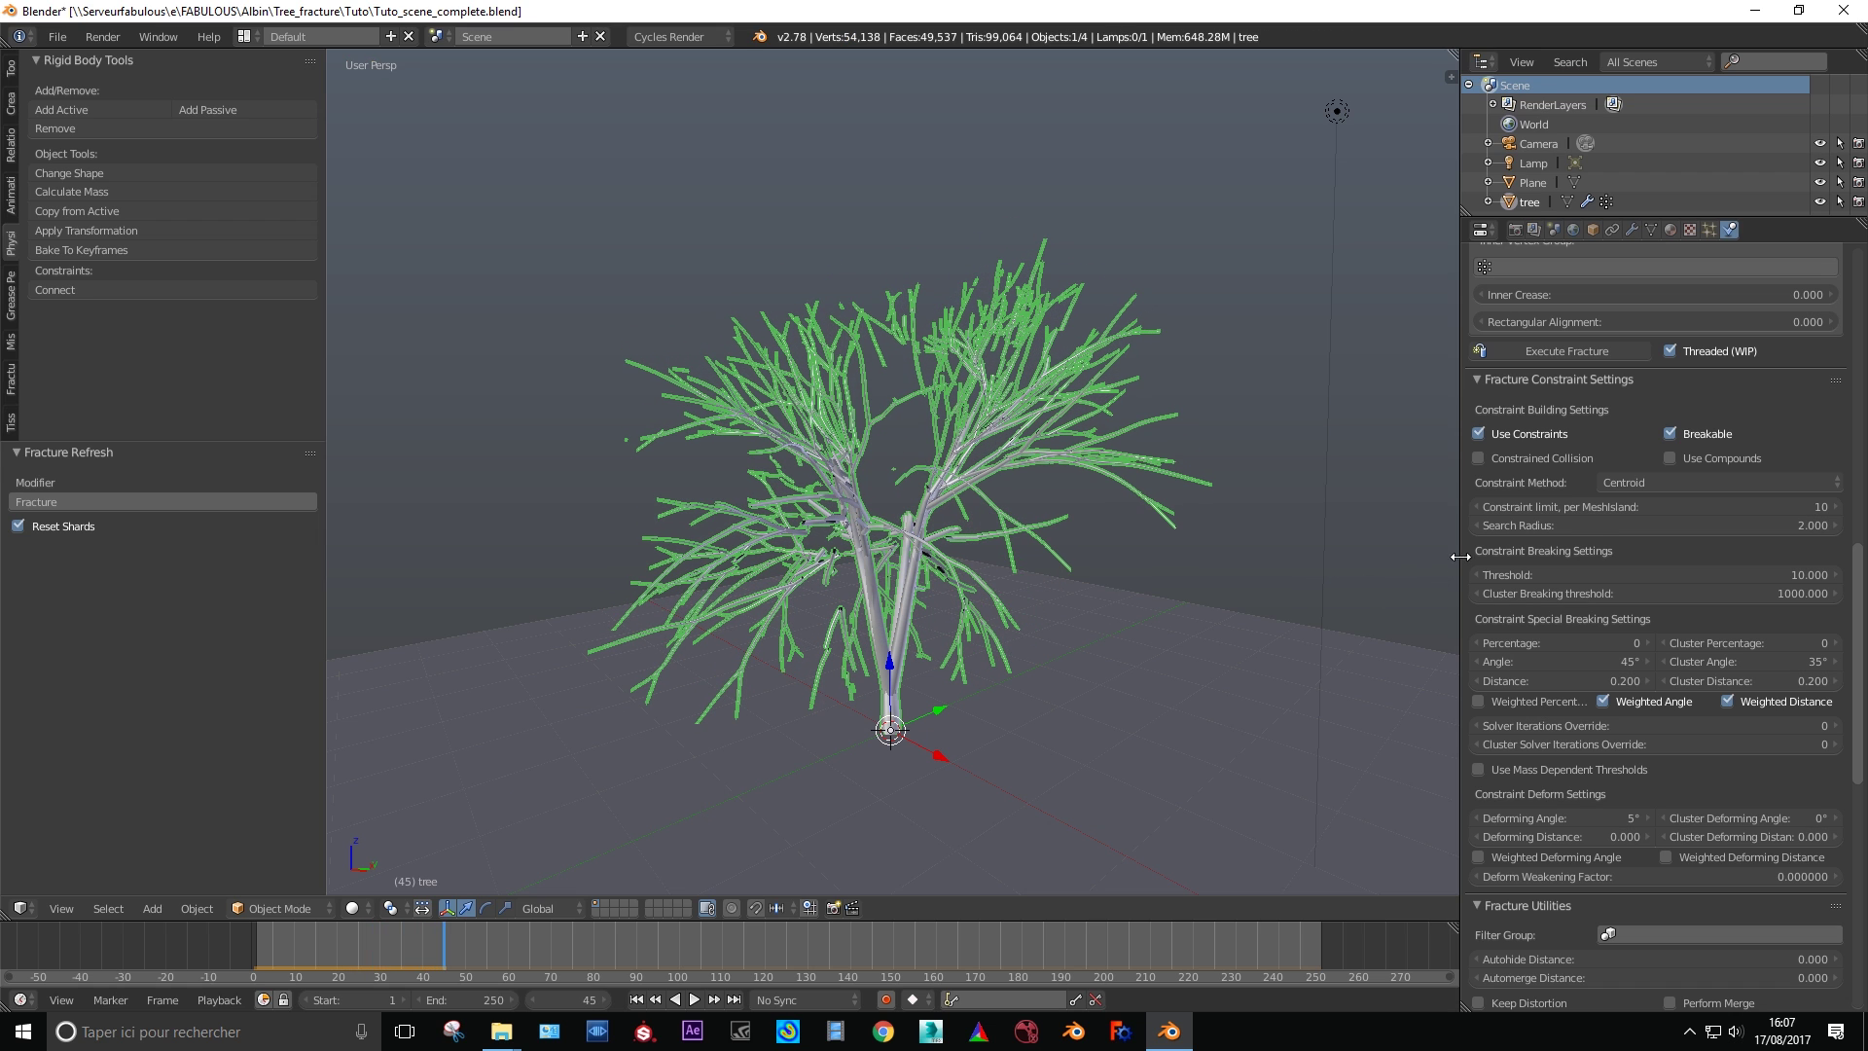
pyautogui.click(1622, 518)
pyautogui.press('Return')
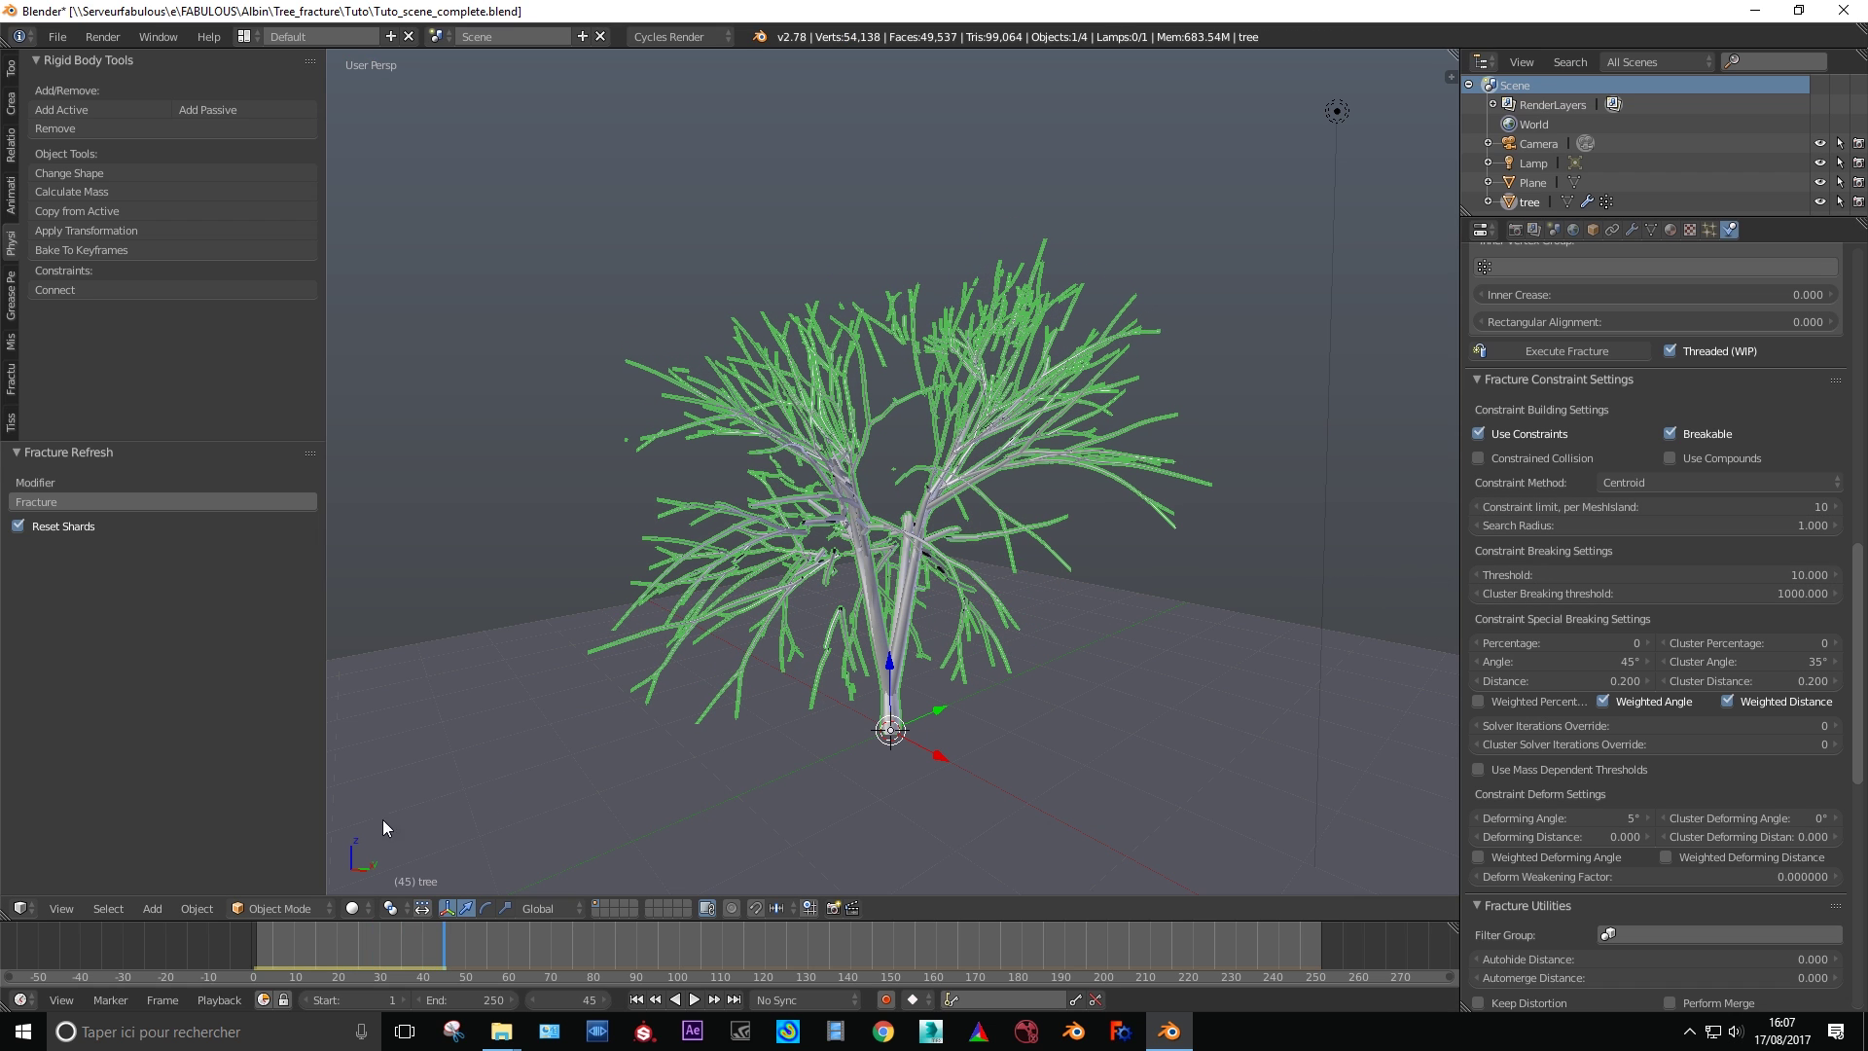
pyautogui.hotkey('alt', 'a')
pyautogui.hotkey('alt', 'a')
# - Raise the deforming angle to 5° and reapply breaking distance 0.2 from frame 0
pyautogui.moveTo(1556, 891); pyautogui.dragTo(1560, 890)
pyautogui.scroll(-2, 1620, 850)
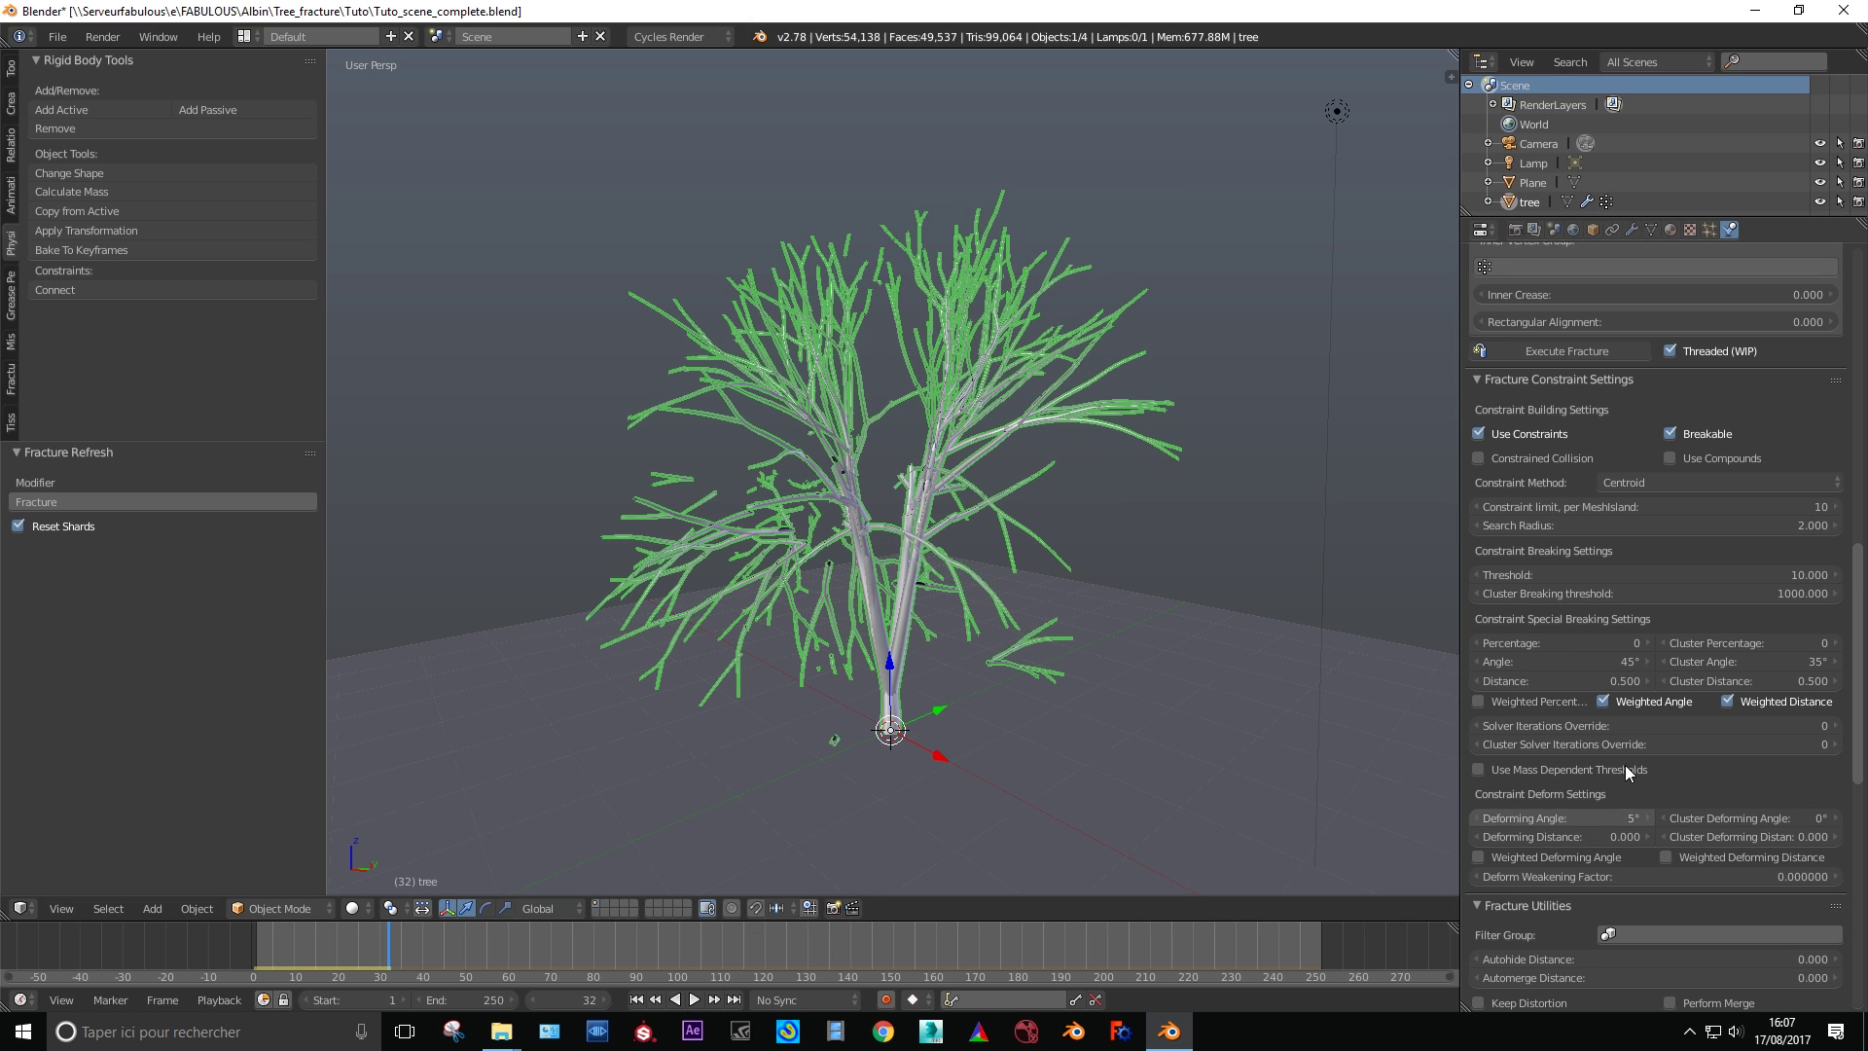
pyautogui.click(251, 952)
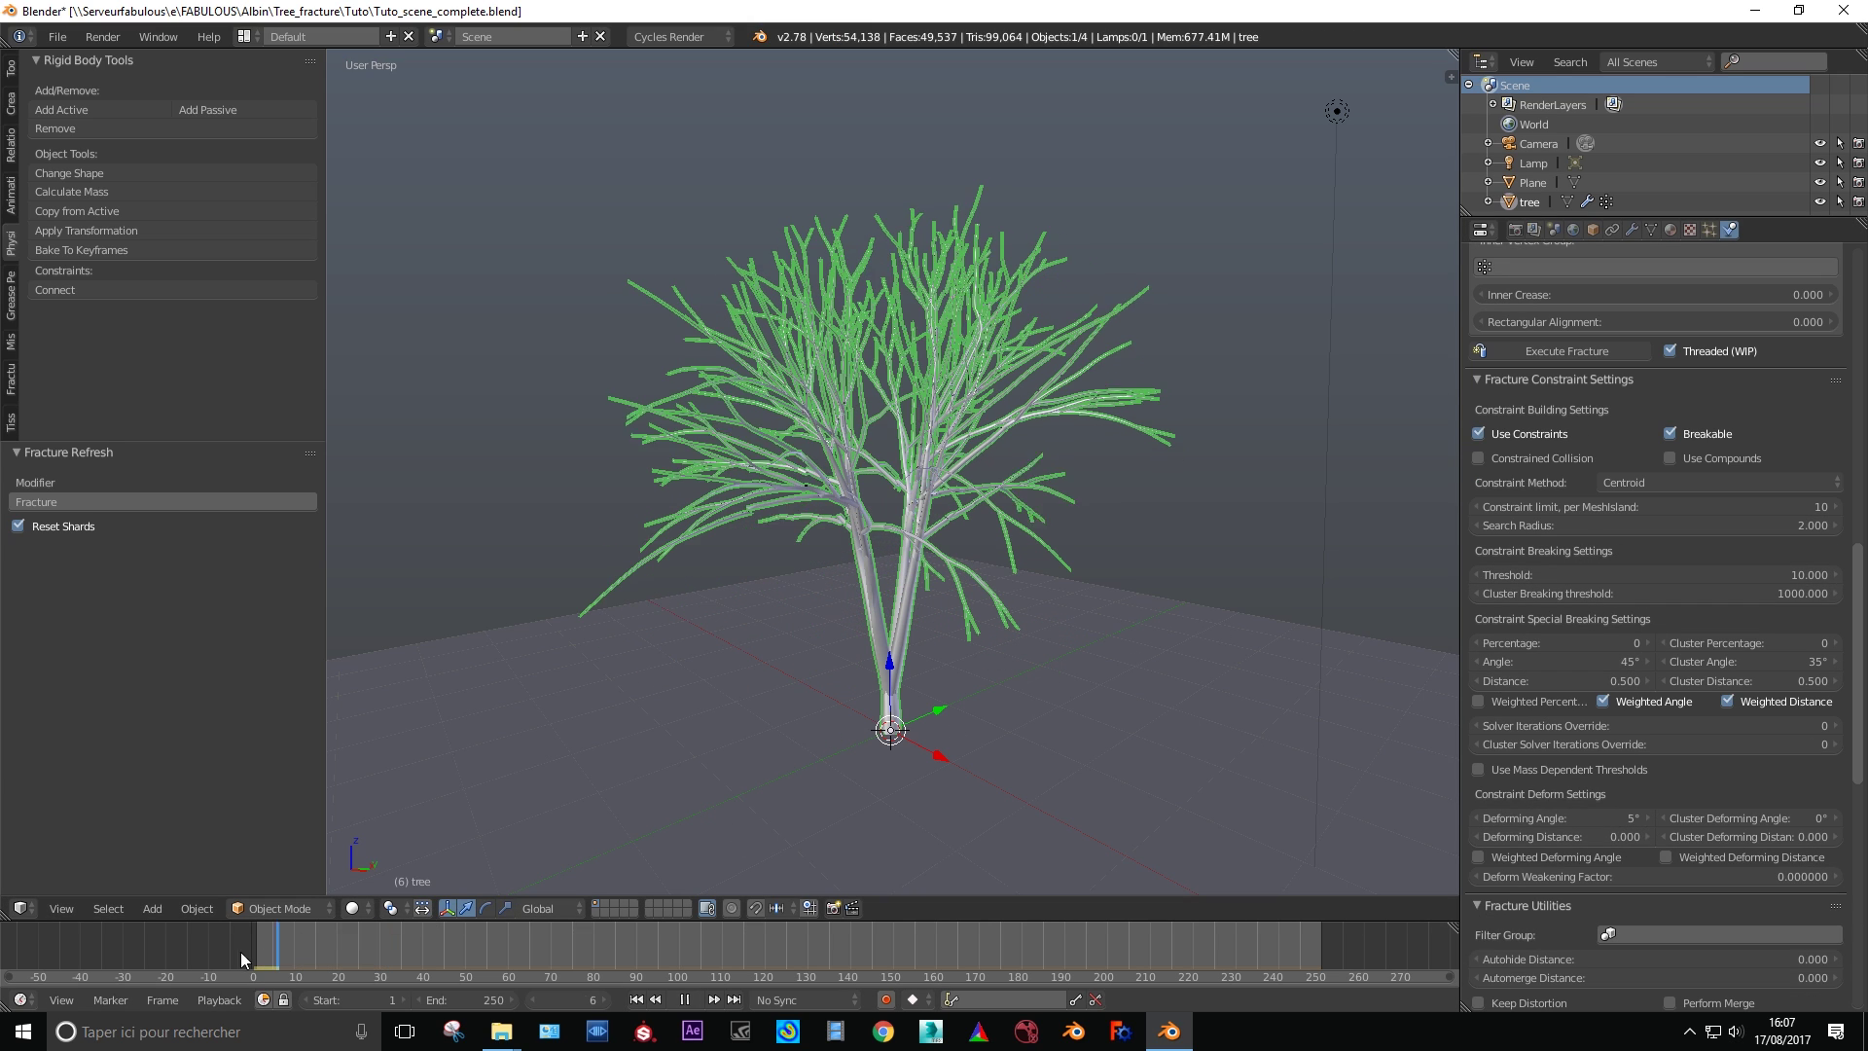
pyautogui.click(1556, 680)
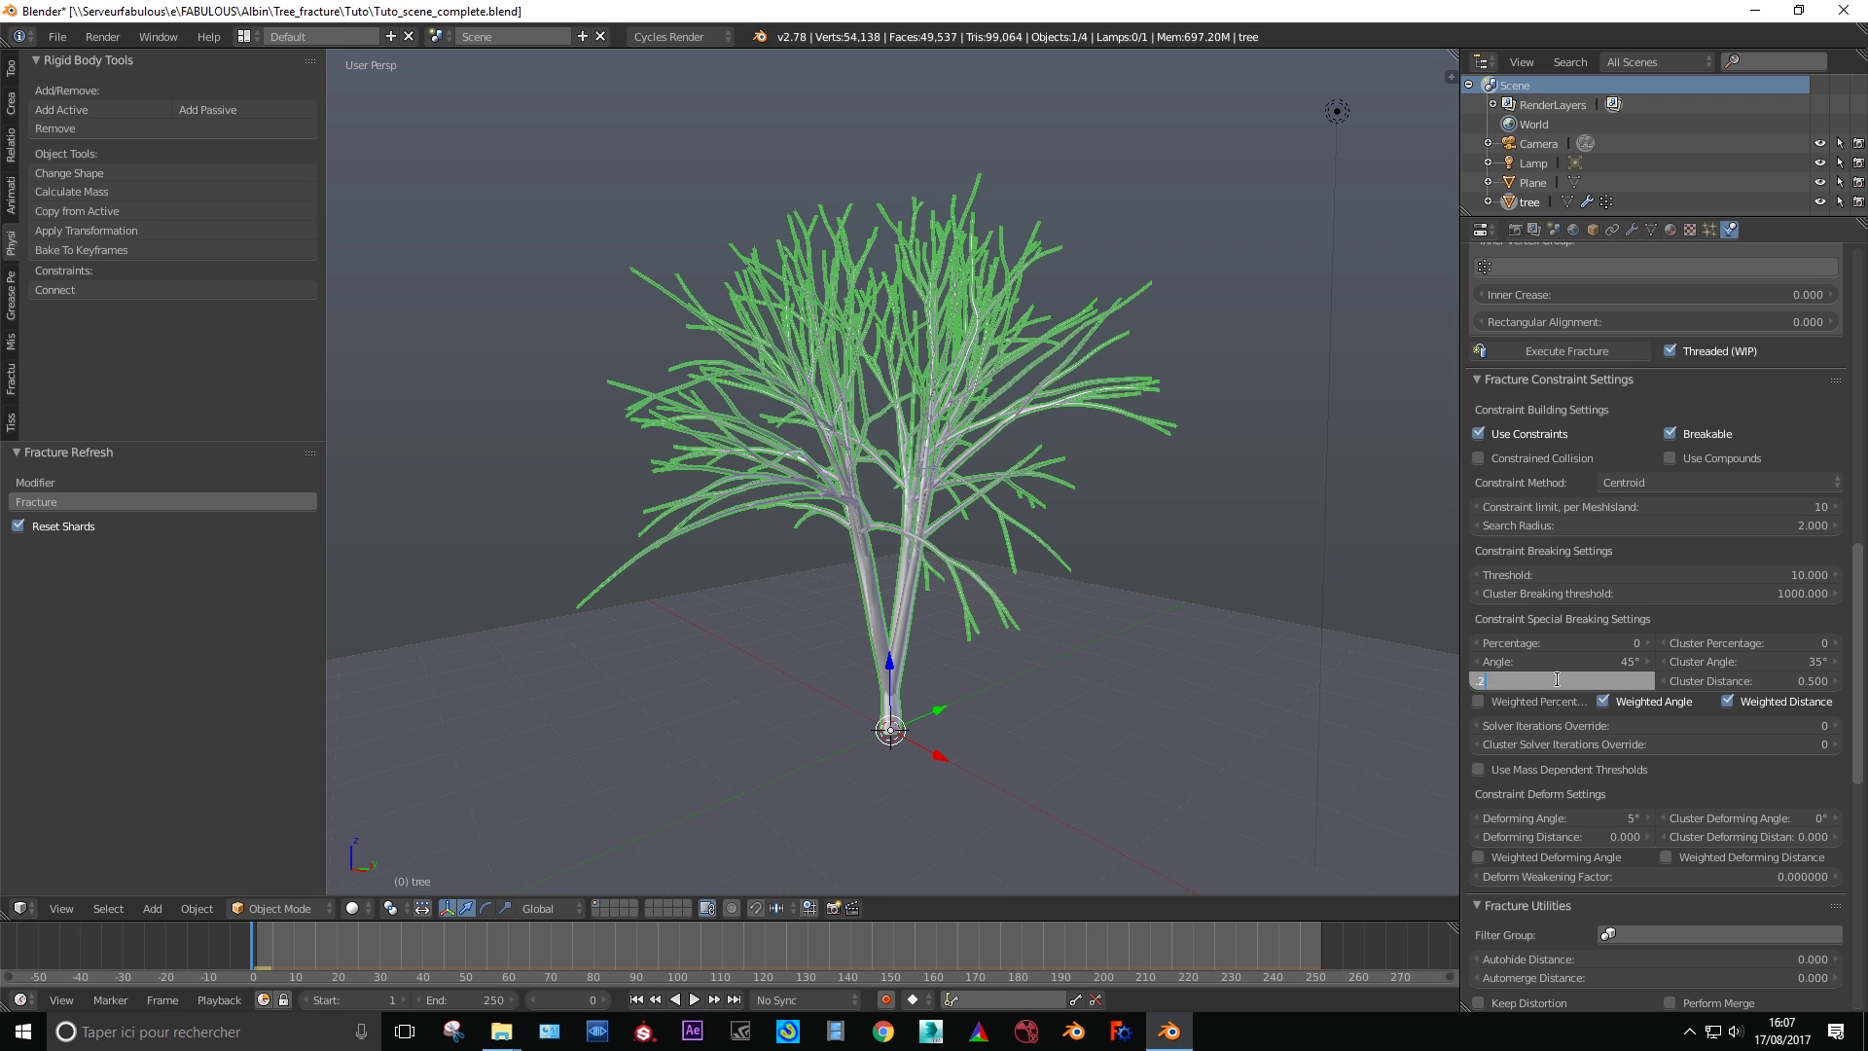
pyautogui.write('.2')
pyautogui.press('Return')
pyautogui.hotkey('alt', 'a')
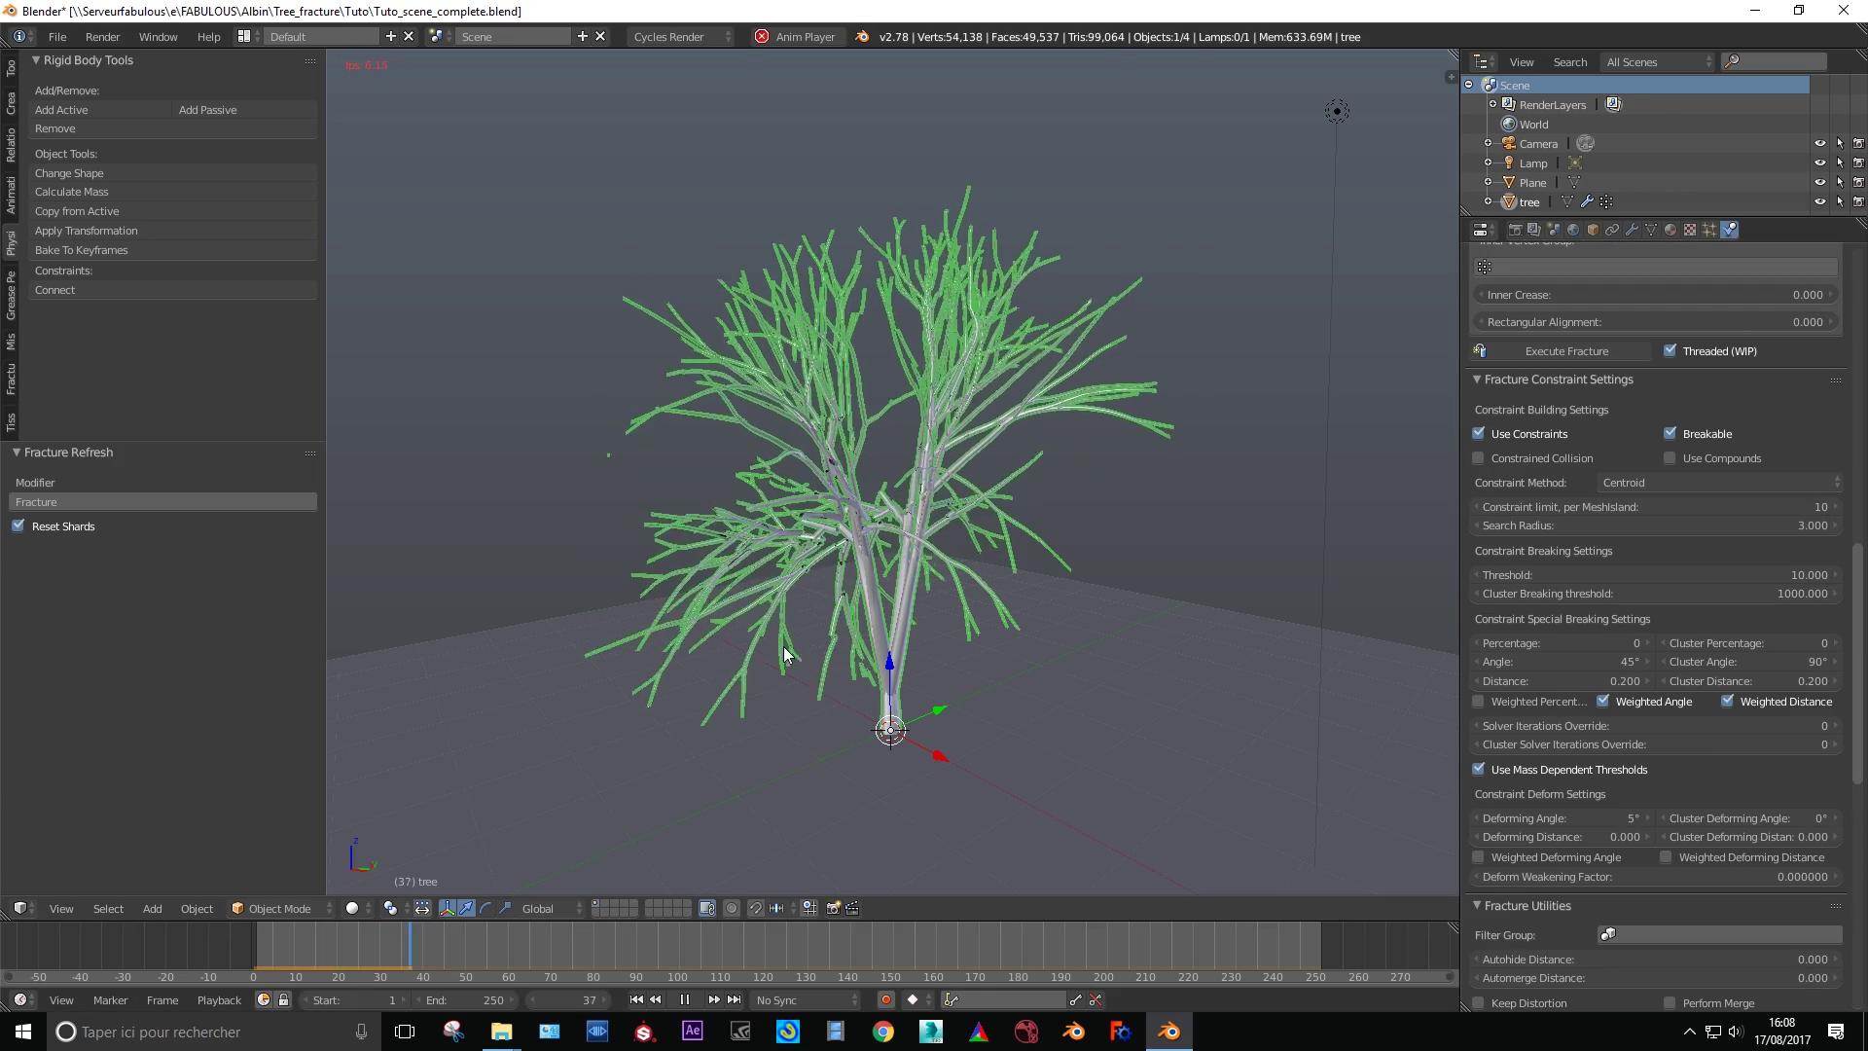
# - Stop the playback and deselect everything in the scene
pyautogui.scroll(10, 1567, 681)
pyautogui.hotkey('alt', 'a')
pyautogui.press('a')
pyautogui.moveTo(972, 583); pyautogui.dragTo(832, 645, button='middle')
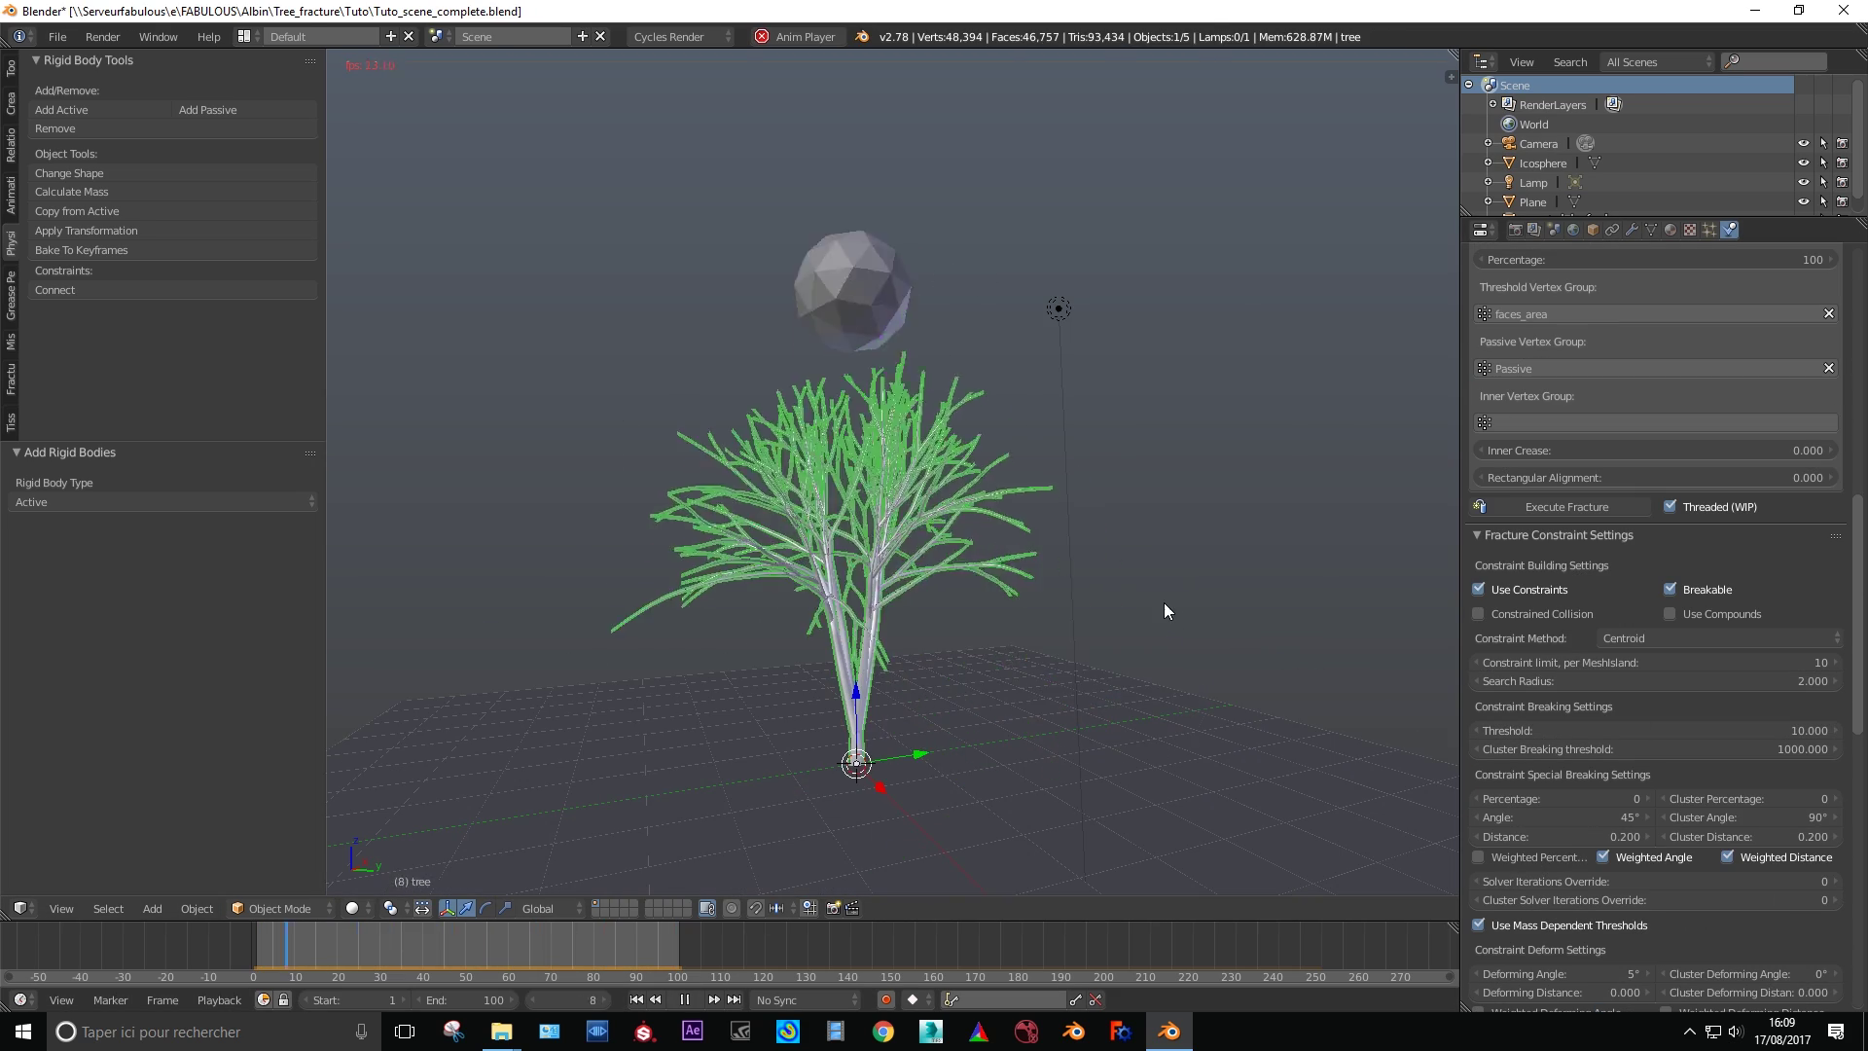
# - Add a hair particle system to the tree, emitting randomly and following the modifier stack
pyautogui.press('a')
pyautogui.moveTo(1163, 603); pyautogui.dragTo(954, 619, button='middle')
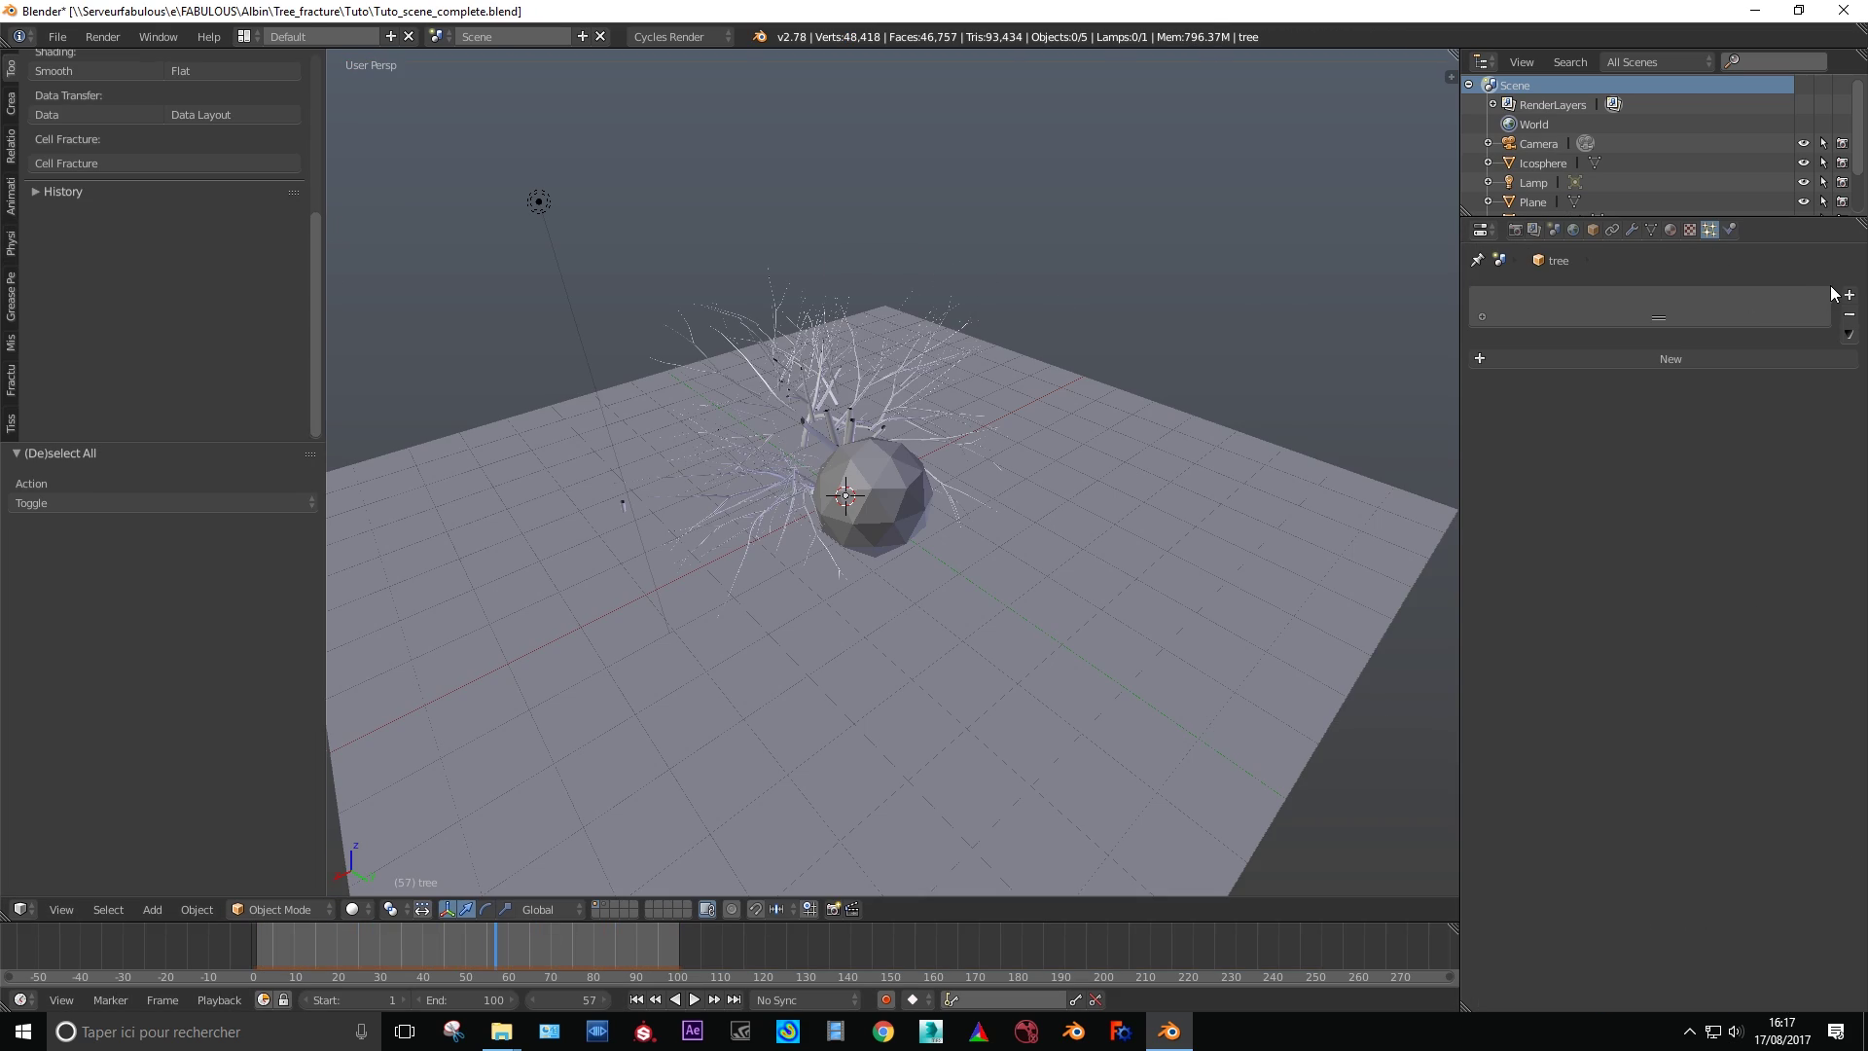
pyautogui.click(1831, 295)
pyautogui.click(1653, 380)
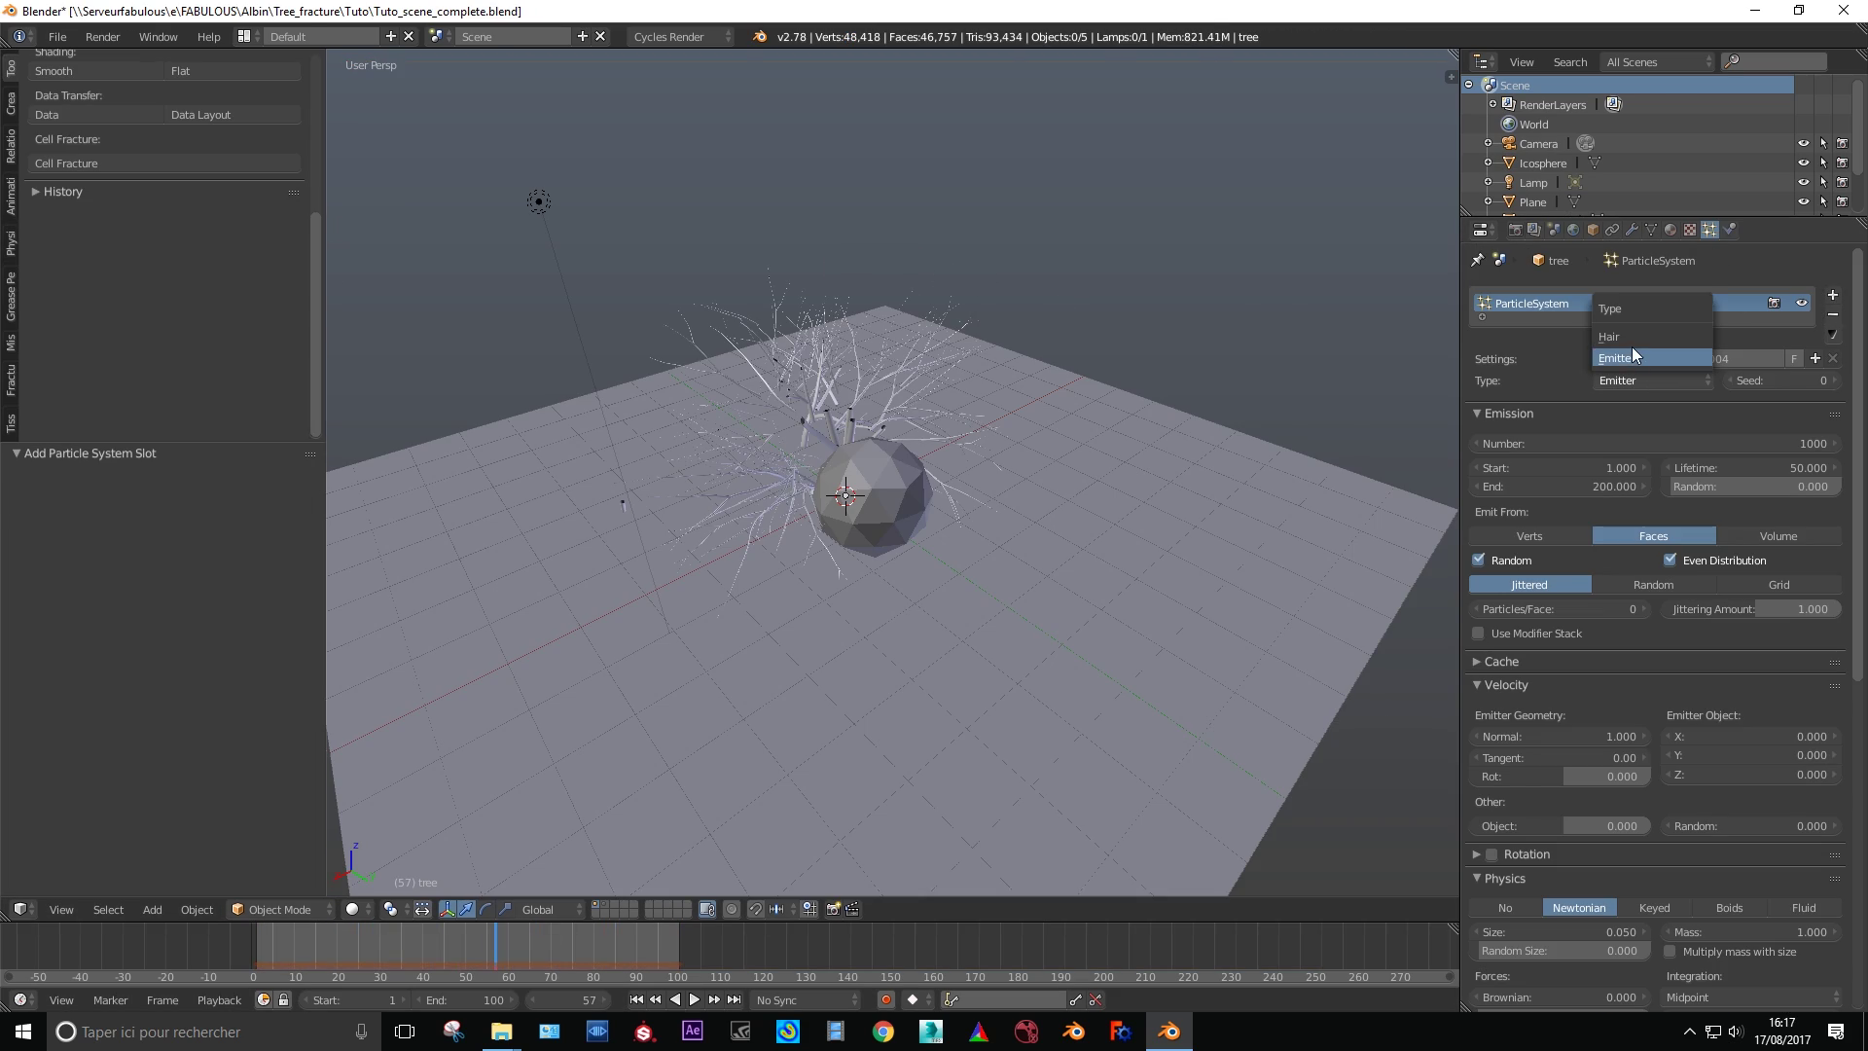
pyautogui.click(1620, 335)
pyautogui.click(1600, 405)
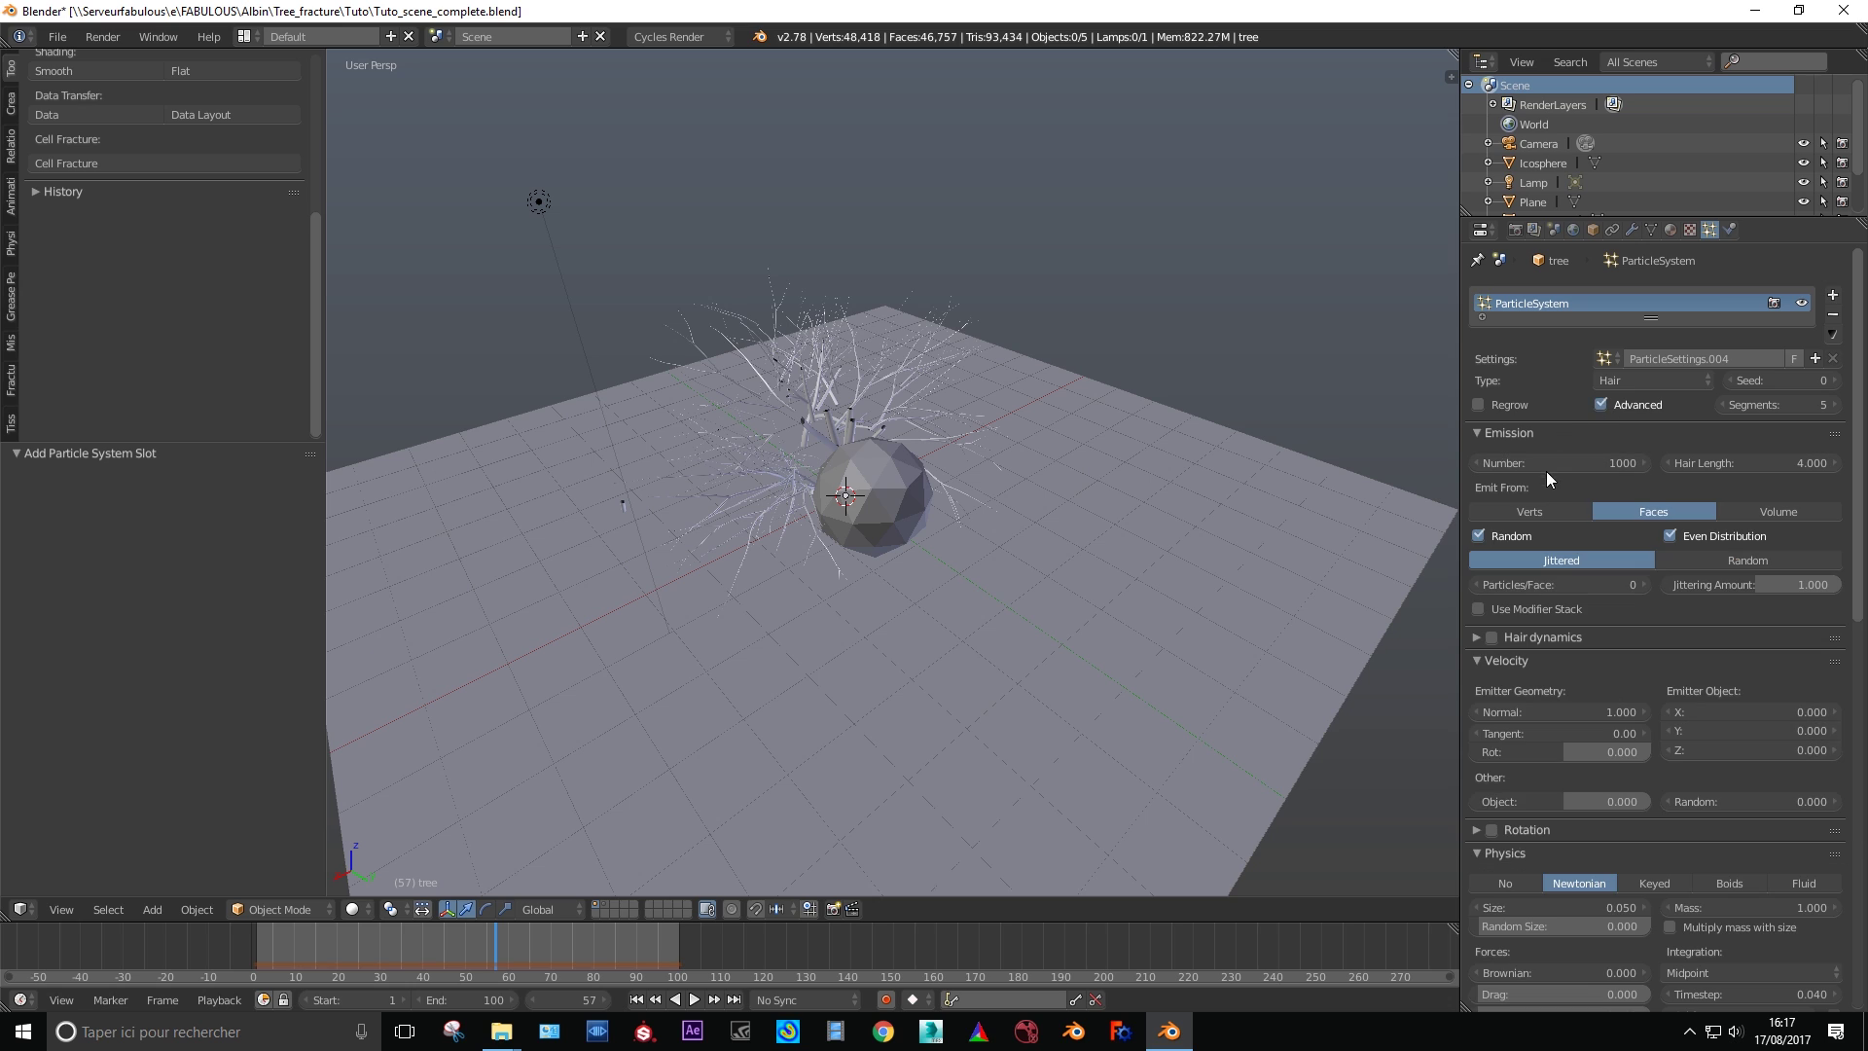
pyautogui.click(1672, 561)
pyautogui.click(1562, 584)
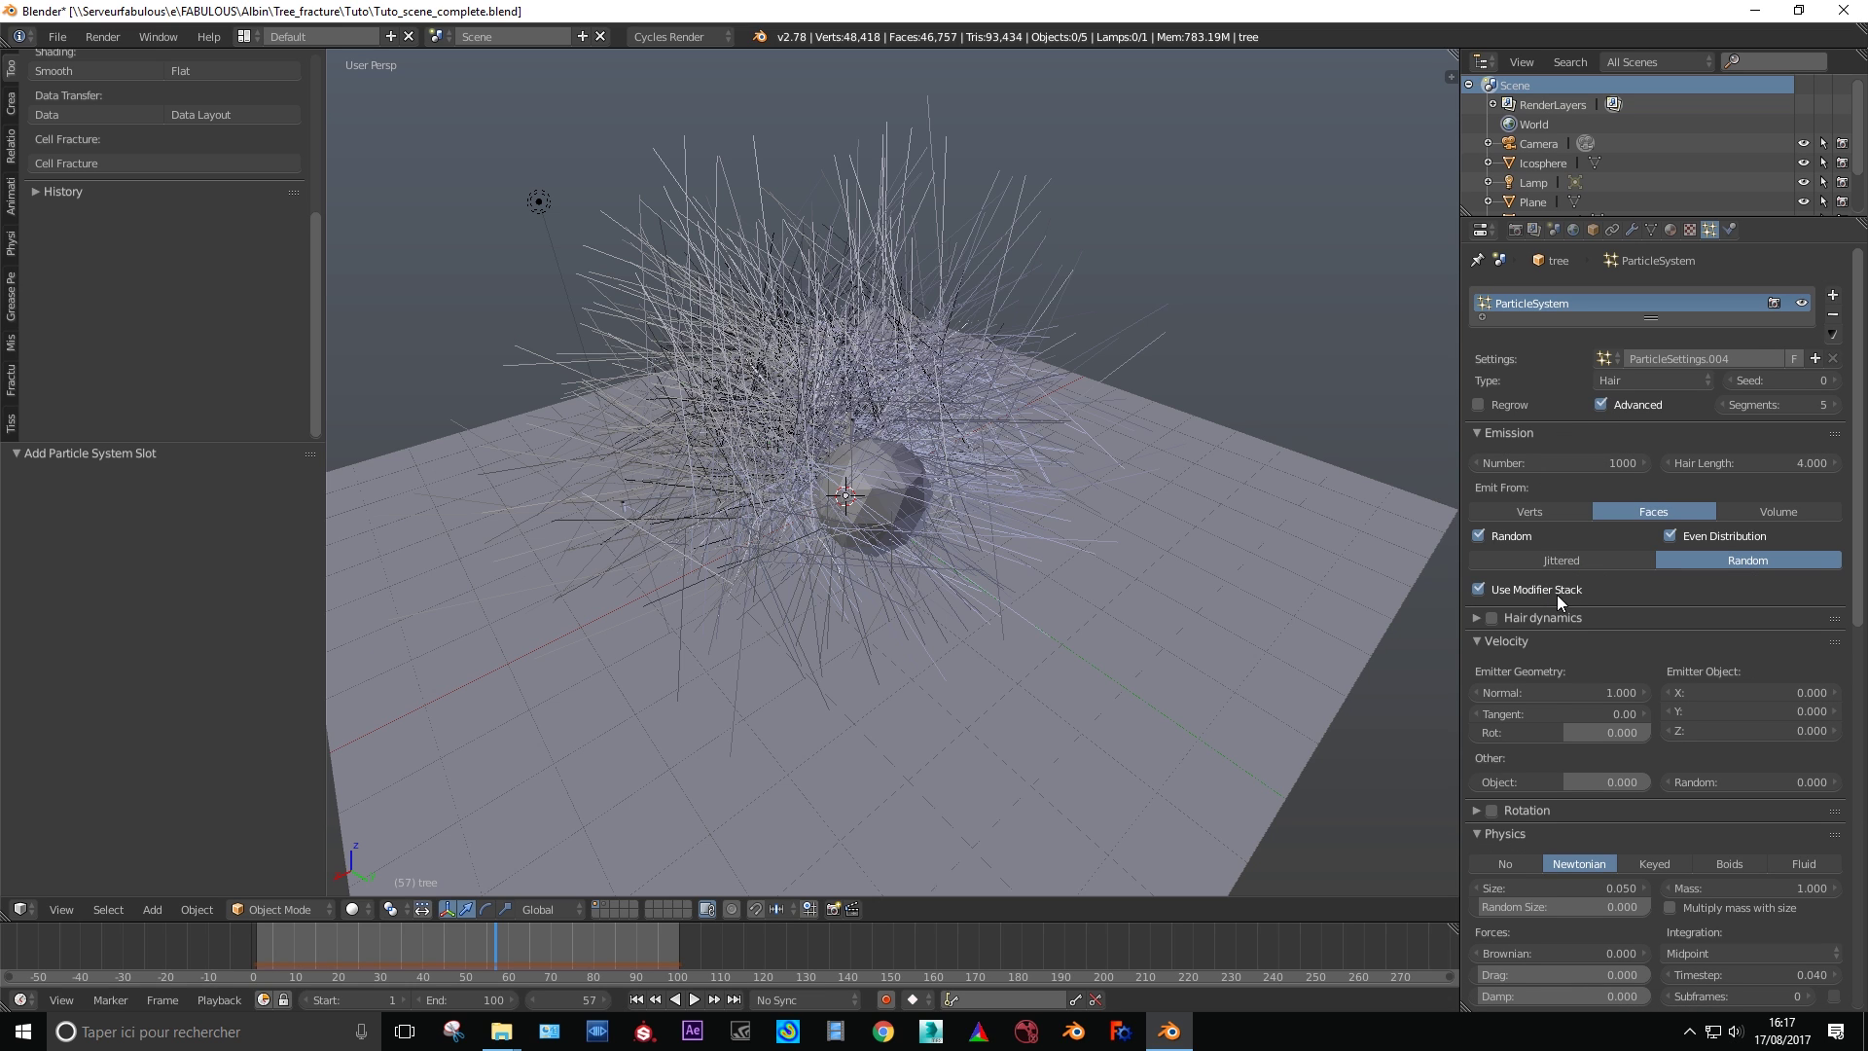
# - Set the hair tangent velocity to 0.1 and play the animation to check it
pyautogui.scroll(-3, 1561, 589)
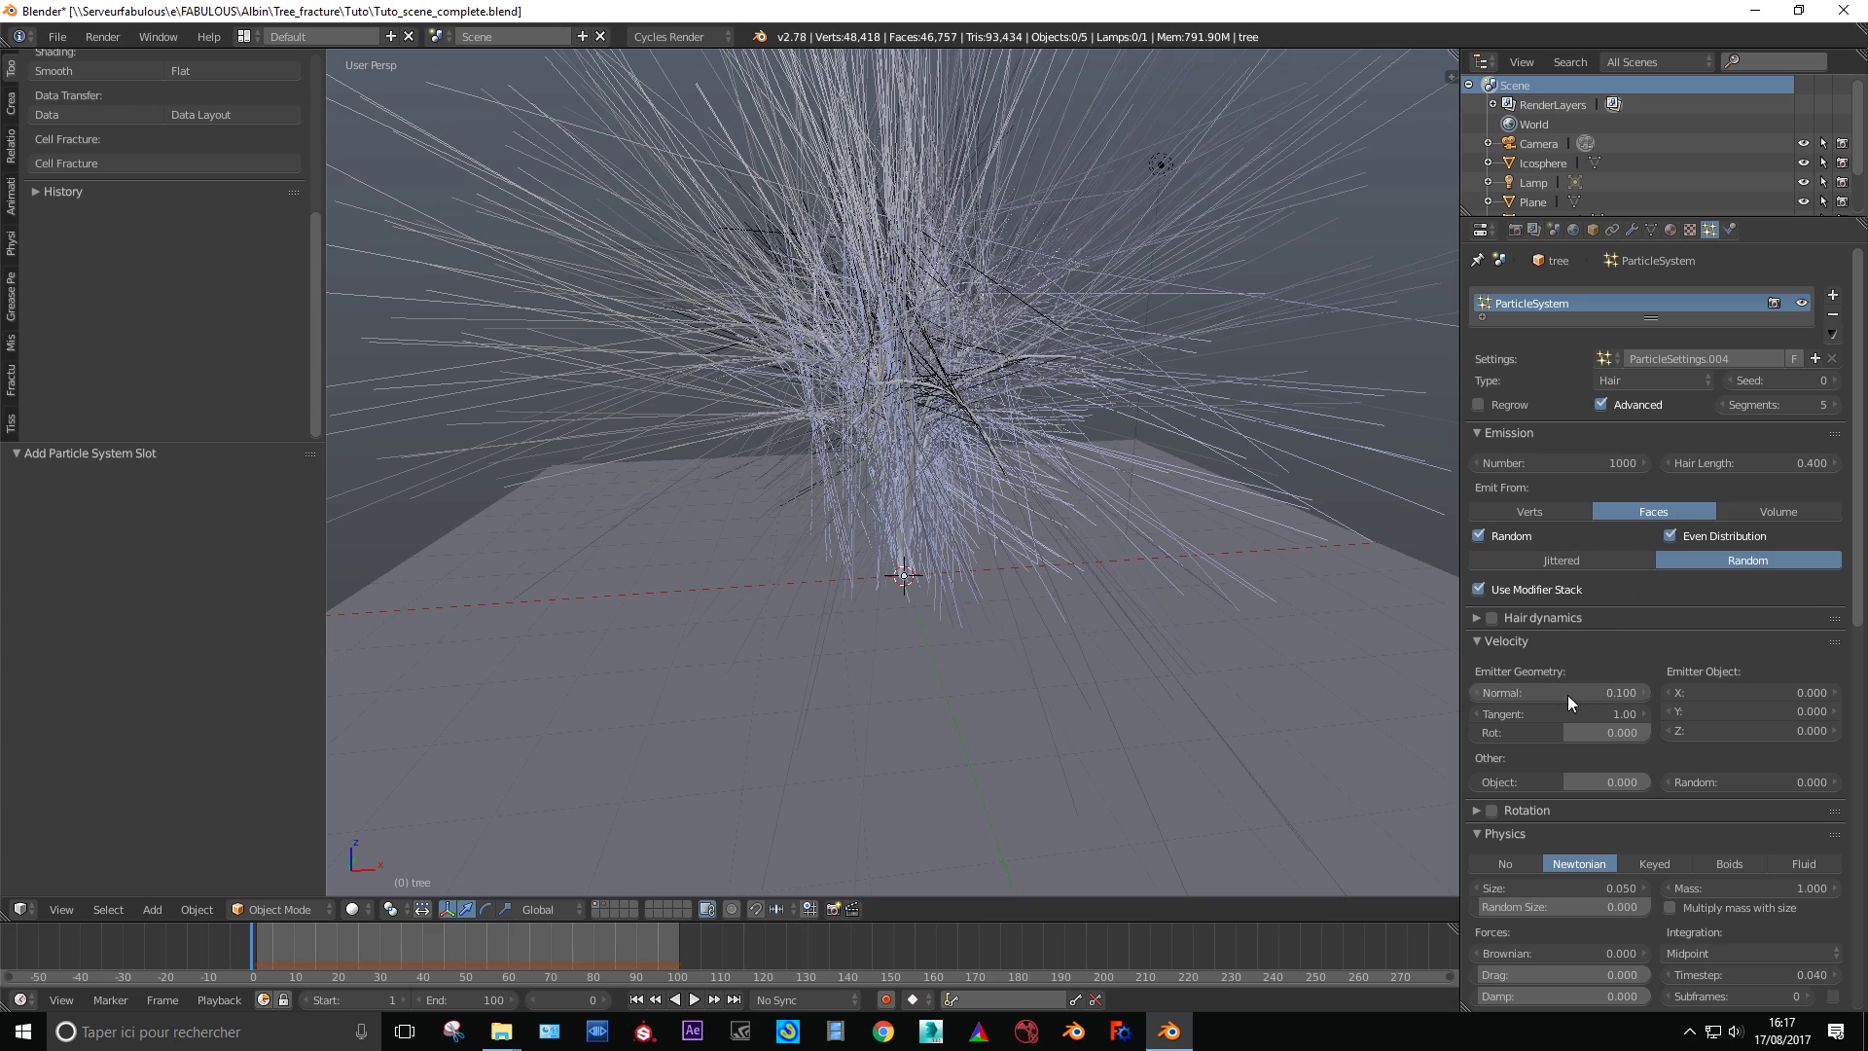
pyautogui.click(1560, 707)
pyautogui.write('0.1')
pyautogui.press('Return')
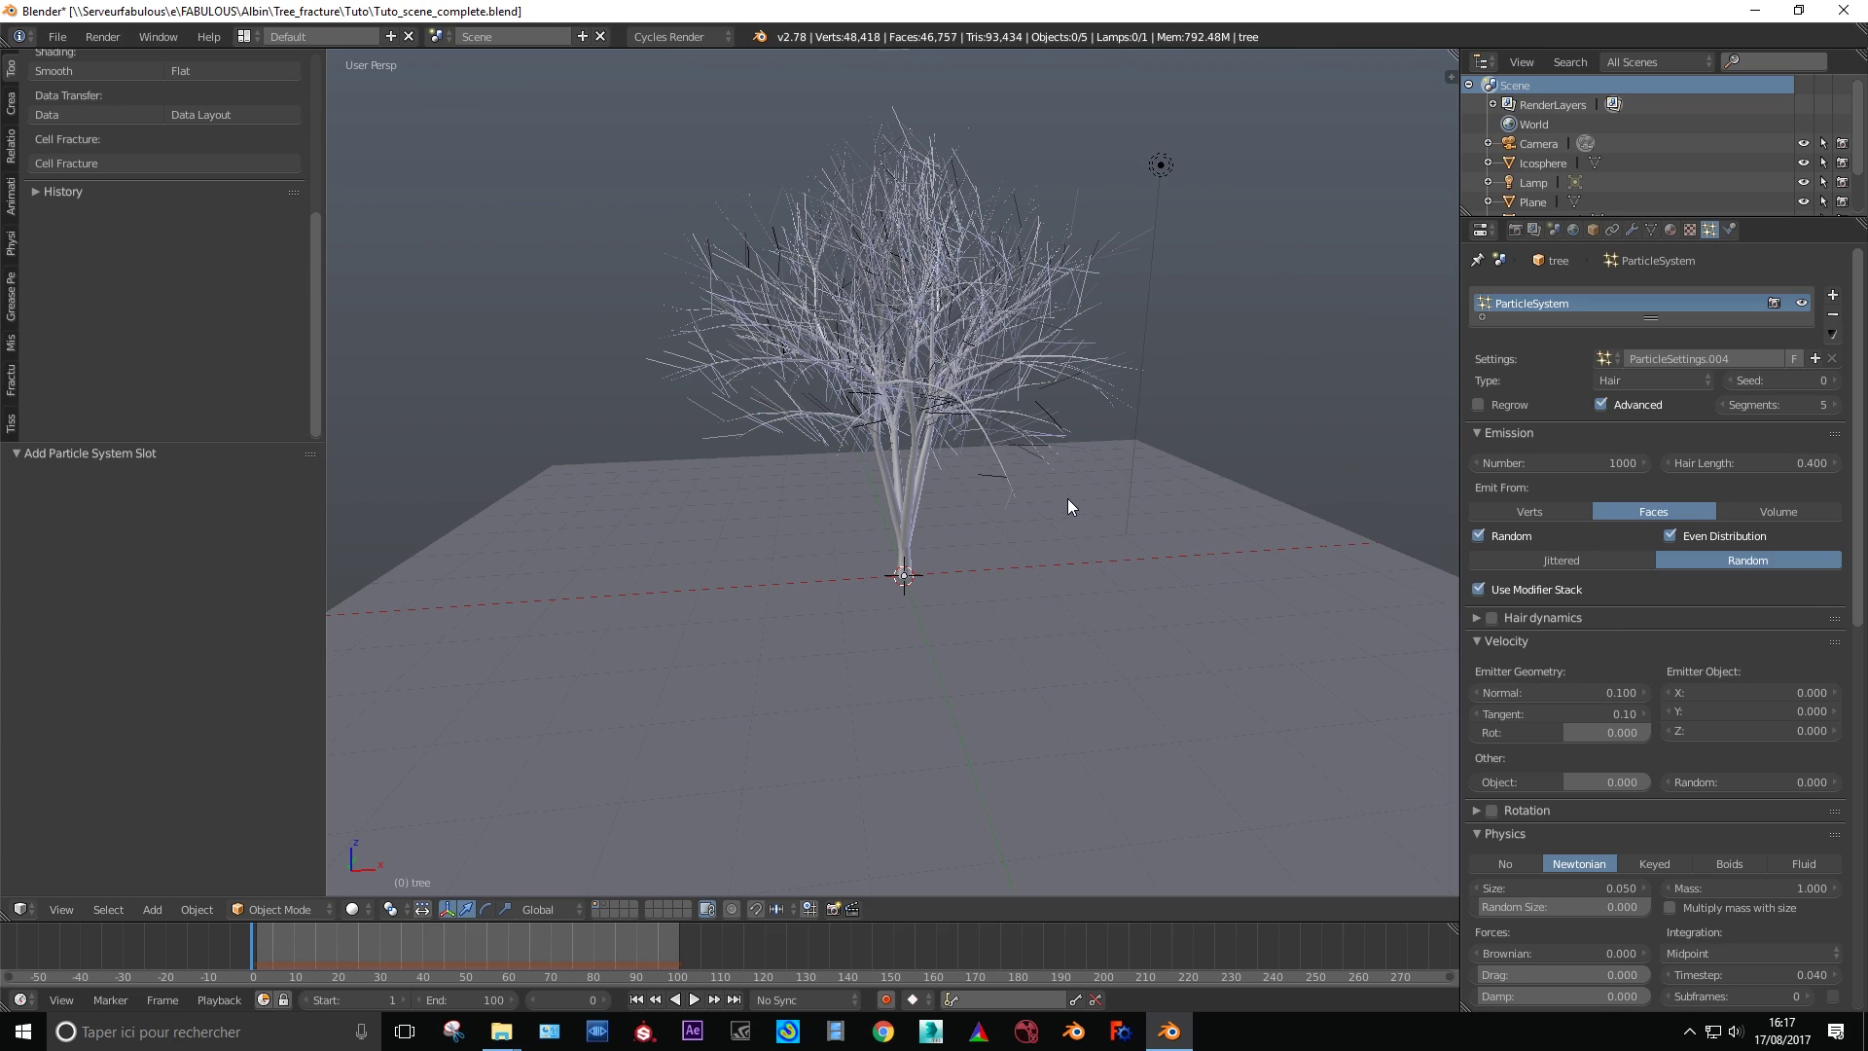
pyautogui.moveTo(1066, 505); pyautogui.dragTo(1037, 496, button='middle')
pyautogui.hotkey('alt', 'a')
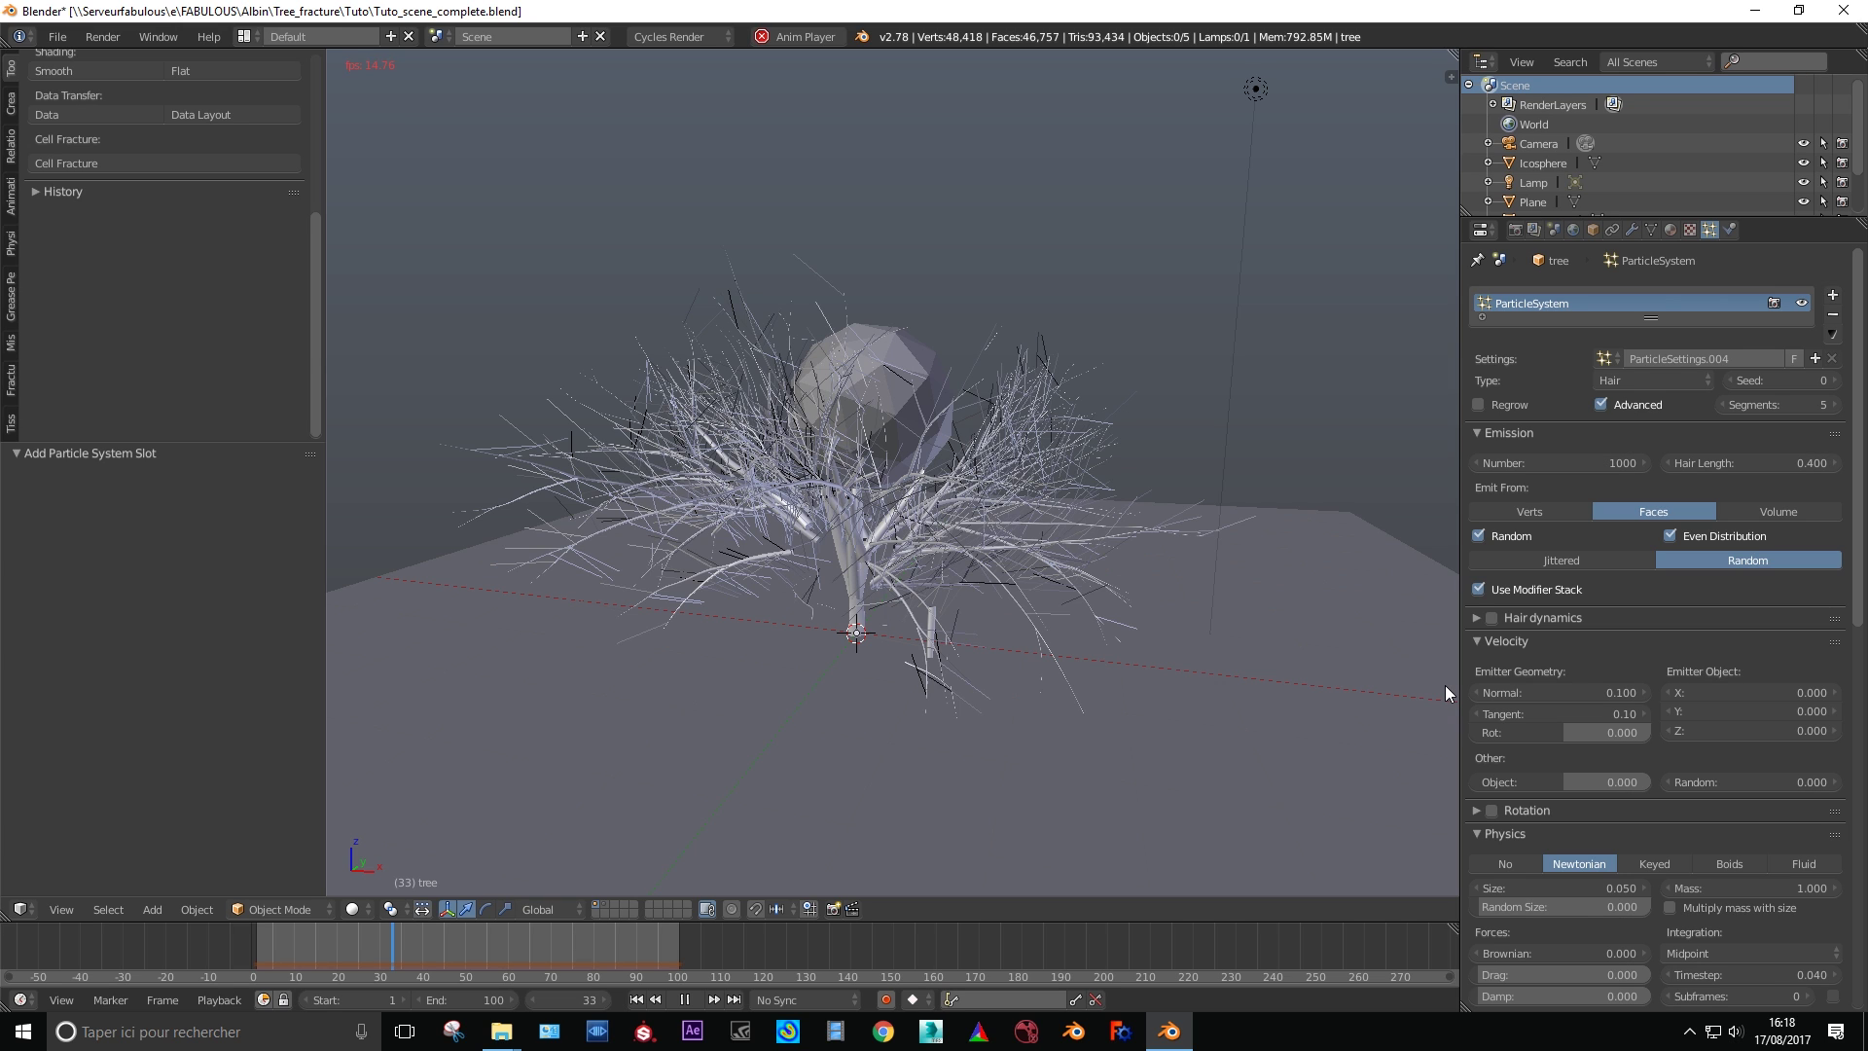
pyautogui.hotkey('alt', 'a')
# - Drive the hair density with the Leaf vertex group
pyautogui.scroll(-15, 1764, 704)
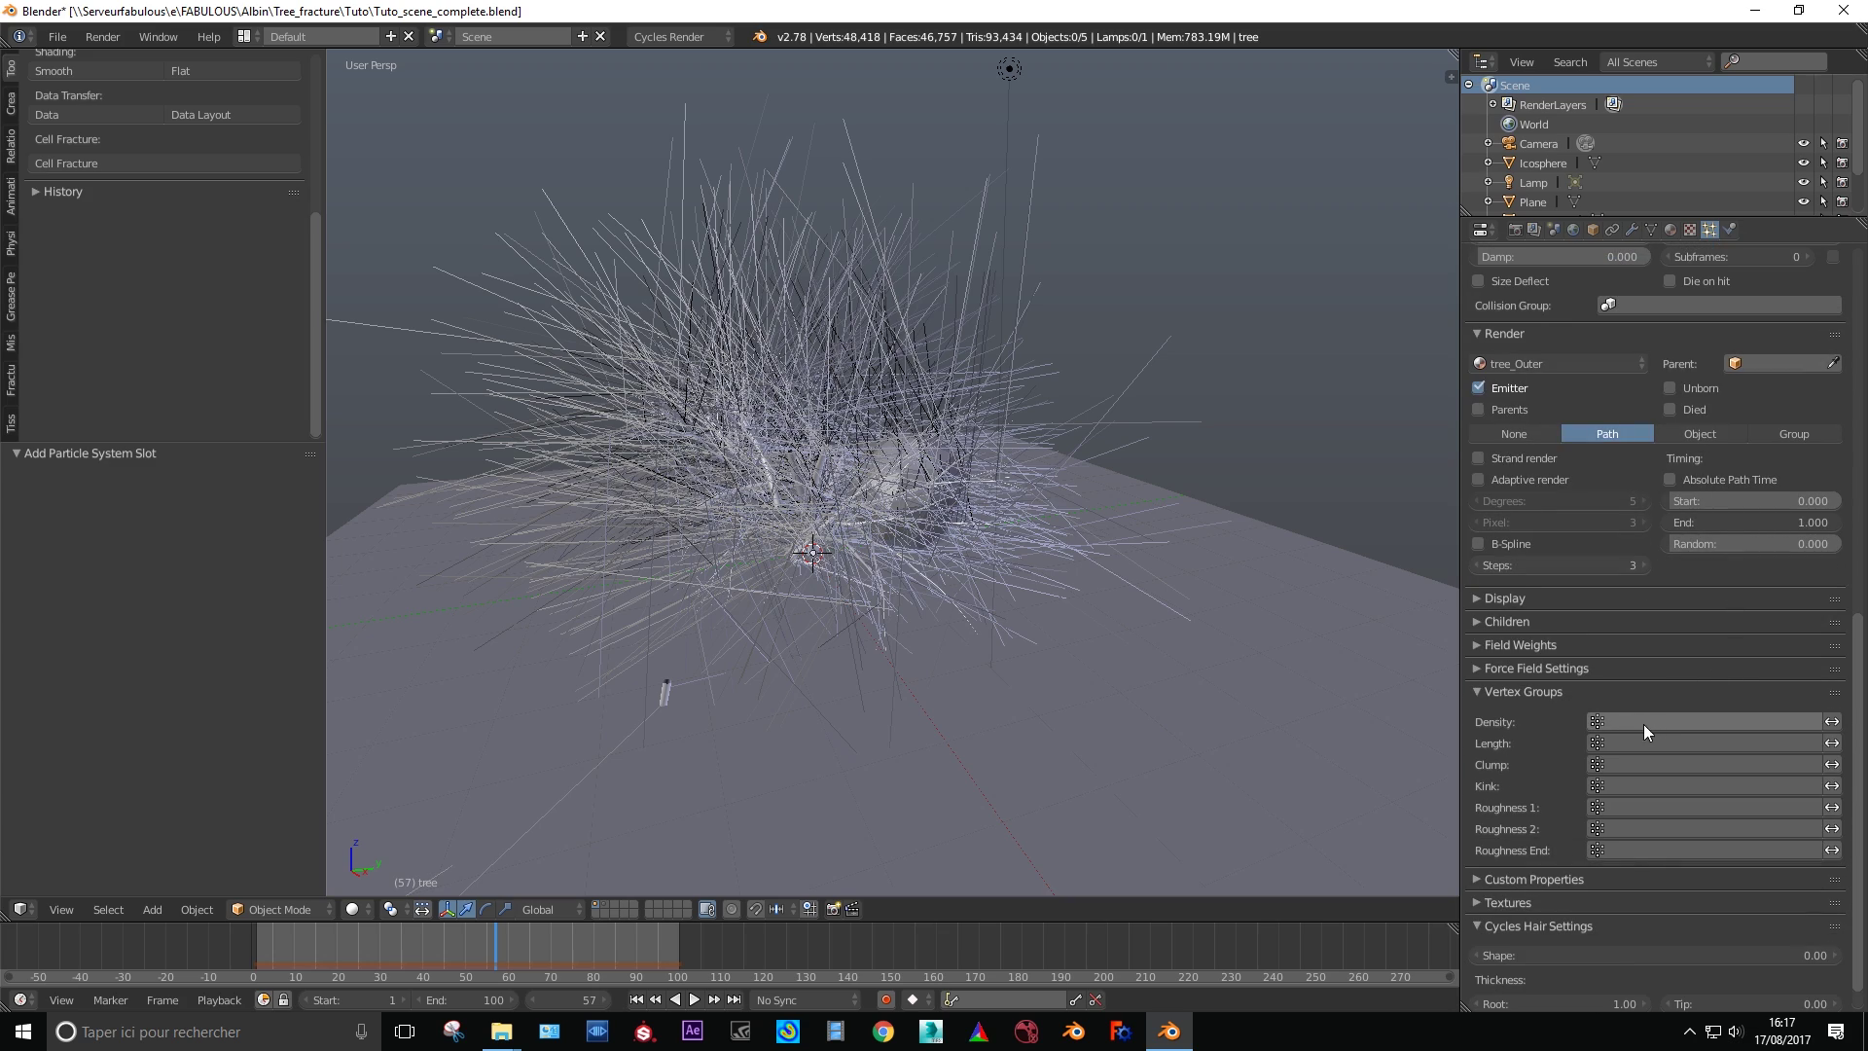
pyautogui.click(1643, 723)
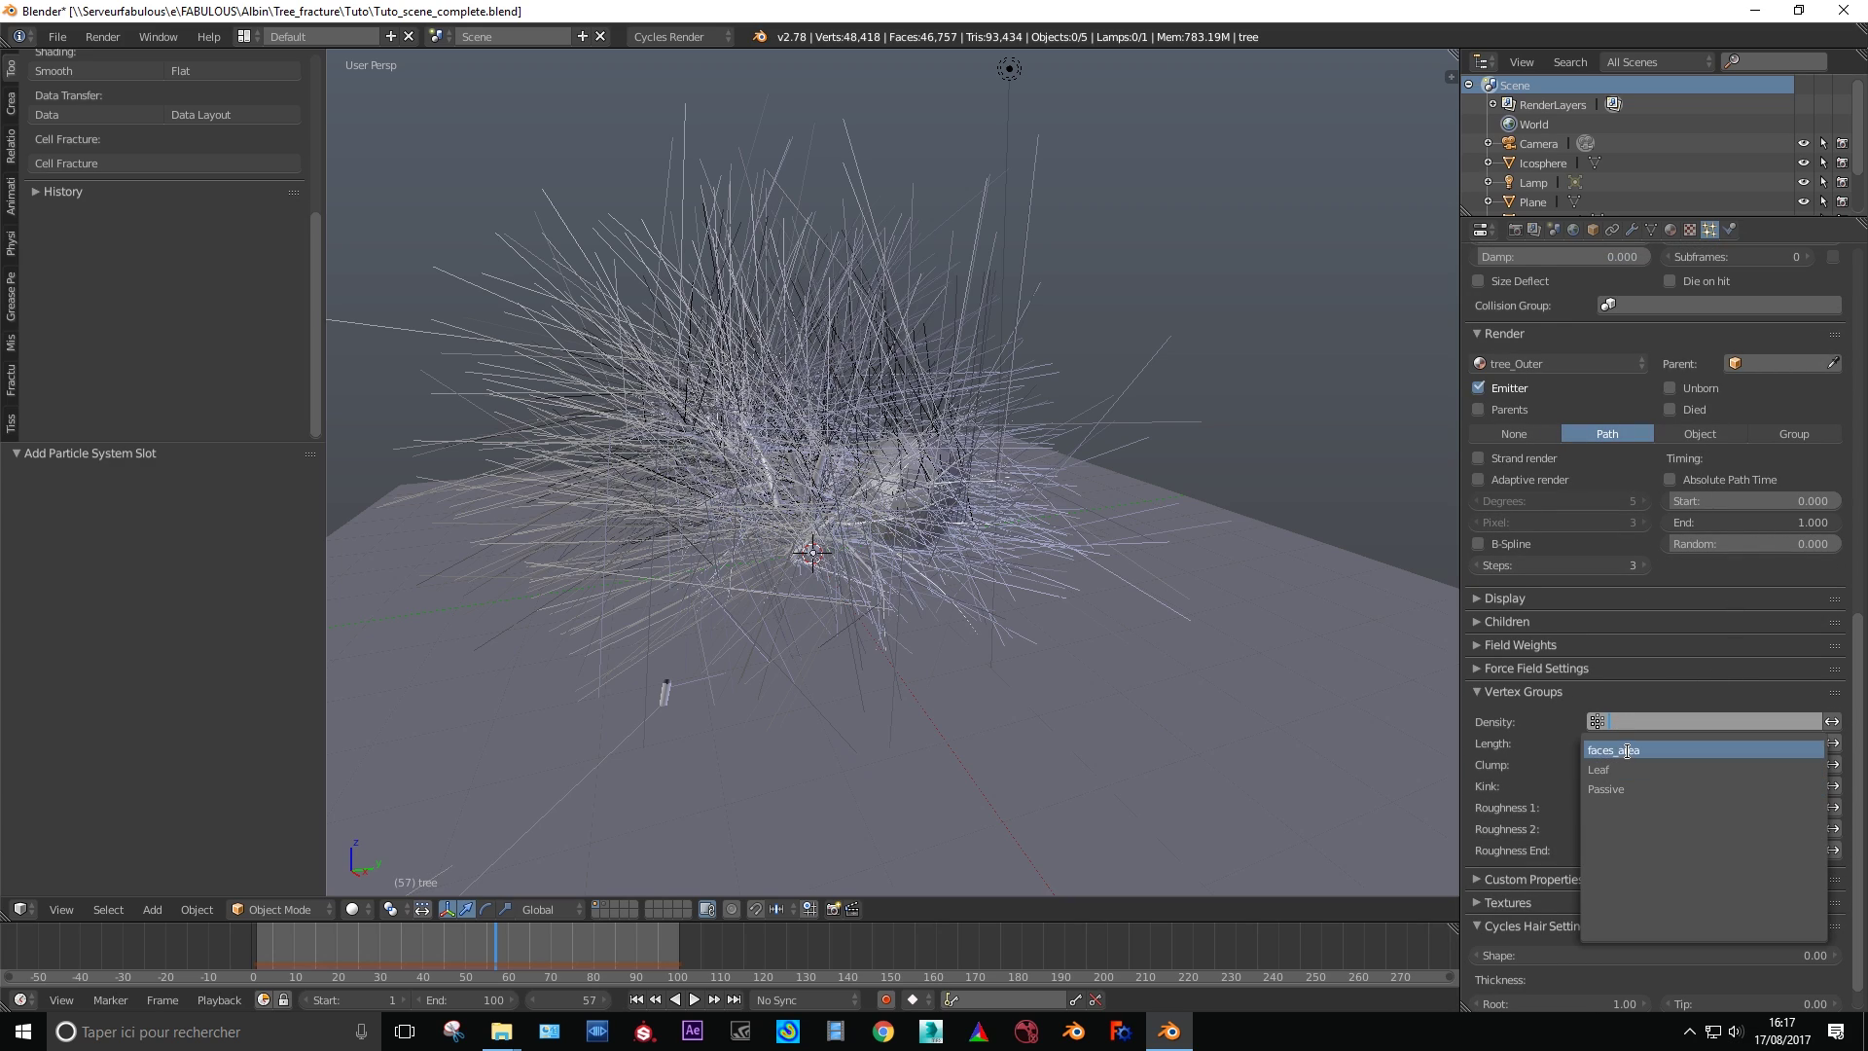
pyautogui.click(1631, 769)
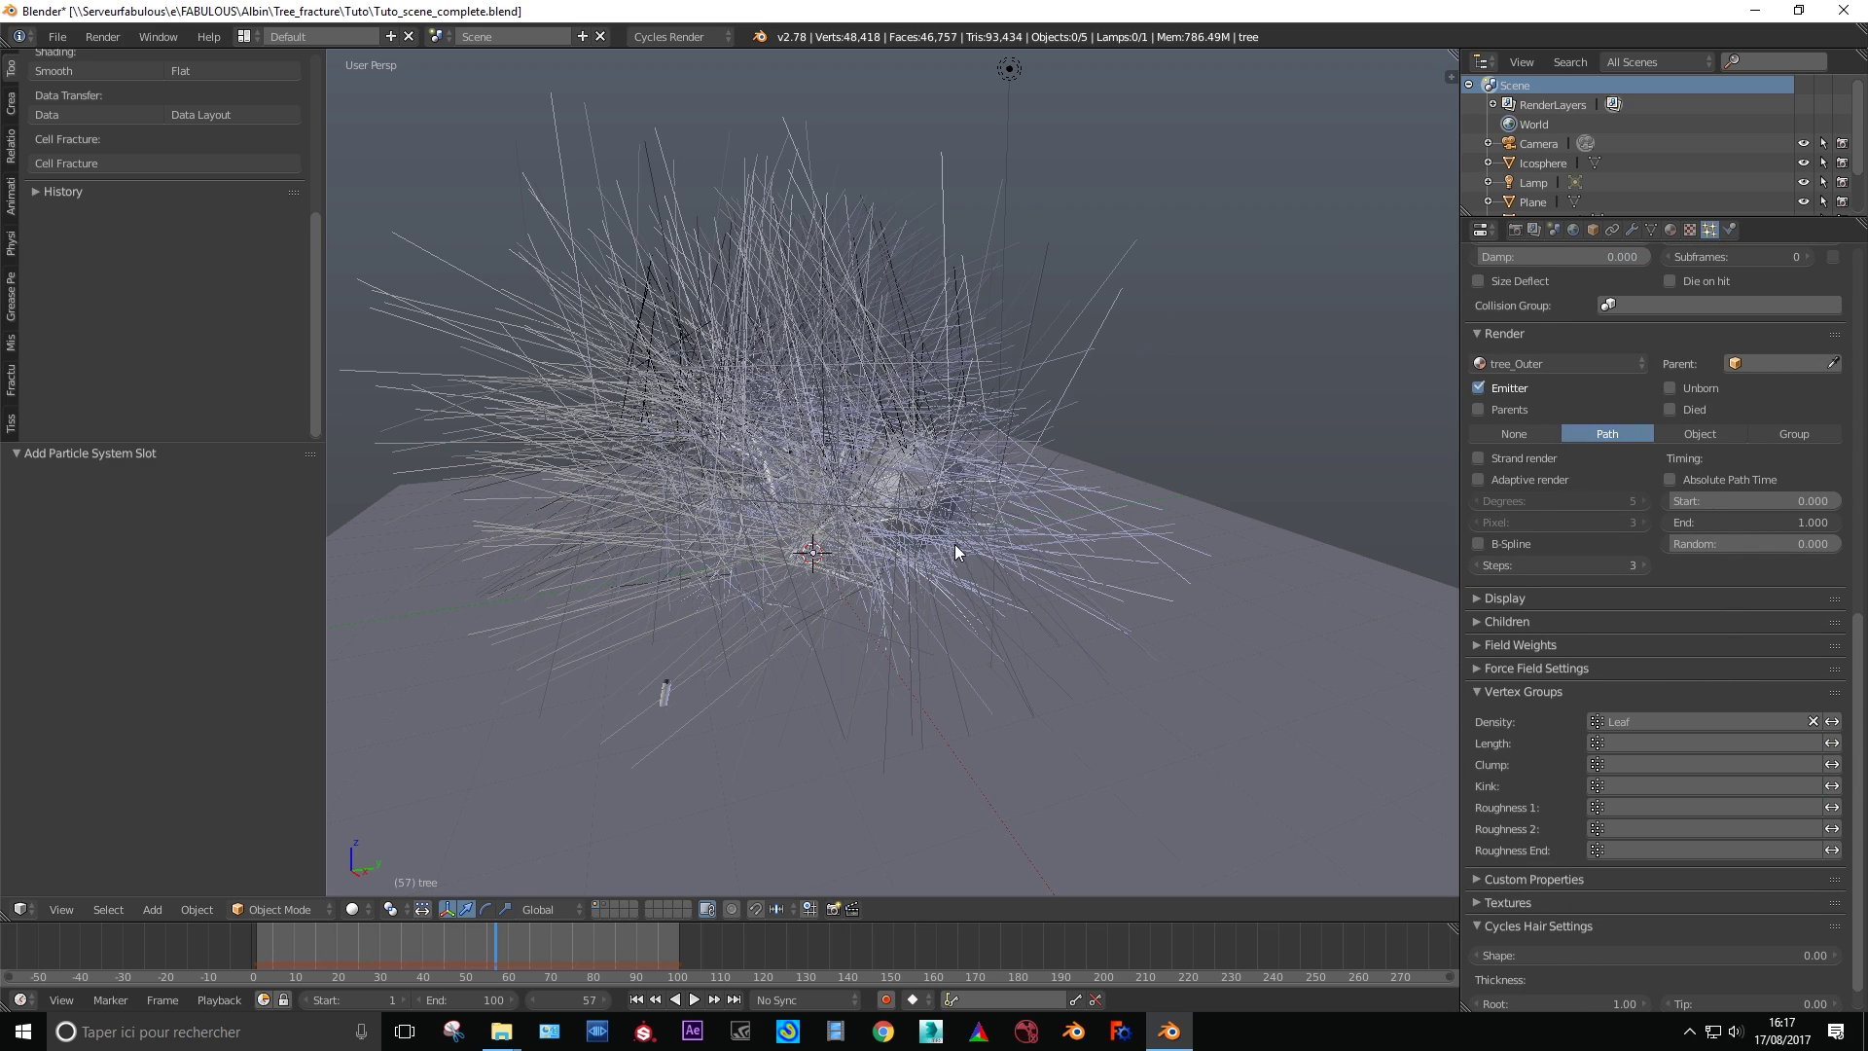
pyautogui.moveTo(954, 544); pyautogui.dragTo(1138, 562, button='middle')
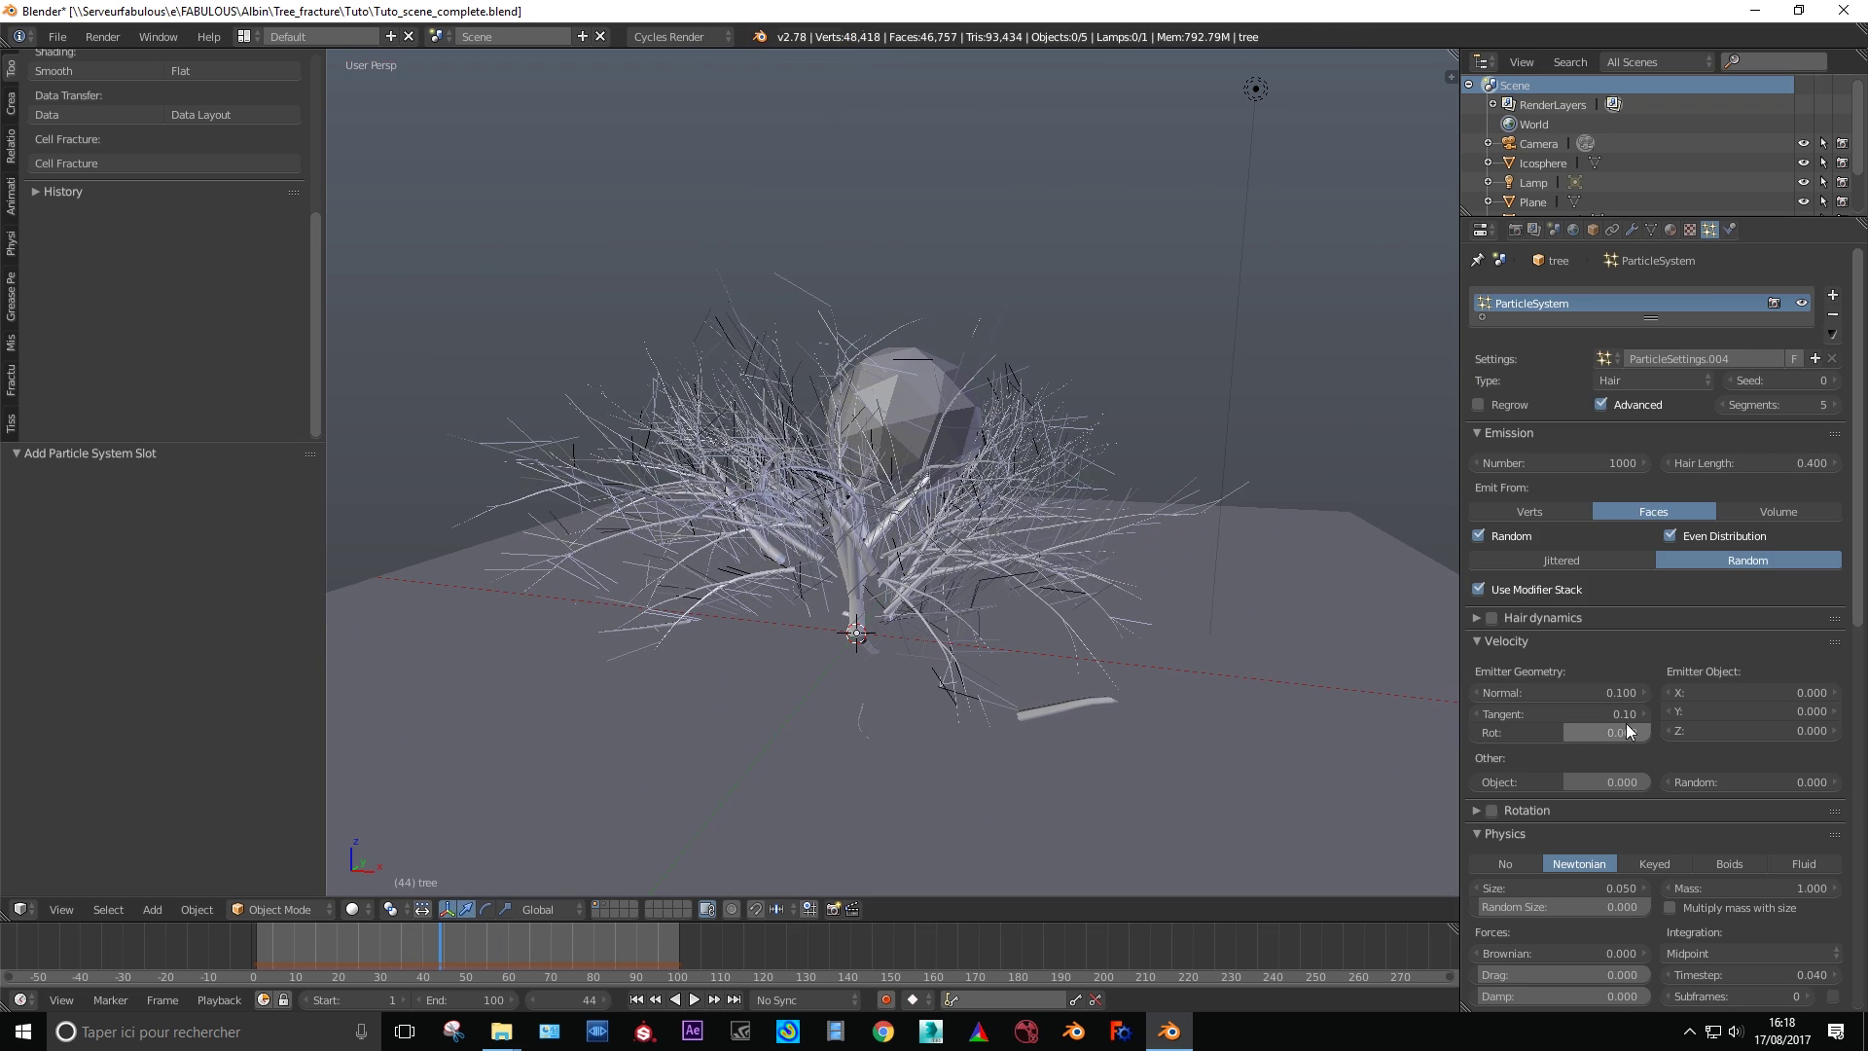
# - Turn on hair dynamics for the twigs and expose the simulation cache settings
pyautogui.click(1533, 637)
pyautogui.scroll(-2, 1534, 637)
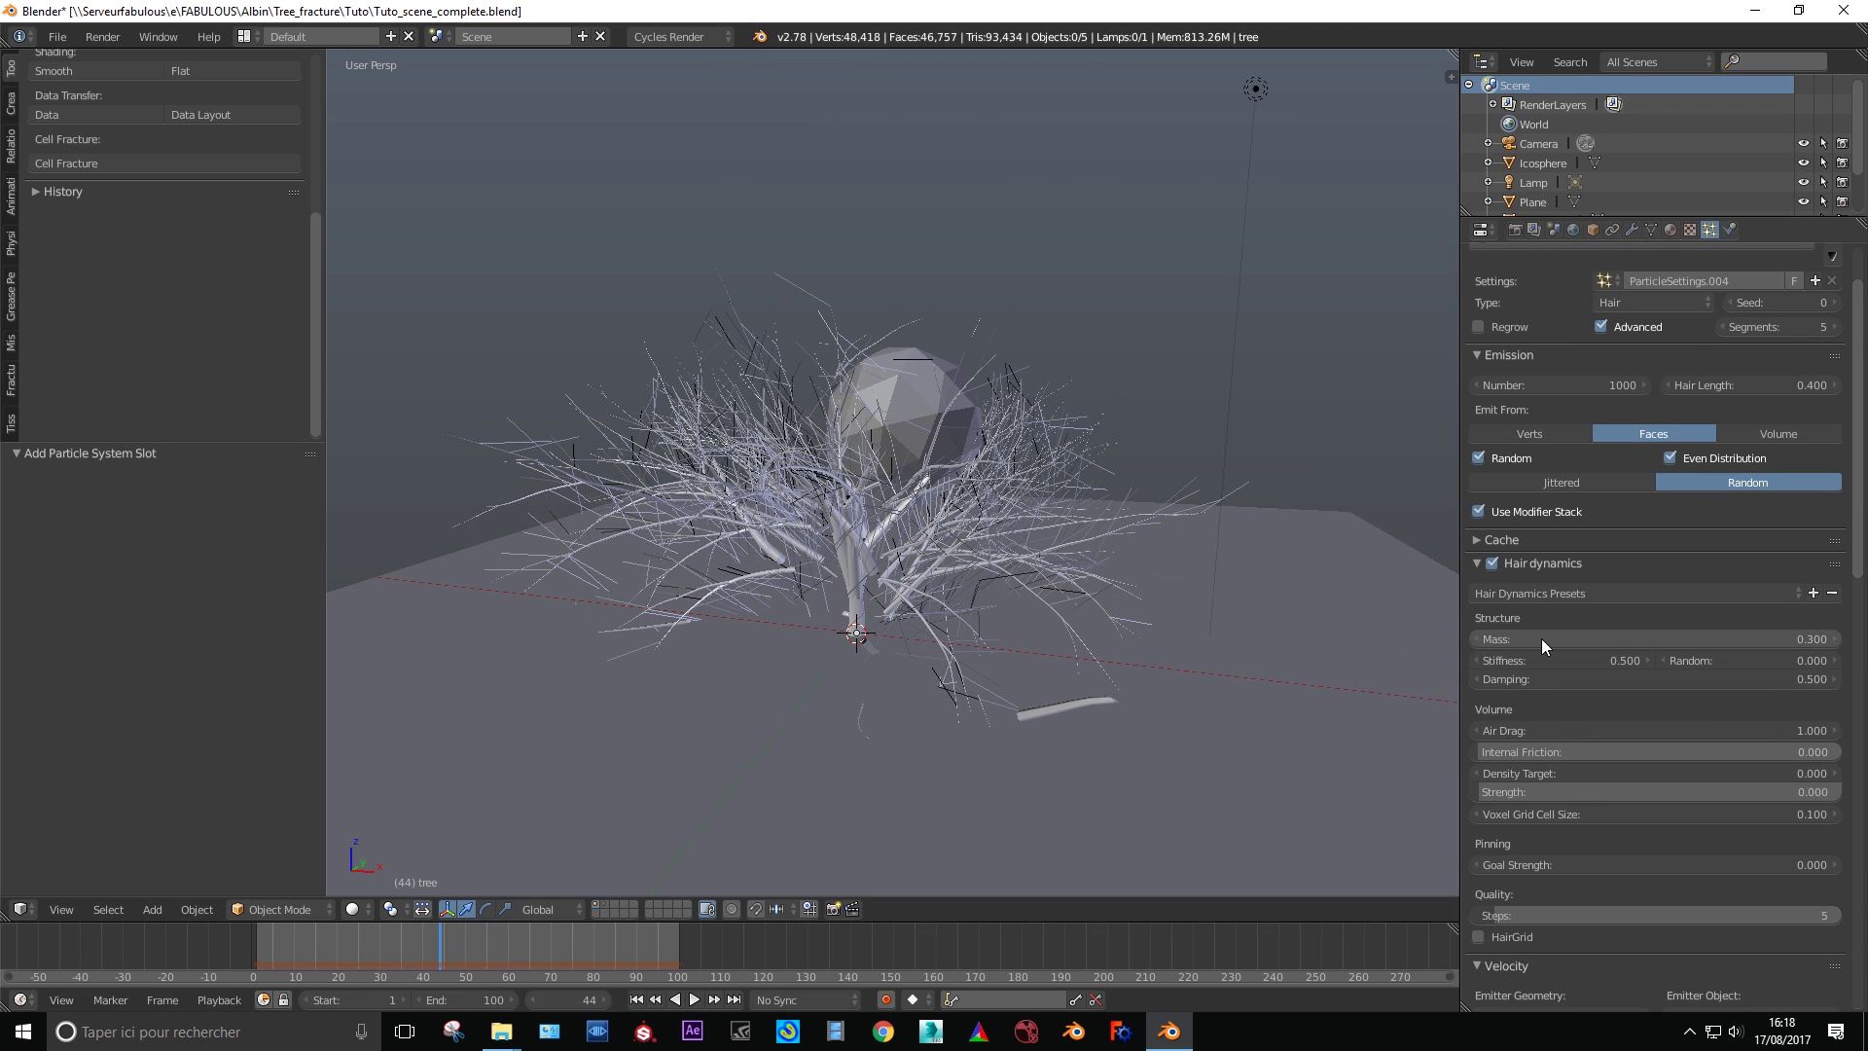
pyautogui.click(1525, 542)
pyautogui.scroll(-6, 1555, 562)
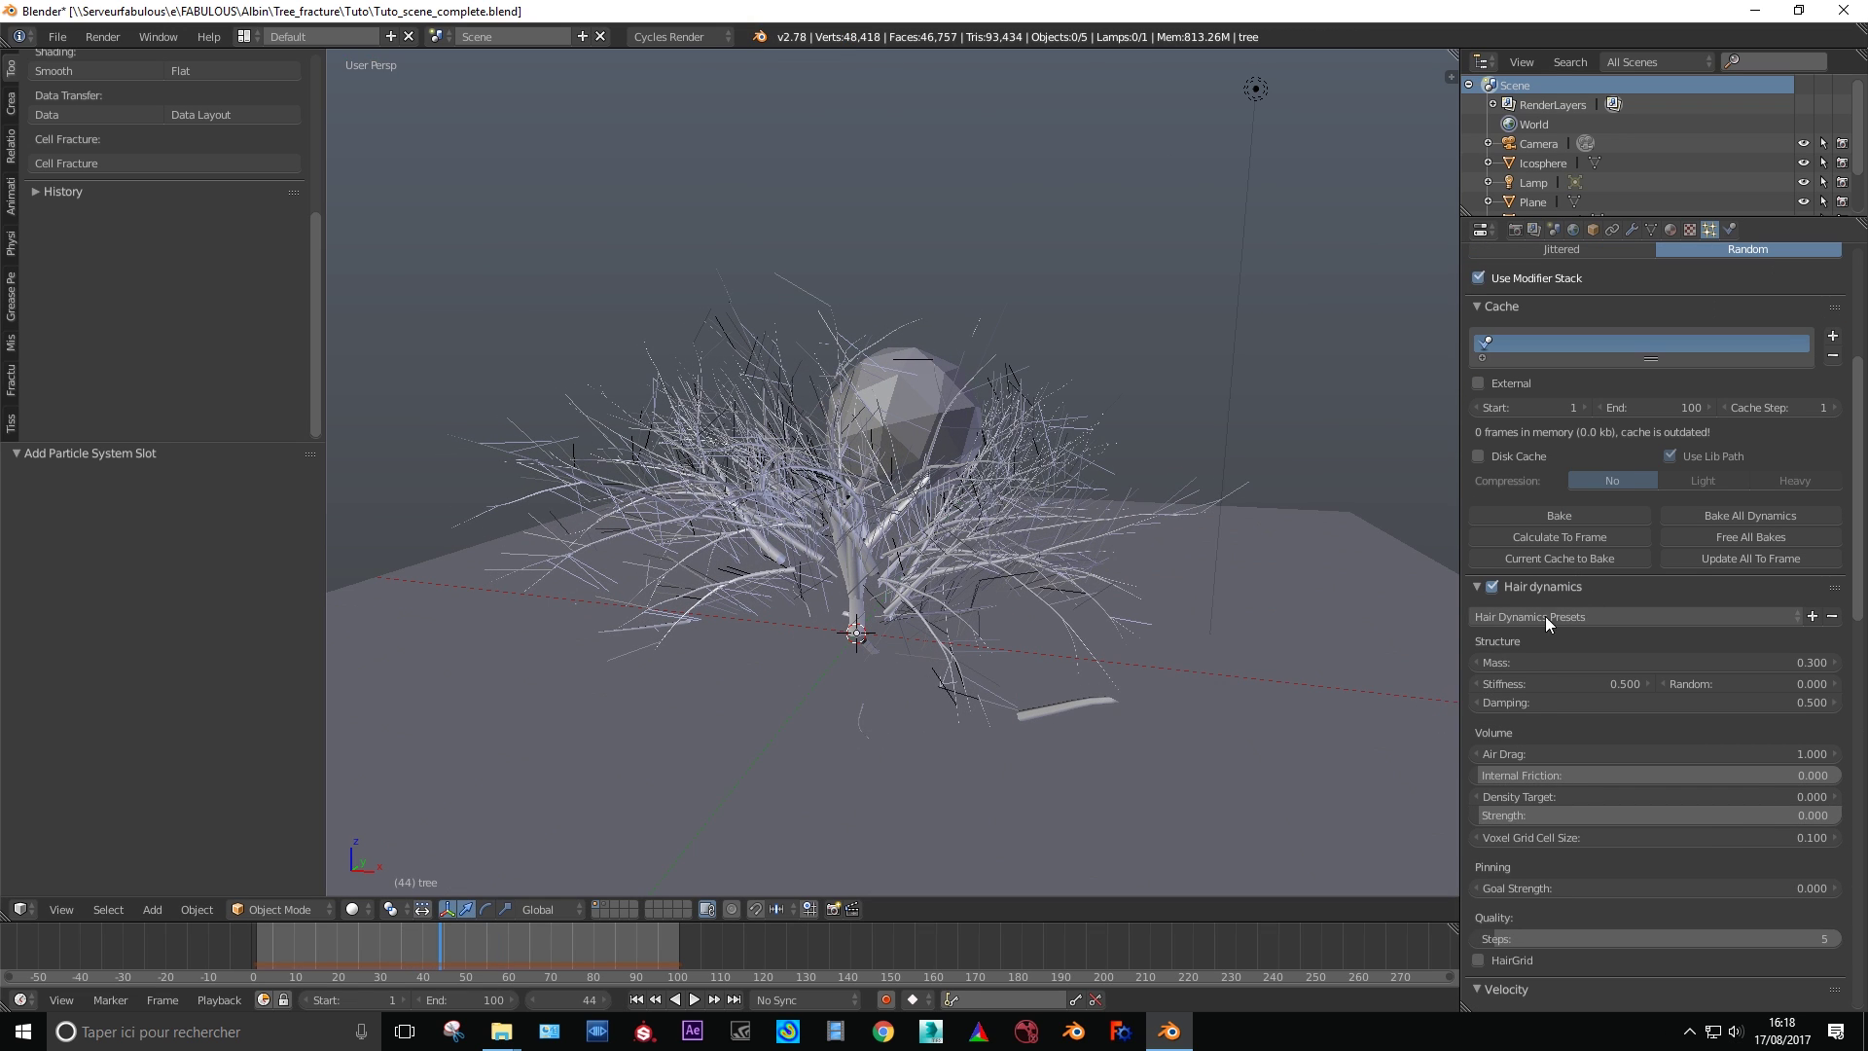
pyautogui.scroll(5, 1634, 540)
pyautogui.scroll(-4, 1636, 538)
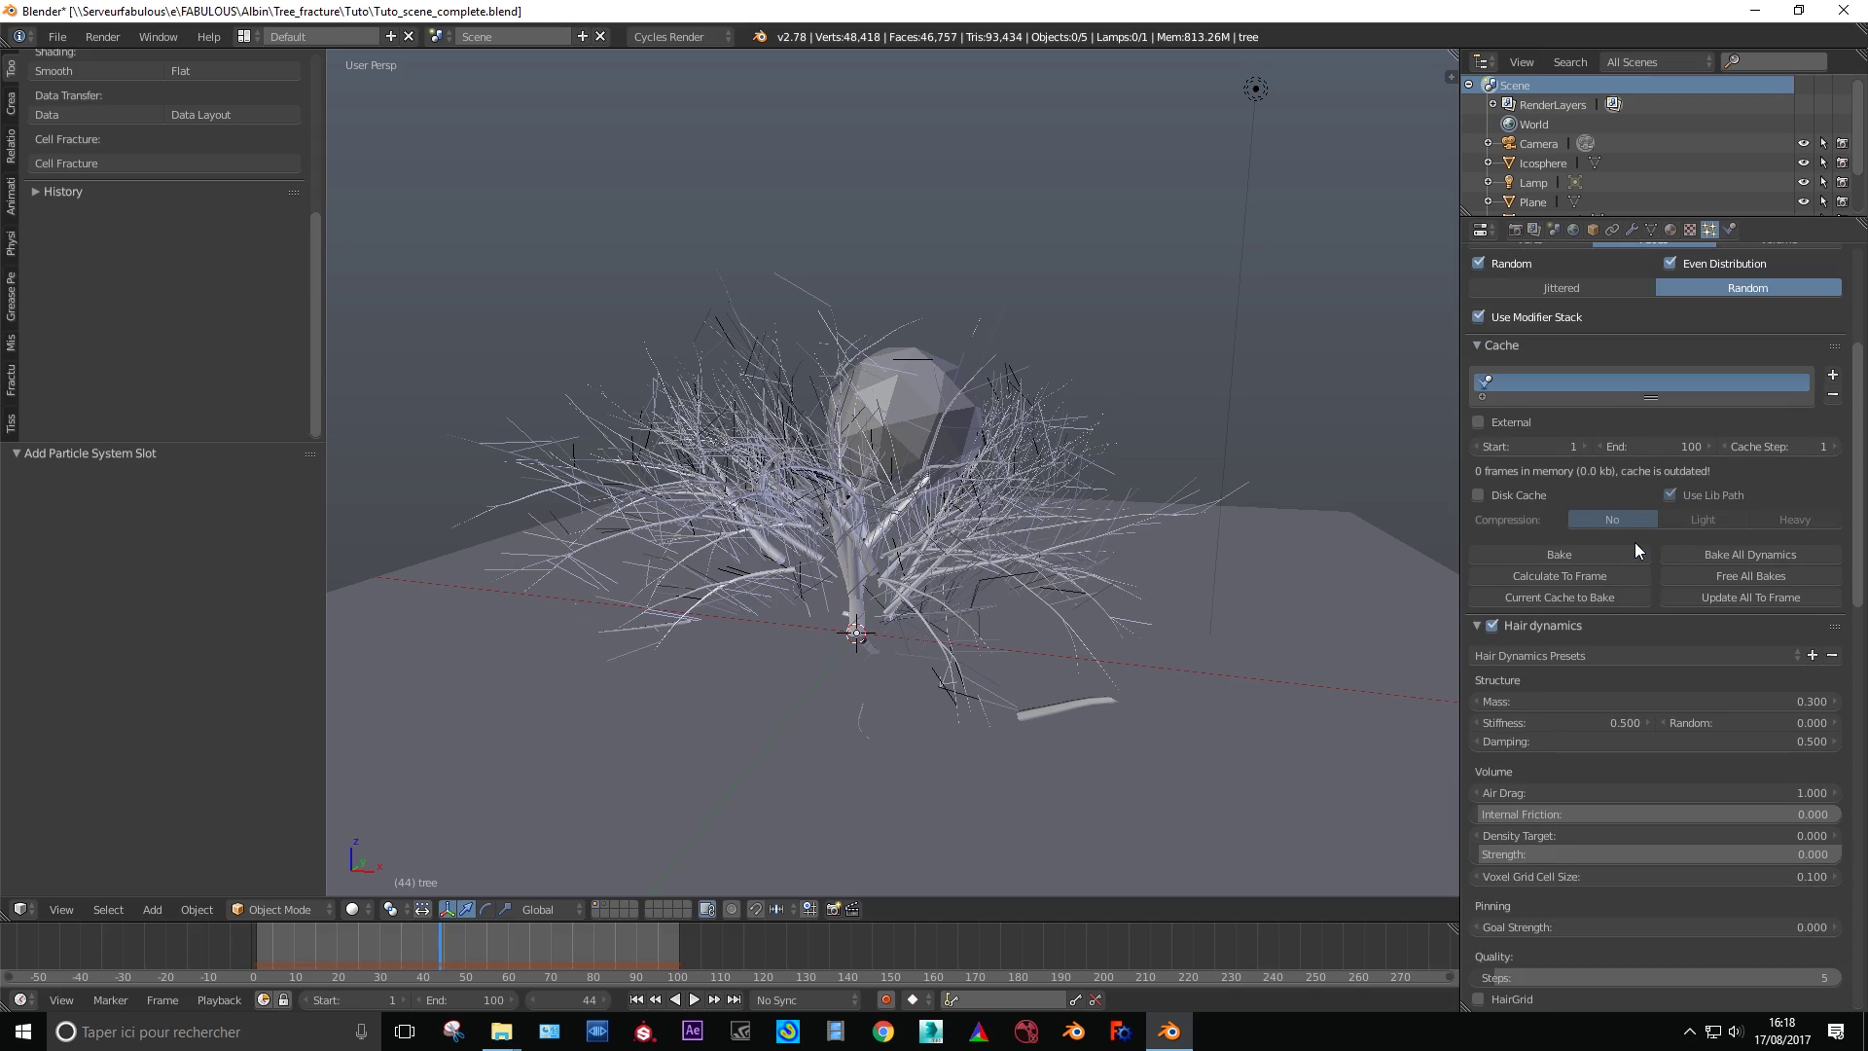
pyautogui.scroll(-5, 1618, 664)
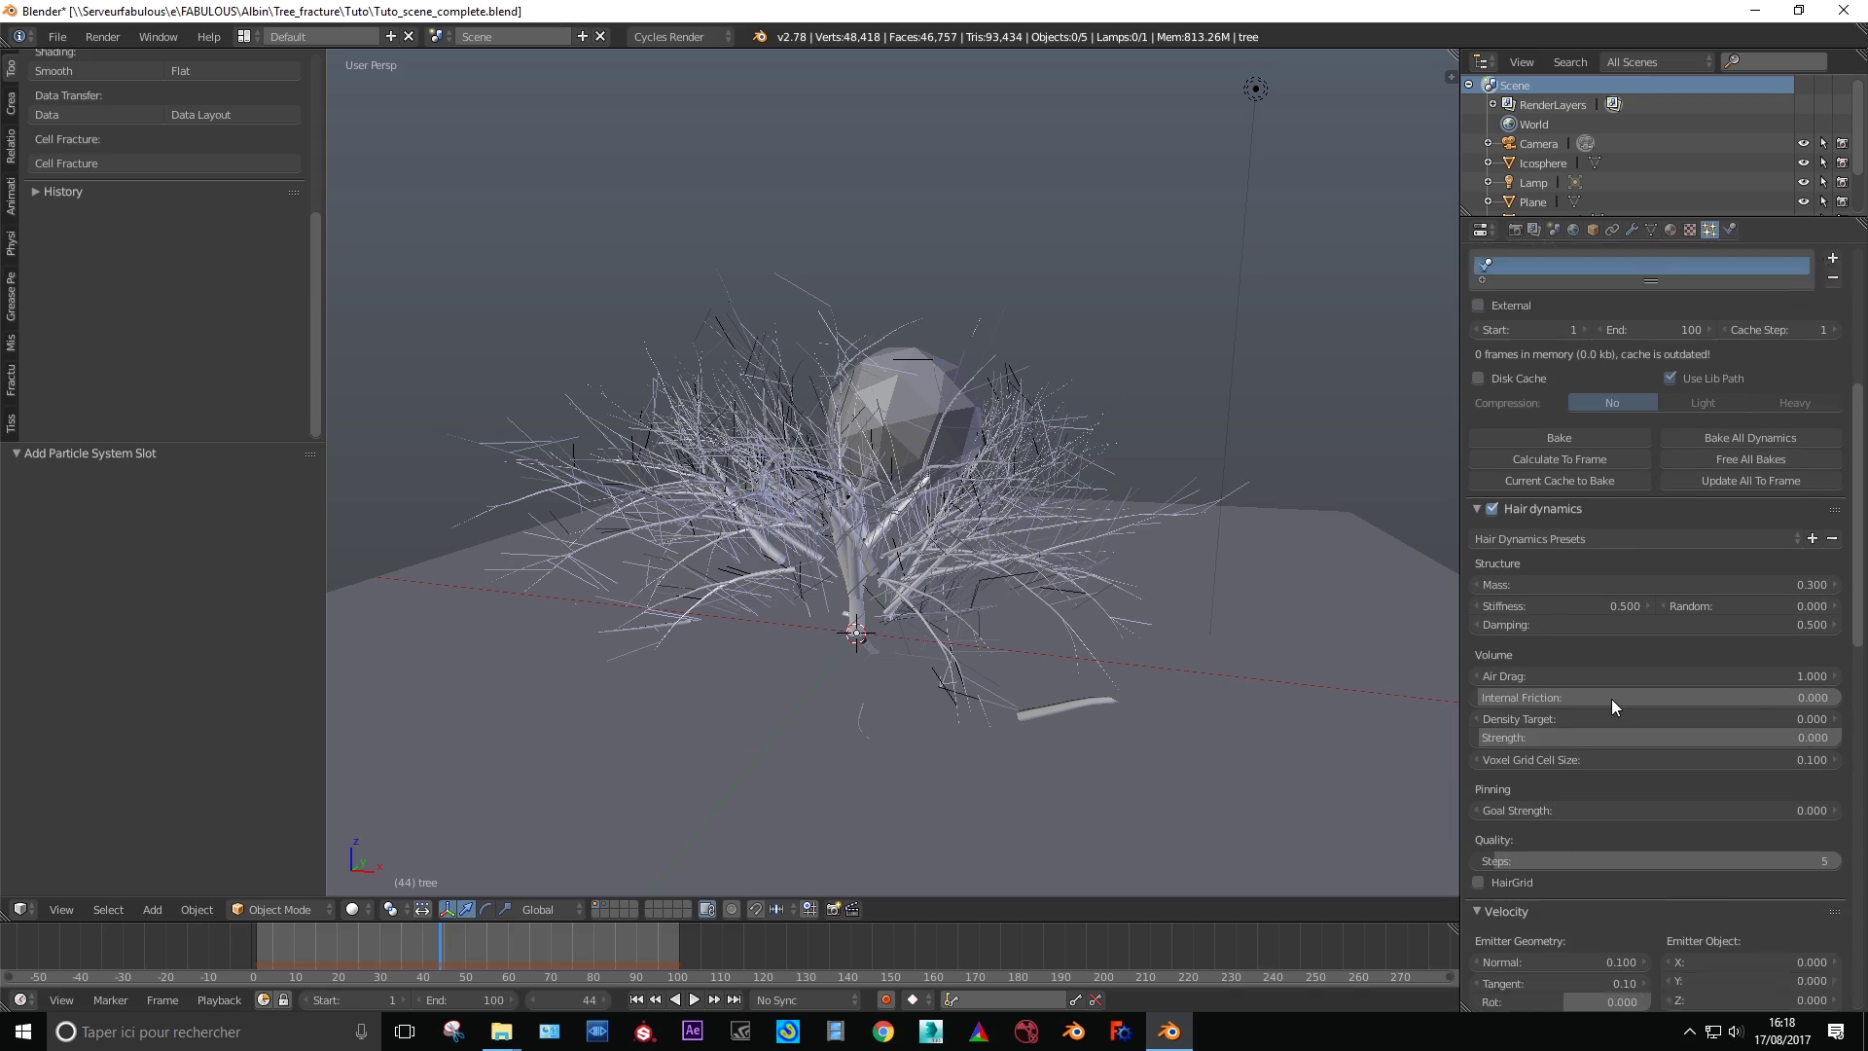
# - Save, play the hair simulation from the start, and bake the hair dynamics
pyautogui.hotkey('ctrl', 's')
pyautogui.hotkey('alt', 'a')
pyautogui.scroll(-15, 1533, 661)
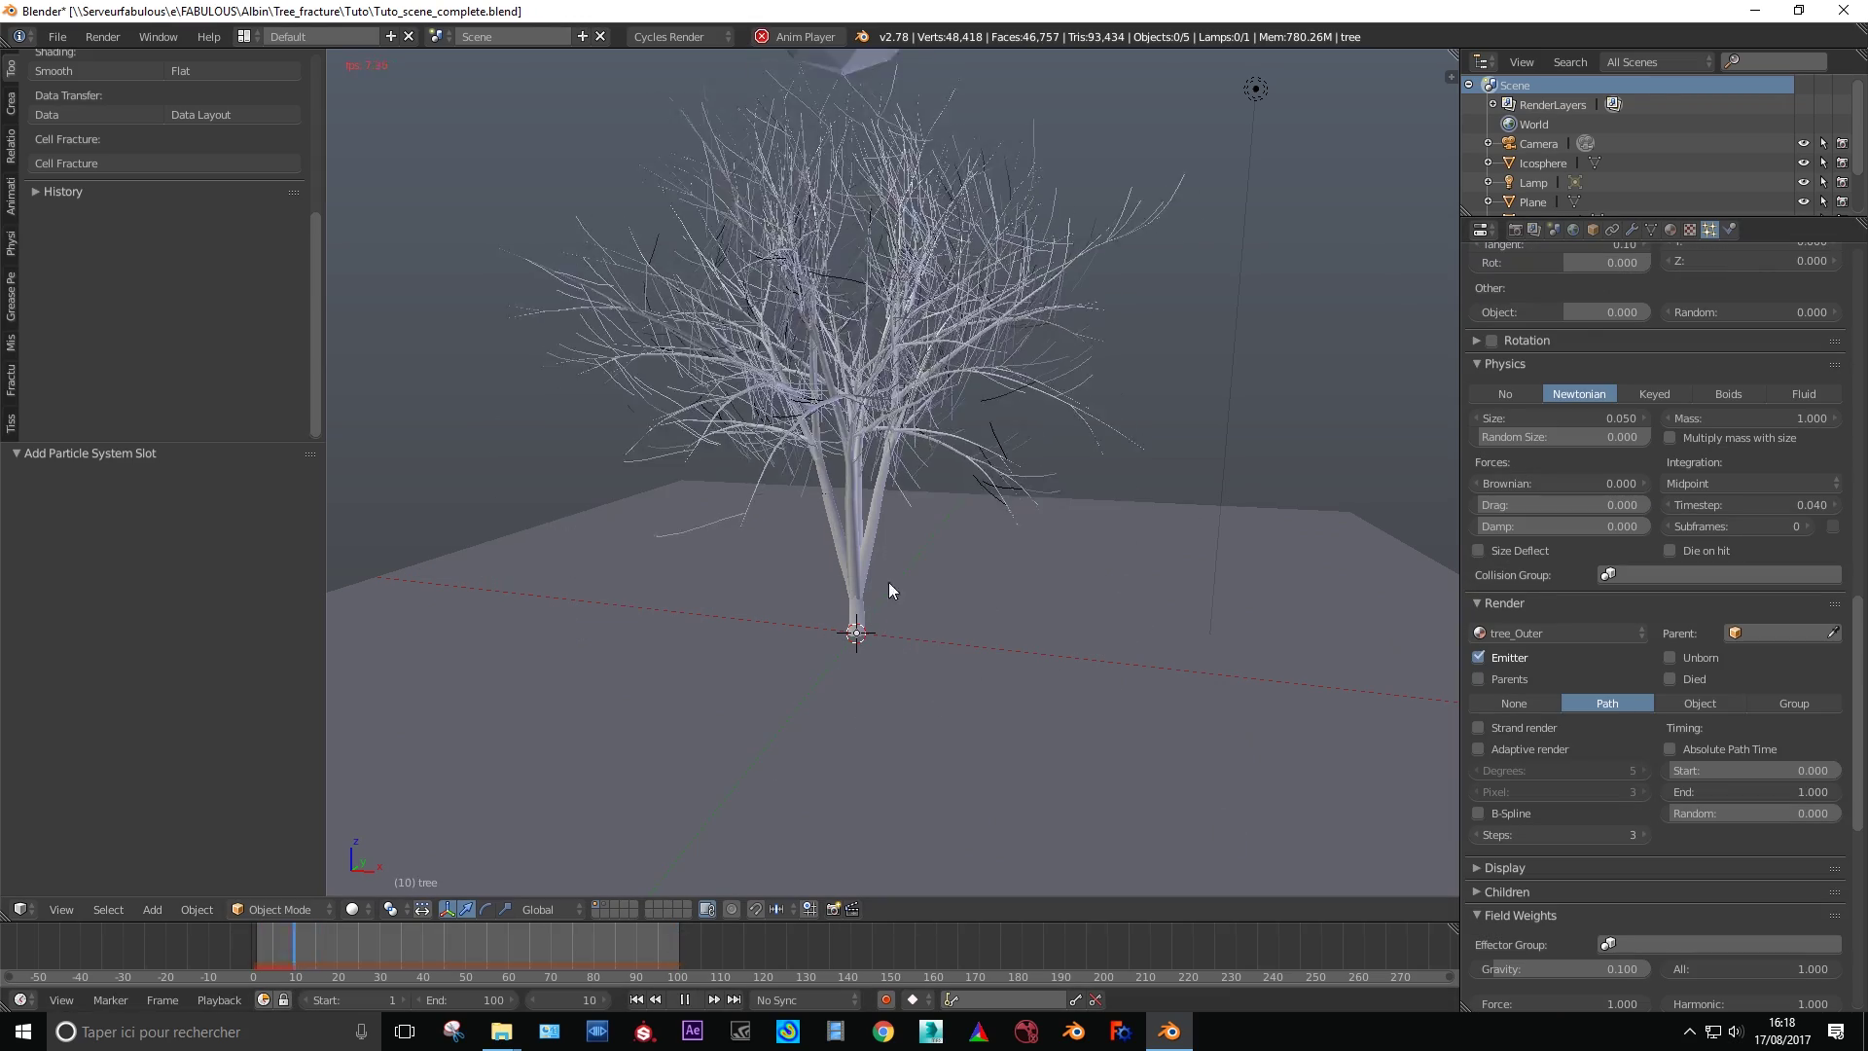
pyautogui.scroll(20, 1576, 583)
pyautogui.click(1558, 399)
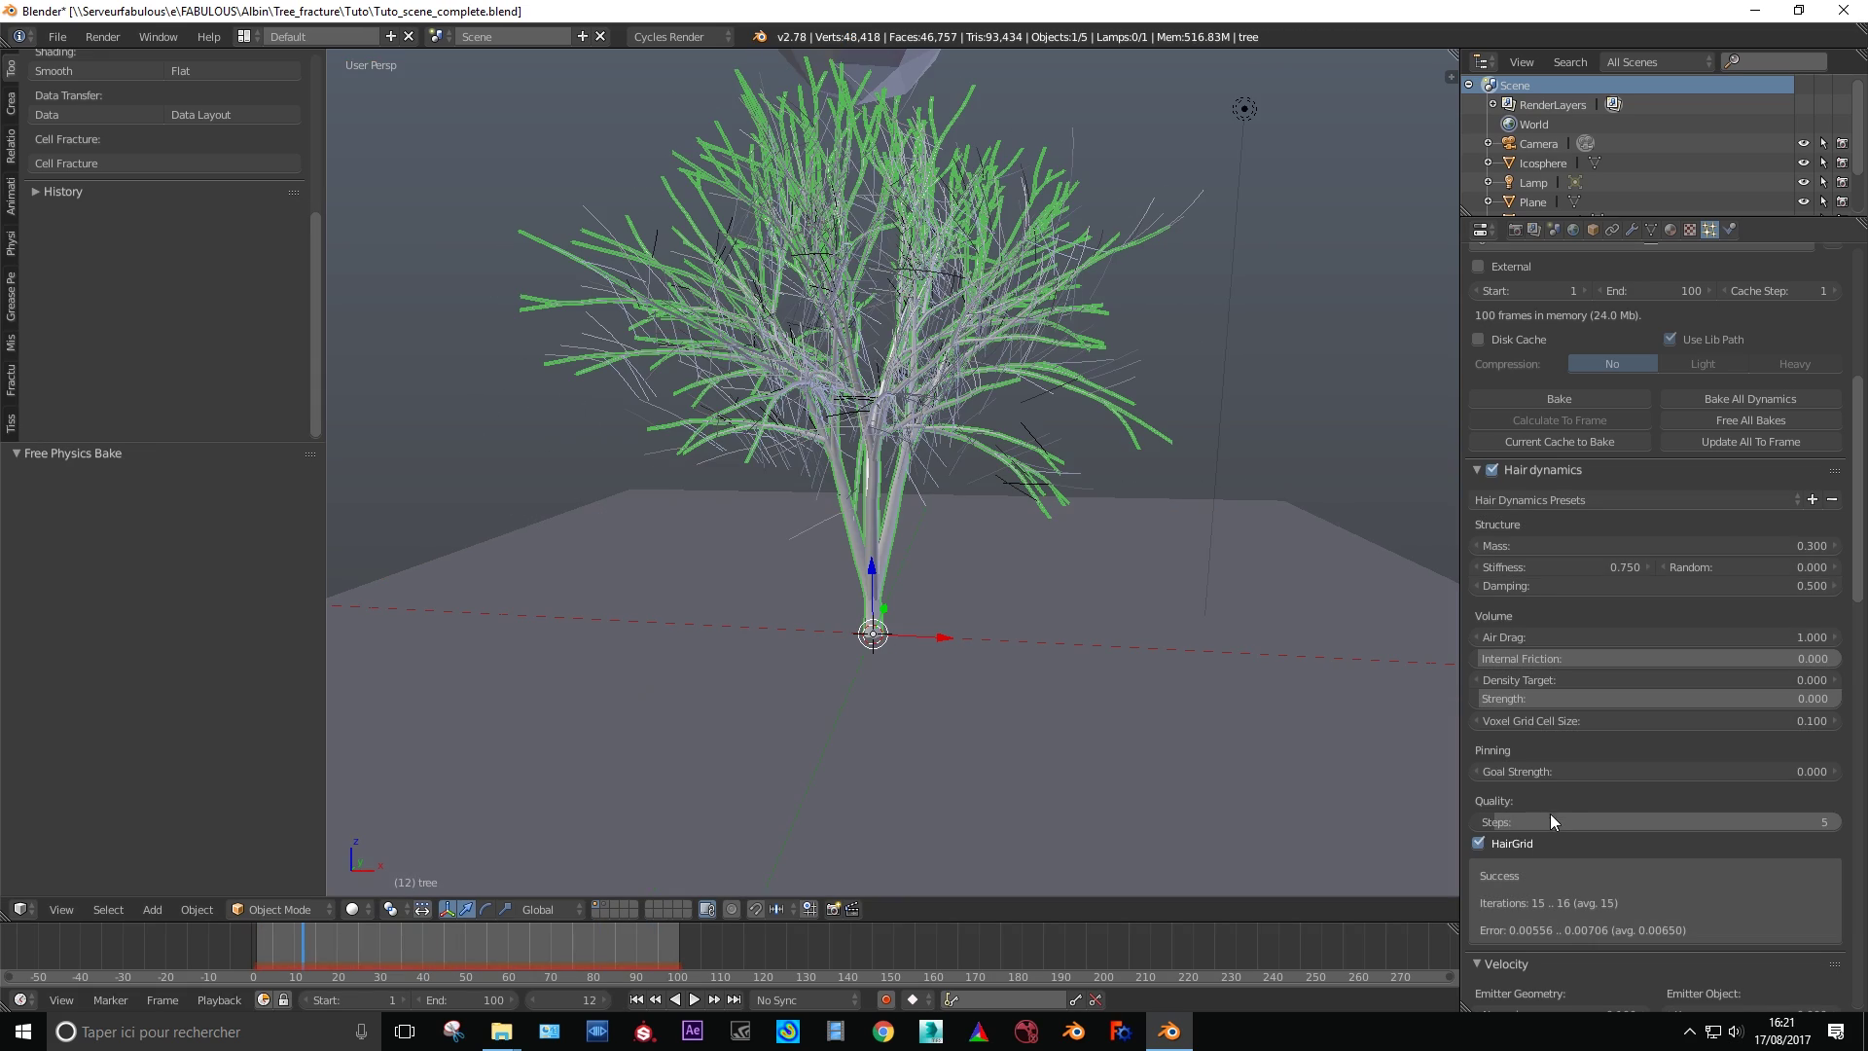
pyautogui.click(1549, 820)
# - Set the hair simulation quality steps to 10 and clear the outdated cache
pyautogui.write('10')
pyautogui.press('Return')
pyautogui.click(1558, 399)
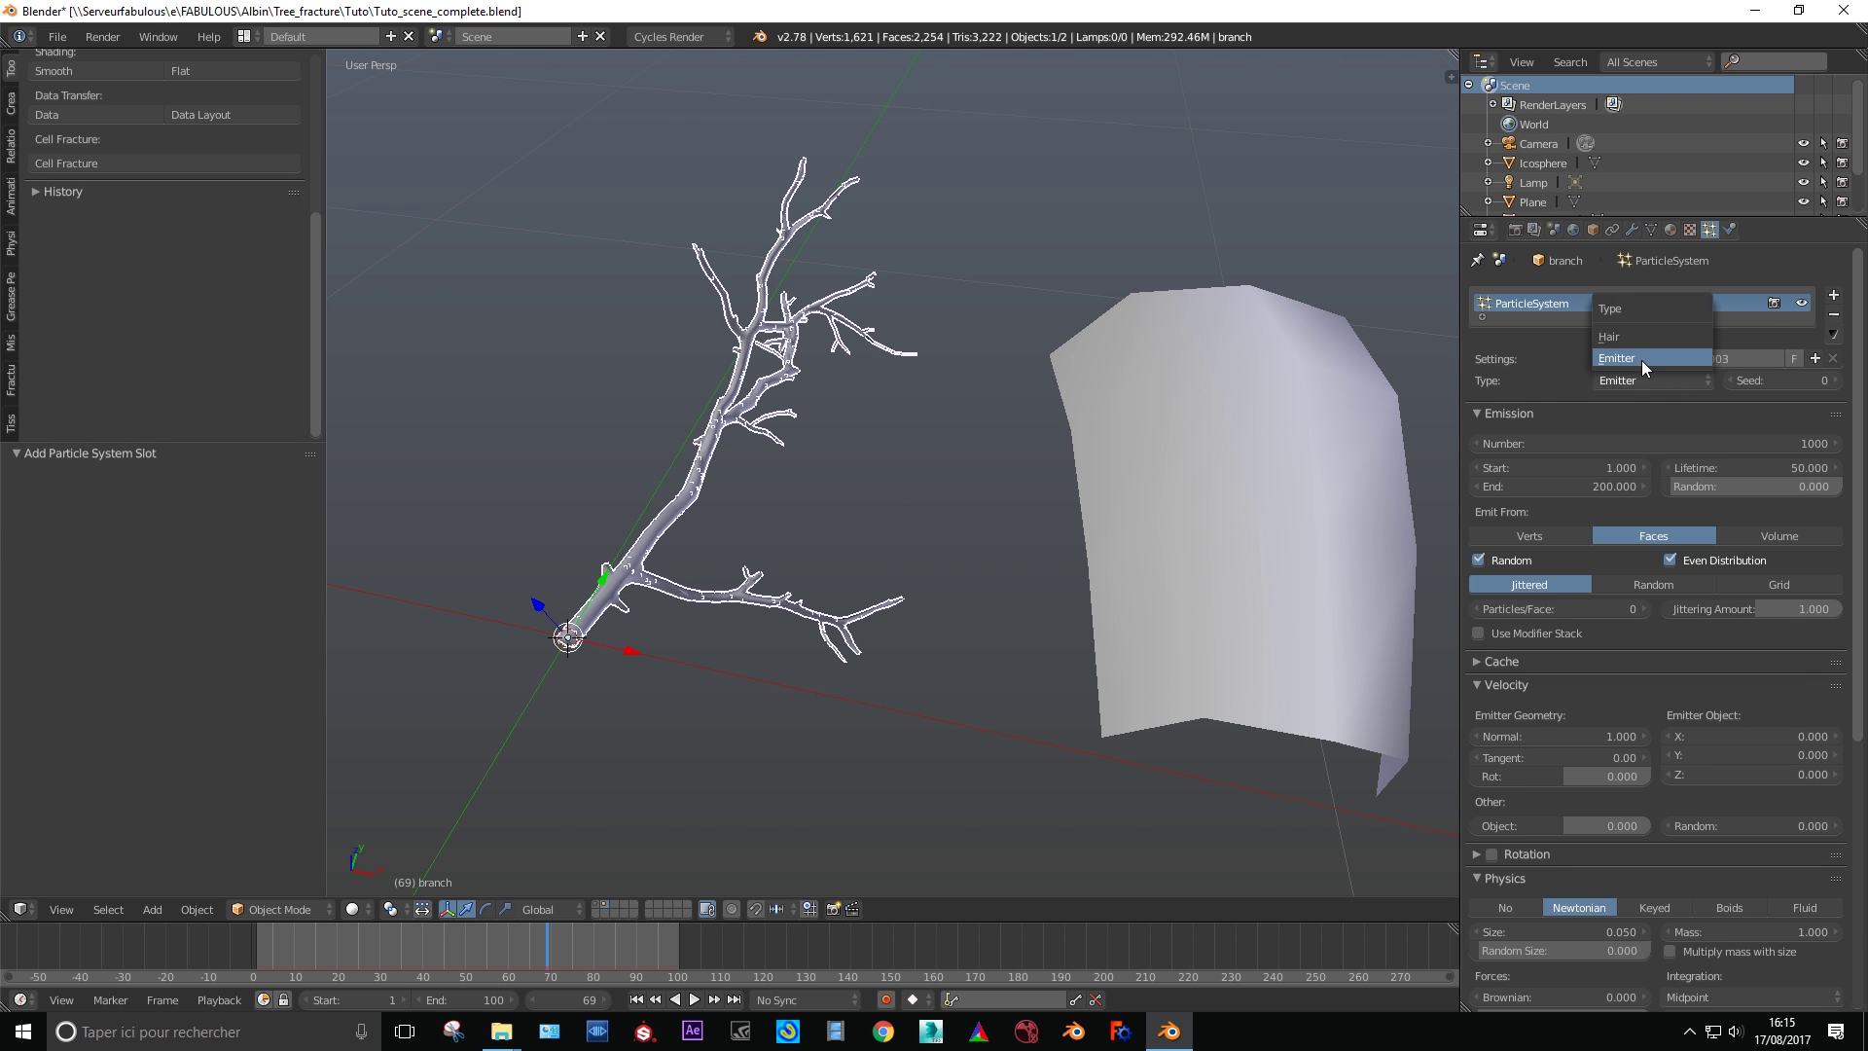
# - Make the branch's particles hair and adjust tangent velocity to tilt the leaves
pyautogui.click(1609, 335)
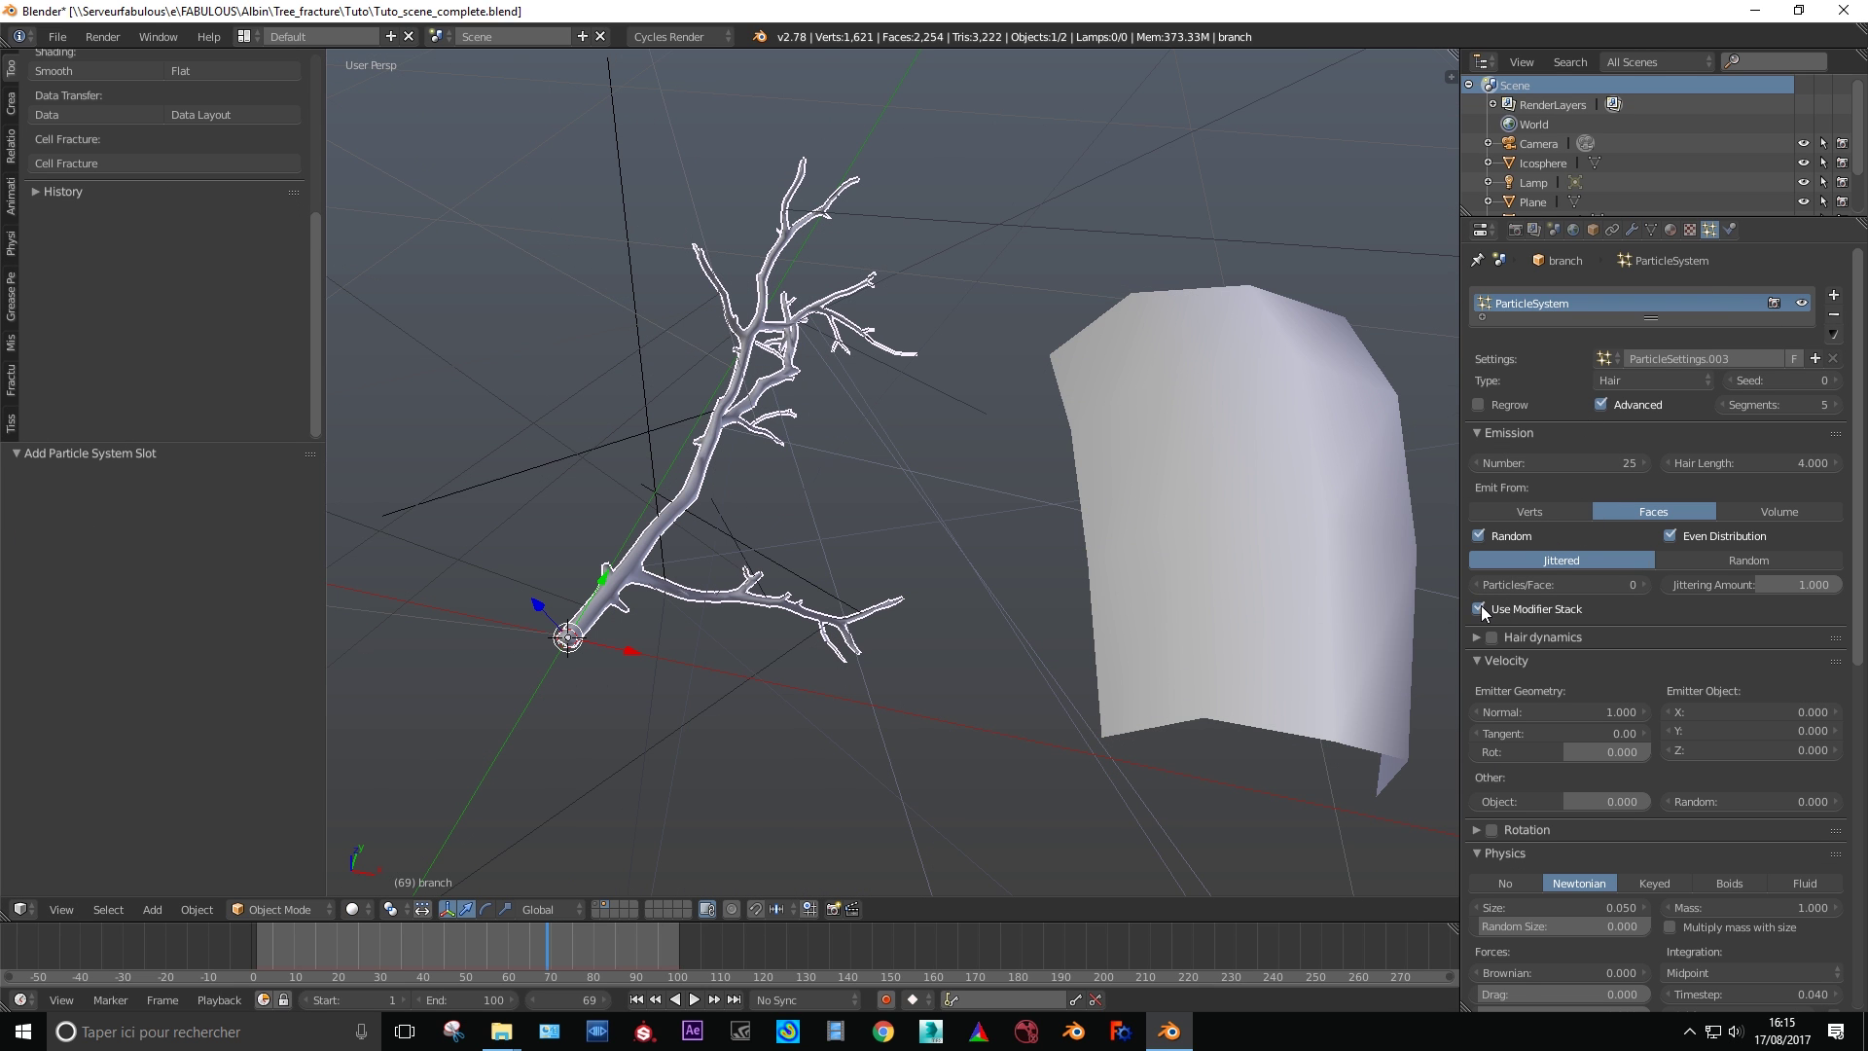
pyautogui.scroll(-10, 1556, 632)
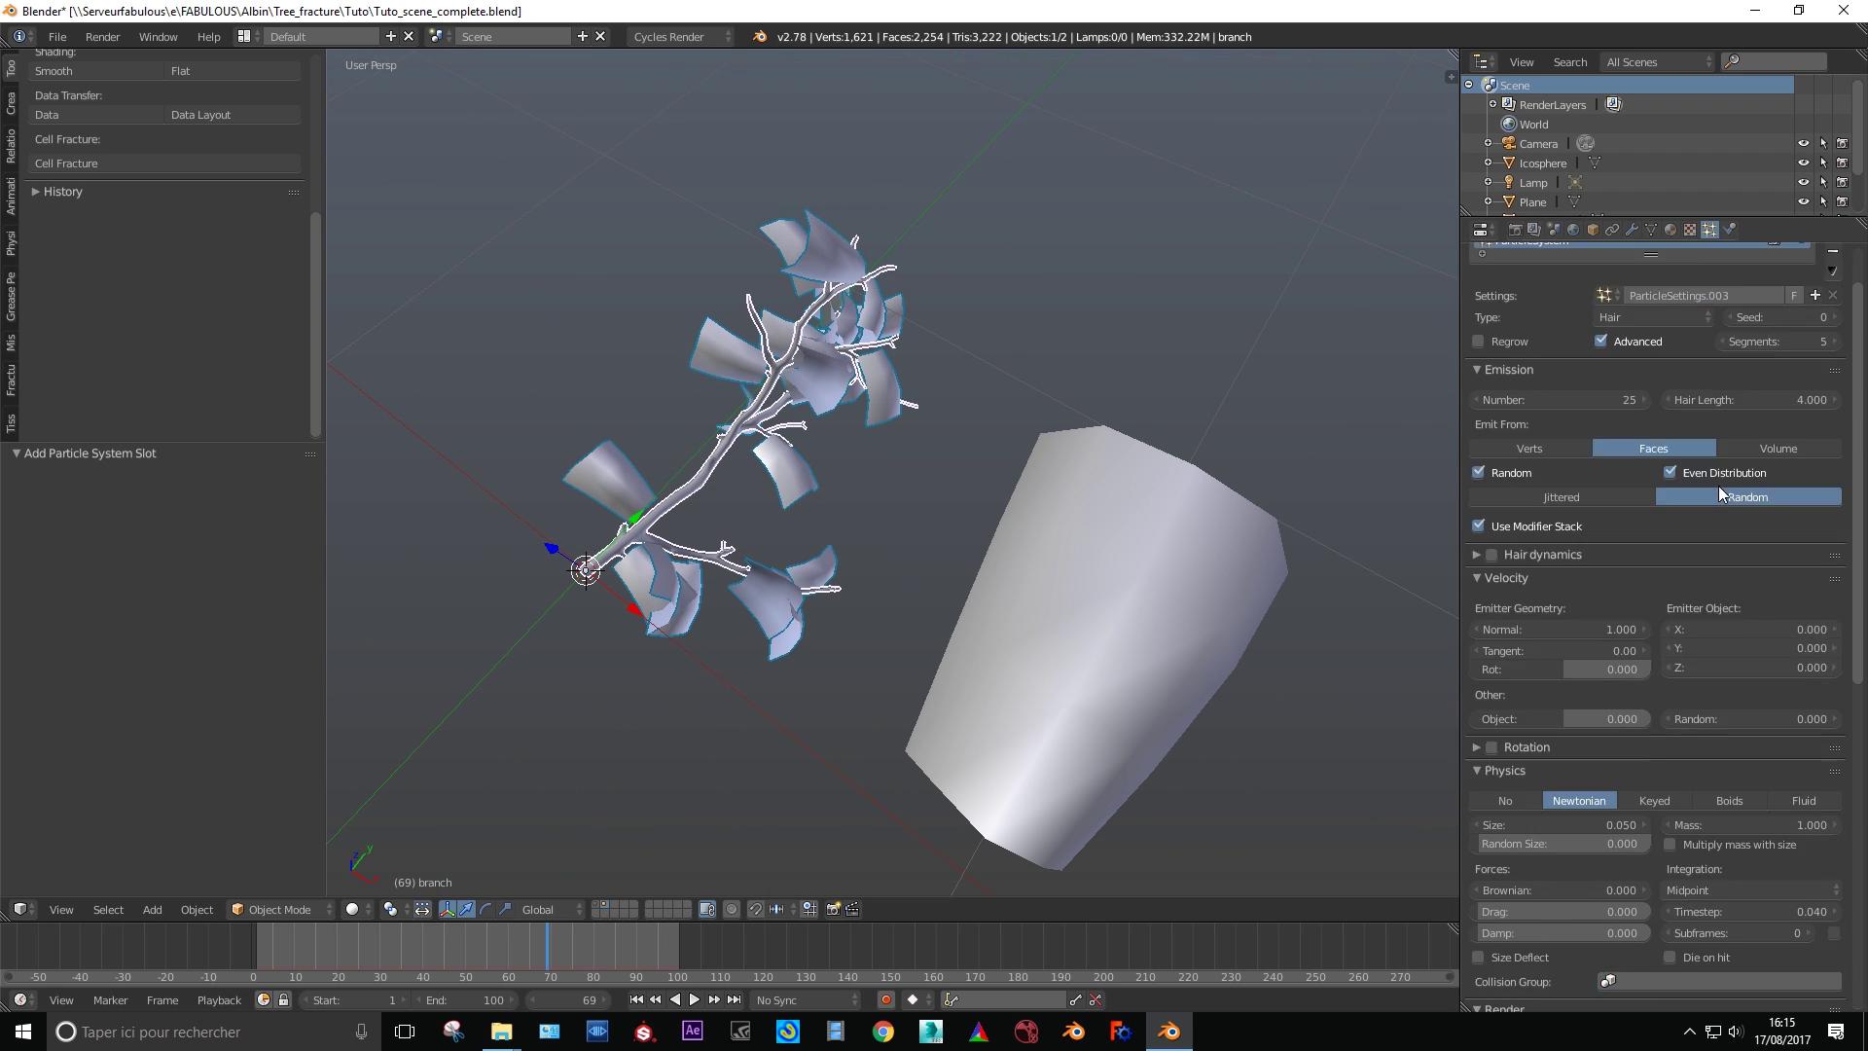
pyautogui.scroll(3, 1581, 701)
pyautogui.moveTo(1556, 713); pyautogui.dragTo(1580, 700)
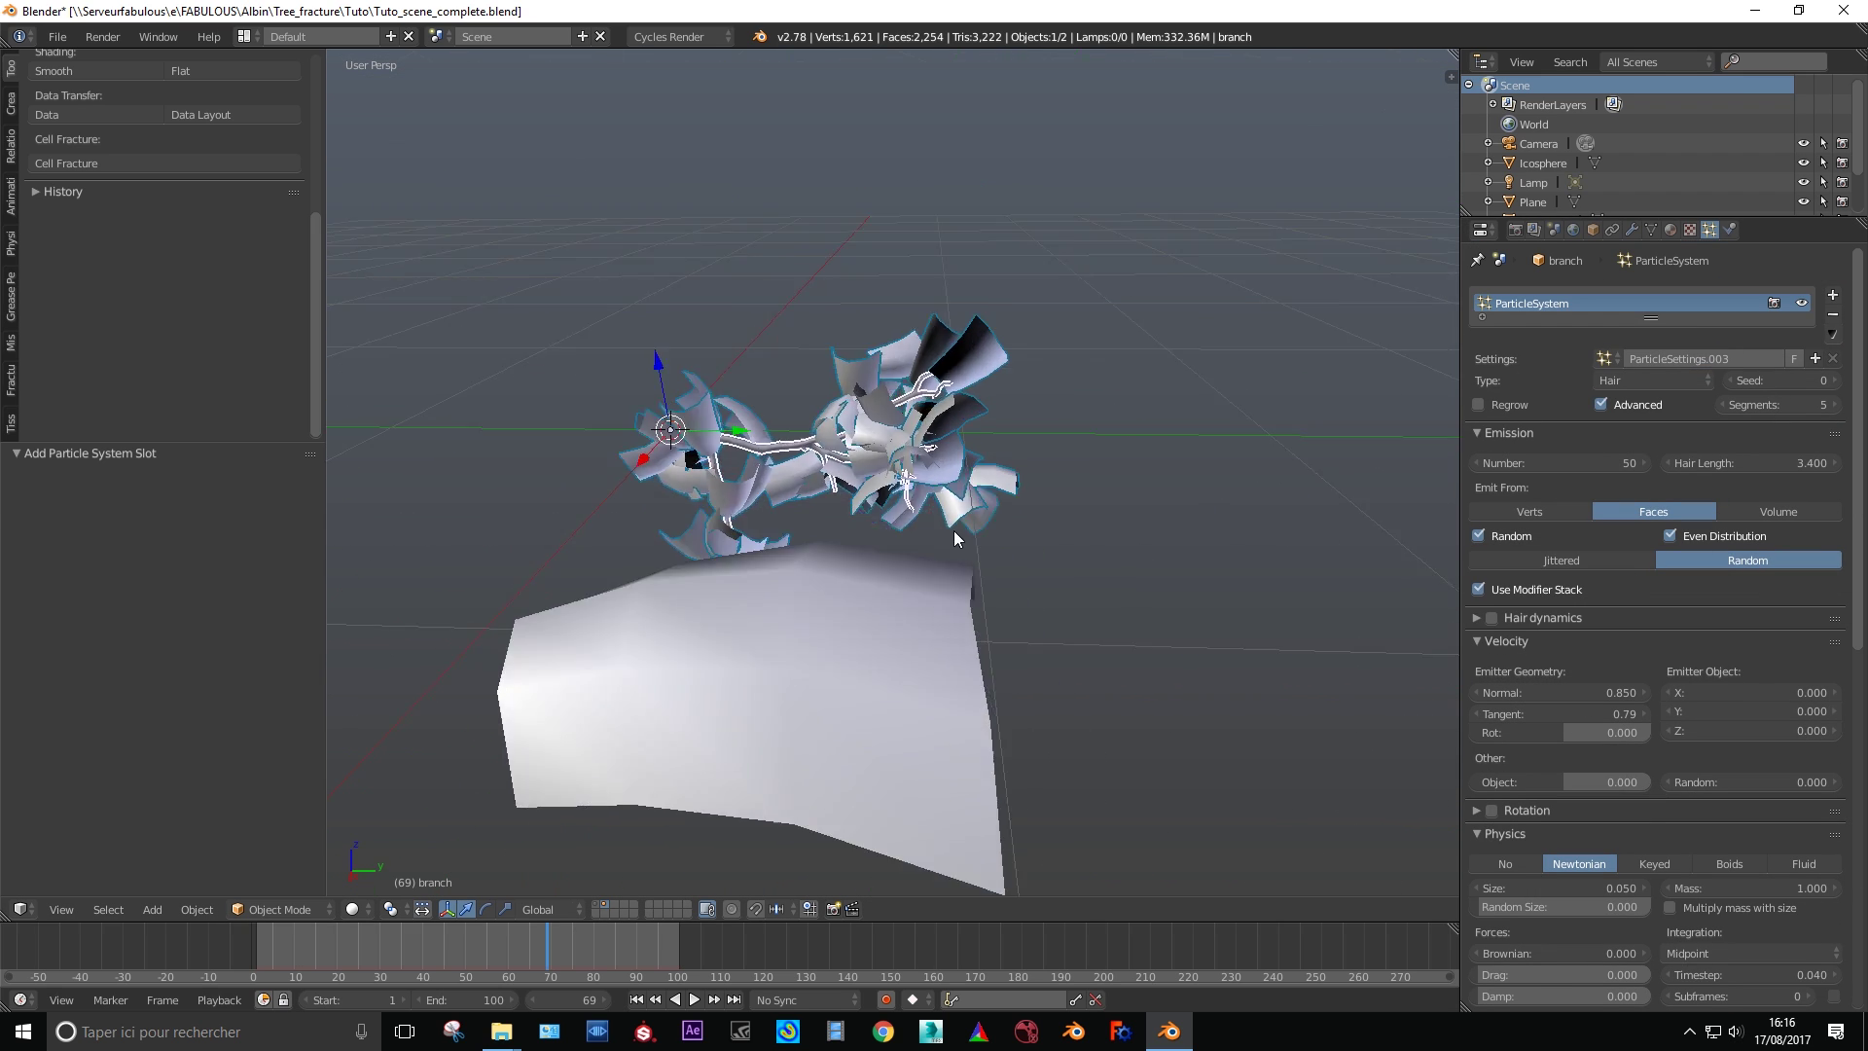
# - Check the branch's viewport shading and the world lighting settings
pyautogui.hotkey('ctrl', 's')
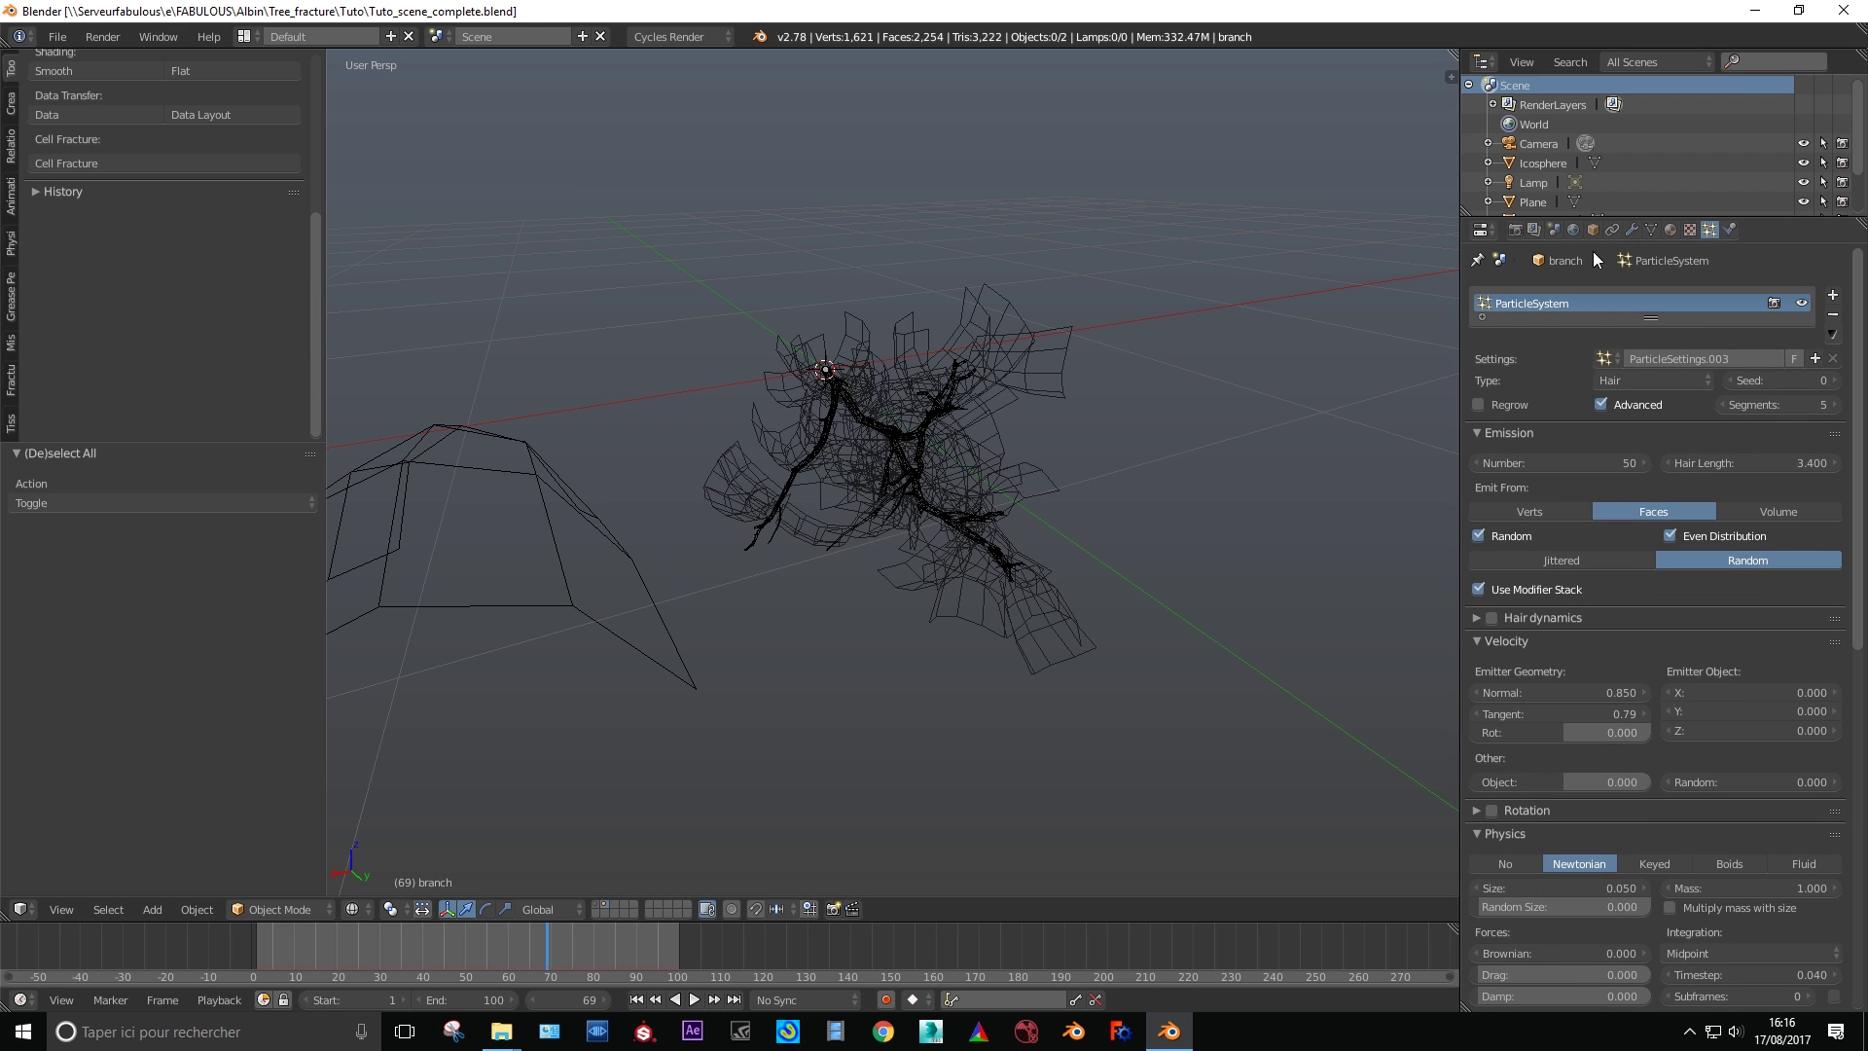
pyautogui.click(1573, 230)
pyautogui.hotkey('ctrl', 's')
pyautogui.press('Return')
pyautogui.hotkey('shift', 'z')
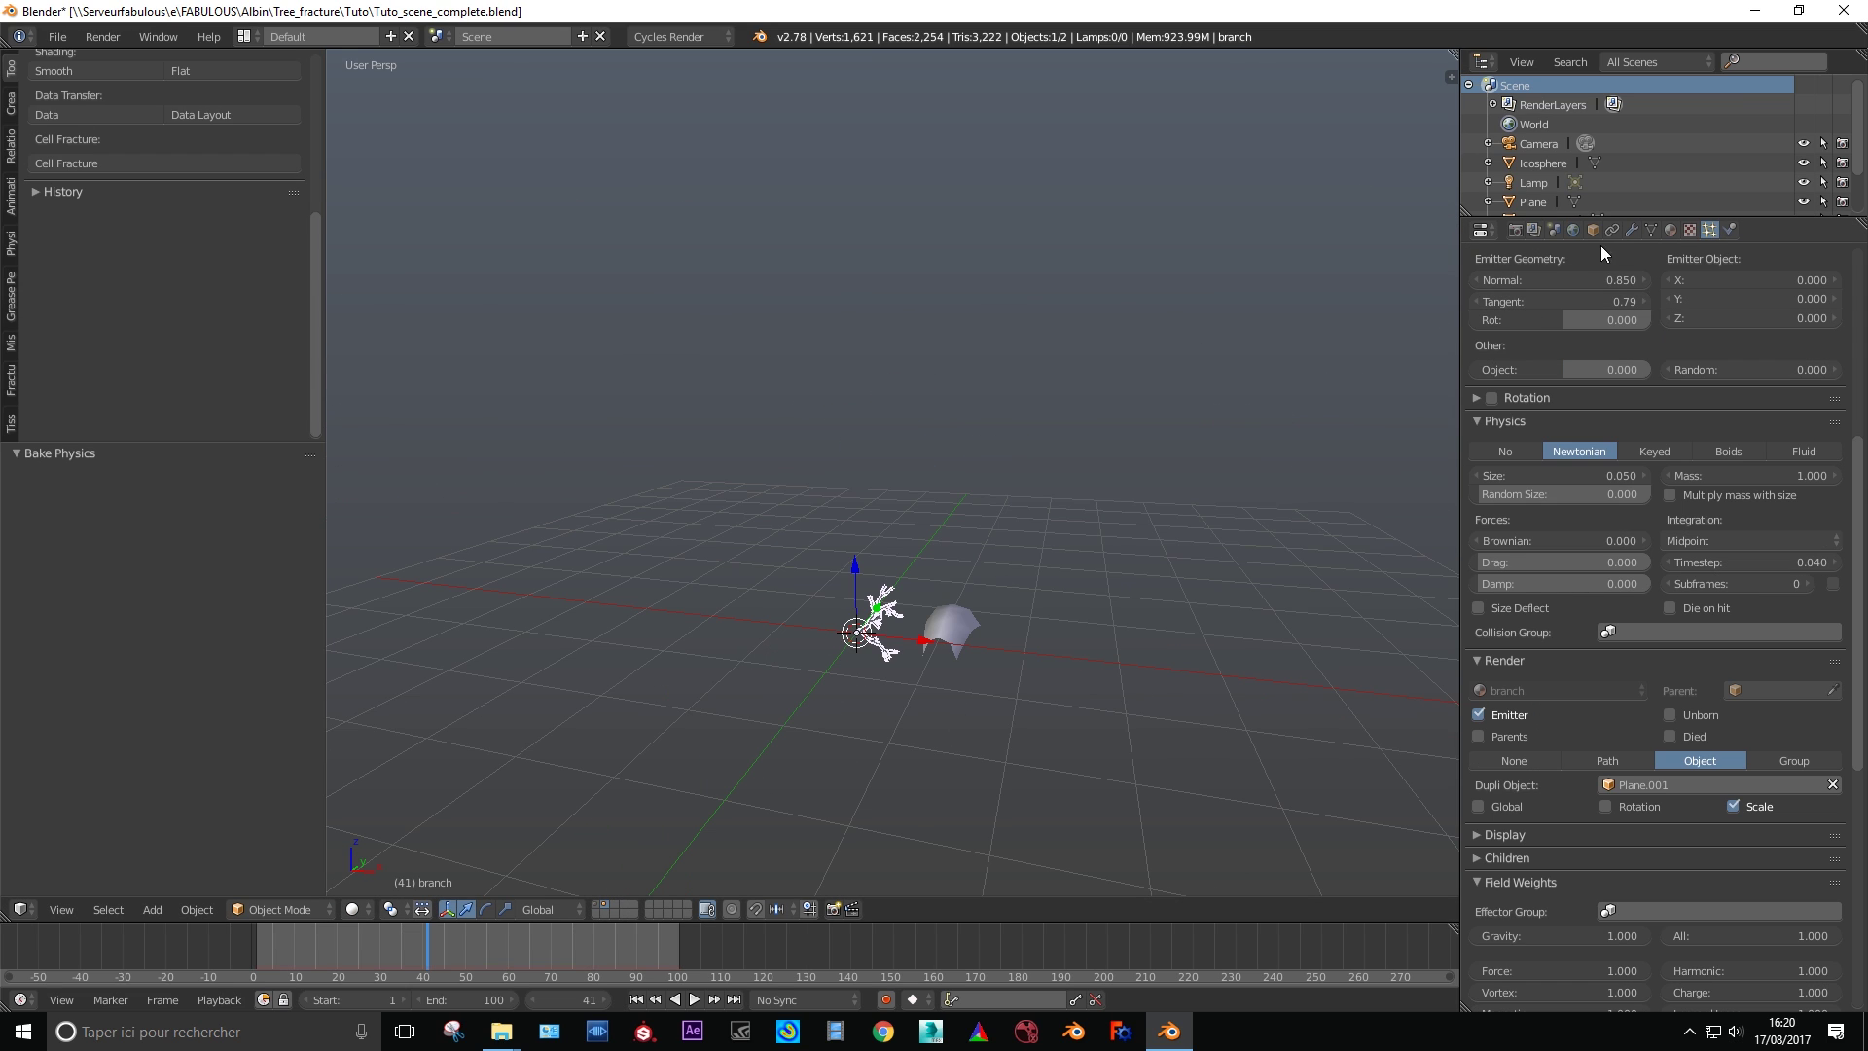
# - Add a Particle Instance modifier to the branch using the tree's particles, along paths on Y
pyautogui.click(1632, 229)
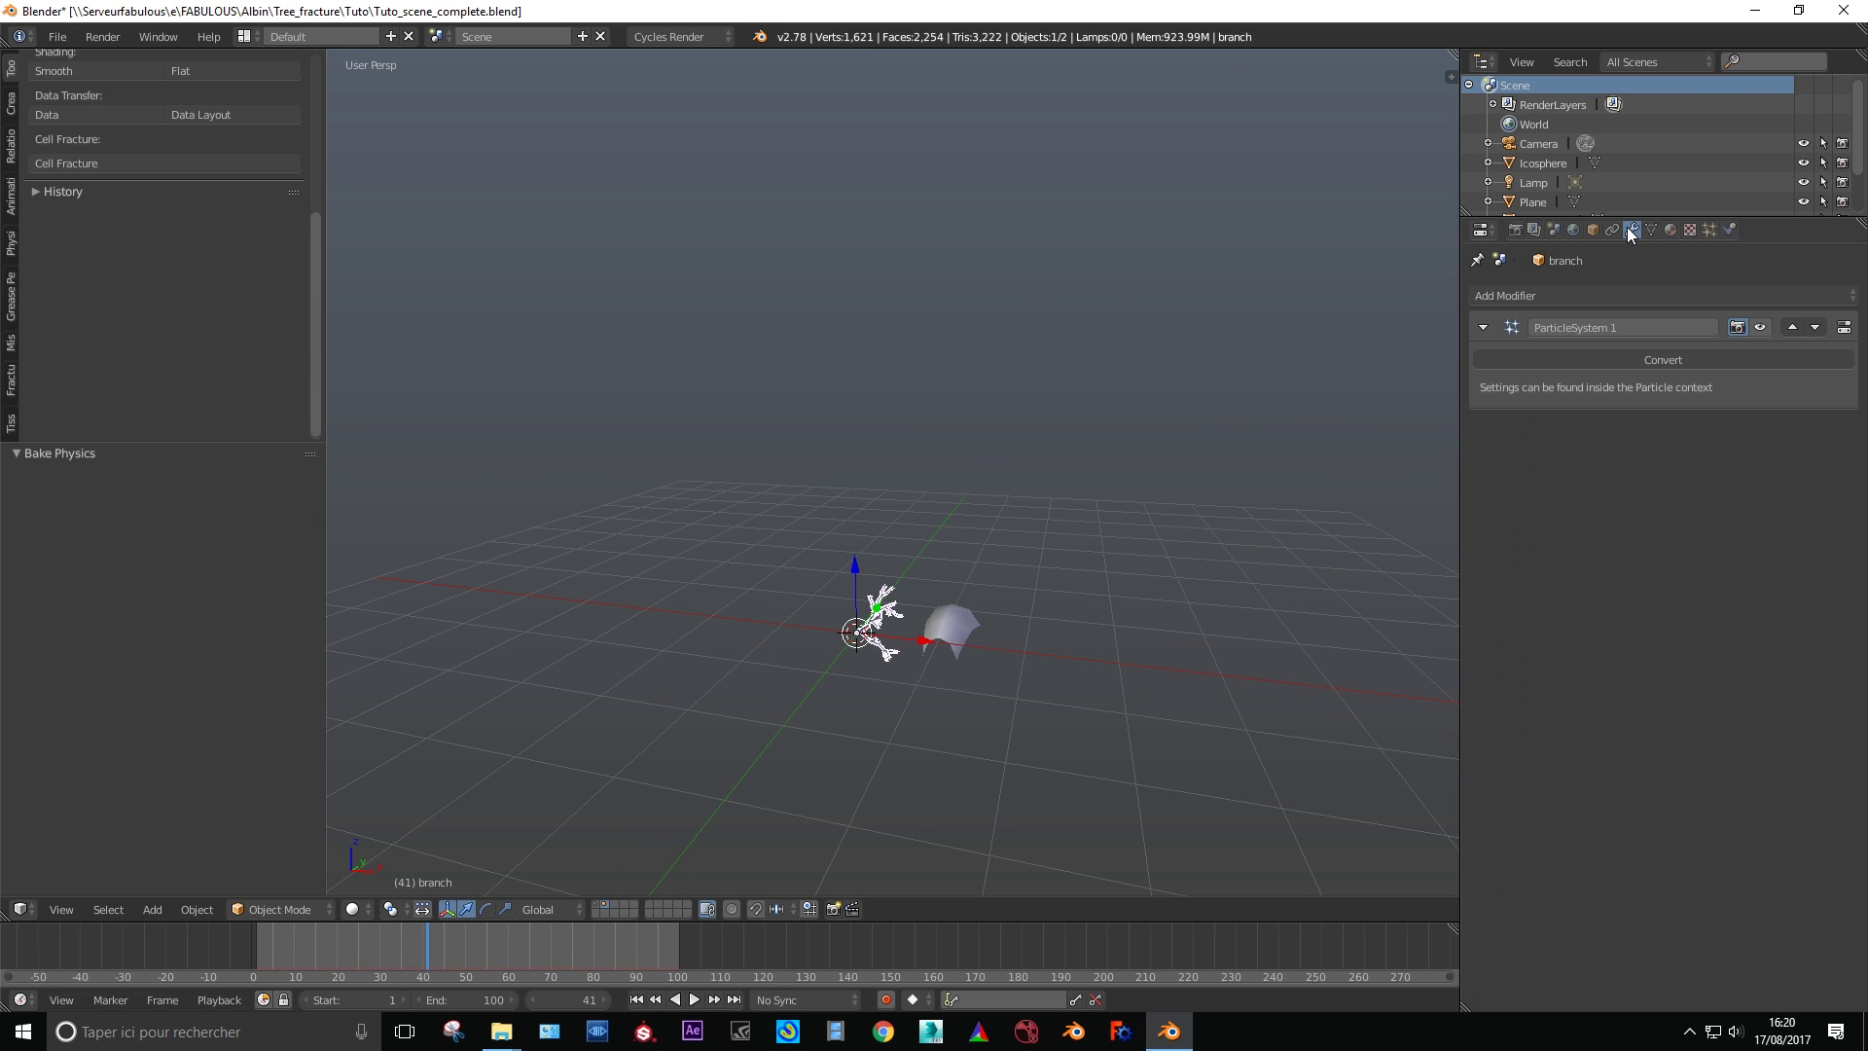
pyautogui.click(1603, 294)
pyautogui.click(1794, 490)
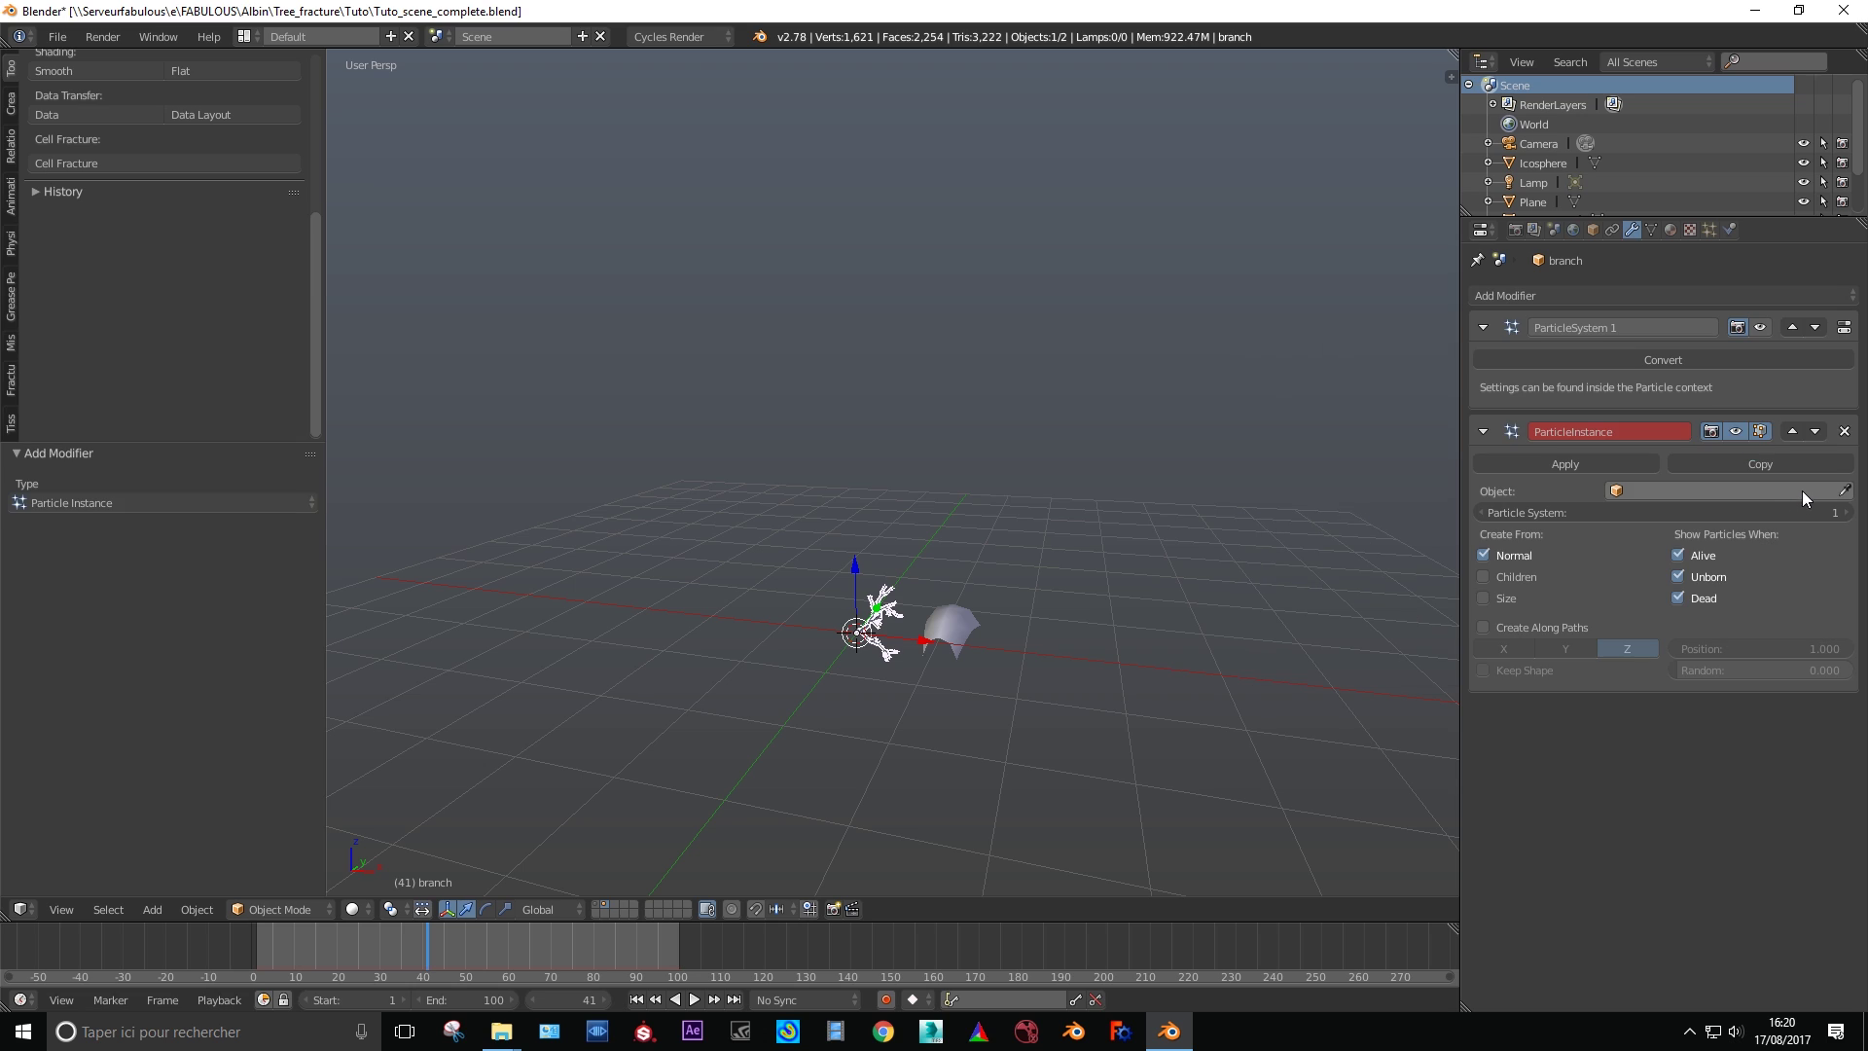
pyautogui.click(1701, 492)
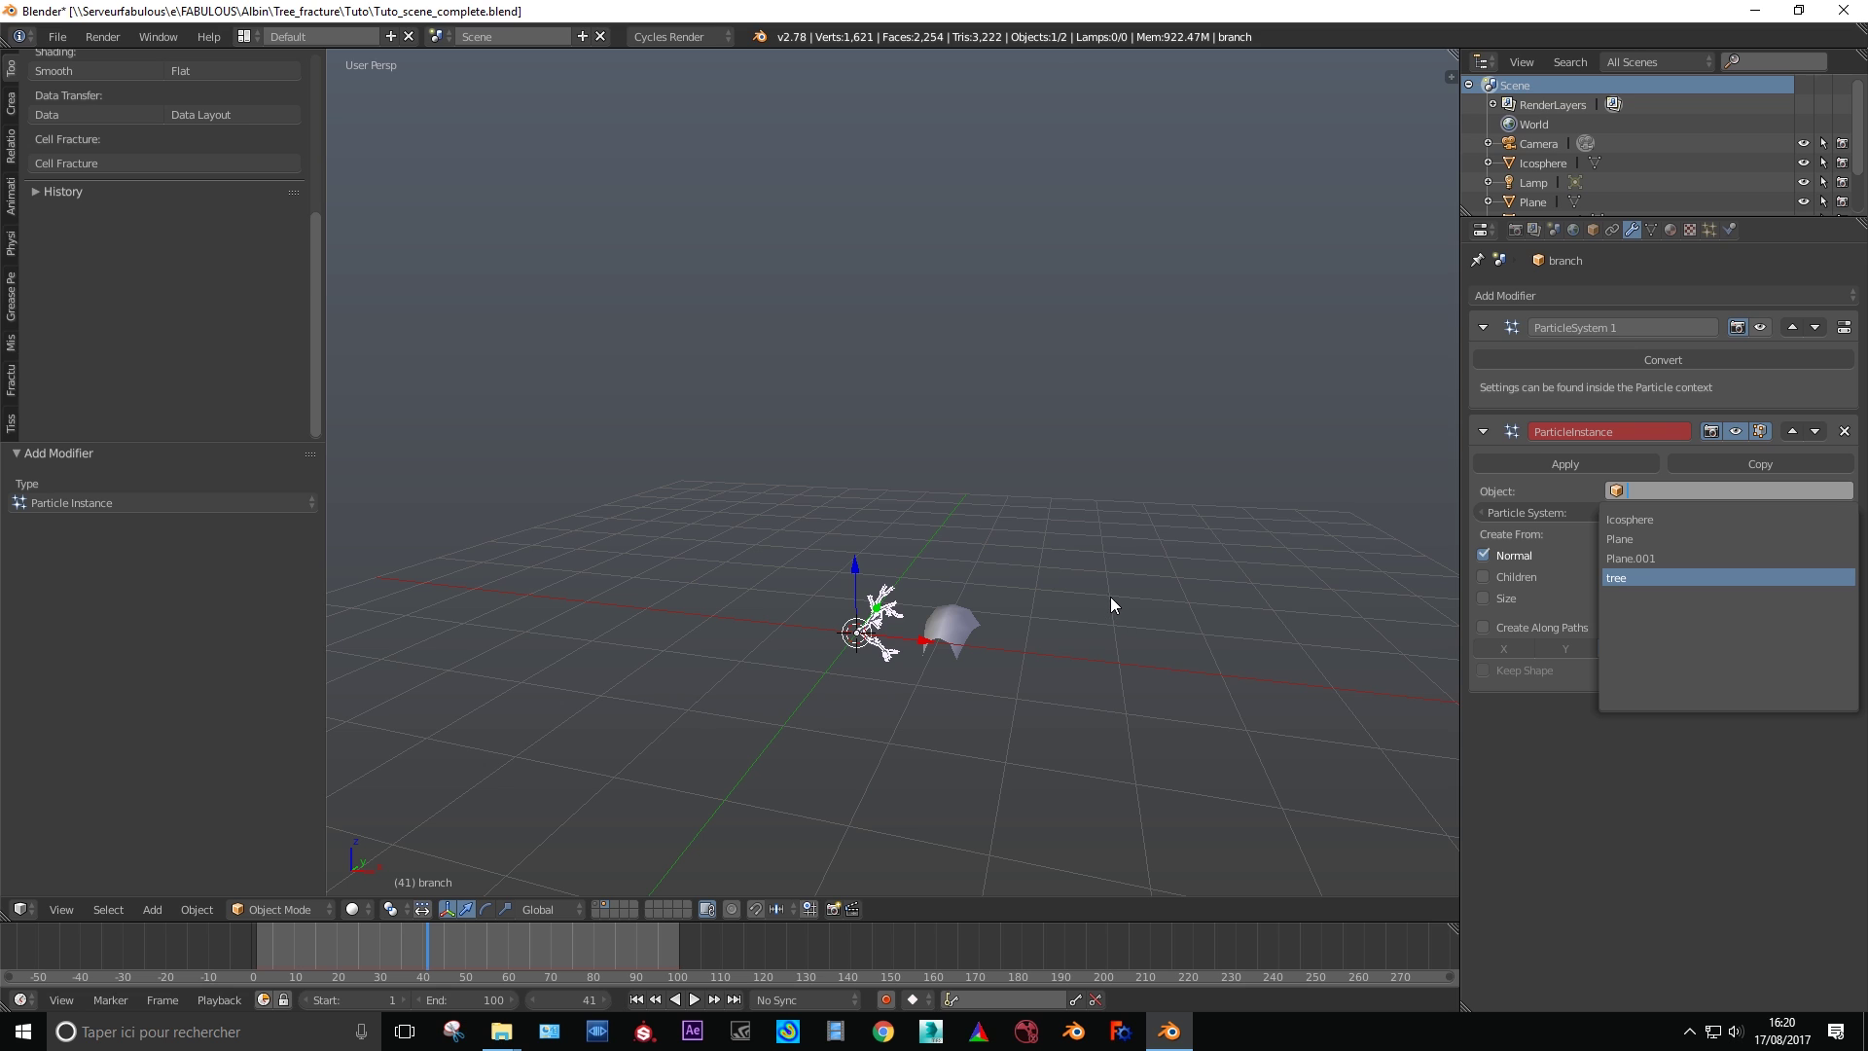
pyautogui.press('Return')
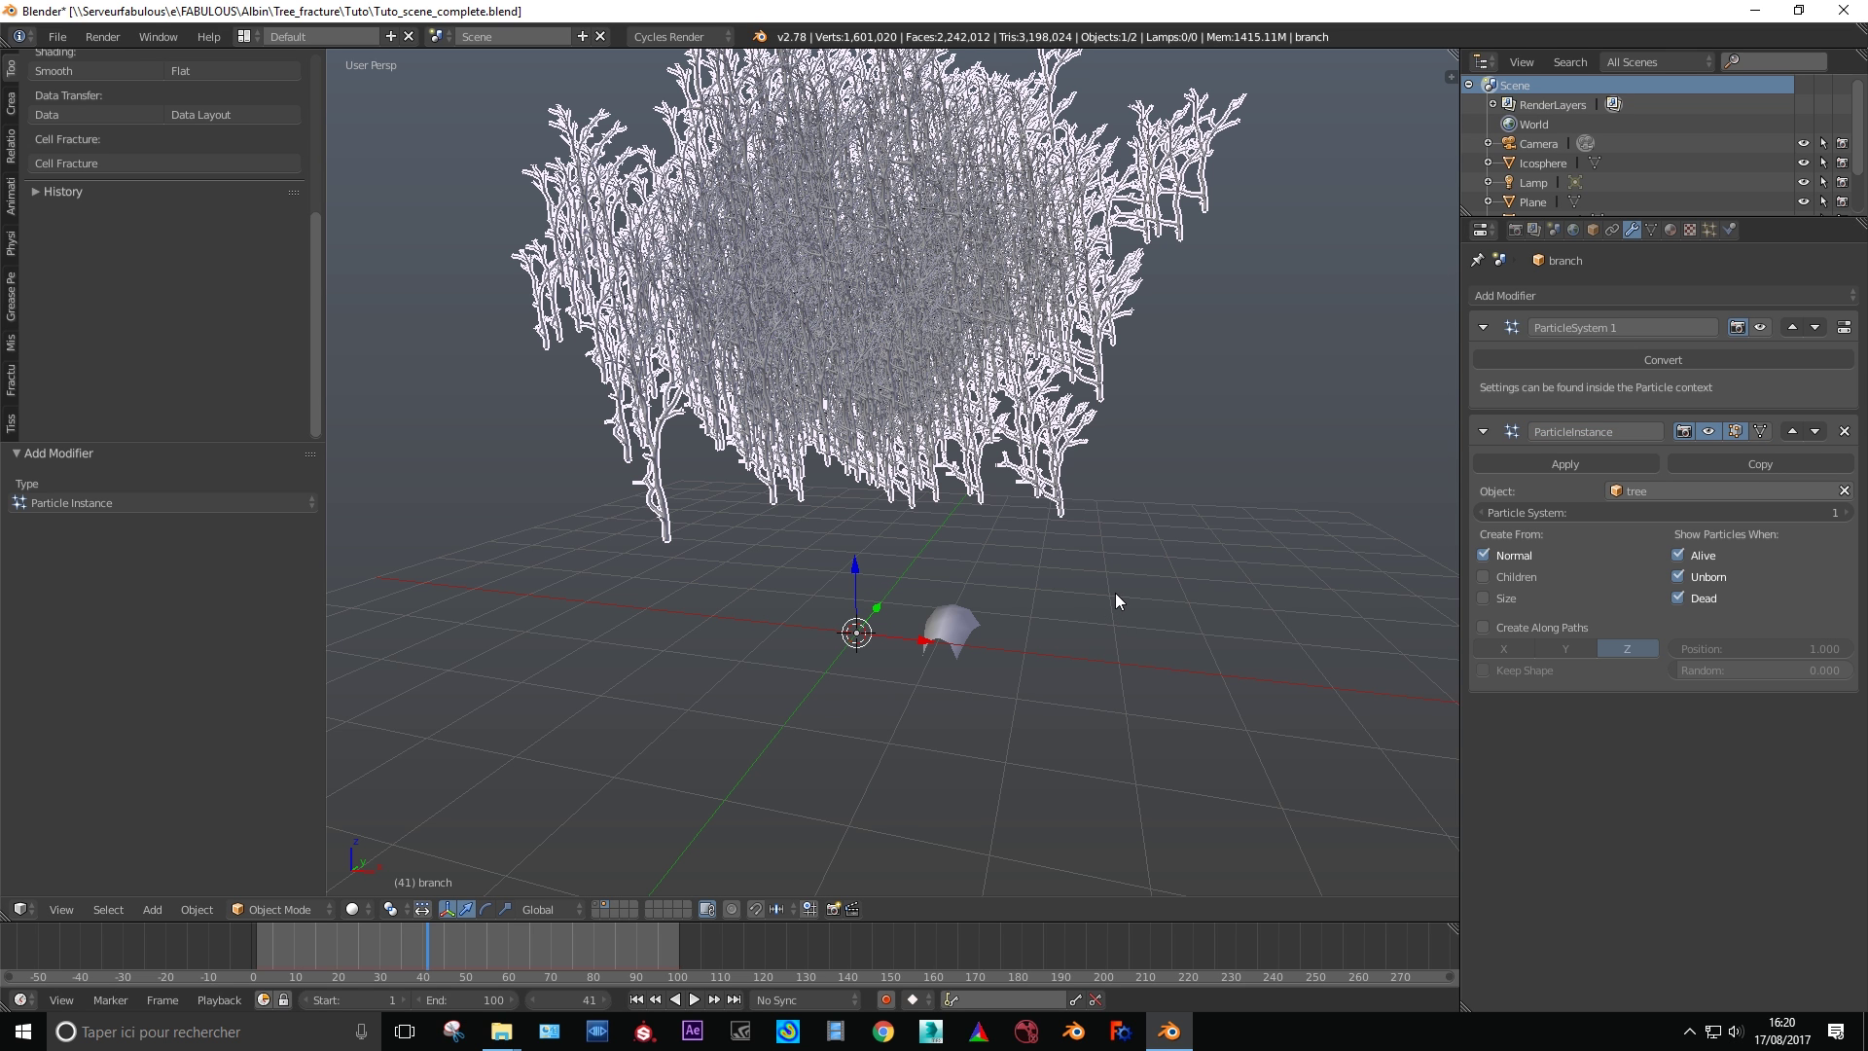
pyautogui.click(1520, 627)
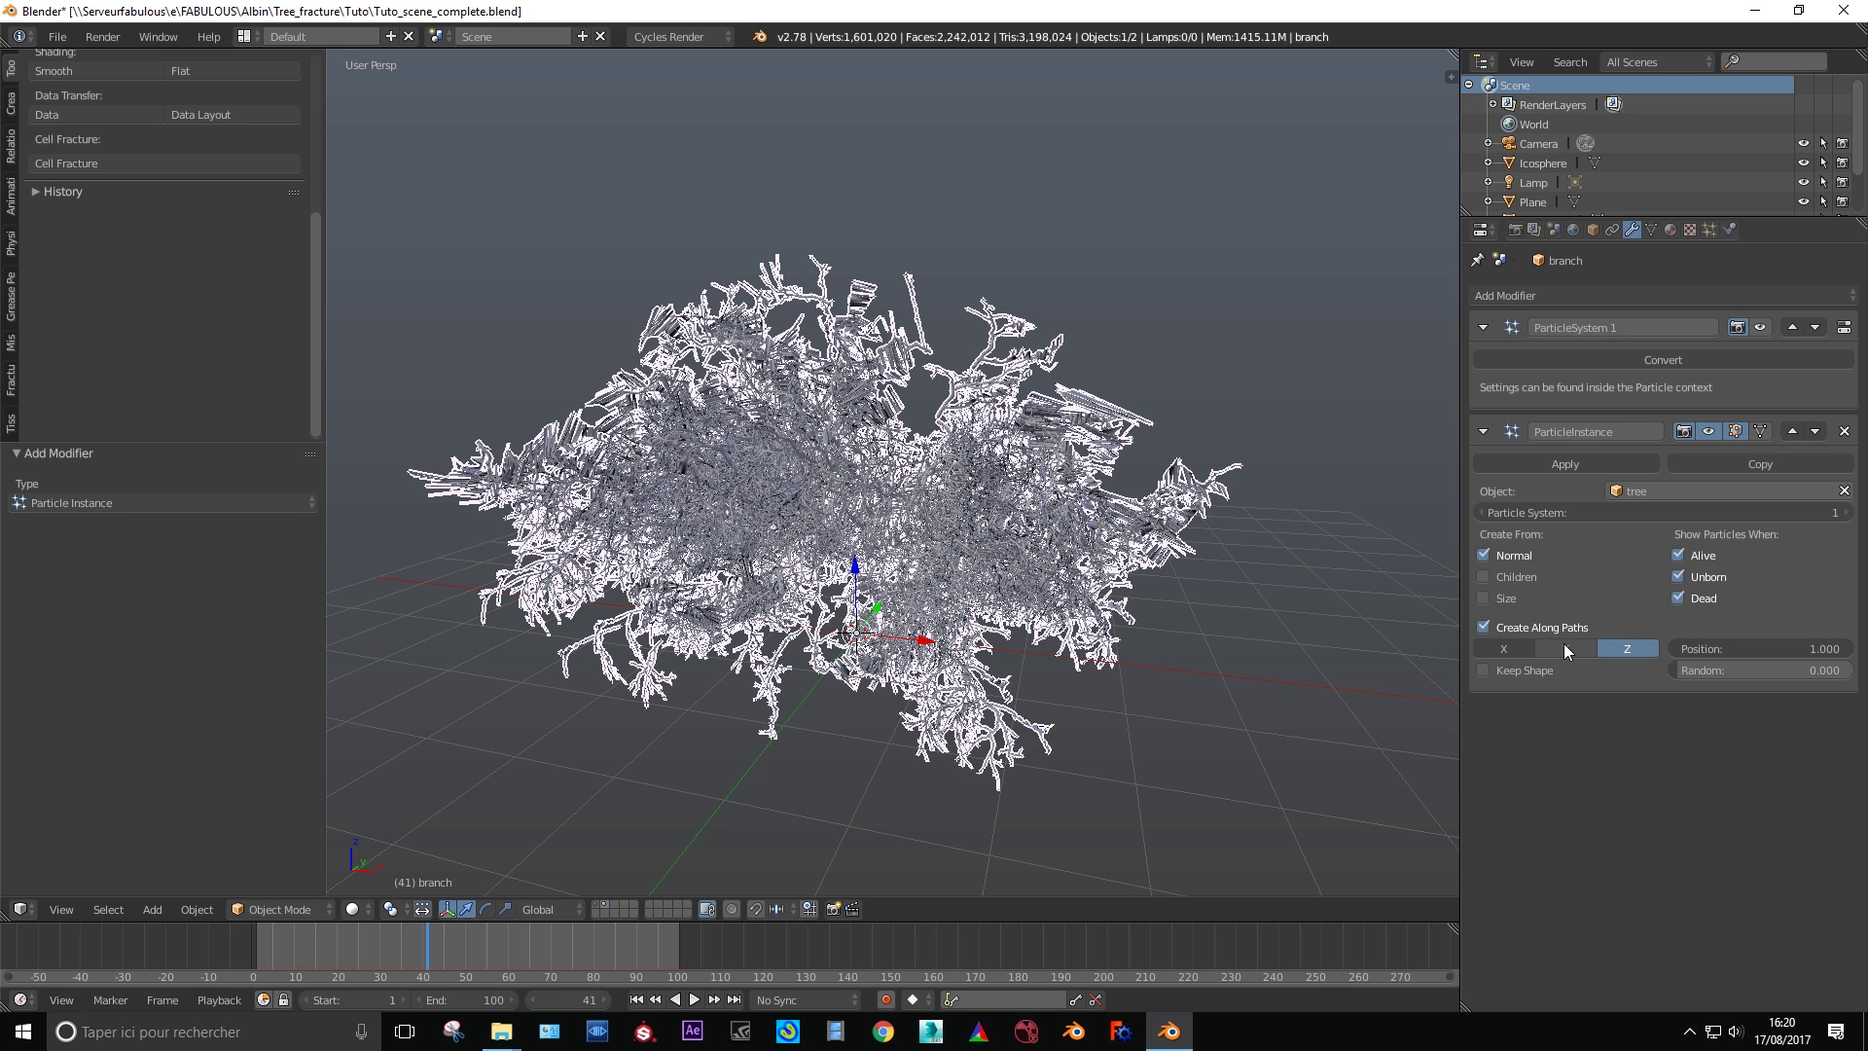
pyautogui.click(1563, 644)
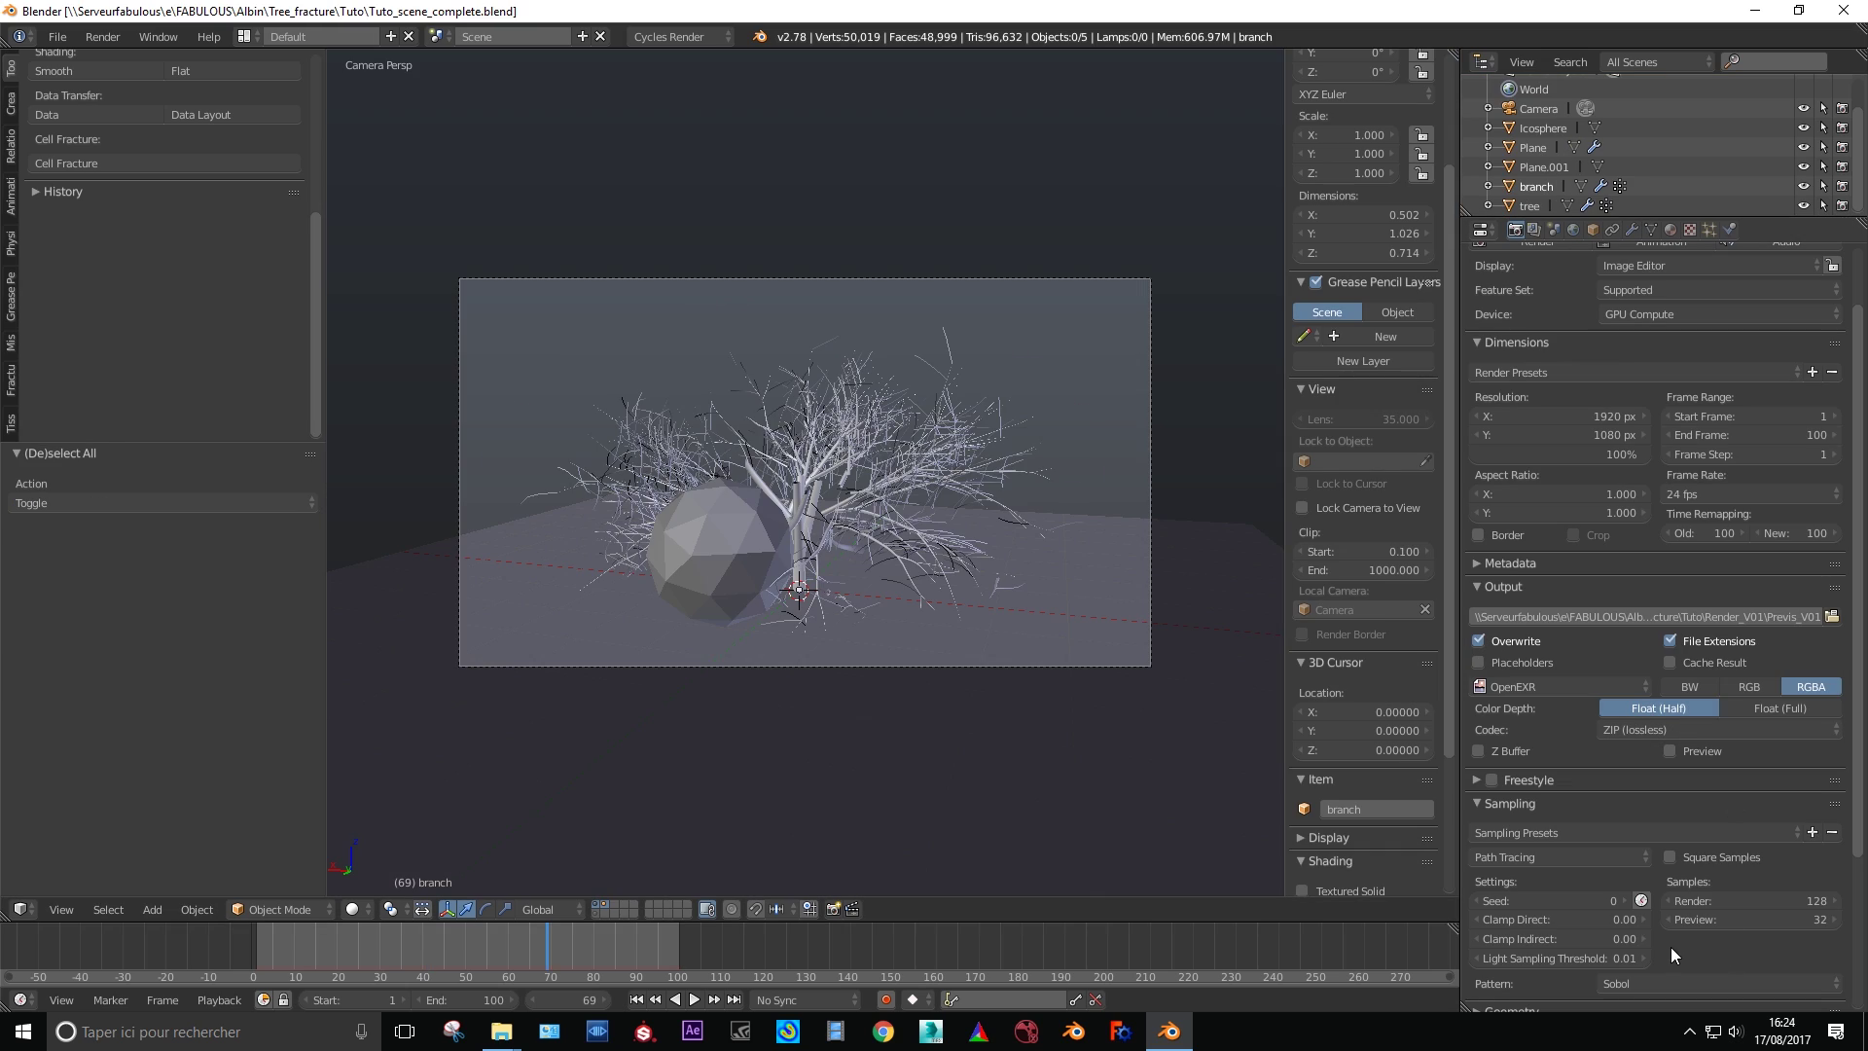
# - Check the Light Paths settings and render the current frame as an image
pyautogui.scroll(-5, 1666, 855)
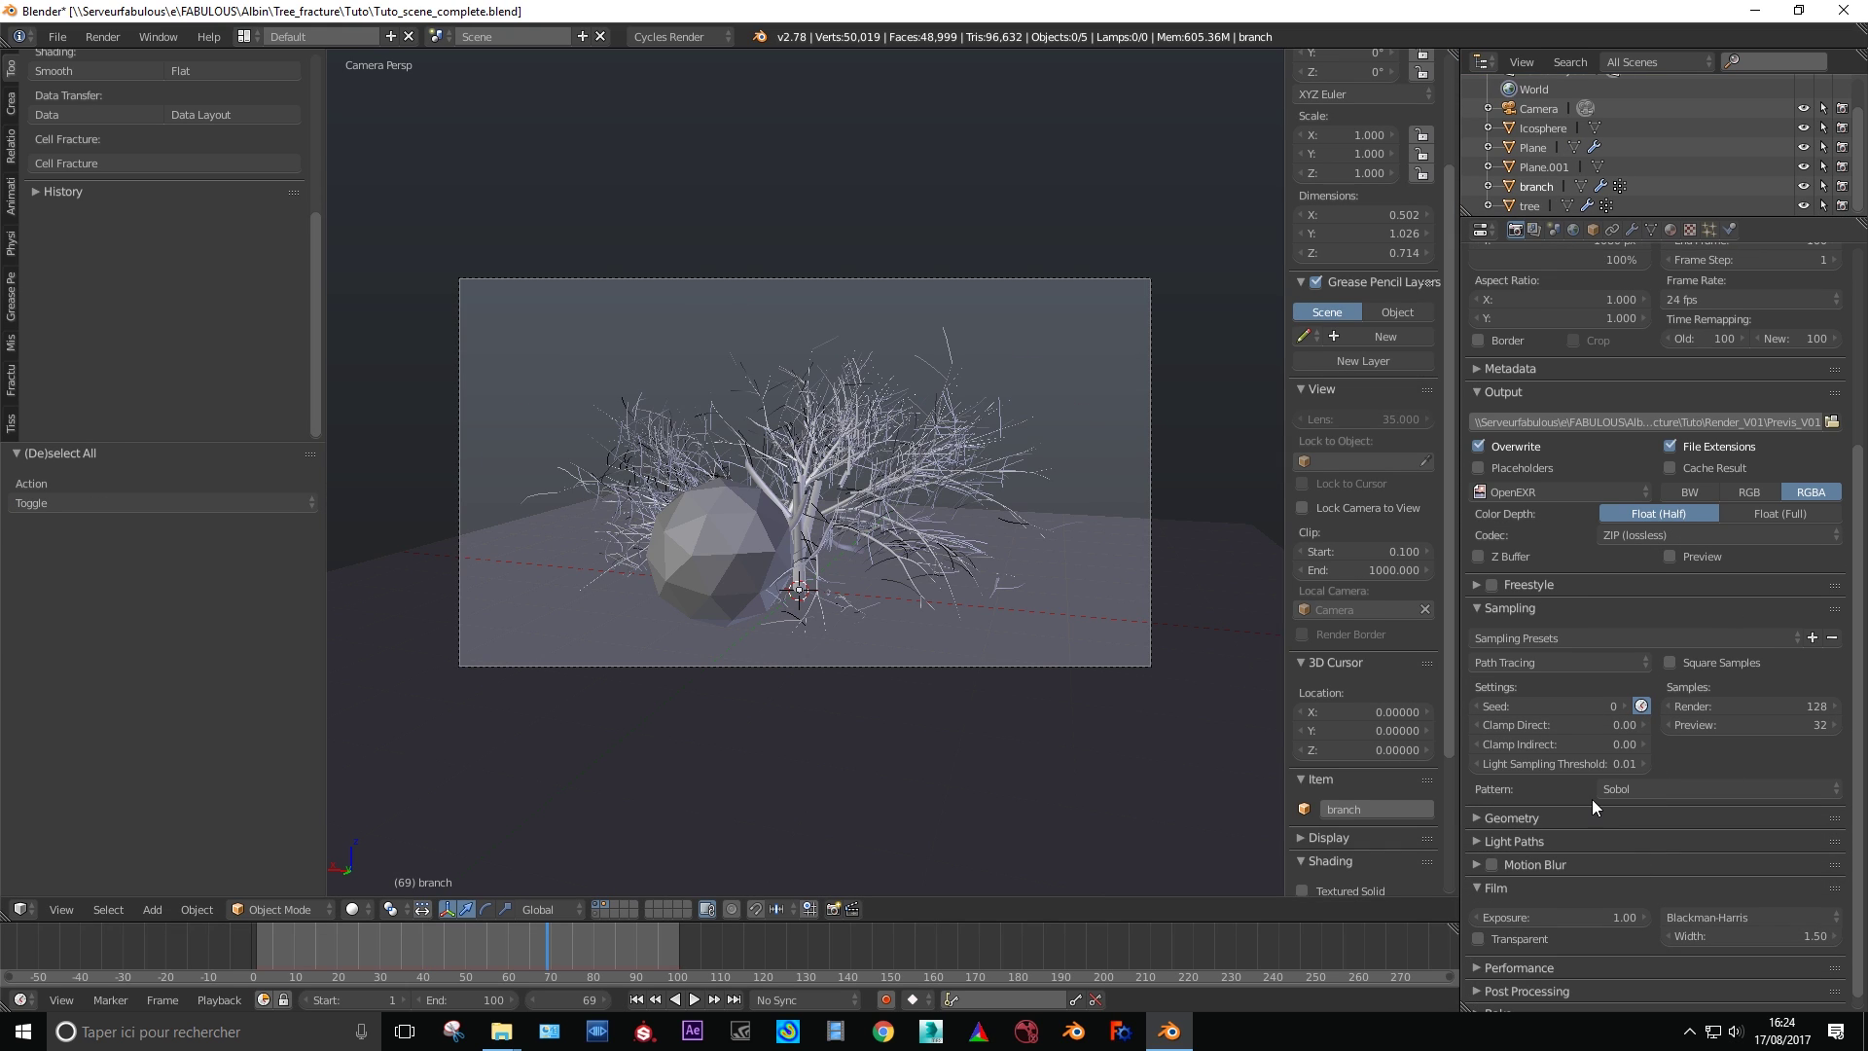
pyautogui.click(1512, 833)
pyautogui.click(102, 36)
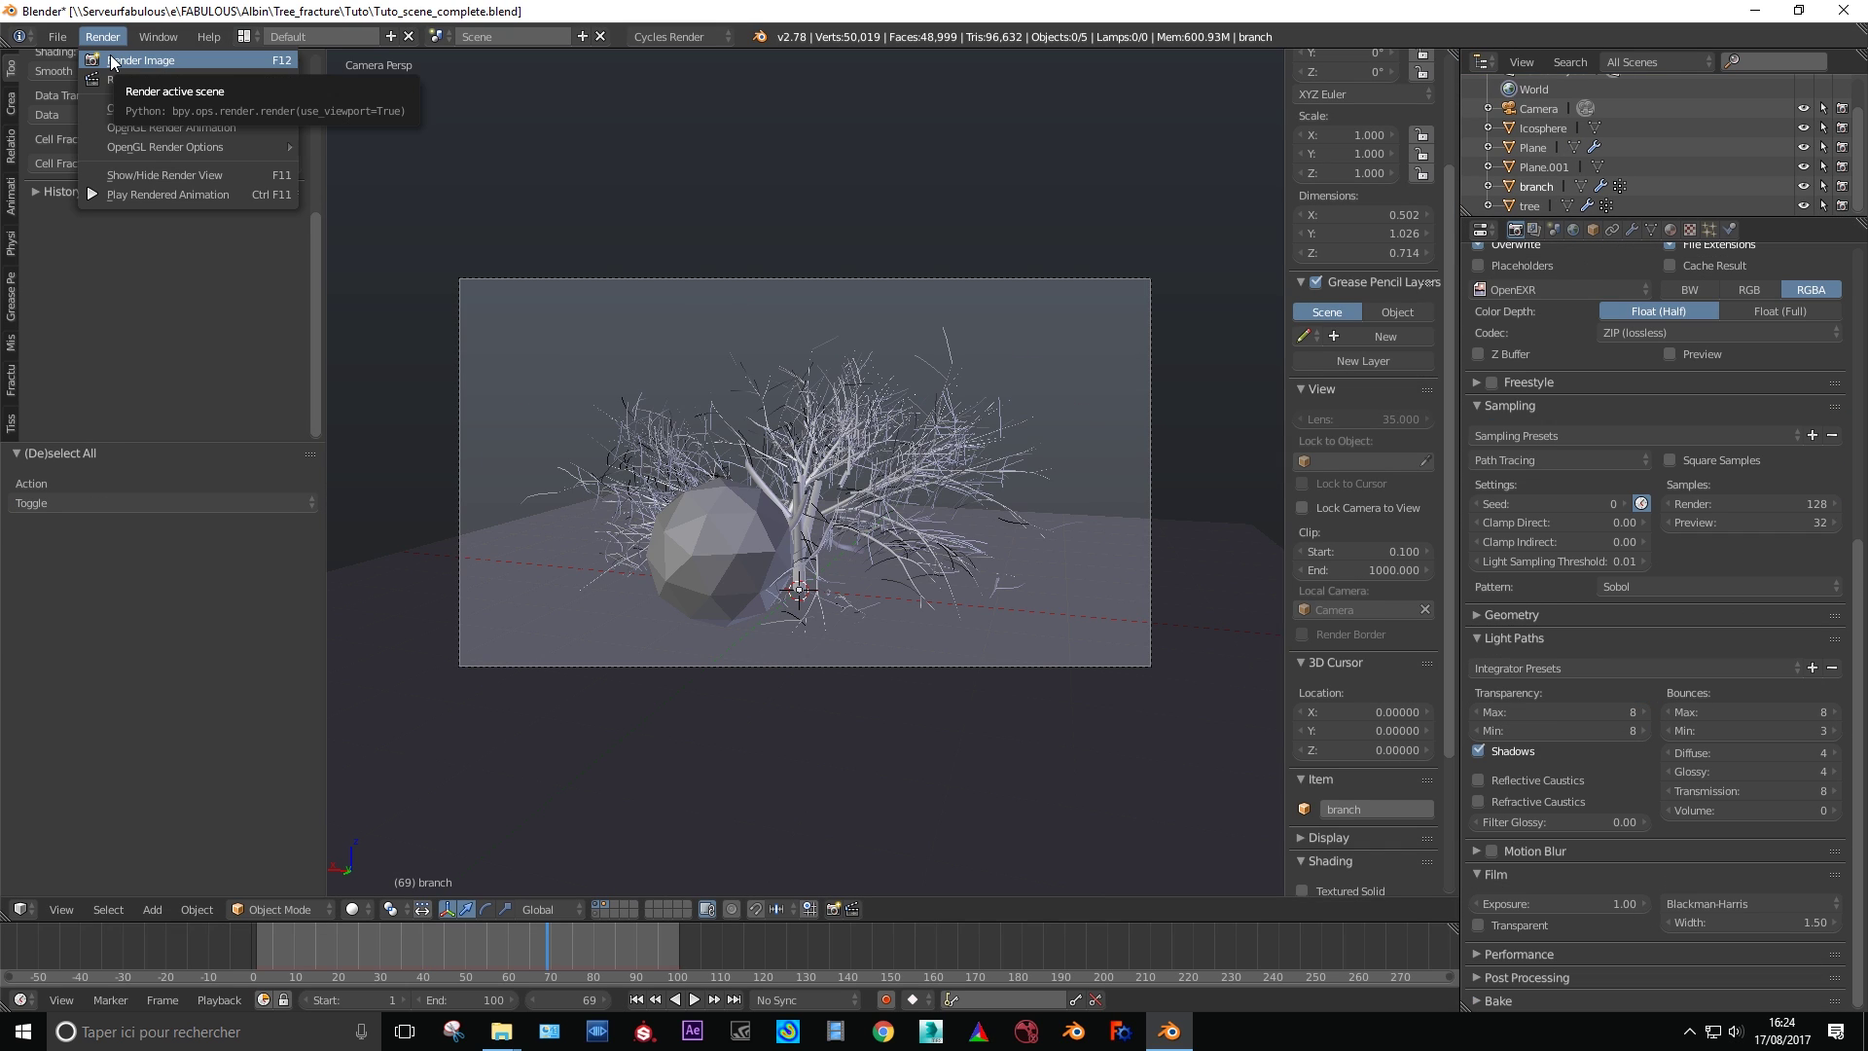
pyautogui.click(112, 61)
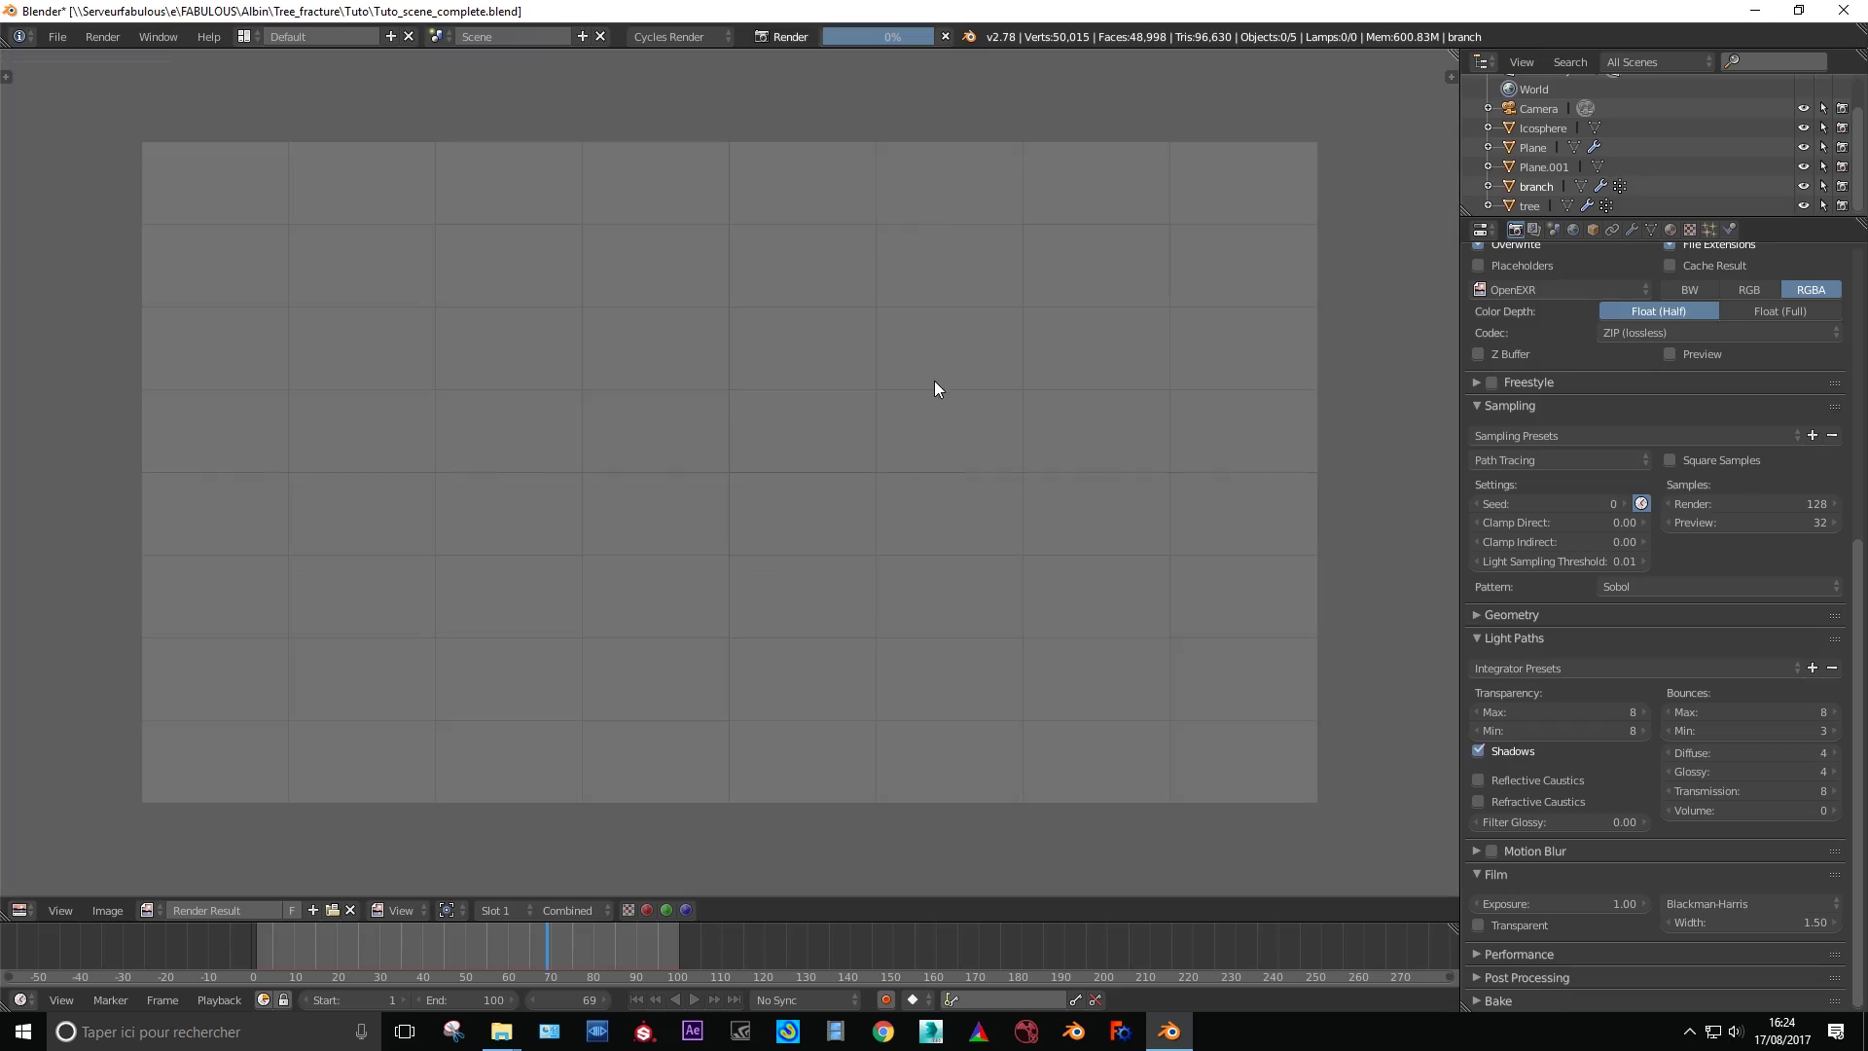